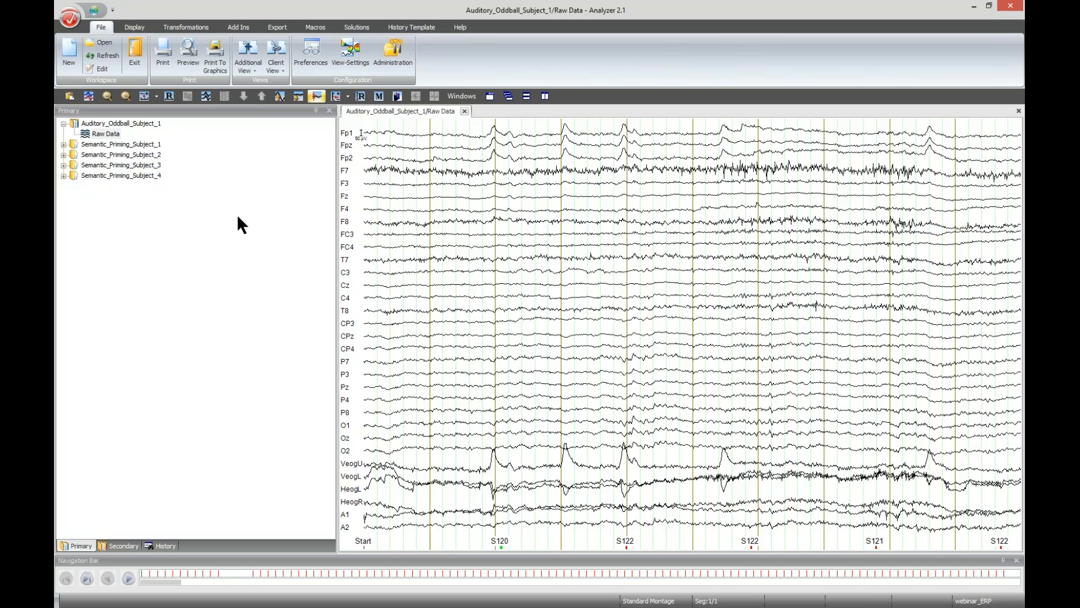
- Review the overview properties of Auditory_Oddball_Subject_1's raw data: channel count, sampling interval and rate, data points and recording length
right_click(111, 135)
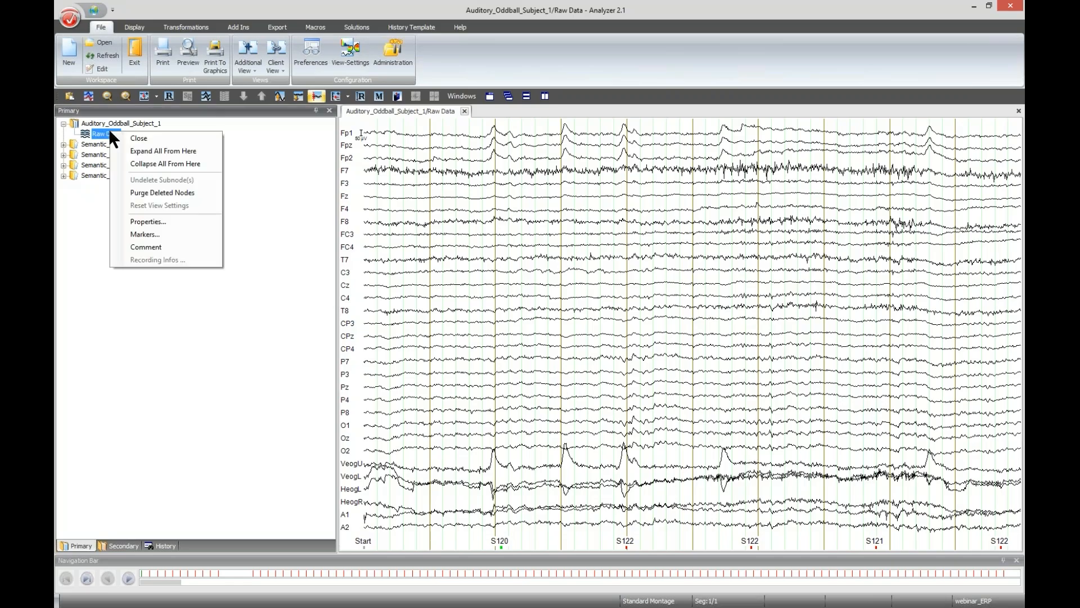
click(176, 222)
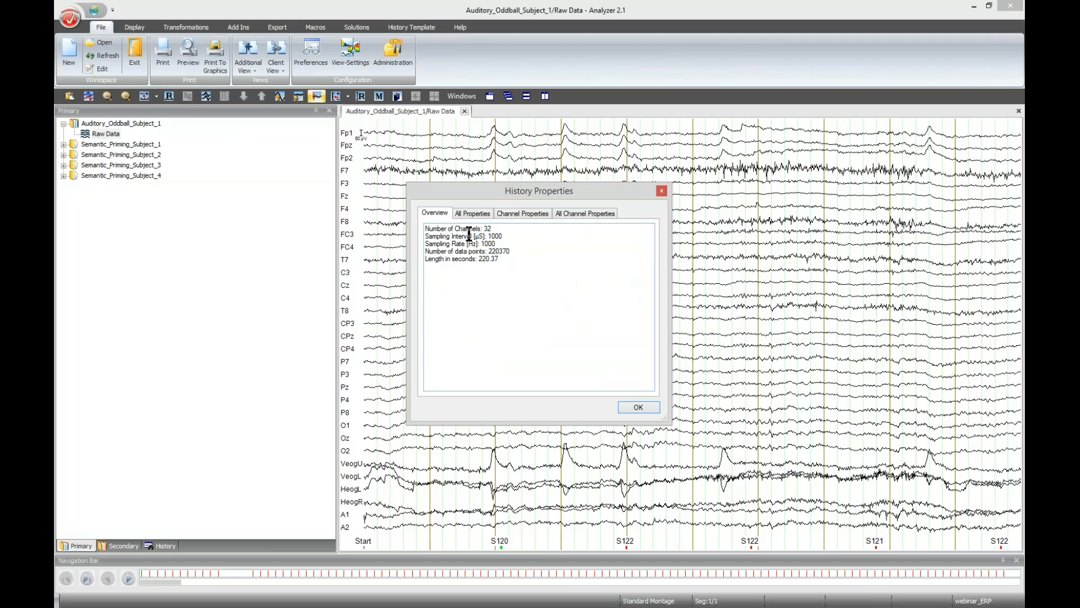
double_click(487, 228)
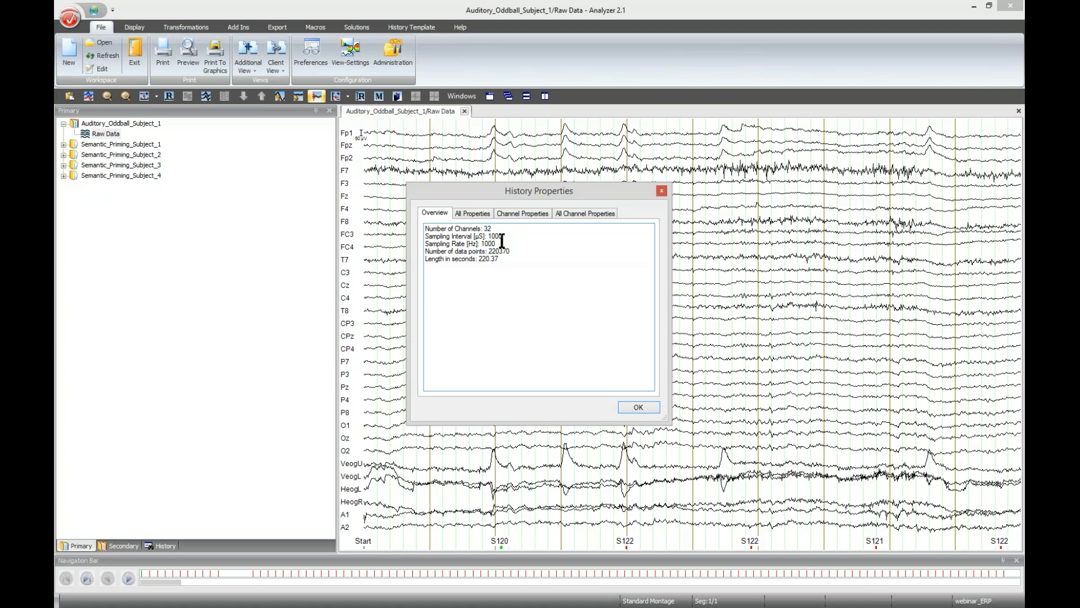
drag(500, 244, 482, 244)
drag(499, 260, 475, 251)
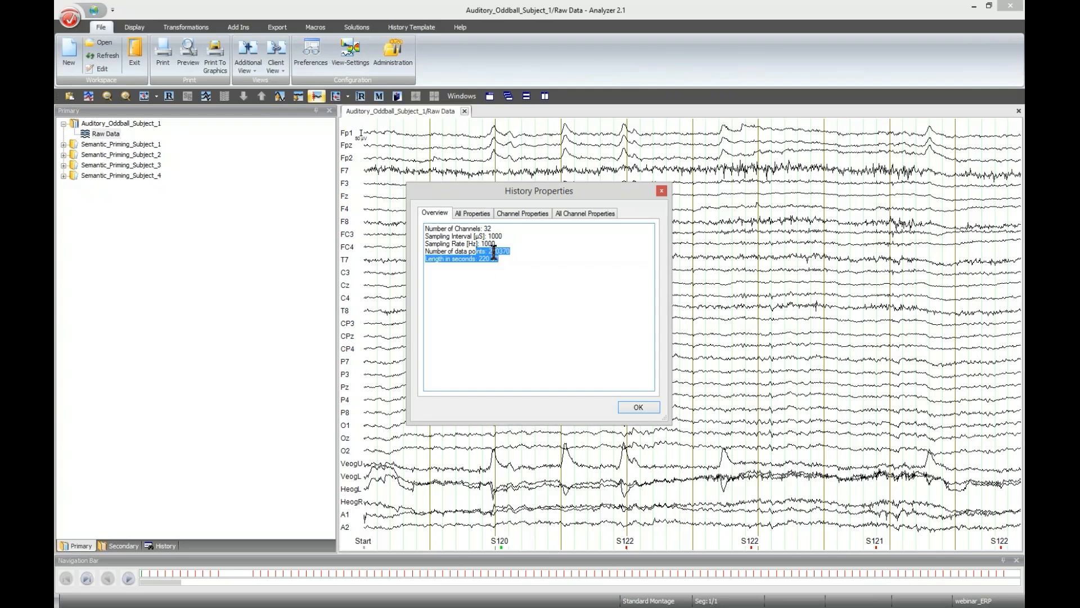
click(478, 294)
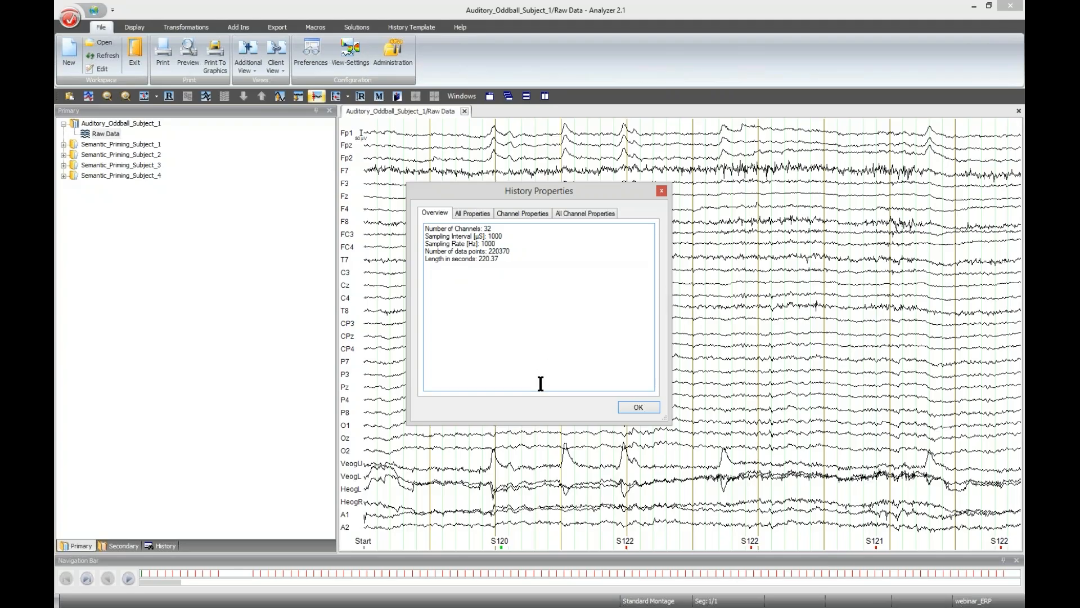
click(631, 409)
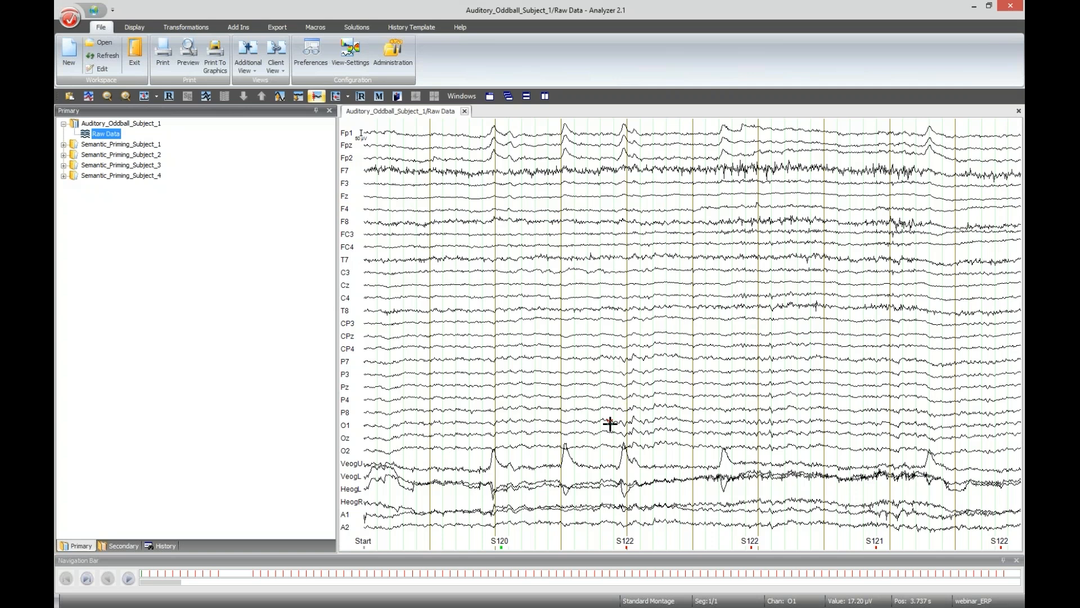
- Examine the grouped marker list of the raw data, comparing the S 22 and S 21 stimulus markers with the remaining ones
right_click(113, 136)
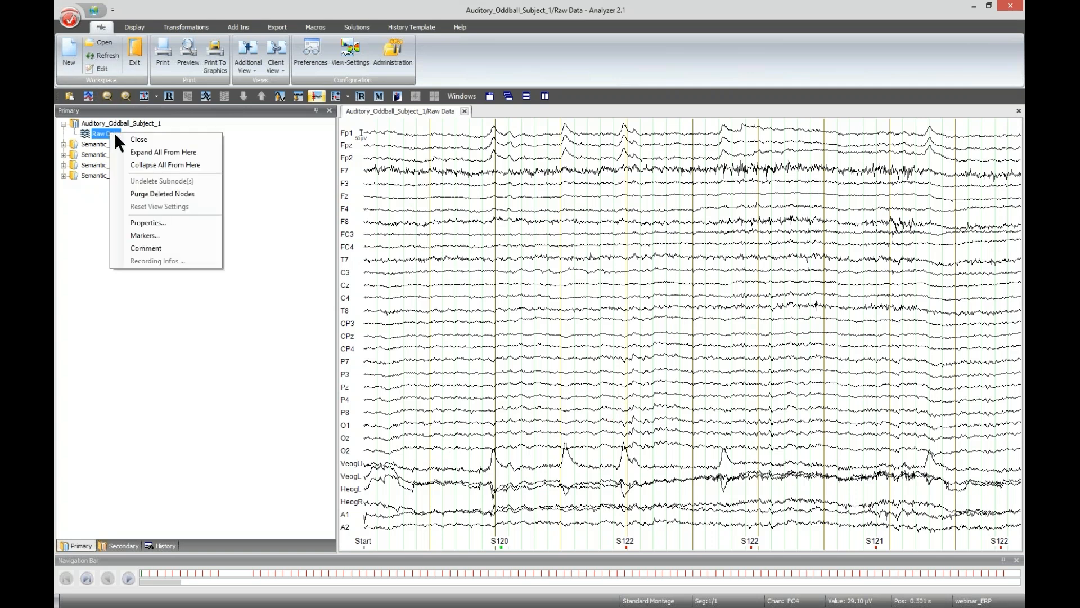
click(155, 239)
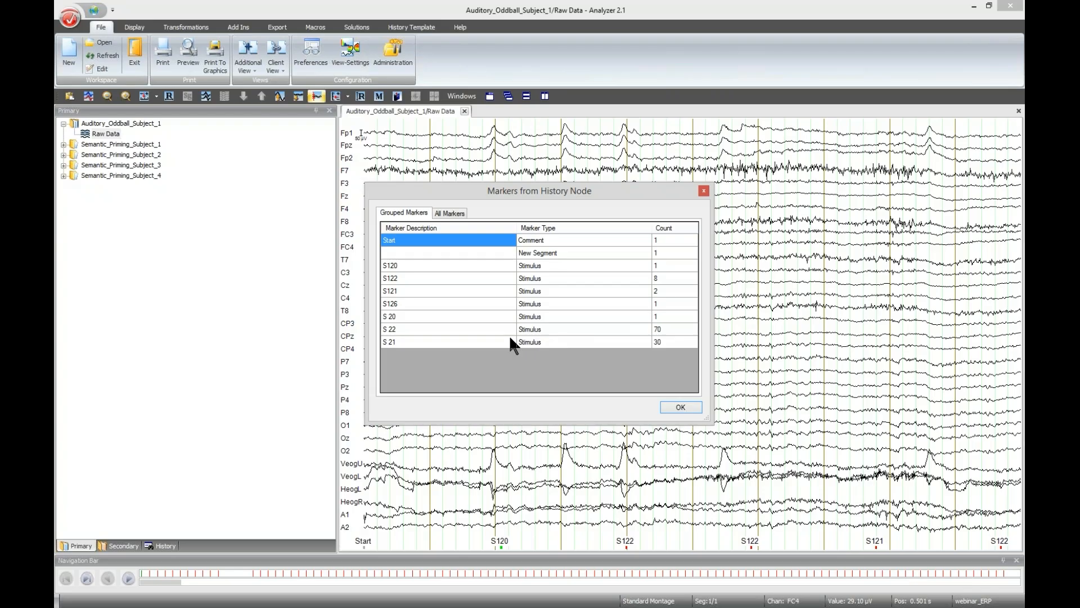
drag(468, 334, 661, 353)
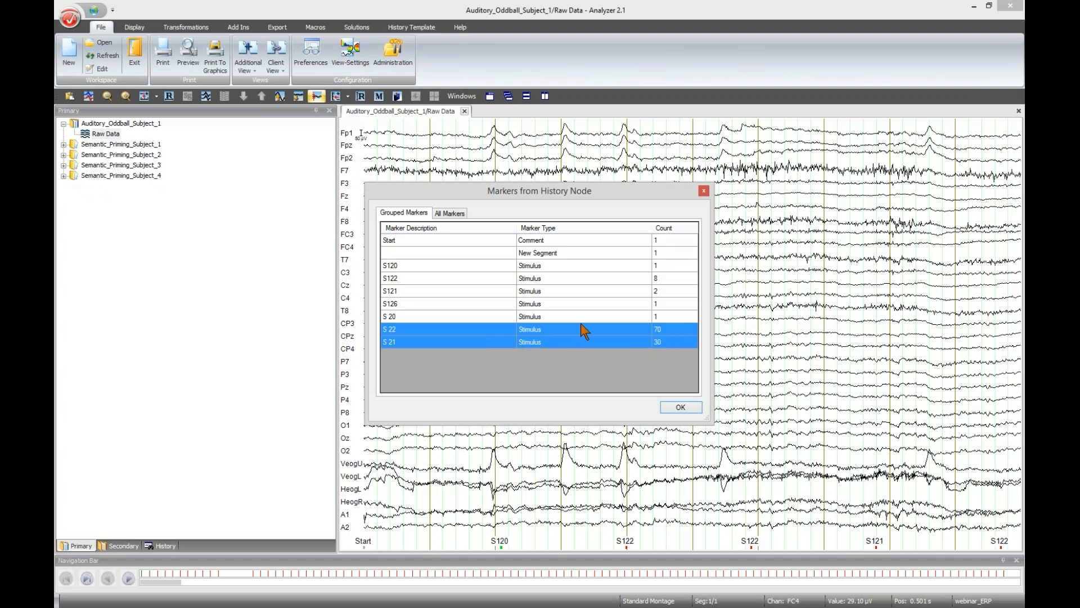
drag(422, 316, 424, 238)
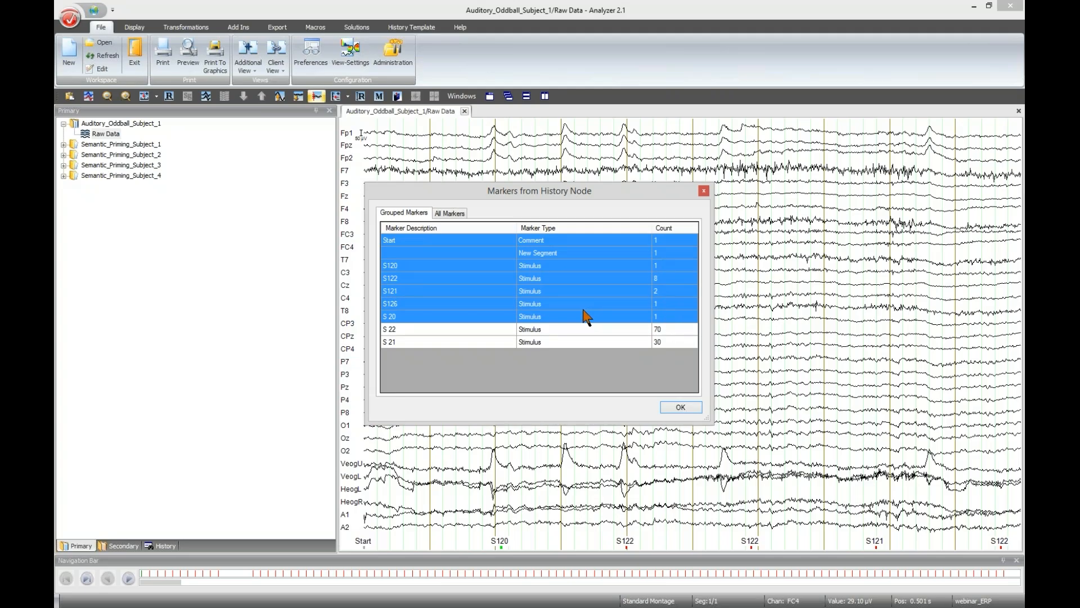
click(510, 314)
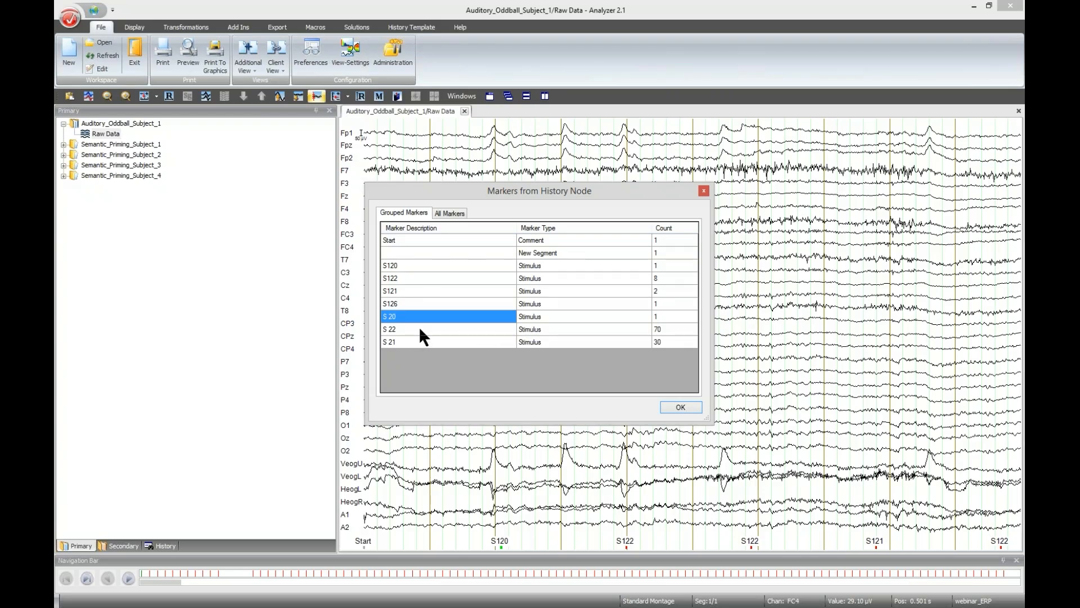
drag(420, 328, 418, 339)
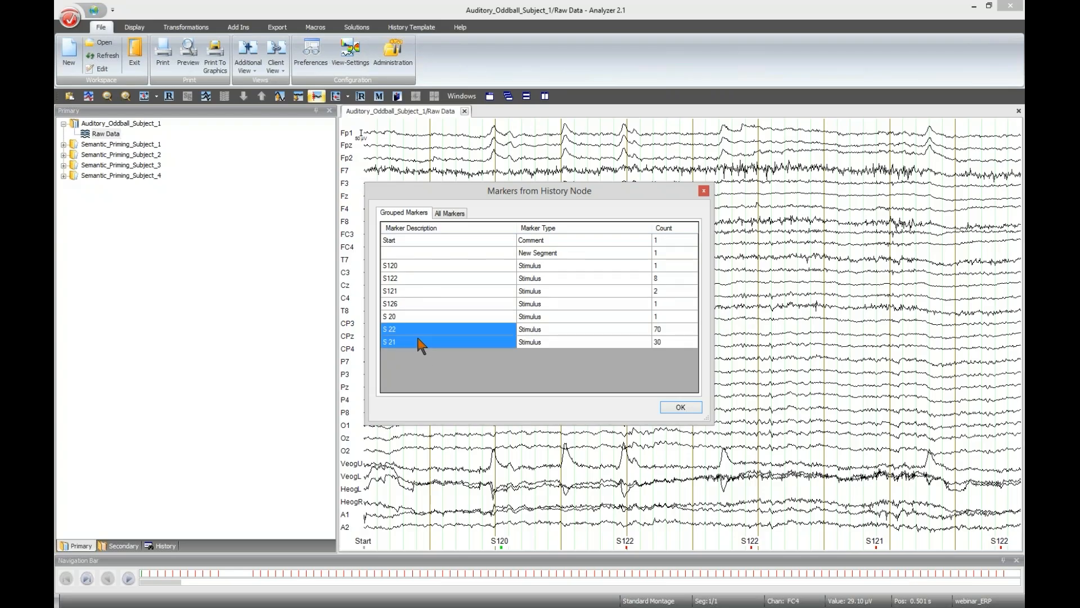
click(670, 406)
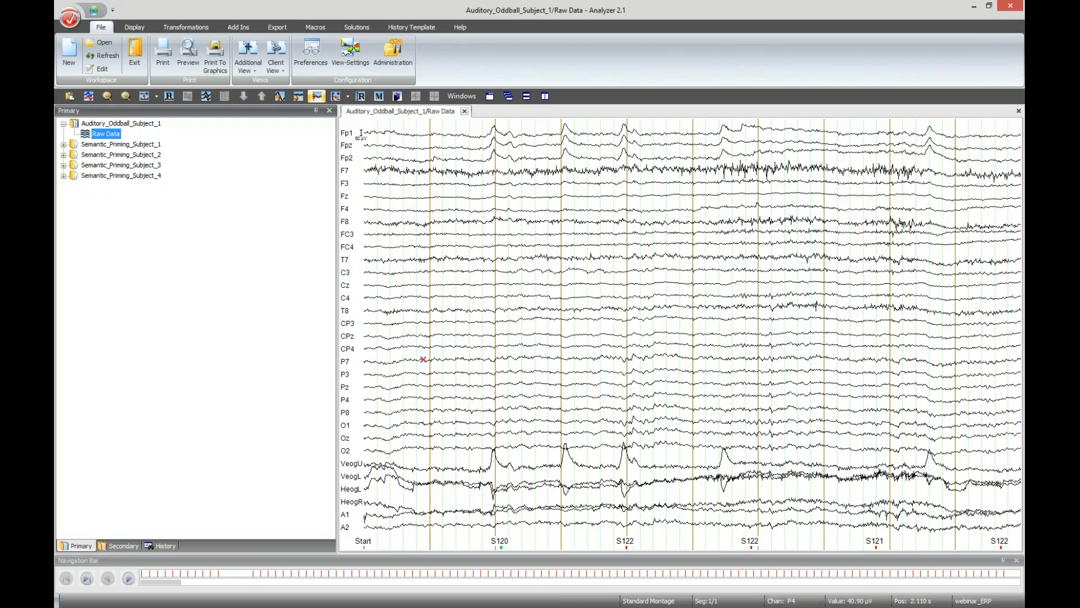
- Start an automatic Edit Markers transformation on the raw data and add a rule renaming Stimulus marker S 21 to Deviants
click(208, 27)
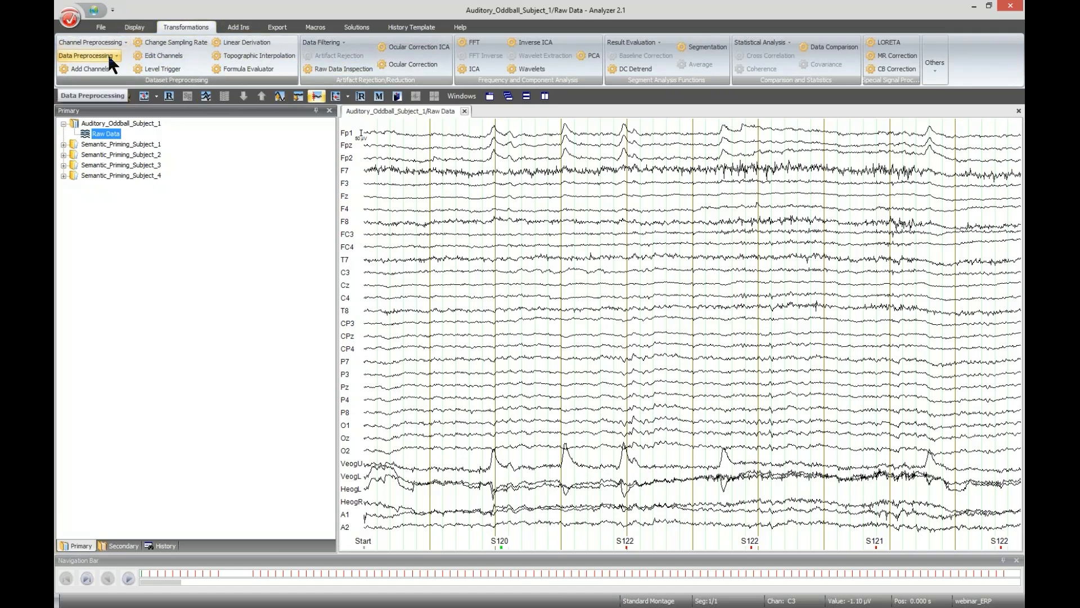
click(936, 58)
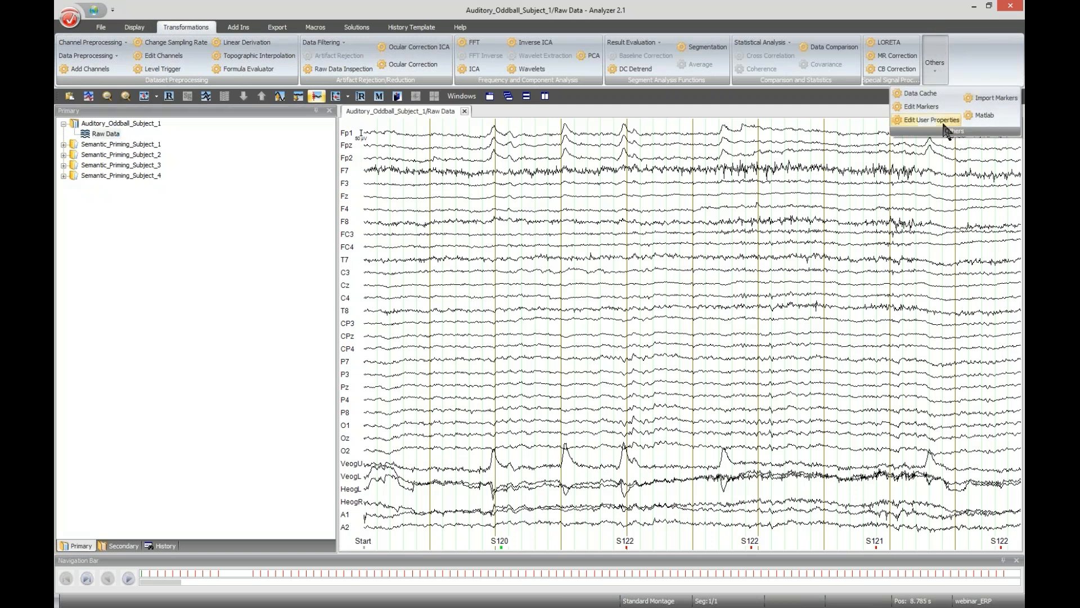
click(920, 105)
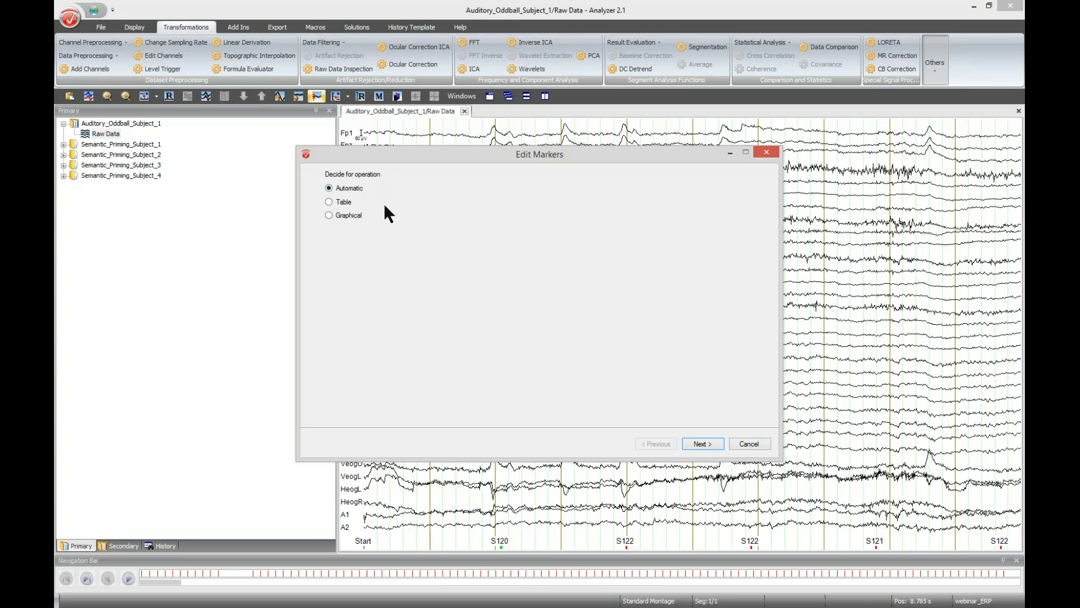
click(701, 444)
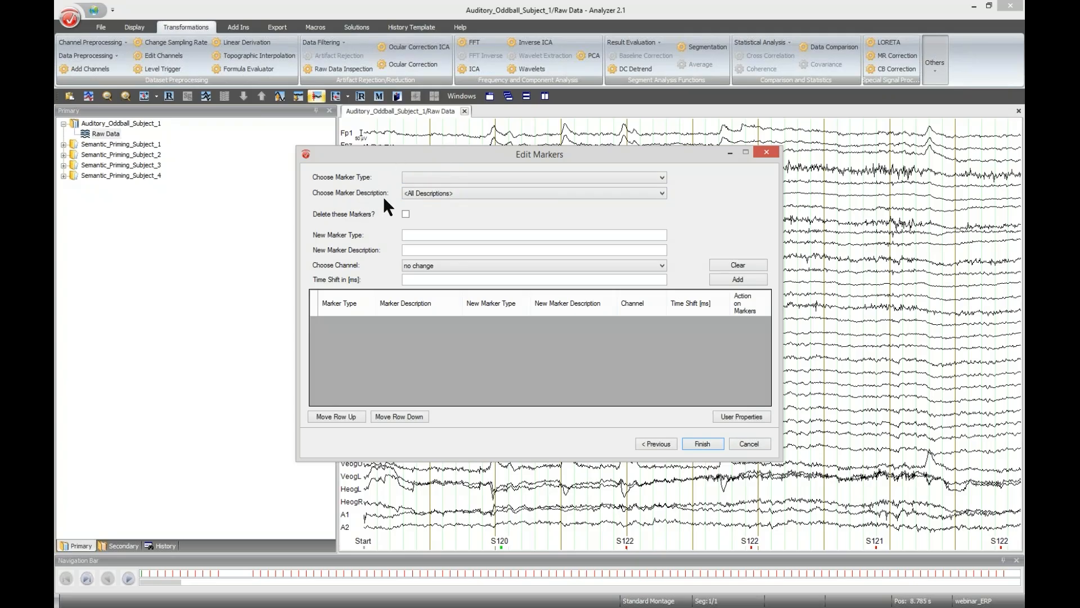
click(464, 174)
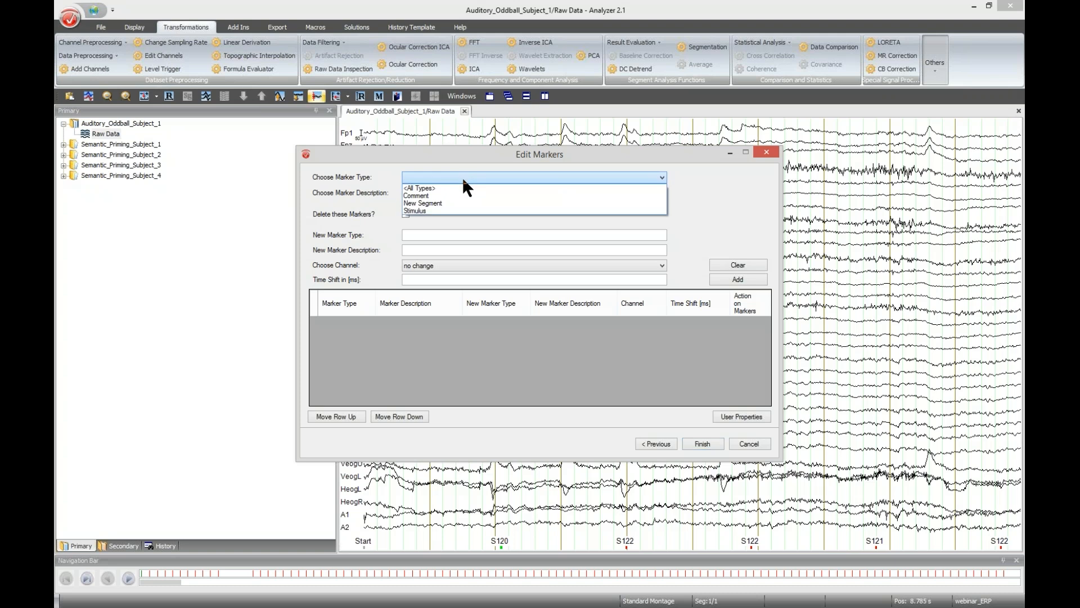
click(428, 210)
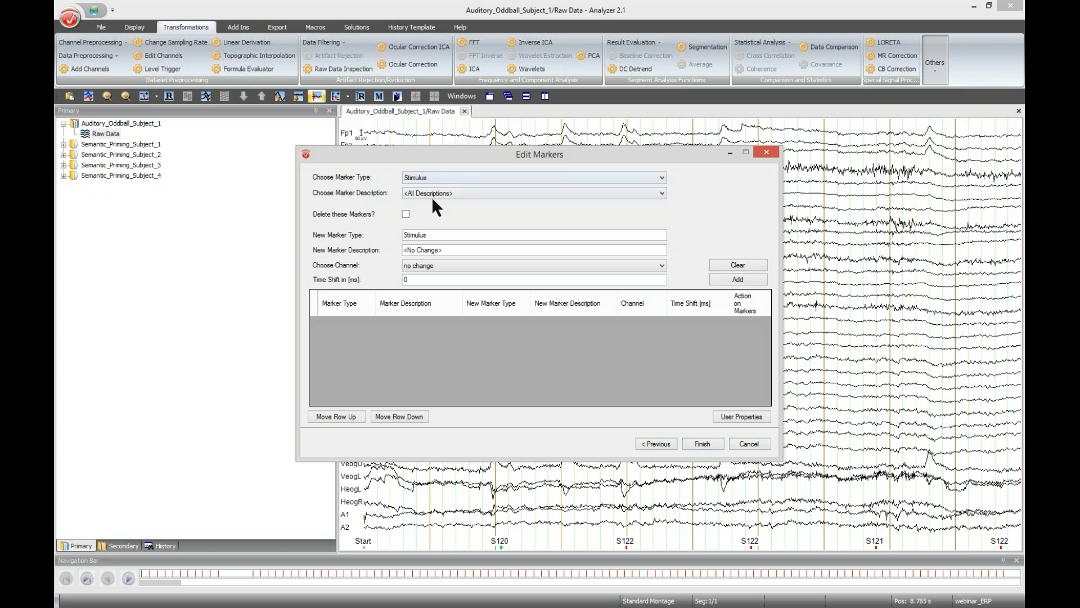
click(431, 193)
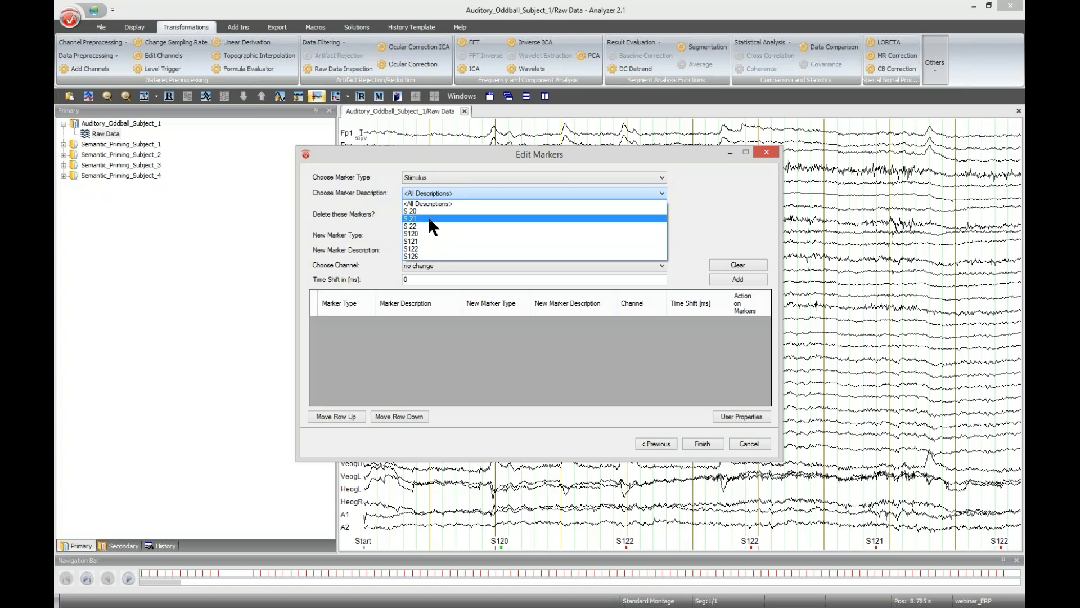
click(429, 219)
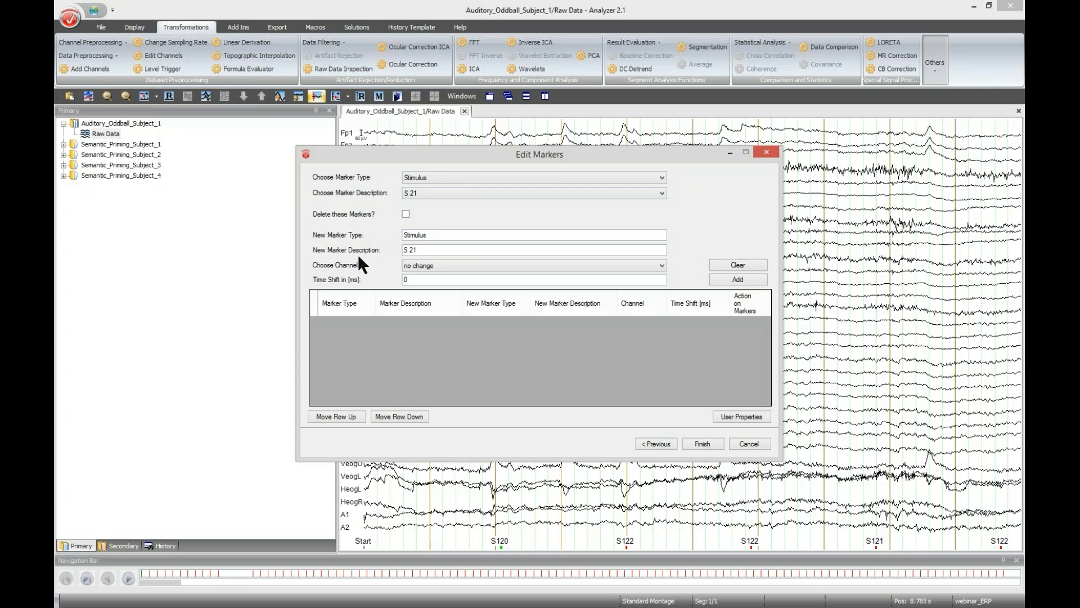
drag(428, 250, 403, 250)
text(Deviants)
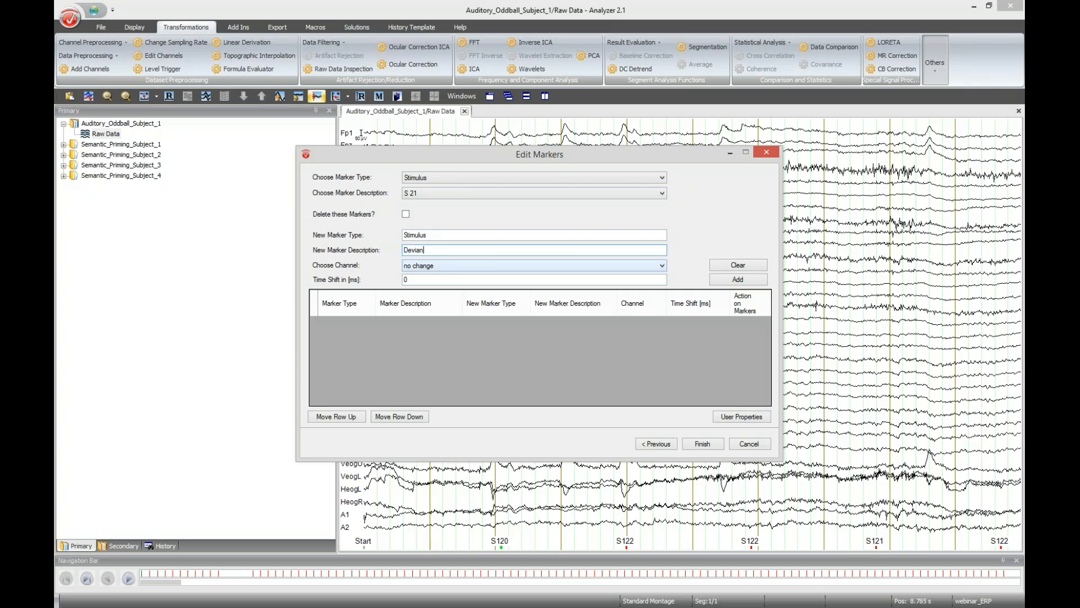
click(716, 279)
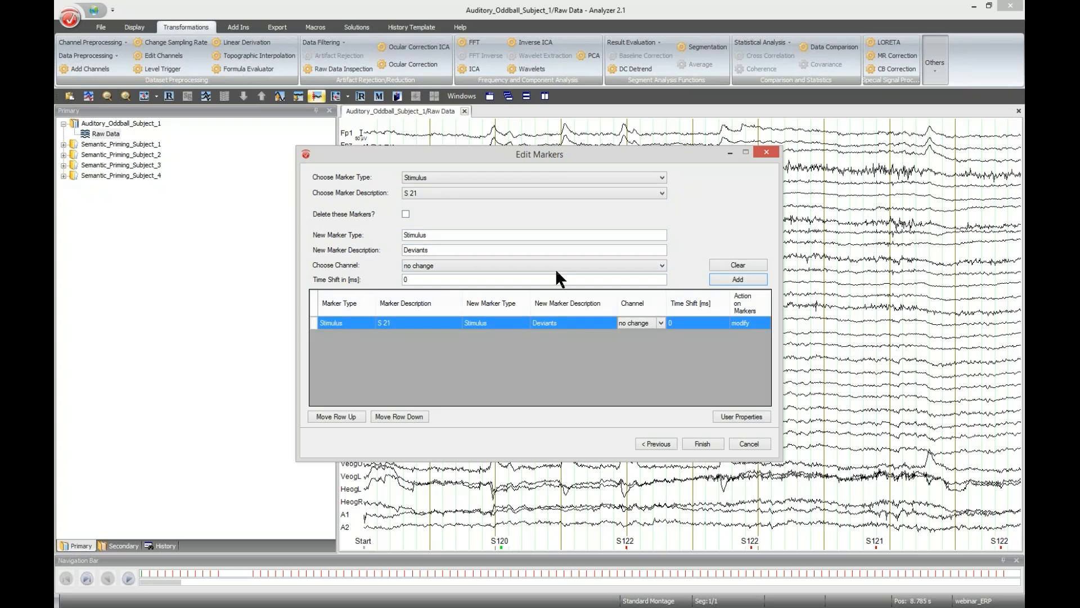
- Add a second rule renaming Stimulus marker S 22 to Standards, and apply the marker edits
click(433, 193)
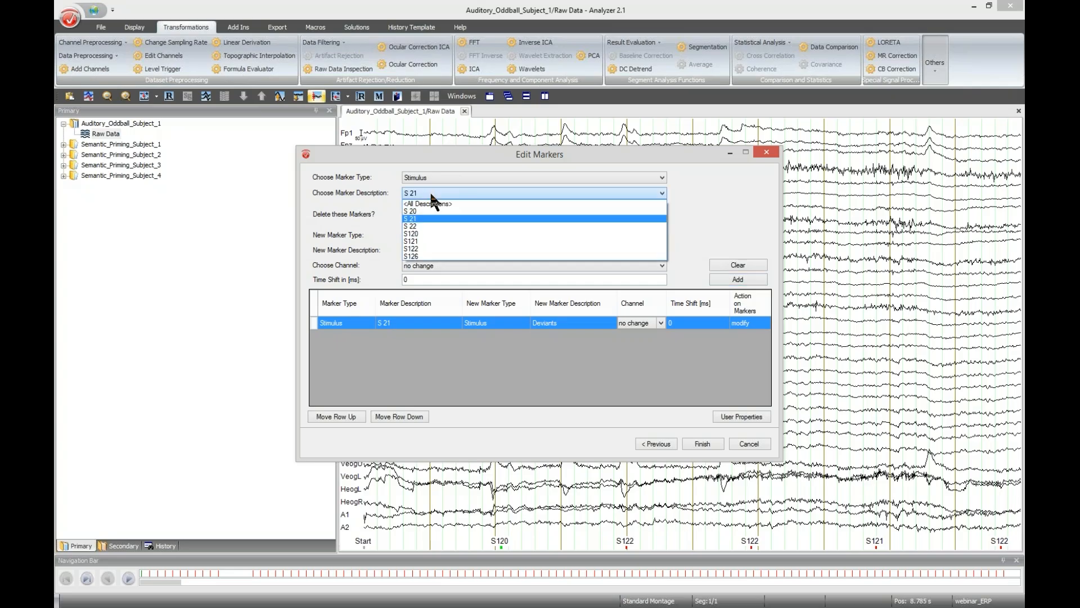
click(421, 220)
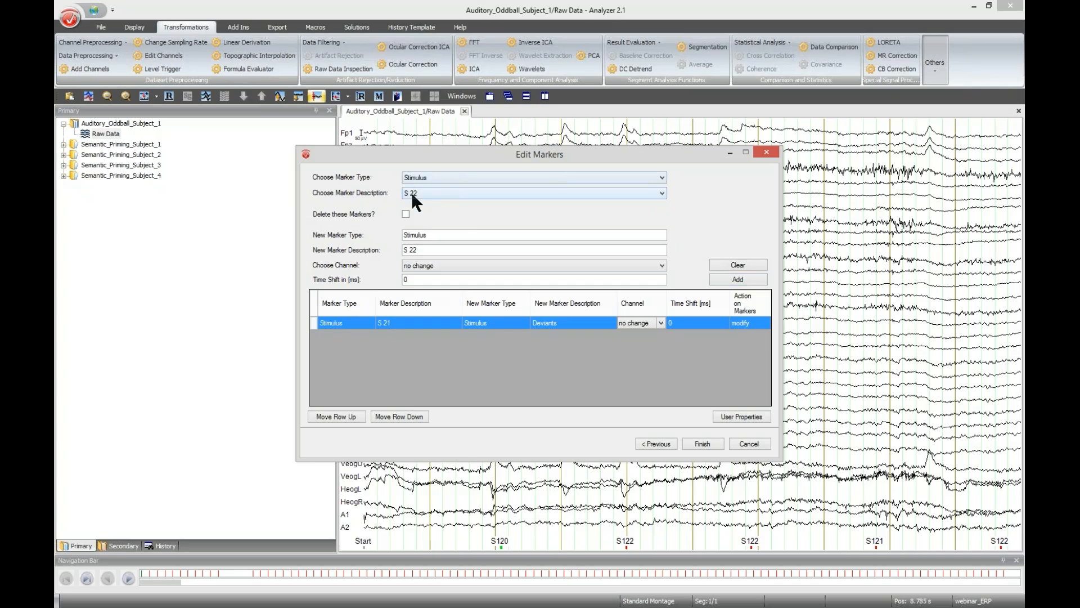
drag(432, 251, 402, 251)
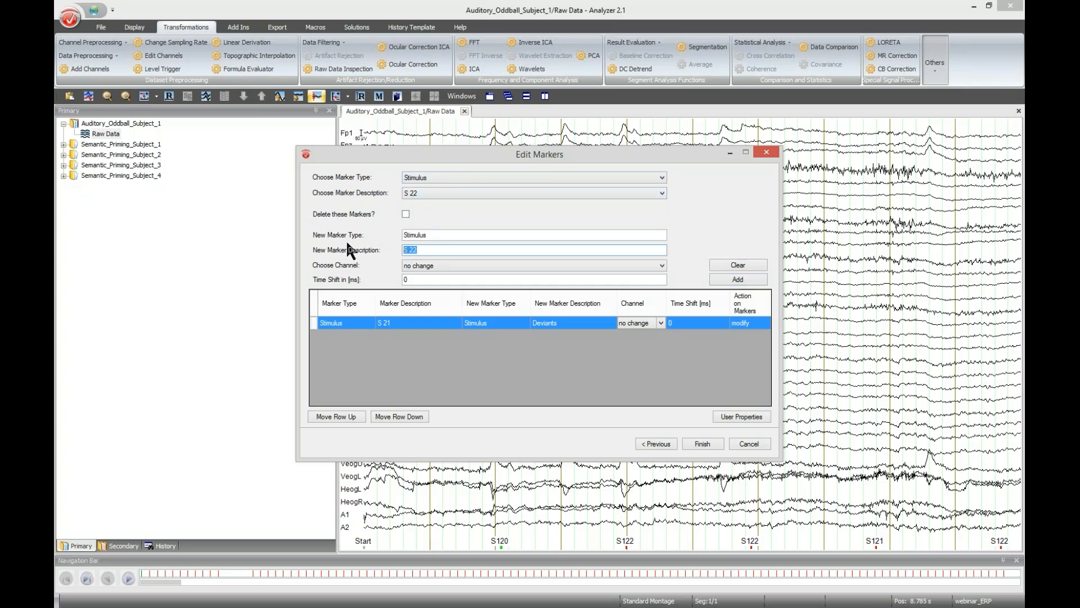
text(Standards)
click(727, 279)
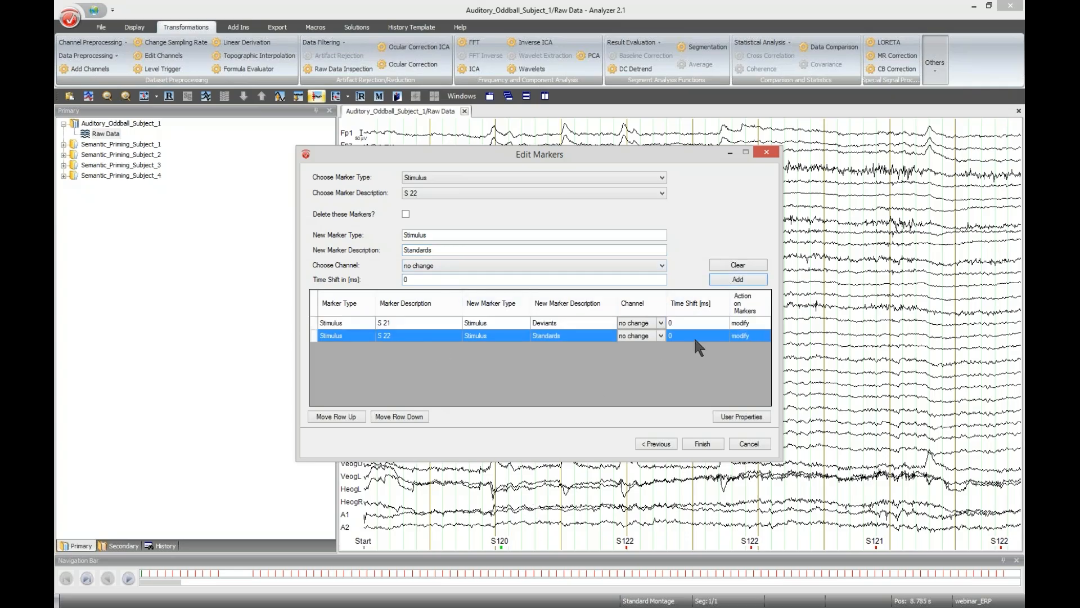
click(707, 442)
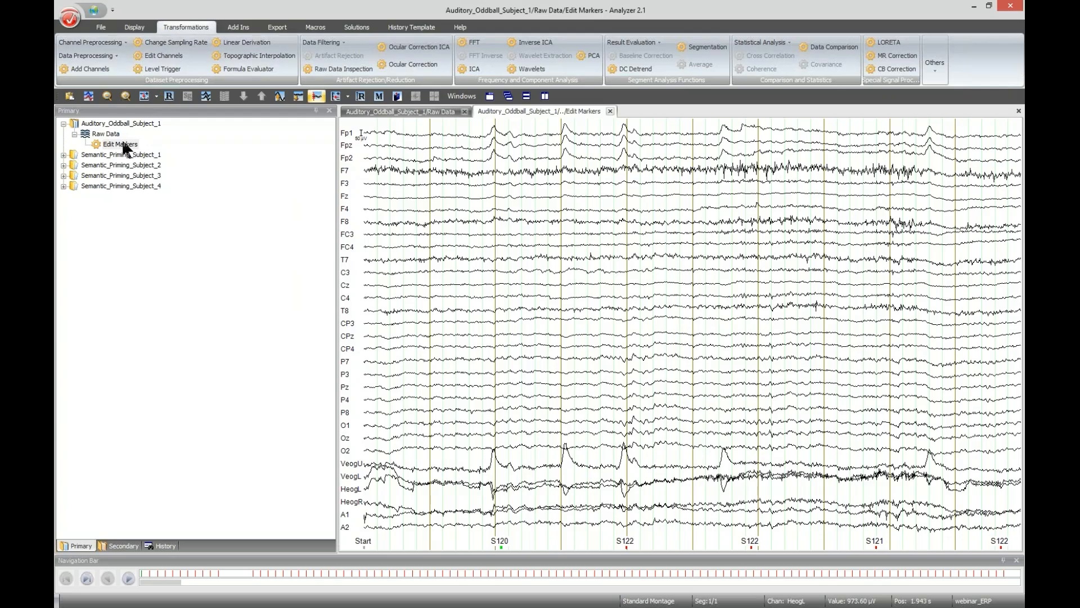
- Page forward through the Edit Markers recording to check the Standards and Deviants labels along the EEG
click(125, 582)
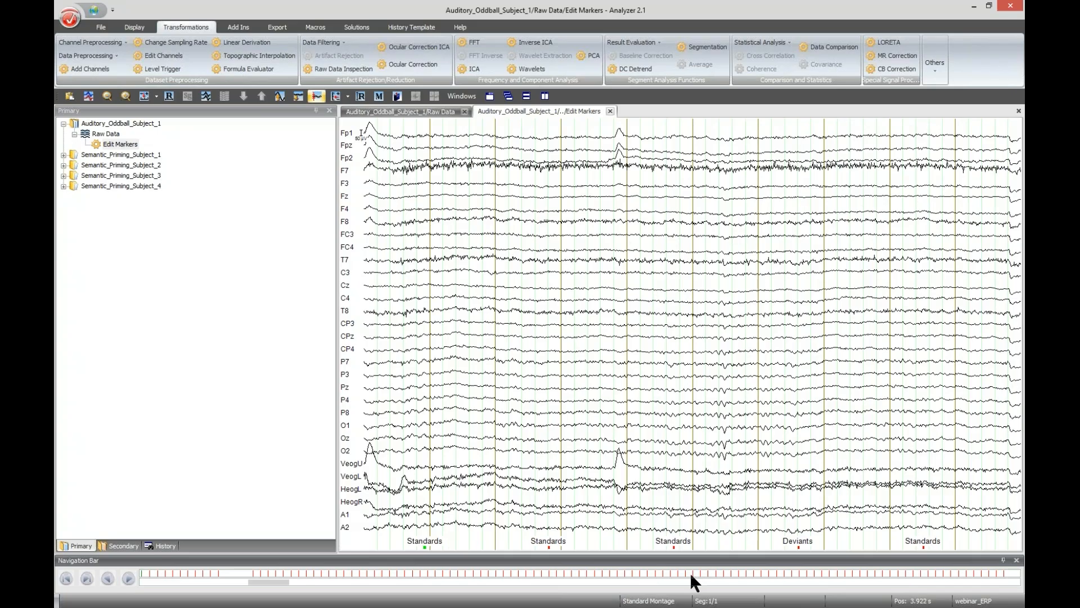
click(129, 580)
click(128, 579)
click(128, 580)
click(129, 580)
click(128, 579)
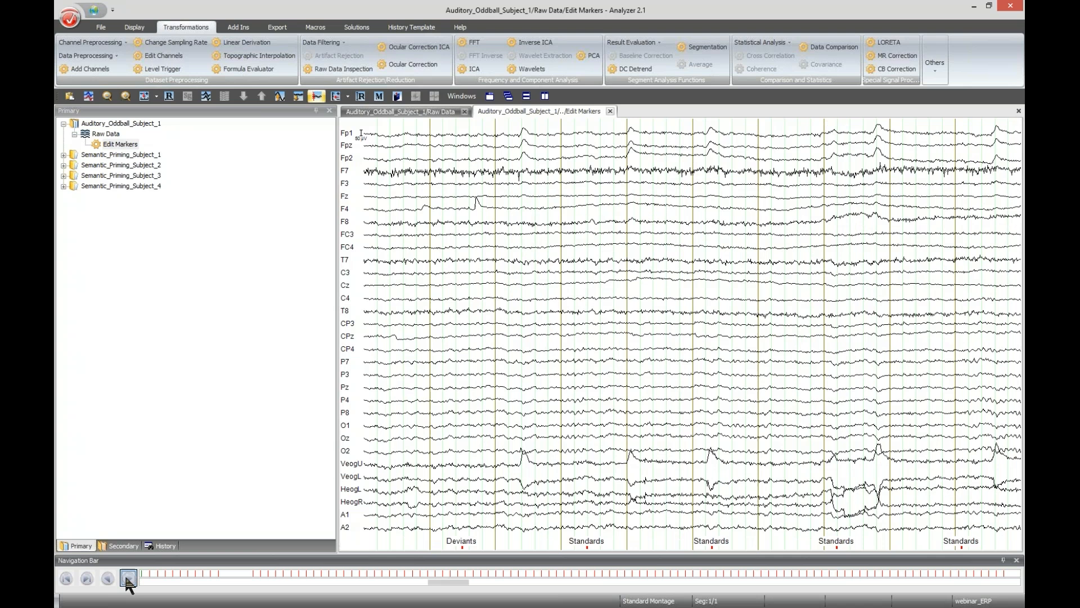
click(129, 579)
click(129, 579)
click(128, 579)
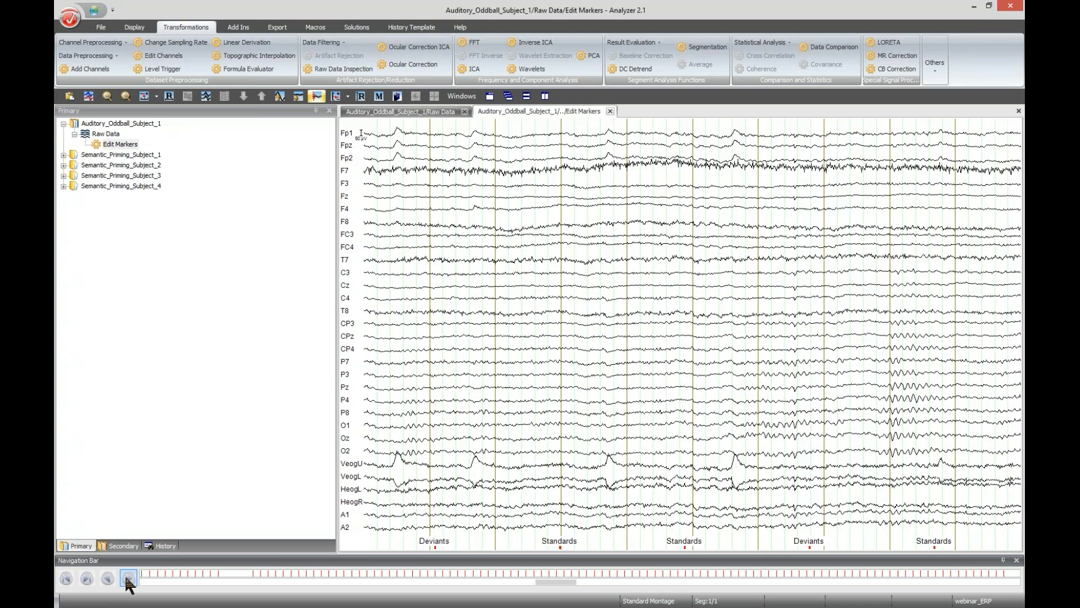
click(129, 580)
click(128, 580)
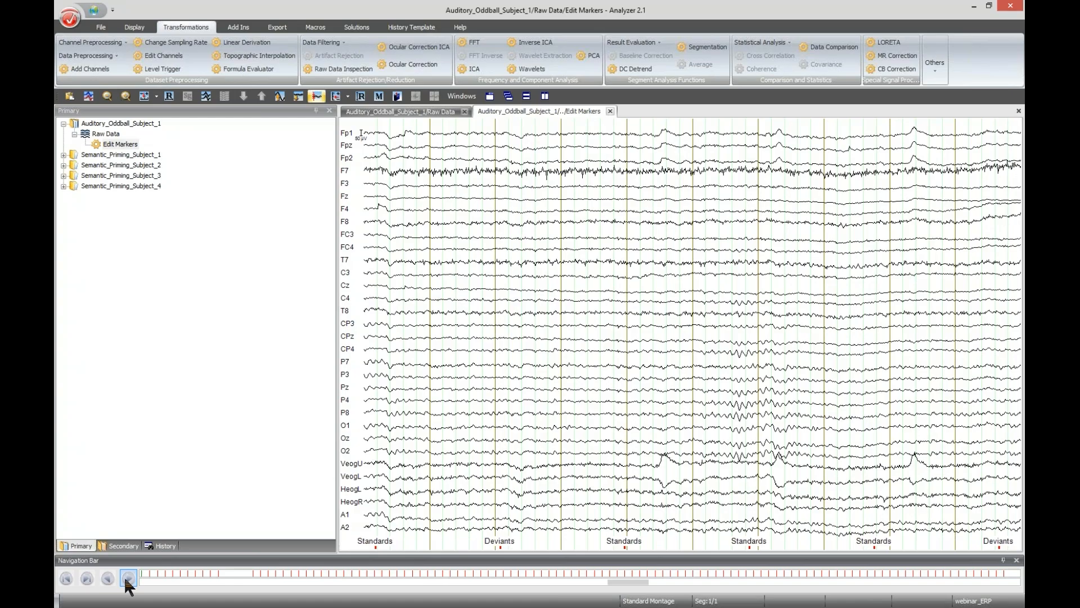
click(128, 579)
click(128, 579)
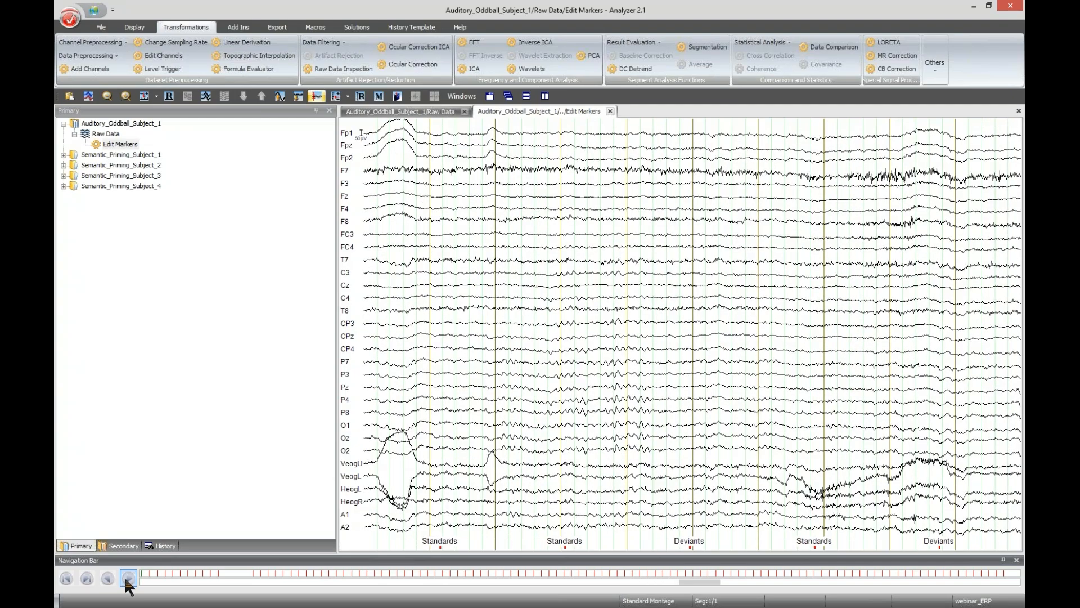
click(129, 579)
click(128, 579)
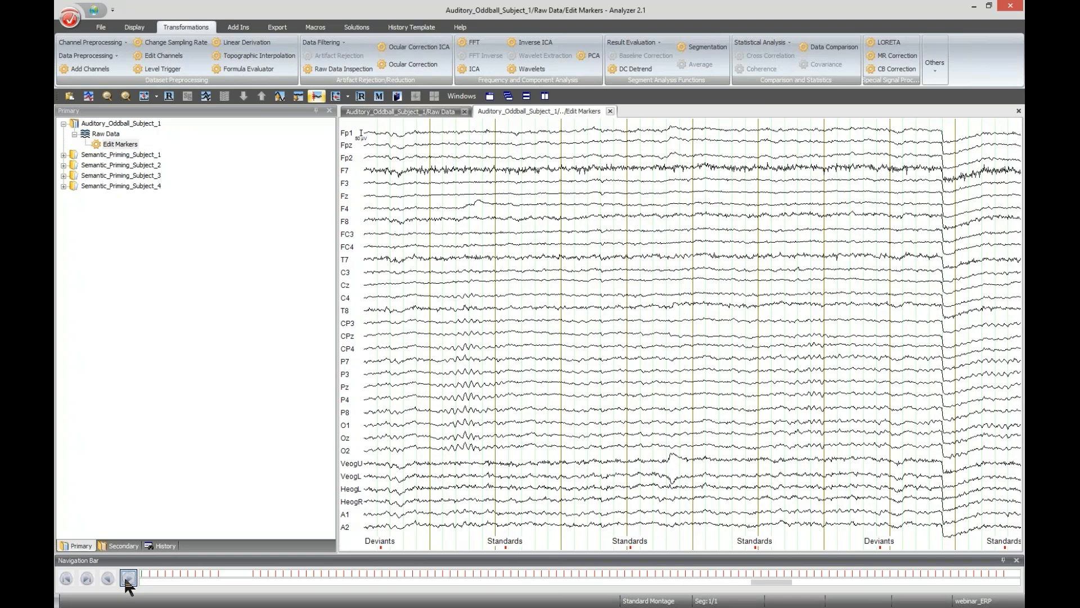
click(128, 579)
click(128, 579)
click(128, 579)
click(128, 580)
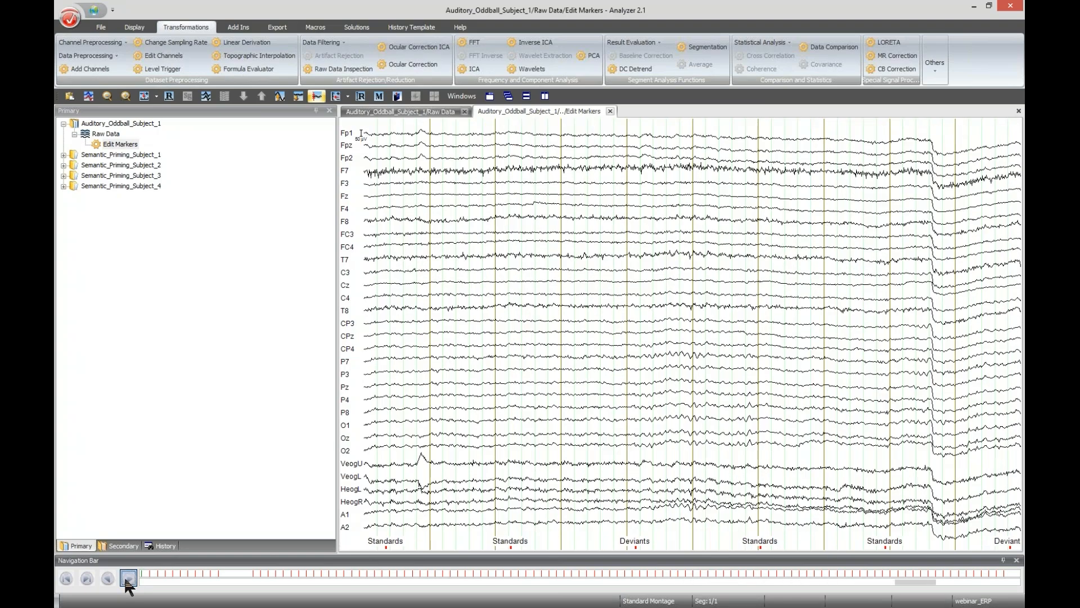
- Page to the end of the Edit Markers recording, then jump to its middle to check the Standards and Deviants markers
click(129, 580)
click(128, 579)
click(128, 580)
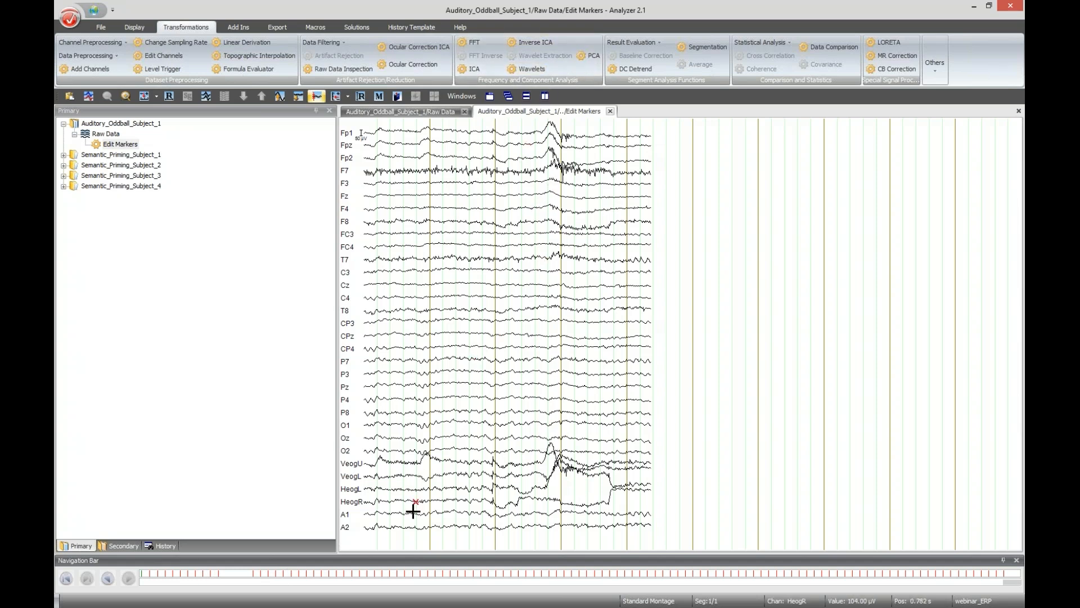
click(504, 576)
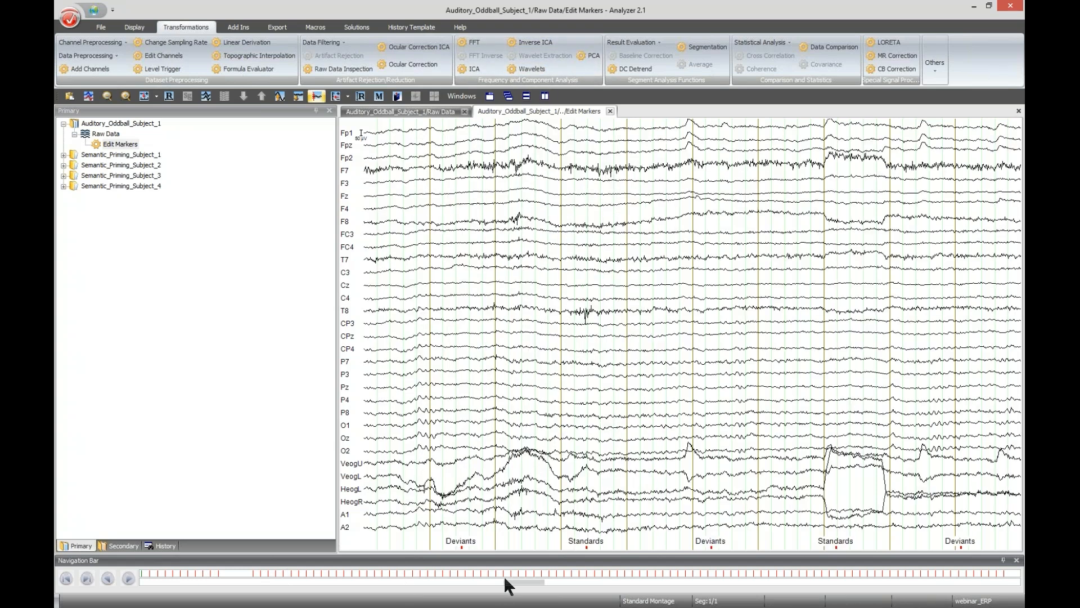
click(129, 579)
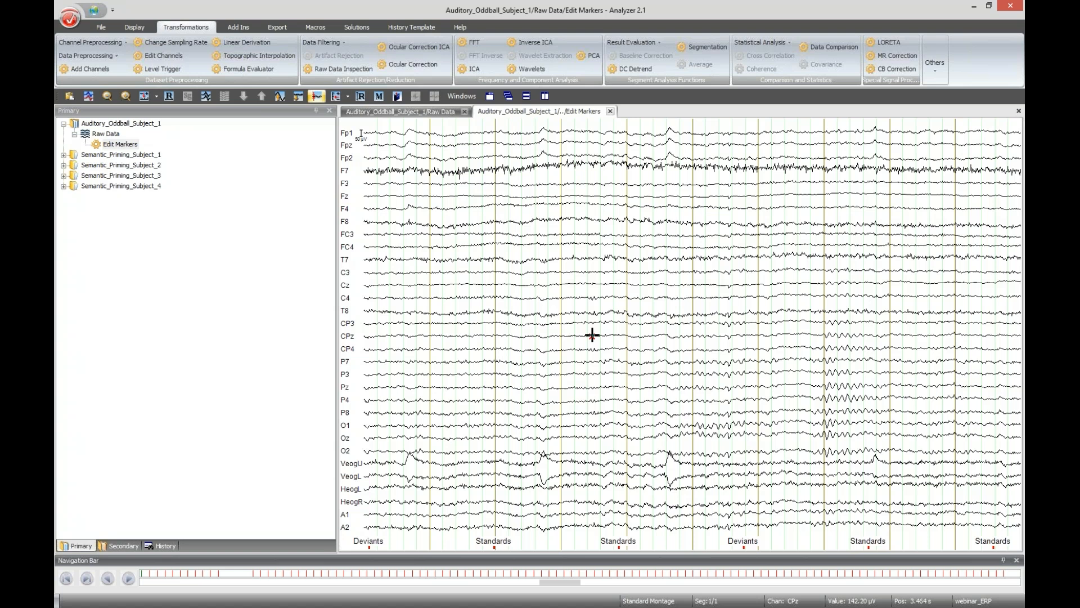
- Rename the Edit Markers history node to Edit Markers_rename_S21_S22
click(131, 148)
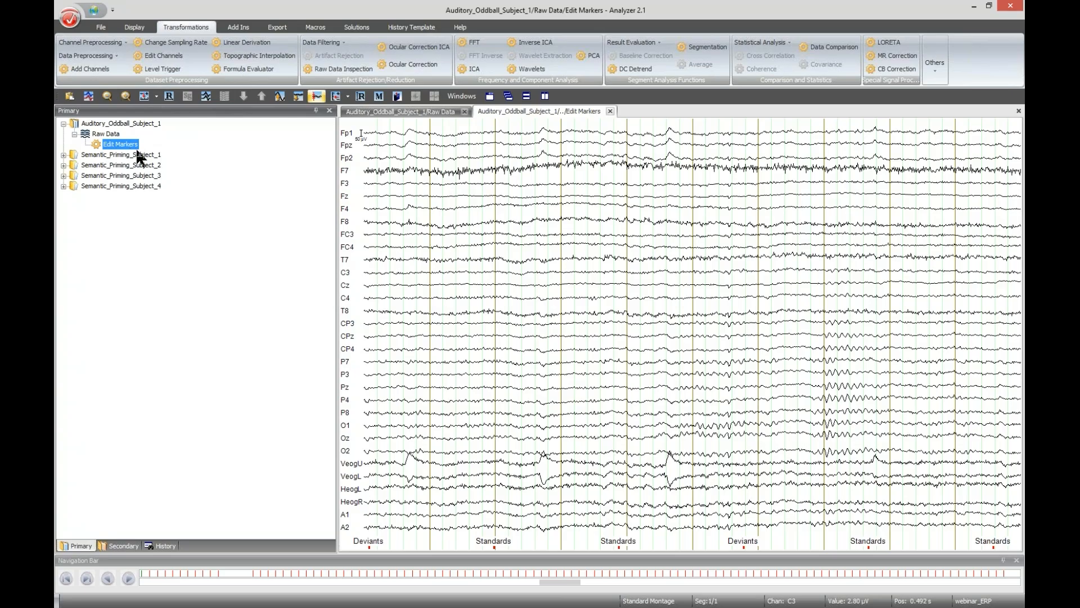
click(135, 148)
click(140, 144)
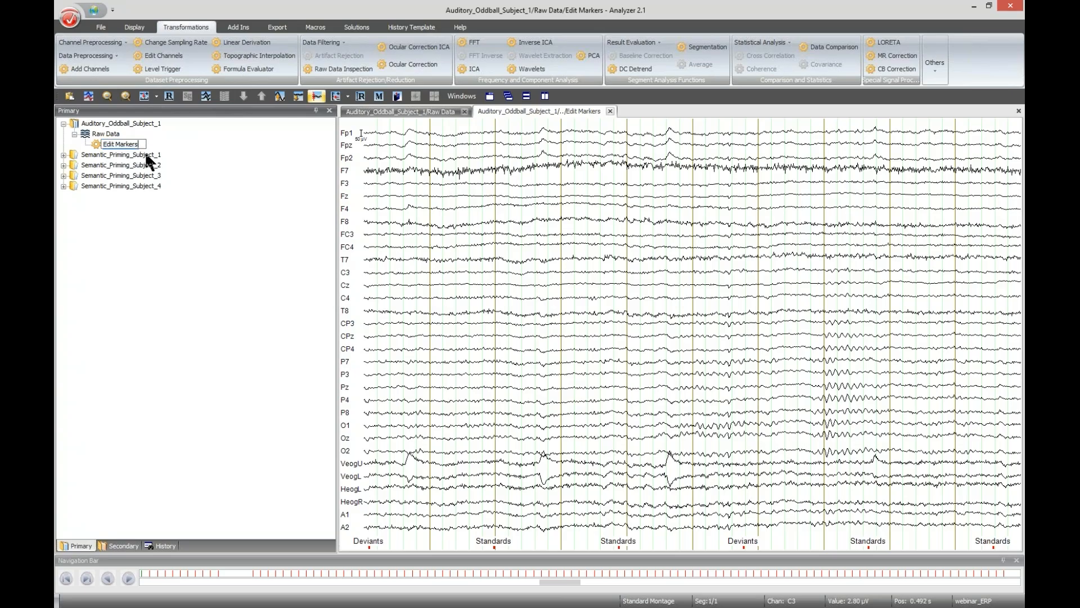
text(_rename_S21_S22)
key(Return)
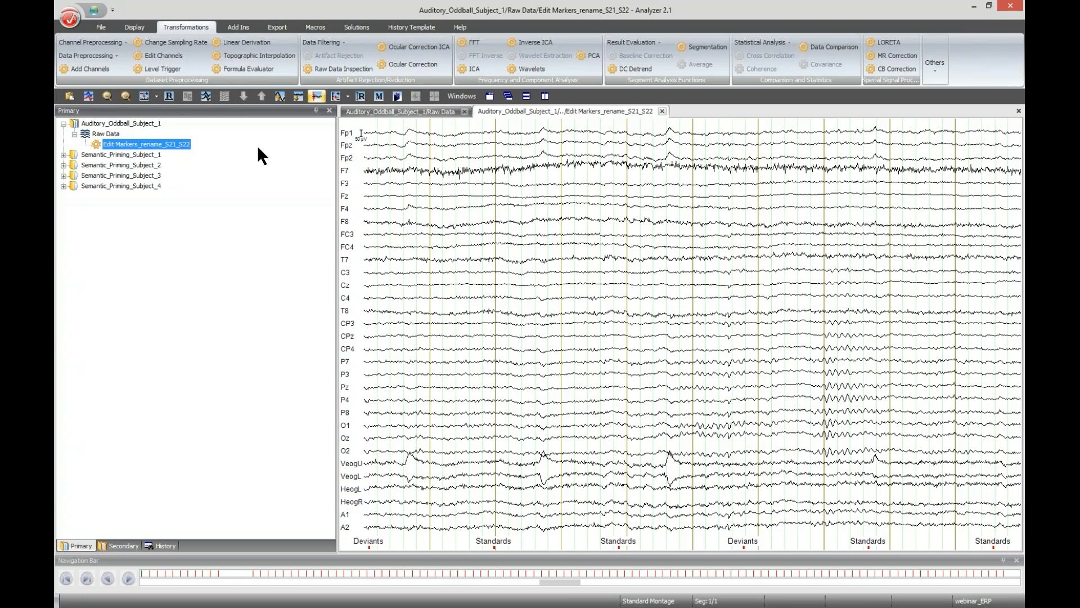
right_click(189, 155)
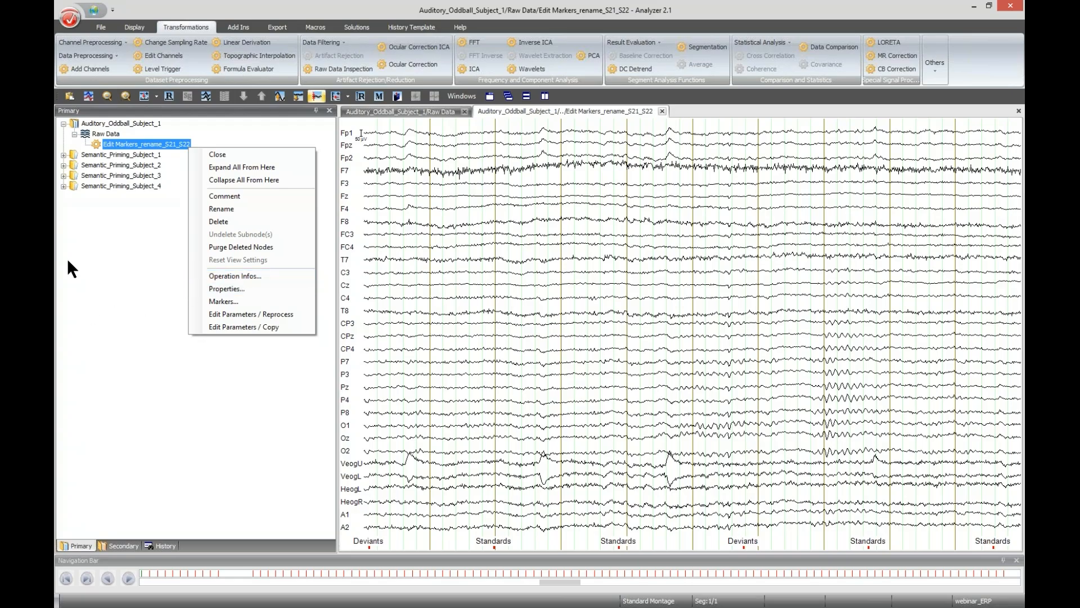
click(134, 259)
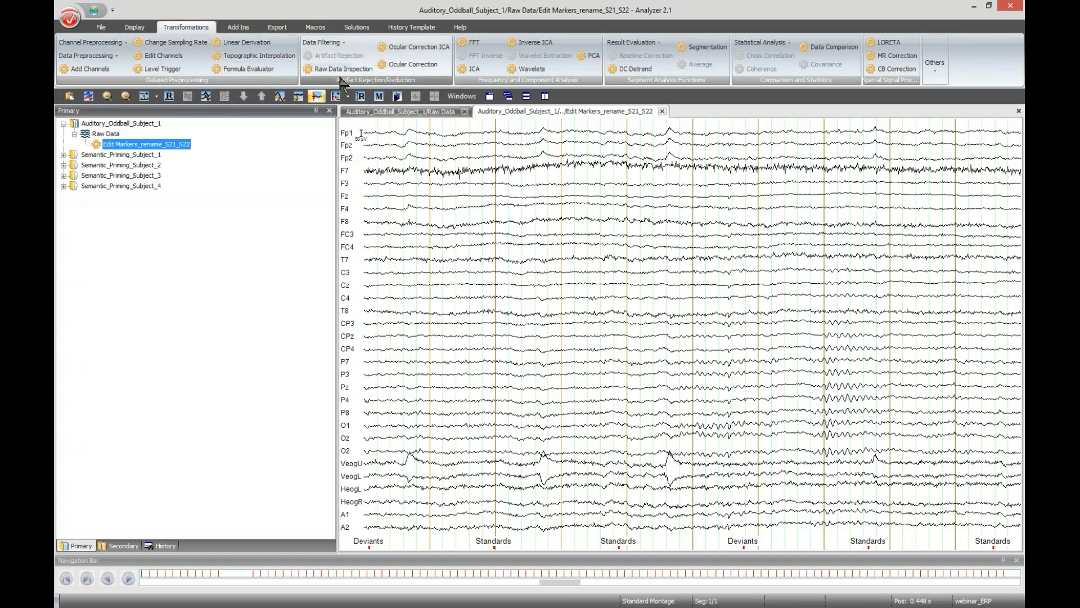
- Start an IIR Filters transformation on the marker-edited data with a 0.1 Hz low cutoff and a 40 Hz high cutoff
click(334, 42)
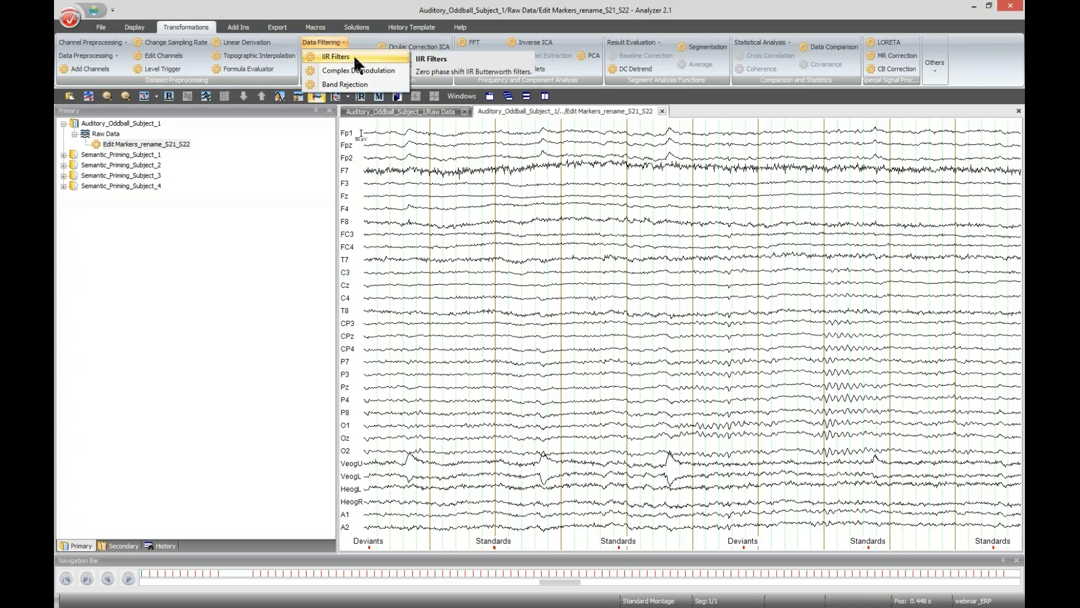
click(353, 56)
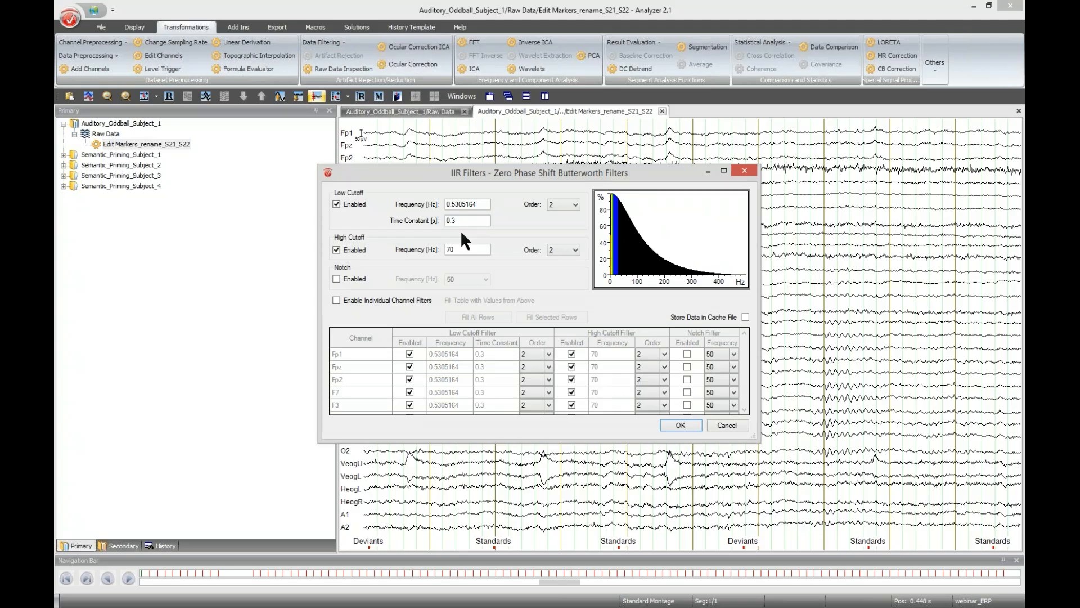
double_click(476, 204)
text(0.1)
key(Tab)
text(40)
click(468, 204)
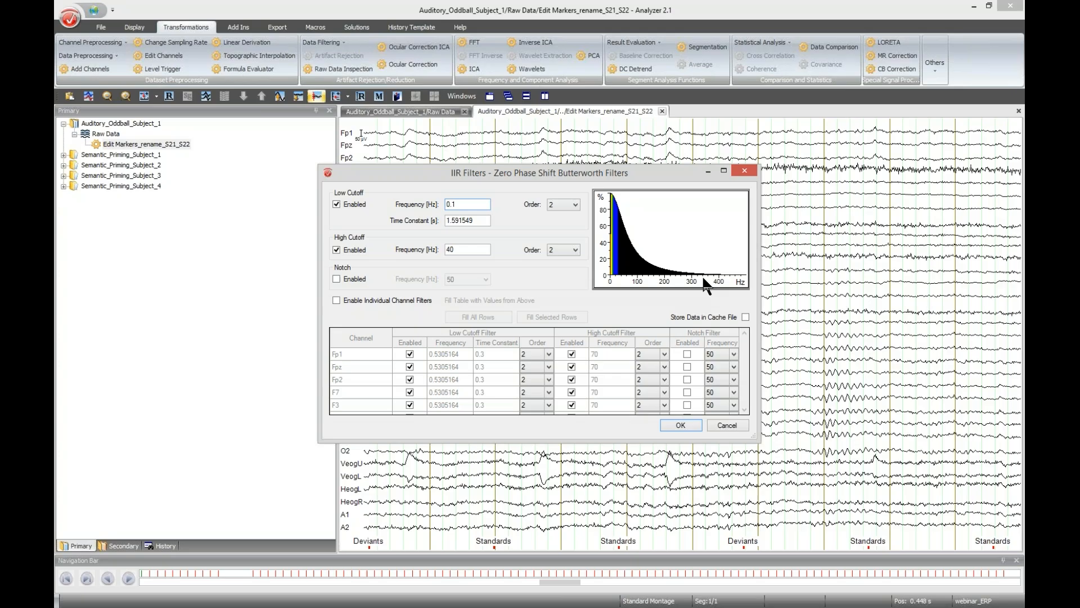
- Set both the low and high cutoff filters to order 8, store the data in a cache file, and apply the filters
click(569, 204)
click(569, 275)
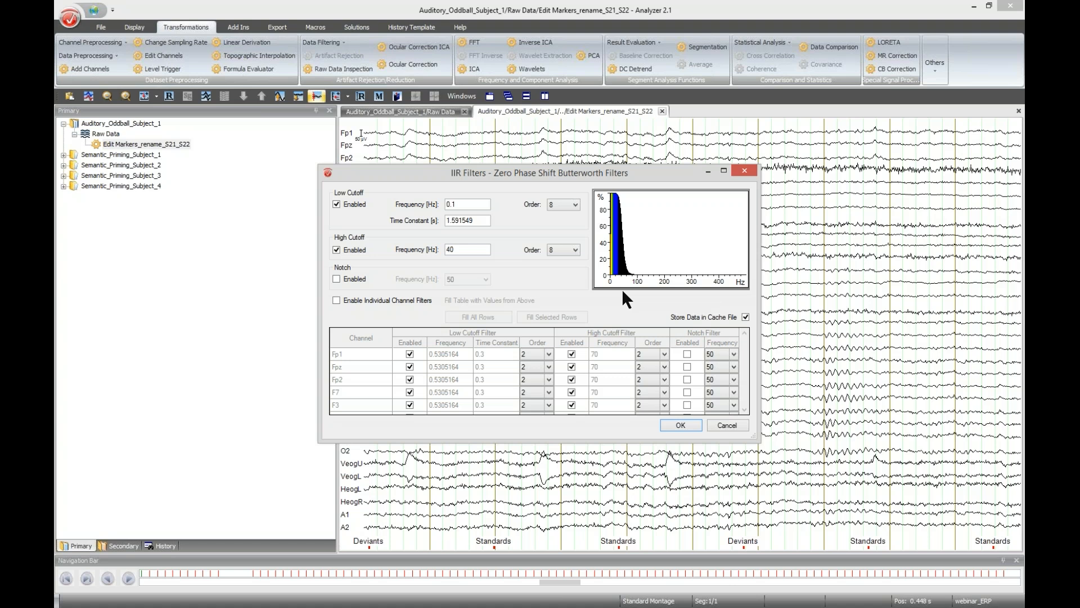
click(679, 426)
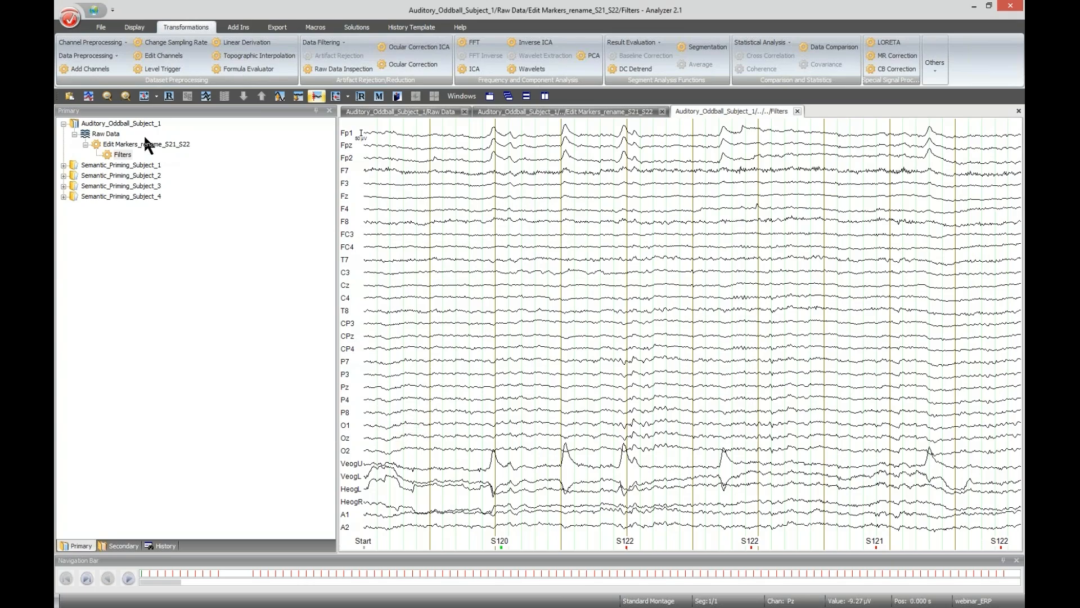
- Overlay the unfiltered Edit Markers_rename_S21_S22 data on the filtered EEG, compare them further along the recording, and clear the overlay
drag(143, 143, 394, 276)
click(128, 578)
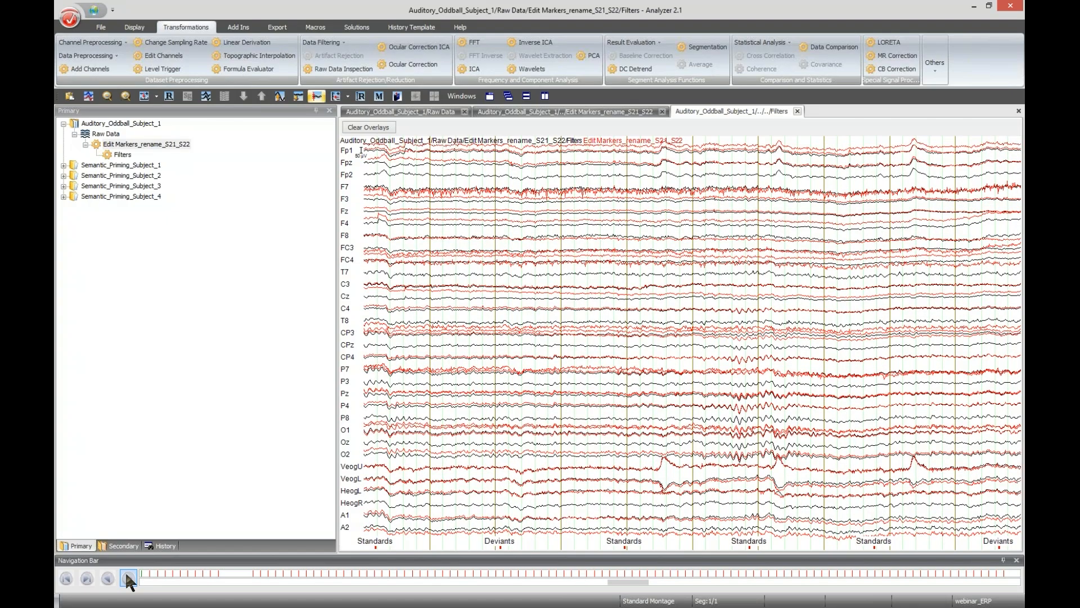
click(366, 127)
- Rename the Filters history node to Filters_0.1-40Hz
click(121, 155)
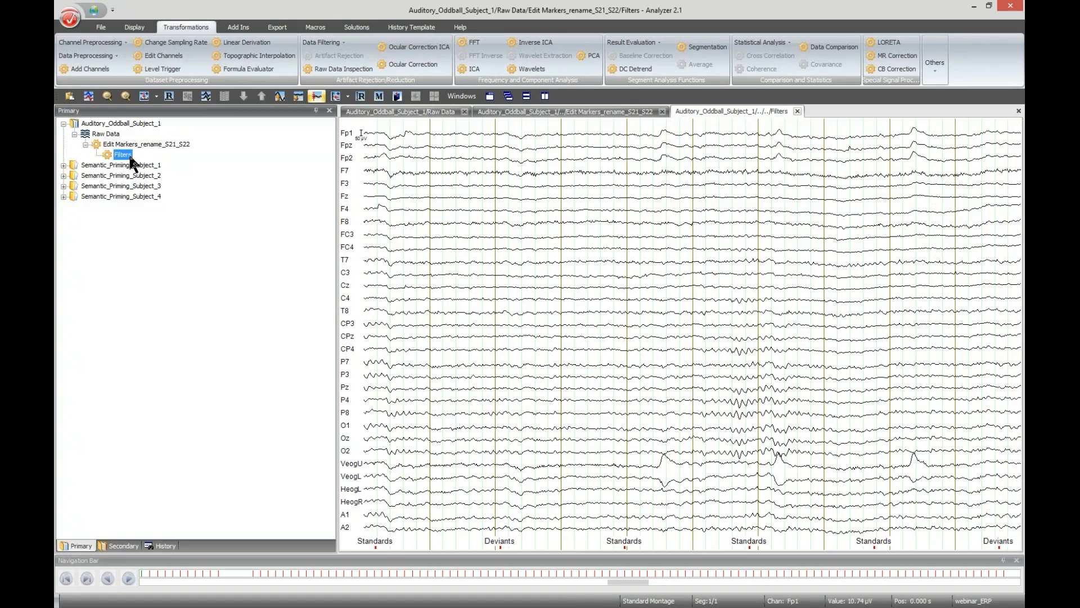
right_click(130, 157)
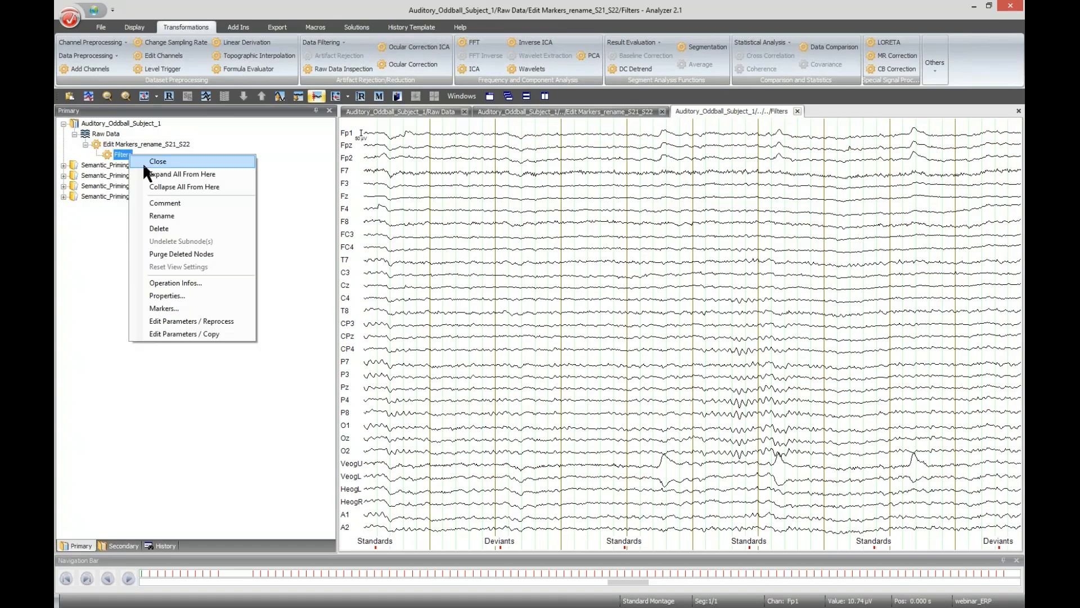
click(164, 216)
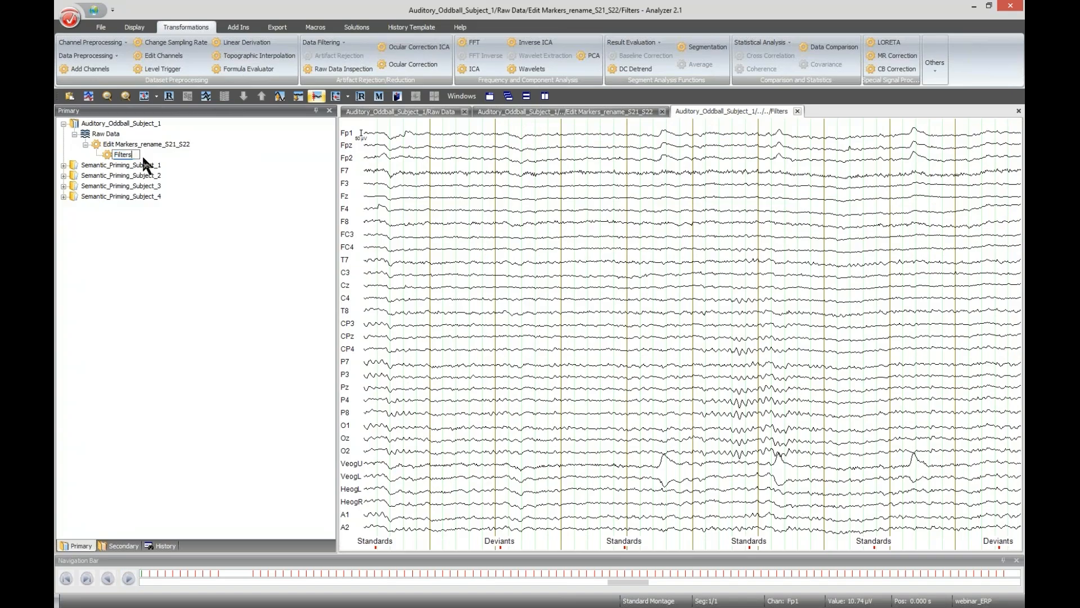
text(_0.1-40Hz)
key(Return)
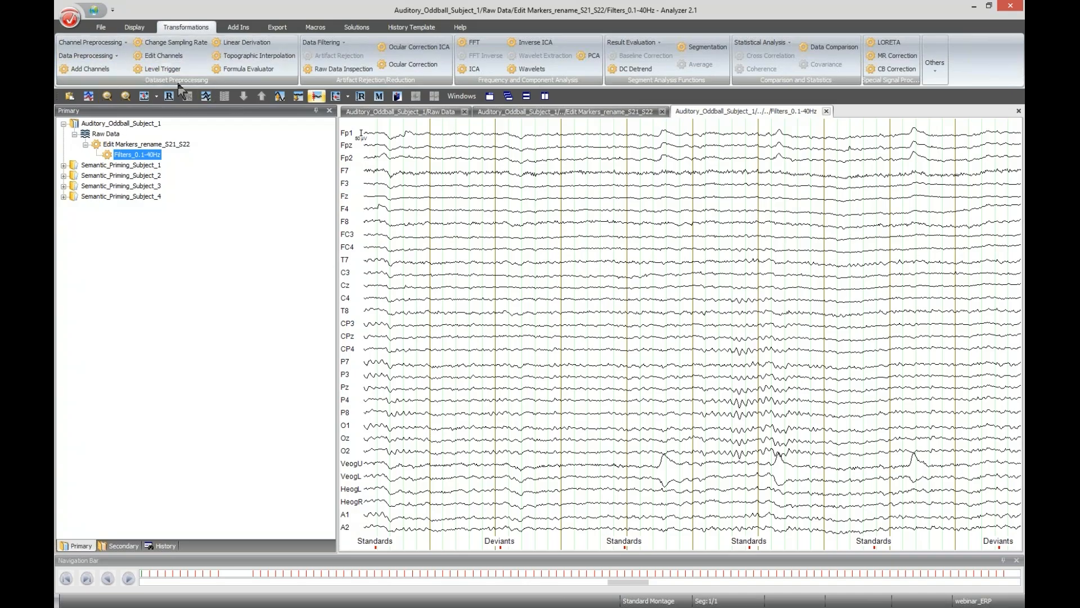
- Start a New Reference transformation formed from channels A1 and A2, excluding the implicit reference from the calculation
click(90, 42)
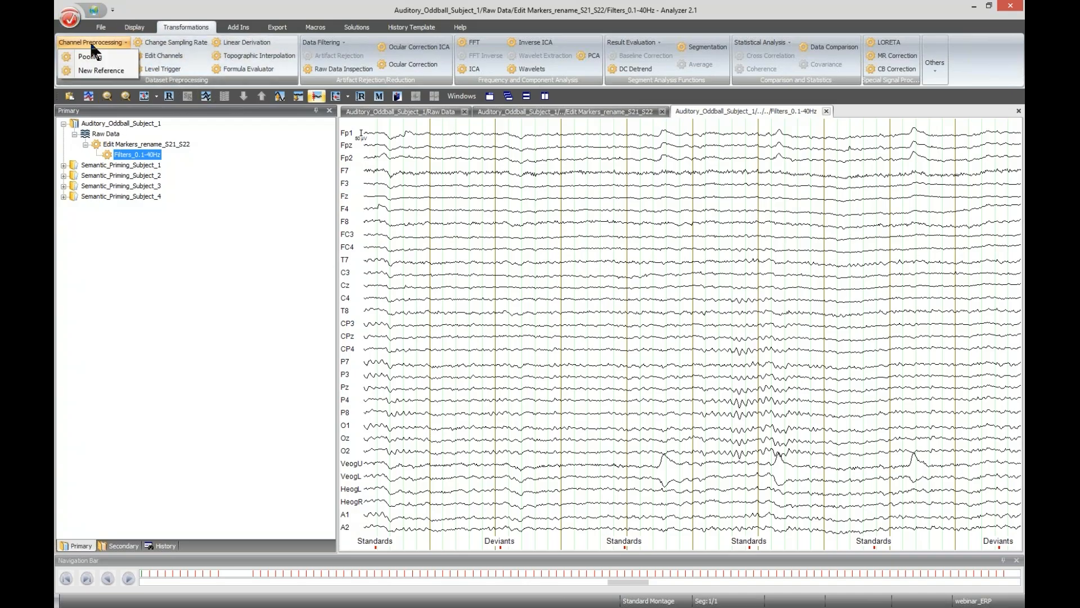
click(105, 72)
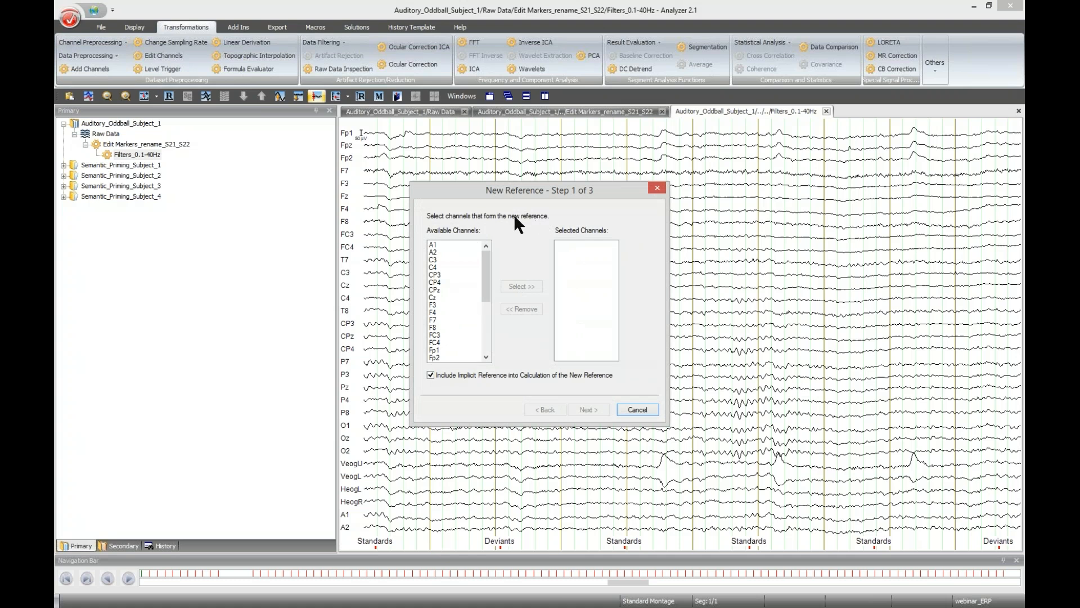
click(440, 245)
shift+click(438, 251)
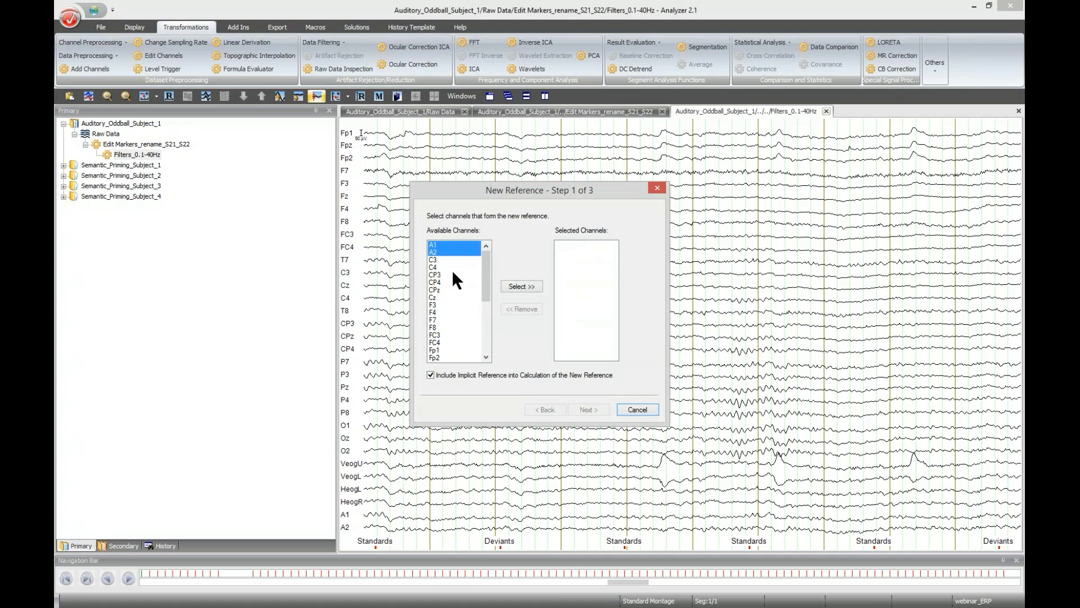
click(521, 285)
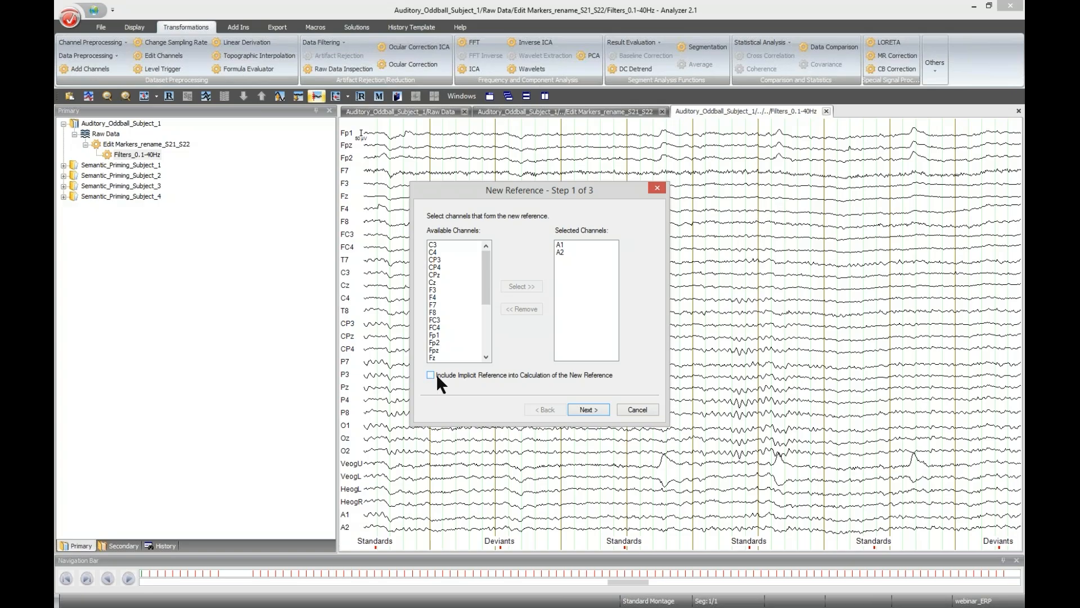
click(588, 410)
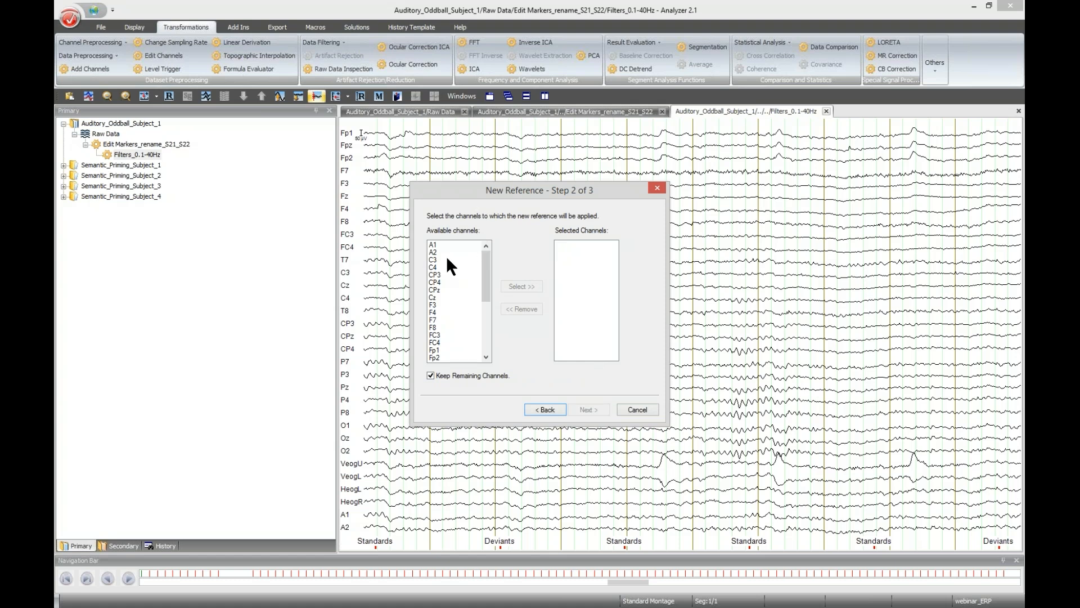
- Apply the new reference to all channels except A1 and A2, without keeping the remaining channels
drag(446, 256, 455, 405)
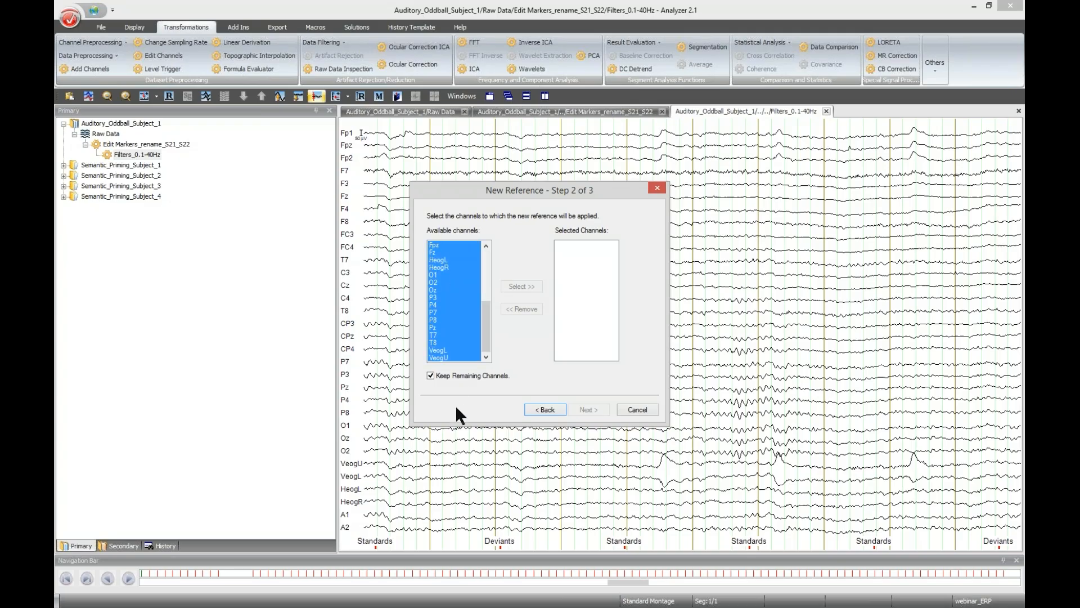
click(523, 286)
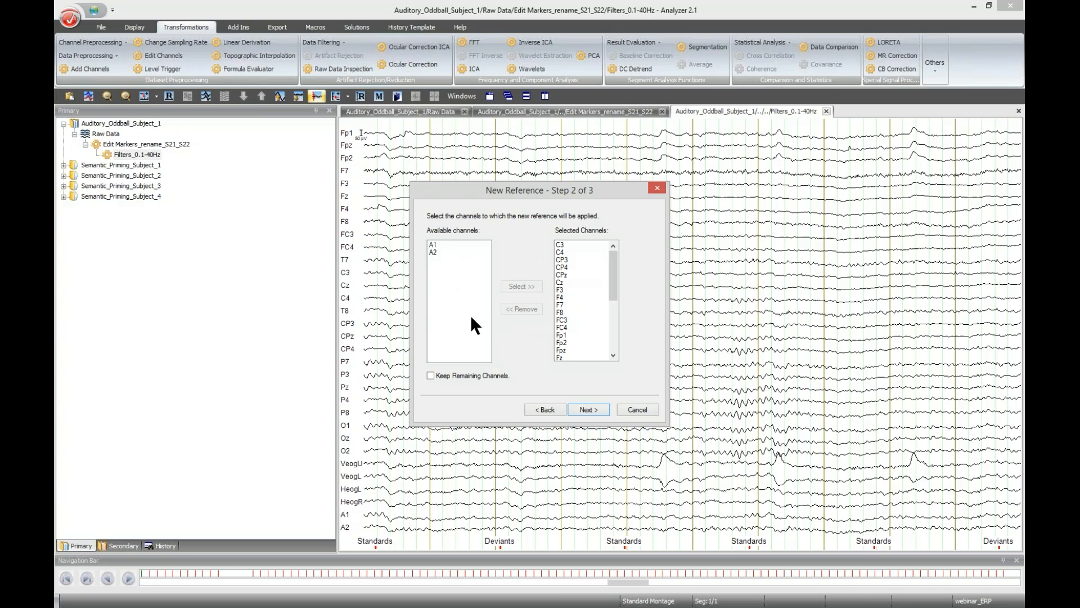
click(589, 409)
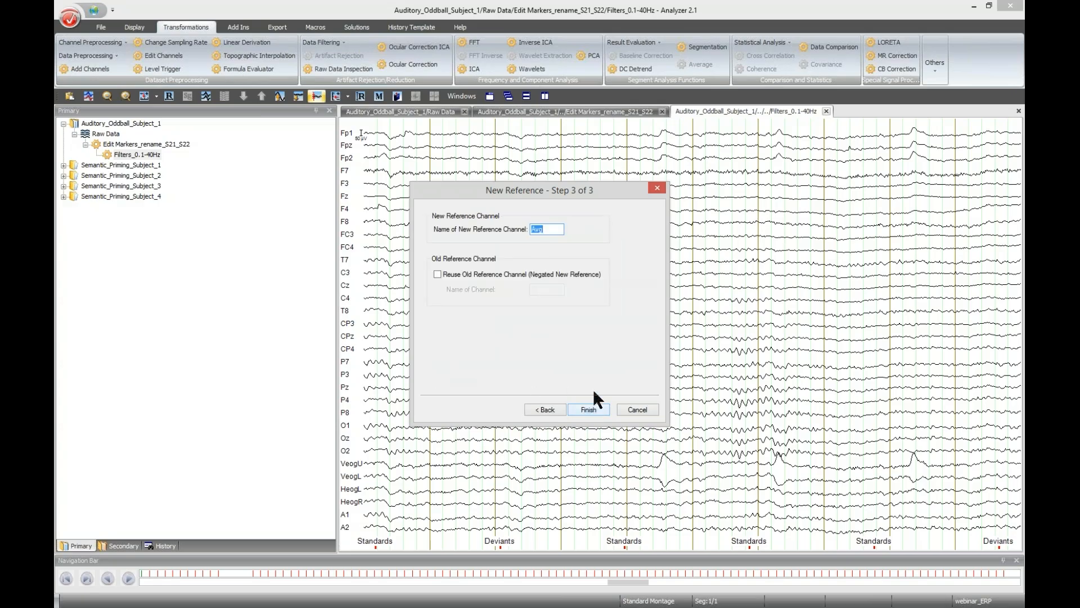
- Clear the new reference channel's name, reuse the old reference channel as FCz, and finish the re-referencing
click(549, 230)
drag(549, 231, 529, 225)
key(BackSpace)
click(438, 275)
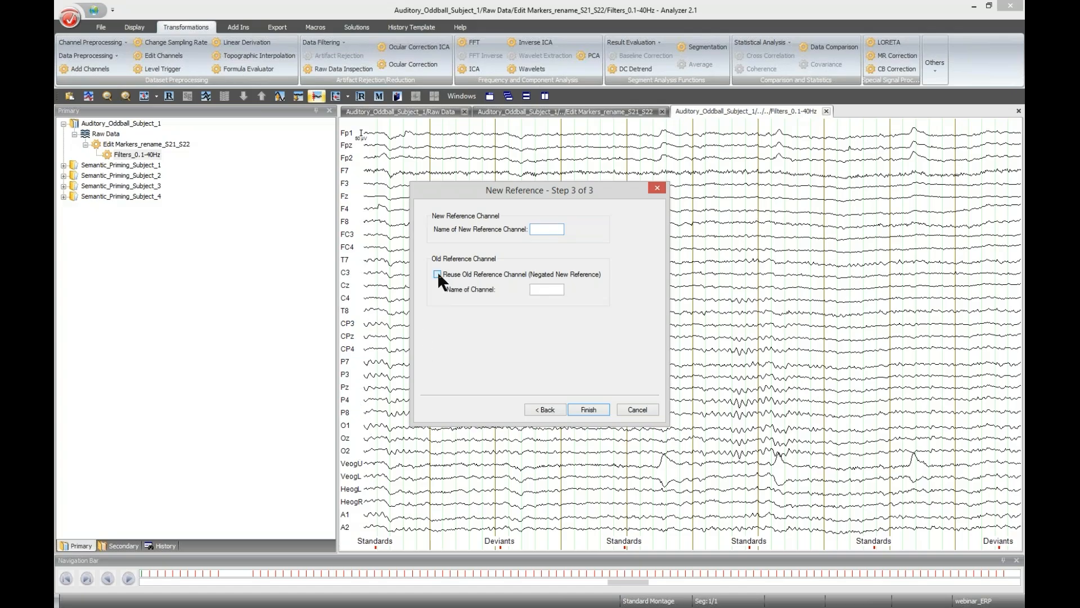
click(534, 289)
text(FCZ)
click(594, 407)
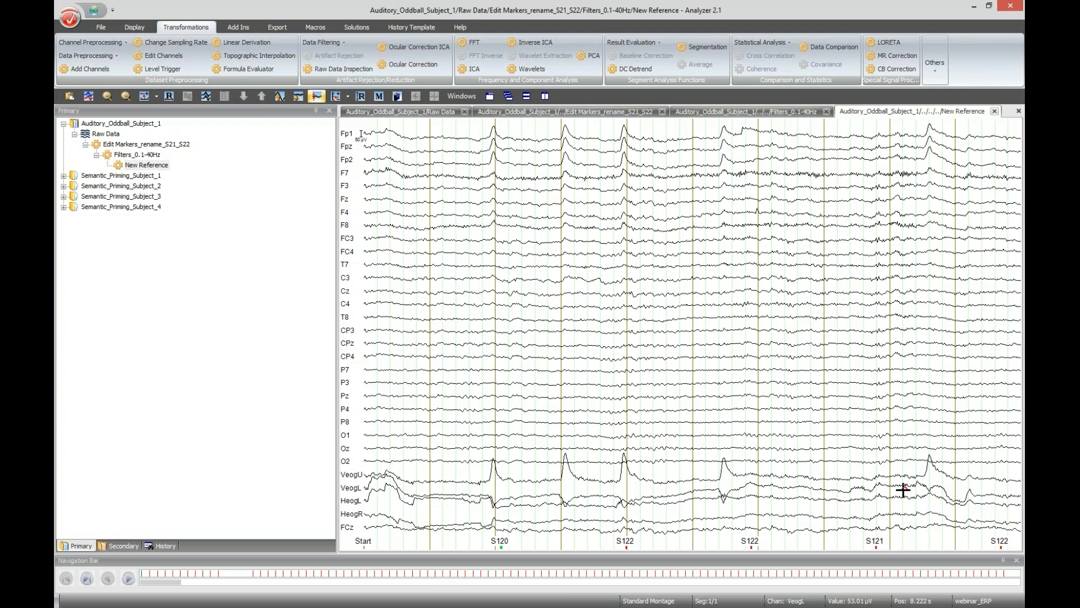
- Rename the New Reference history node to New Reference_mean_mastoids
right_click(163, 165)
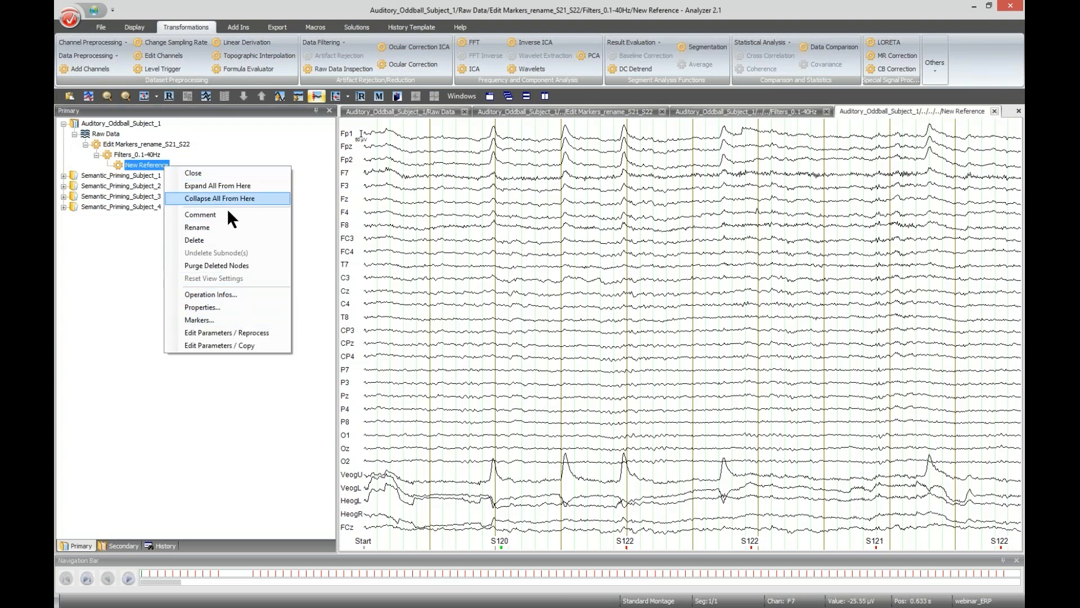
click(227, 227)
click(173, 164)
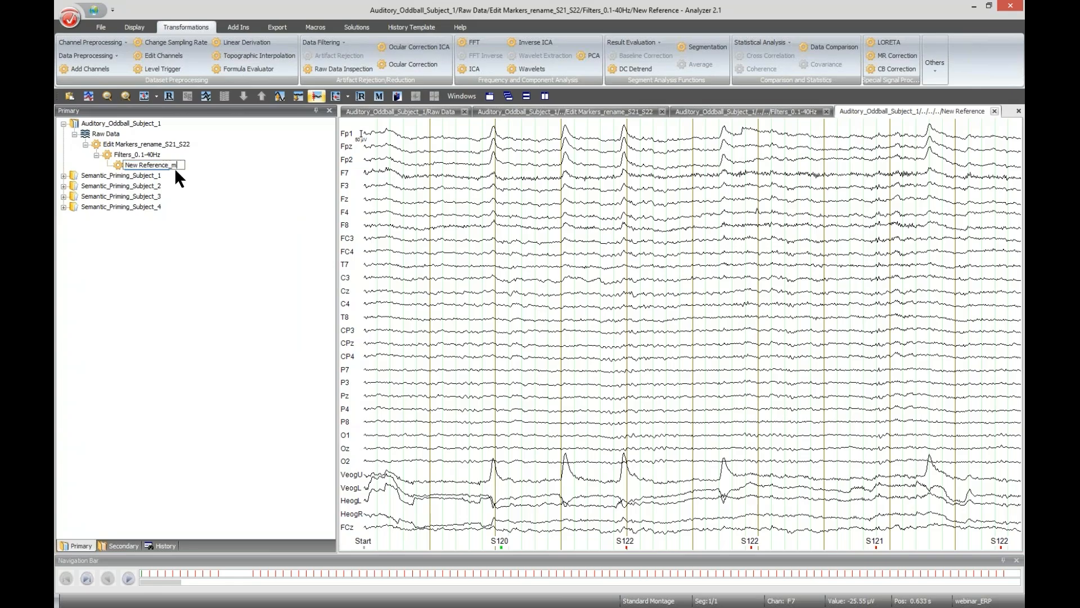
text(_mean_mastoids)
key(Return)
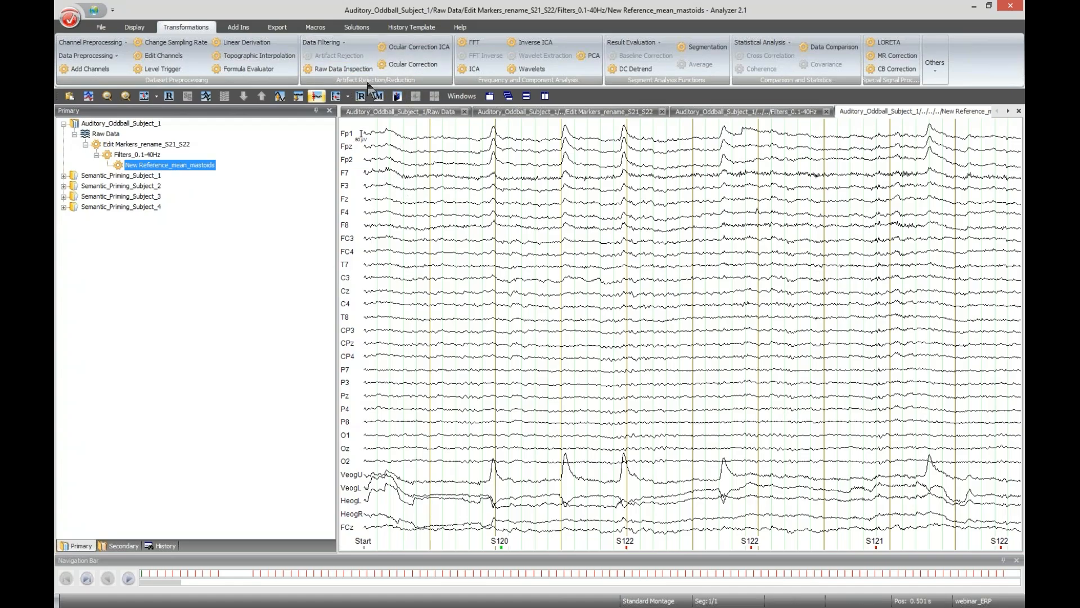
- Start a semiautomatic Raw Data Inspection on the re-referenced data and enable all channels for it
click(326, 70)
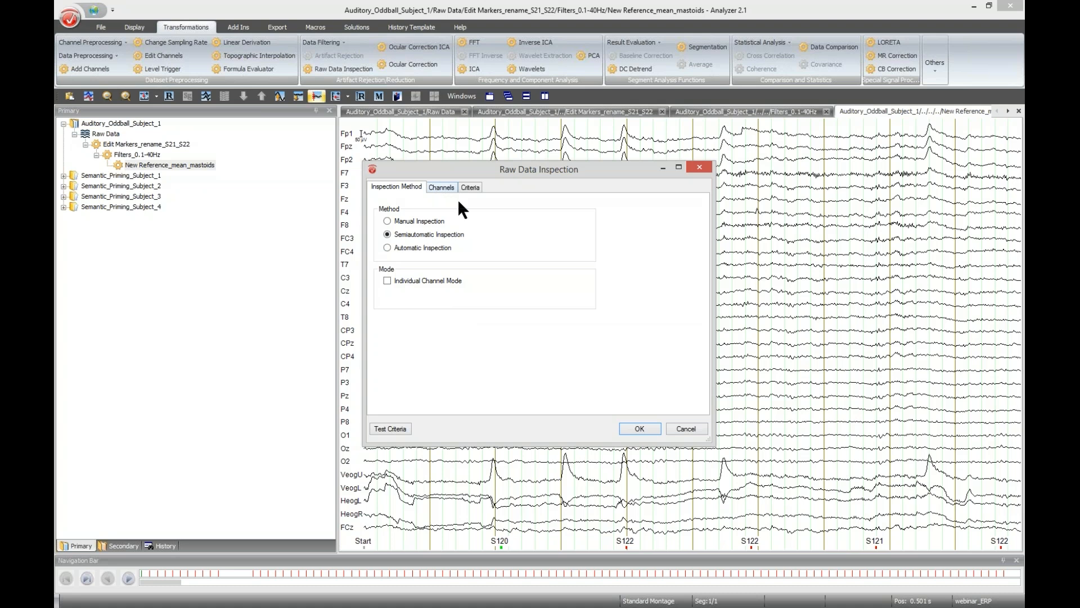
click(440, 187)
click(403, 187)
click(442, 187)
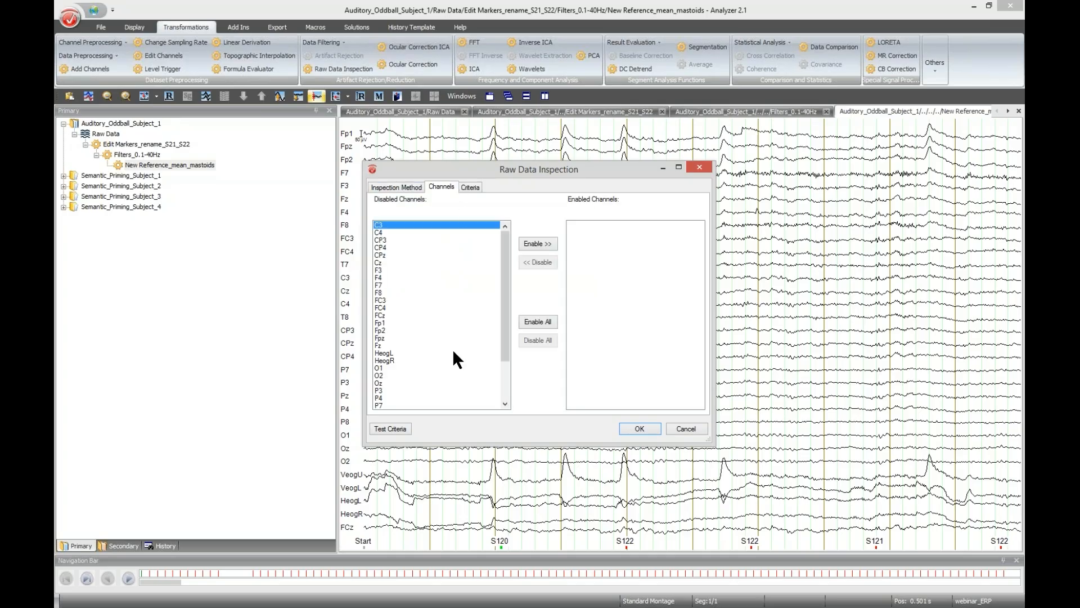
click(538, 320)
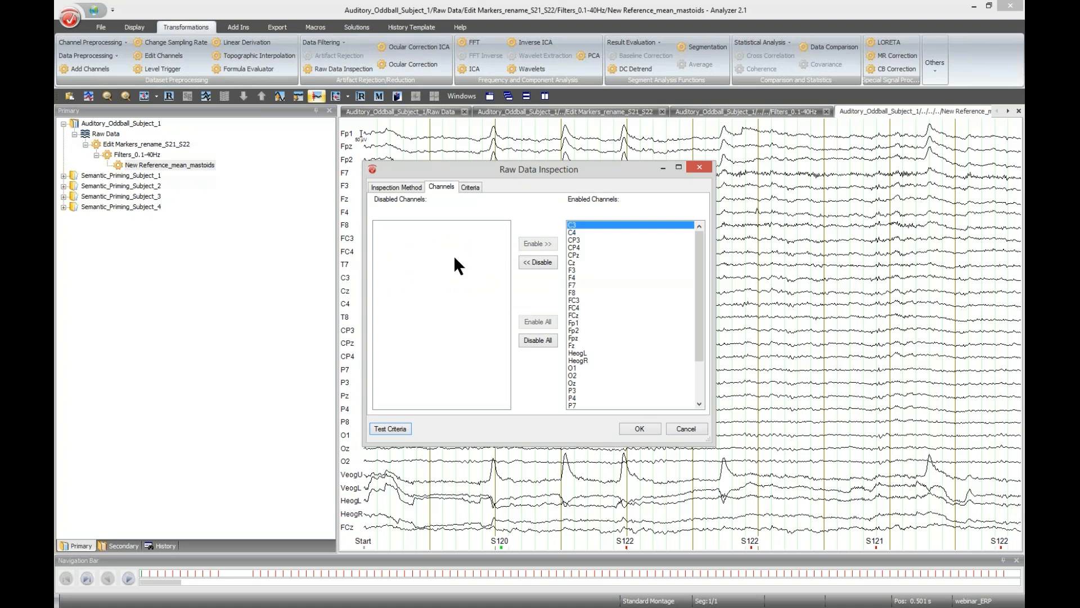
- Make the amplitude check the only active artifact criterion, switching off the gradient, max-min and low activity checks
click(476, 186)
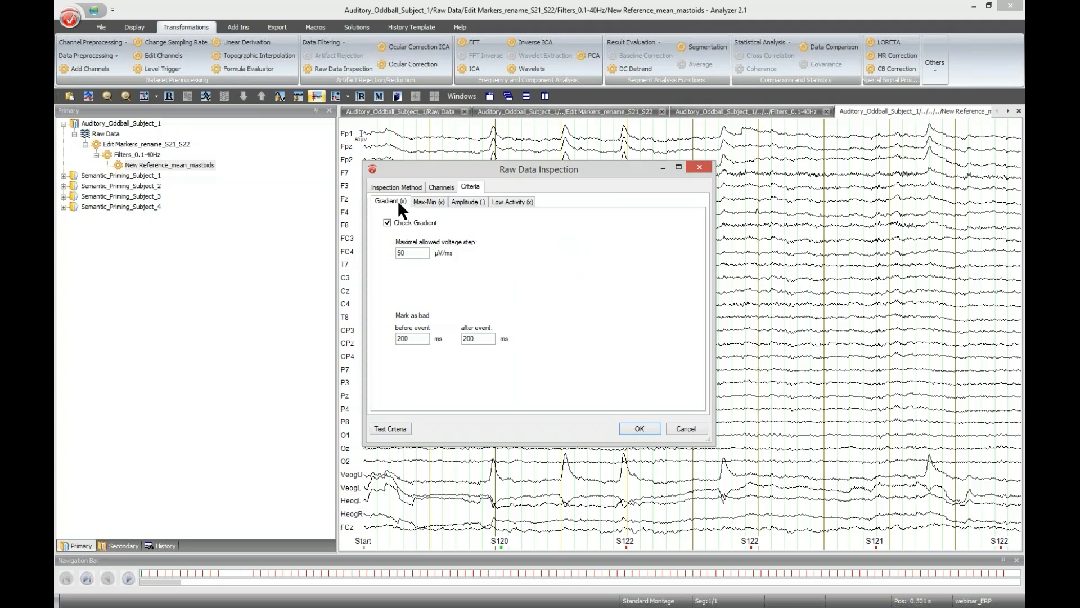
click(440, 201)
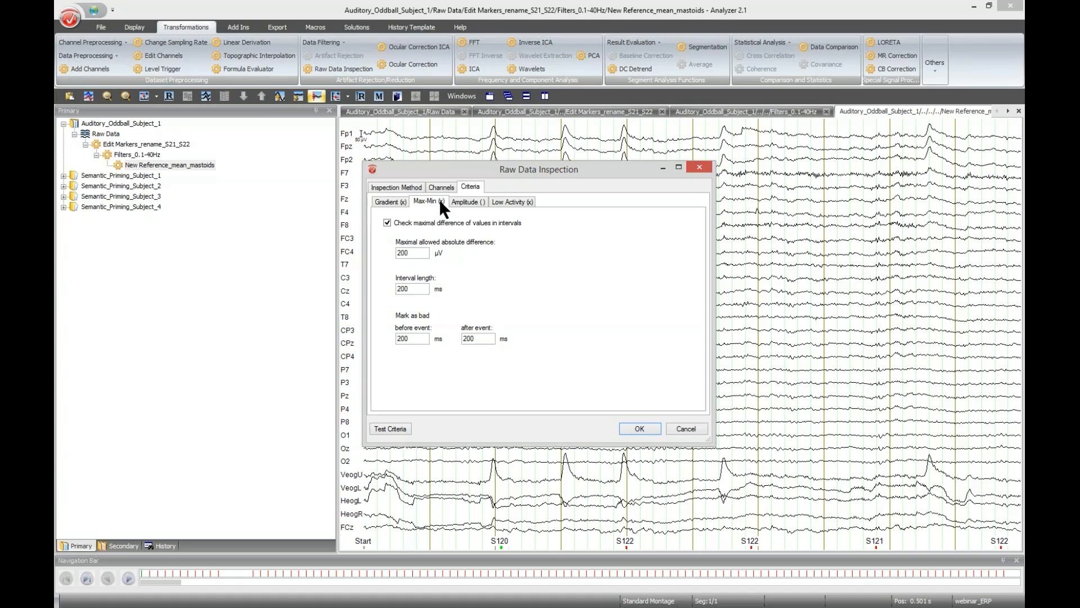
click(476, 204)
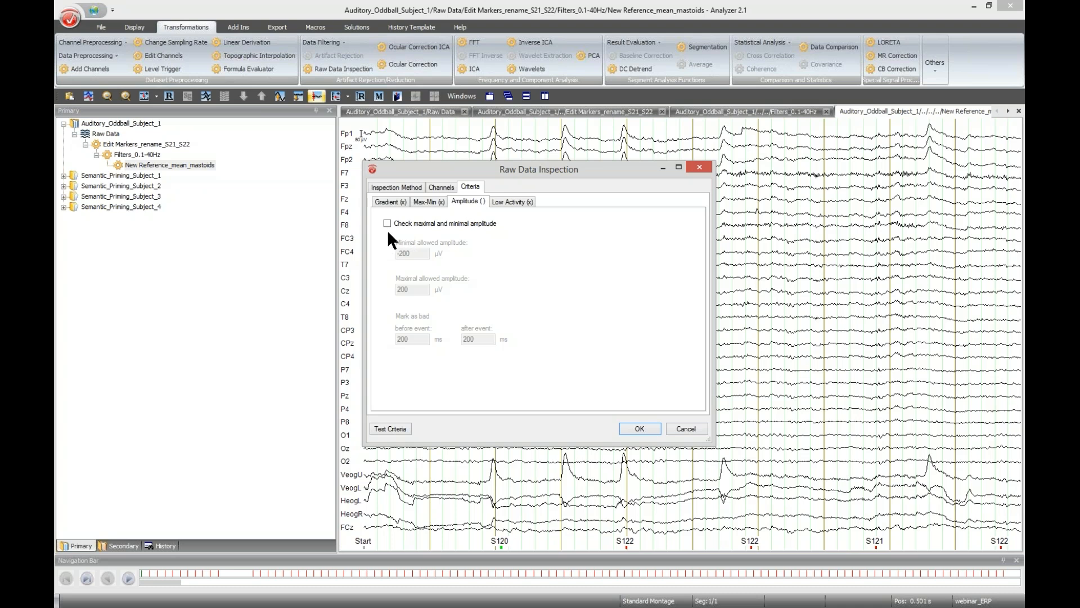
click(509, 201)
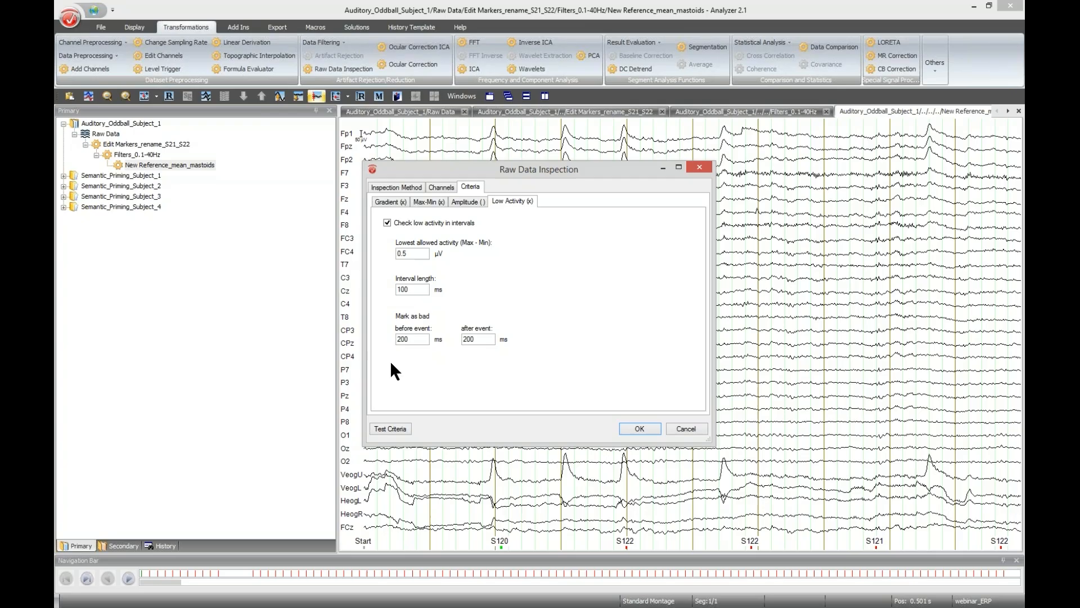
click(459, 201)
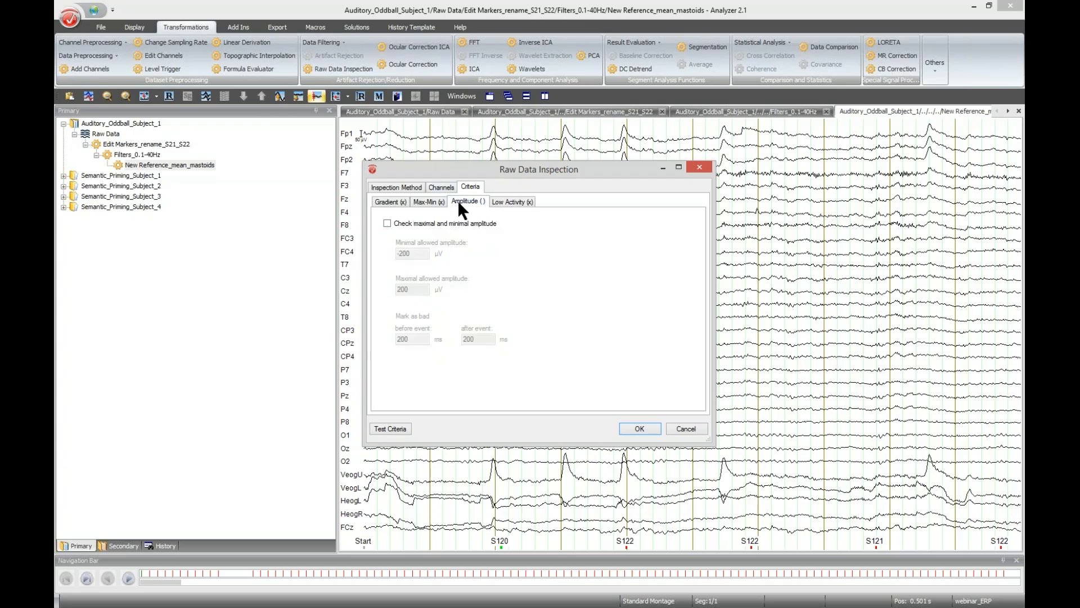
click(423, 222)
click(498, 201)
click(437, 223)
click(429, 201)
click(419, 222)
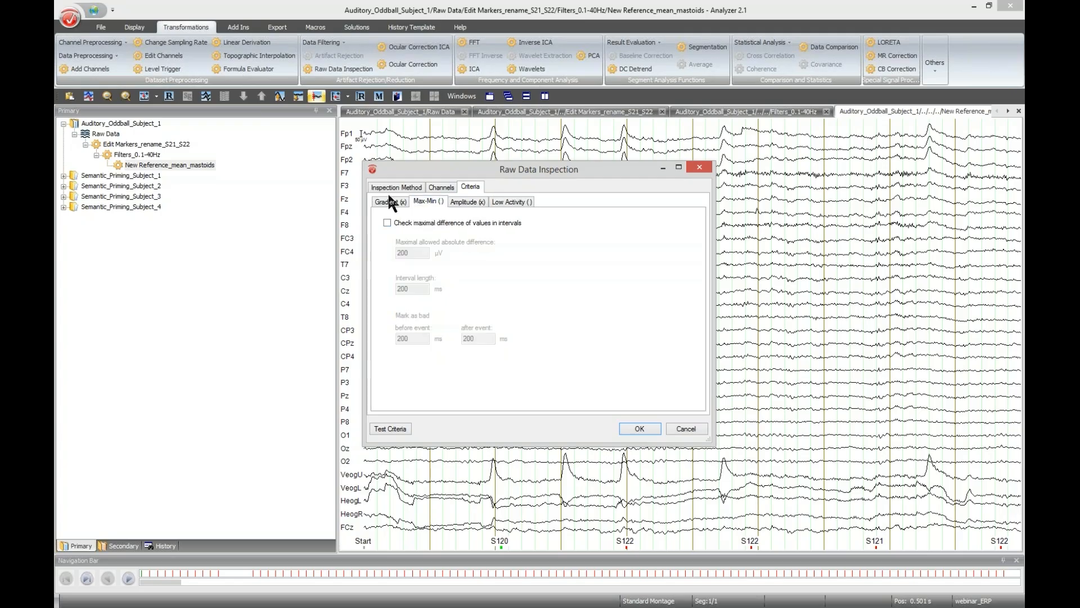
click(396, 202)
click(410, 222)
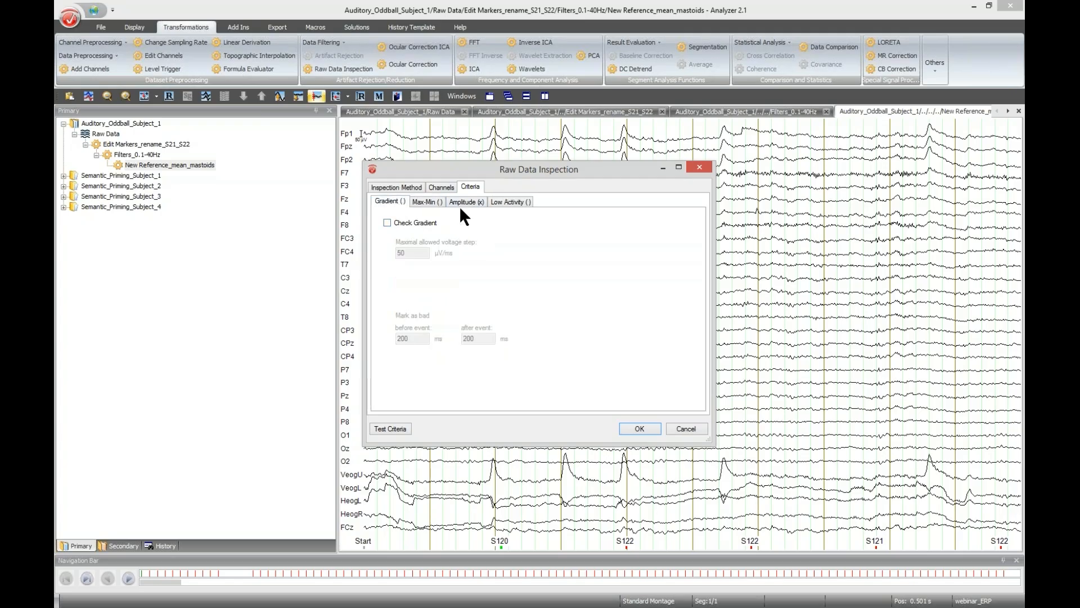
- Set the allowed amplitude range to -80 to 80 µV, then run the inspection and accept the marked artifacts
click(462, 202)
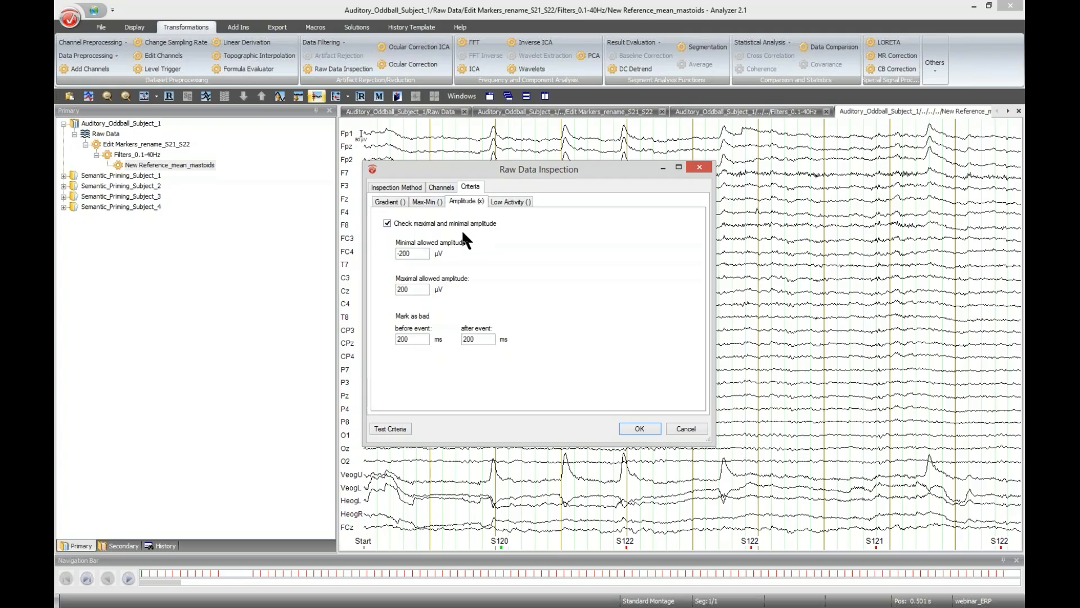
double_click(418, 255)
text(-80)
double_click(420, 289)
text(80)
click(635, 428)
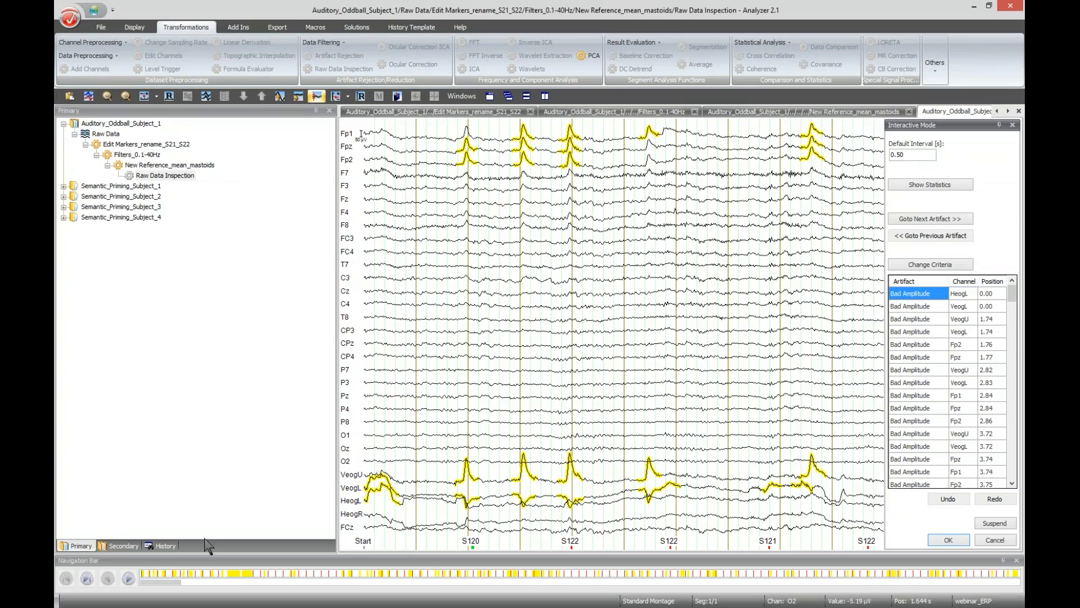
click(129, 579)
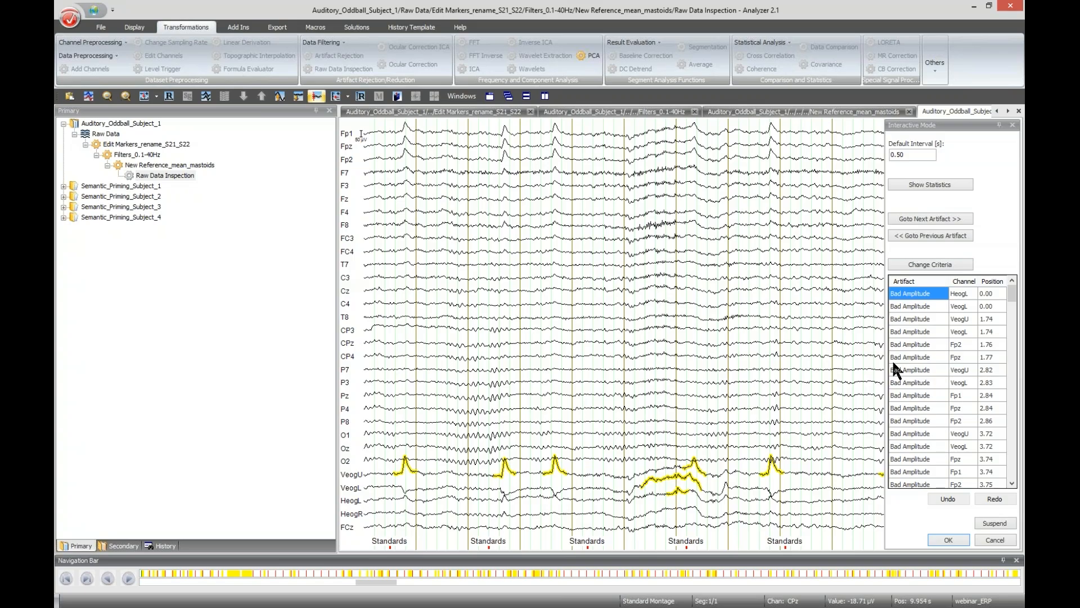
click(948, 540)
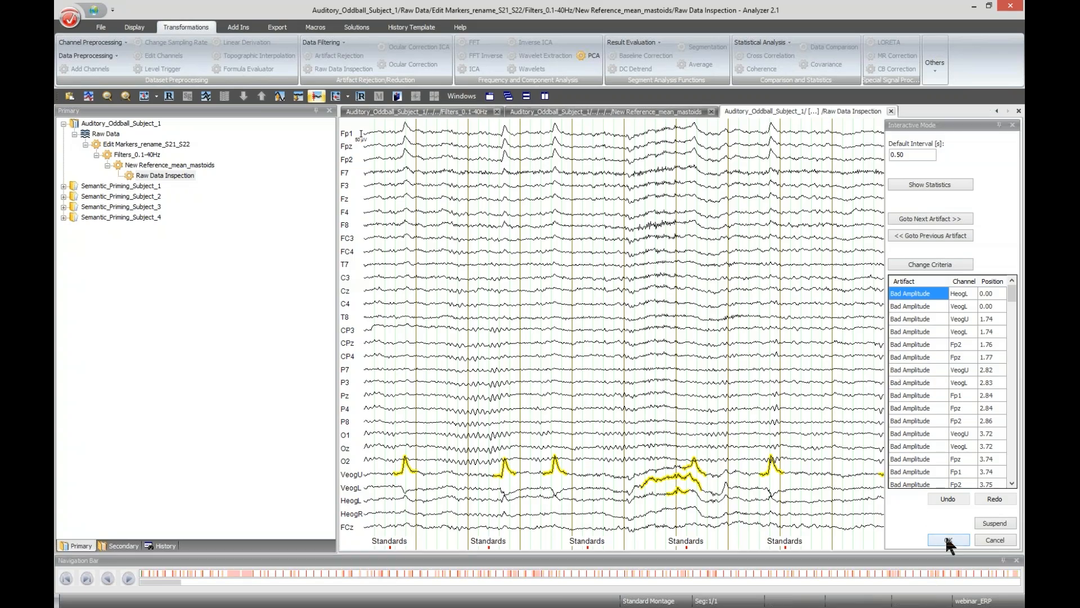
- Page through the inspected recording to examine which intervals are marked as bad amplitude
click(129, 578)
click(128, 578)
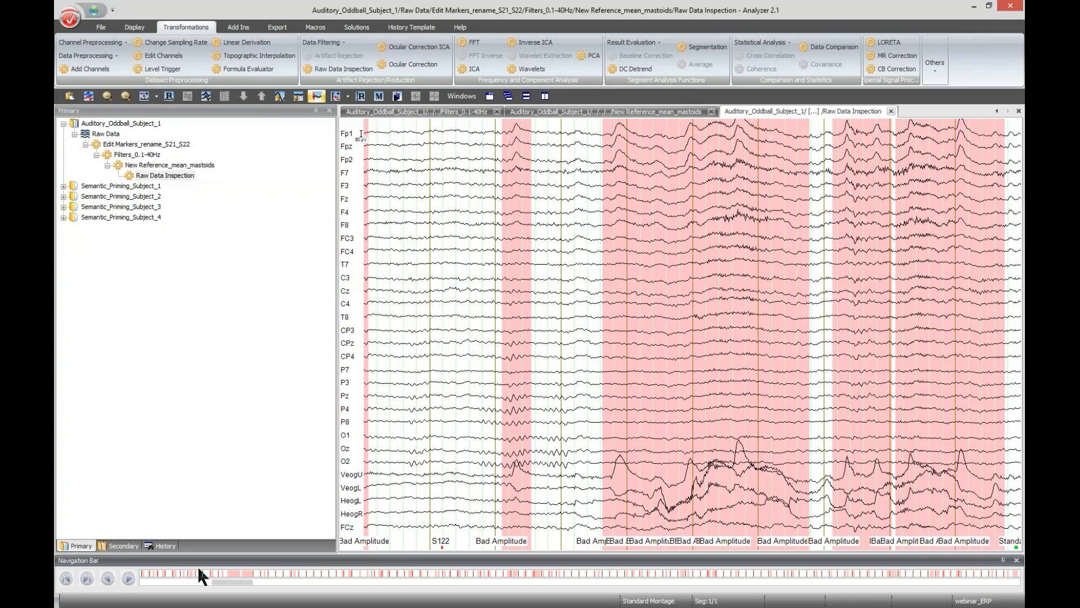
click(121, 574)
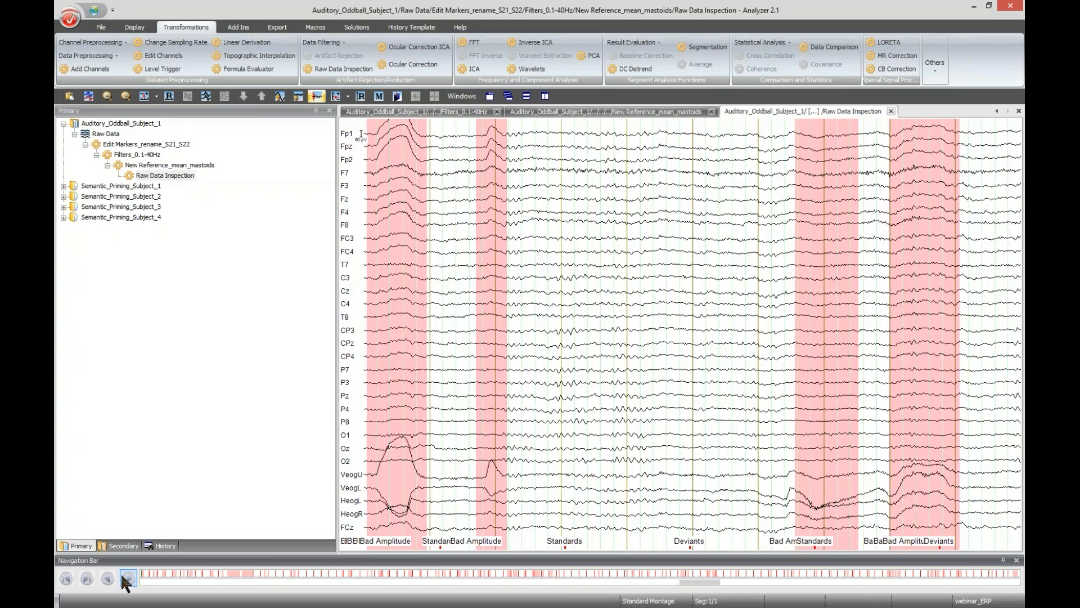
click(127, 578)
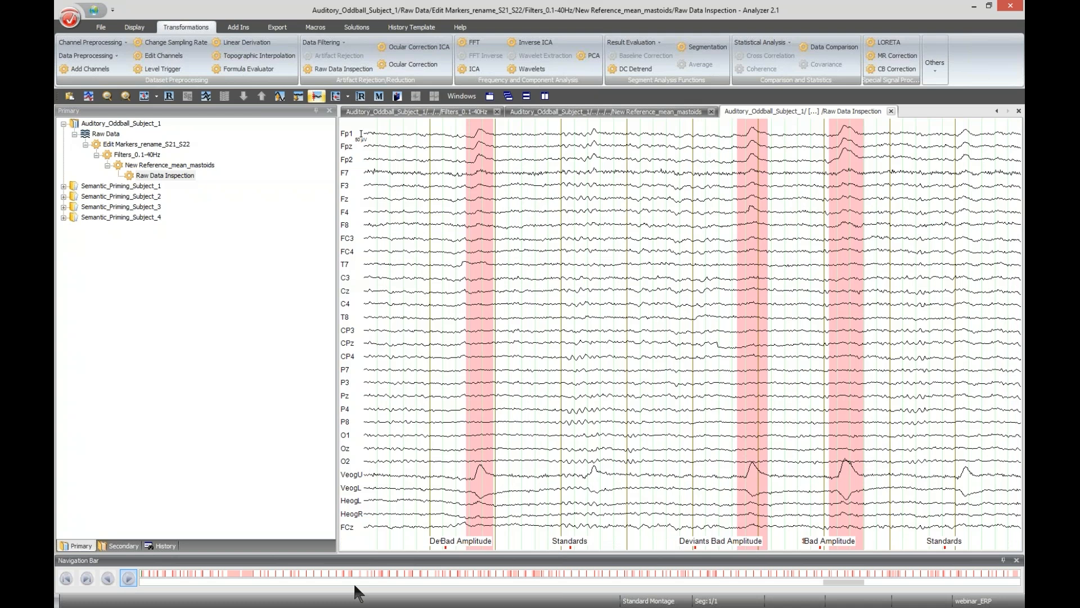
click(128, 578)
click(128, 578)
click(402, 574)
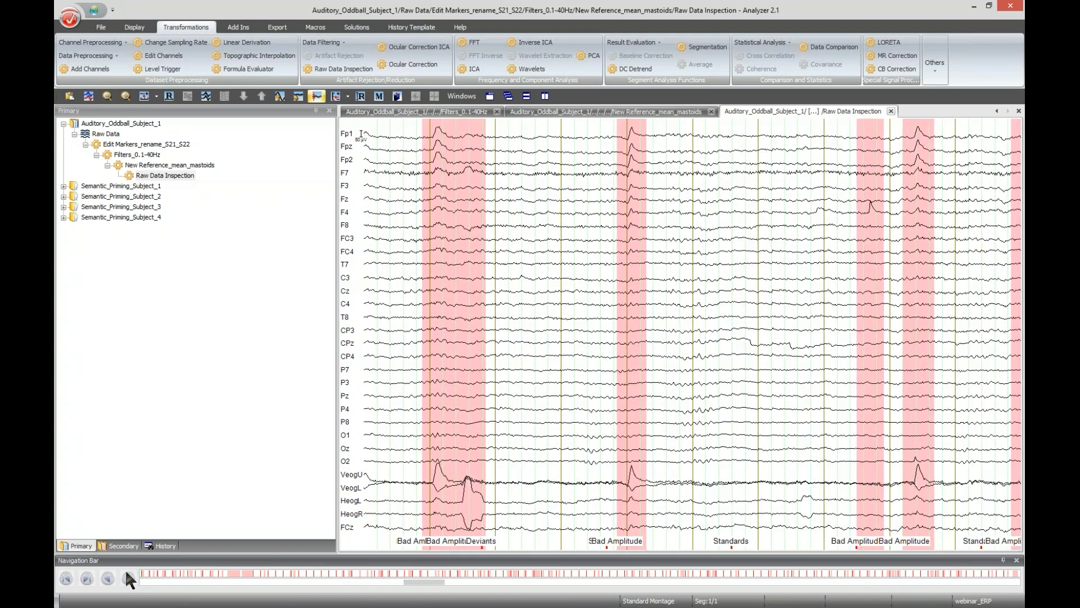
click(129, 578)
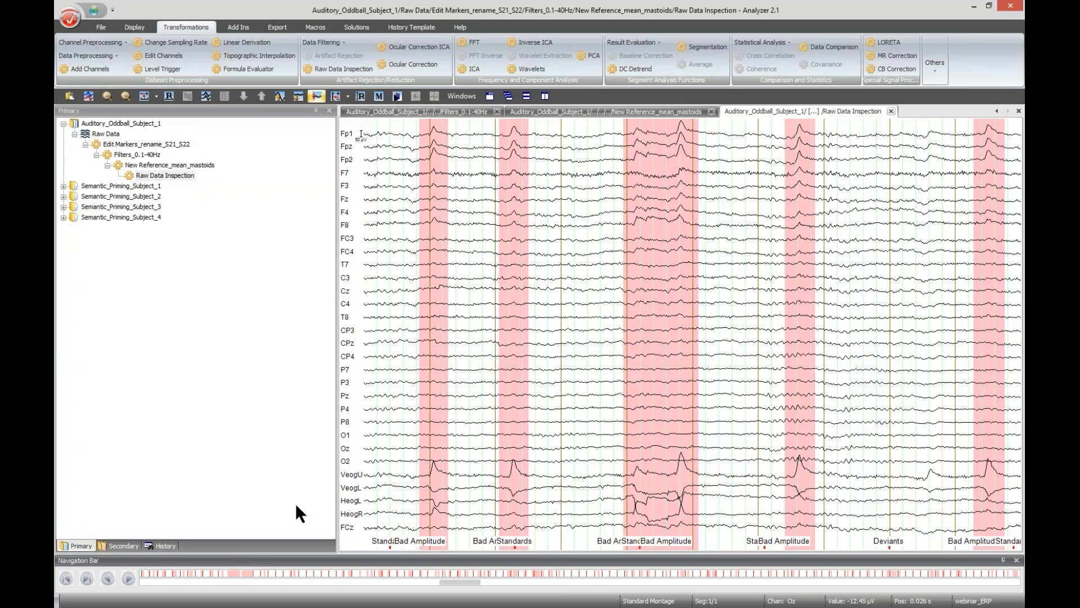
- Rename the Raw Data Inspection history node to Raw Data Inspection_reject_blinks
right_click(159, 177)
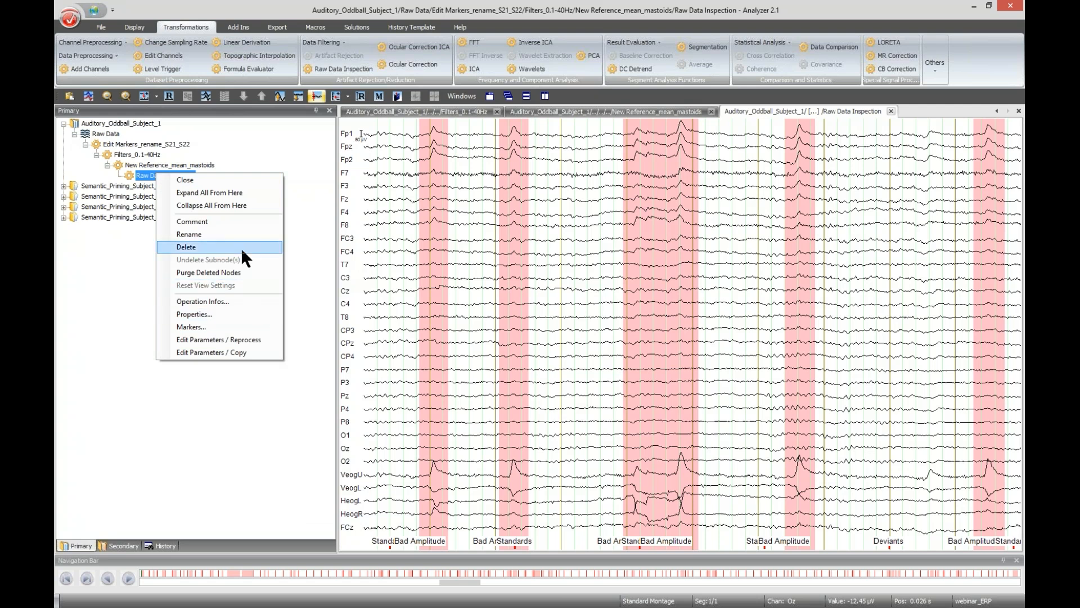
click(208, 233)
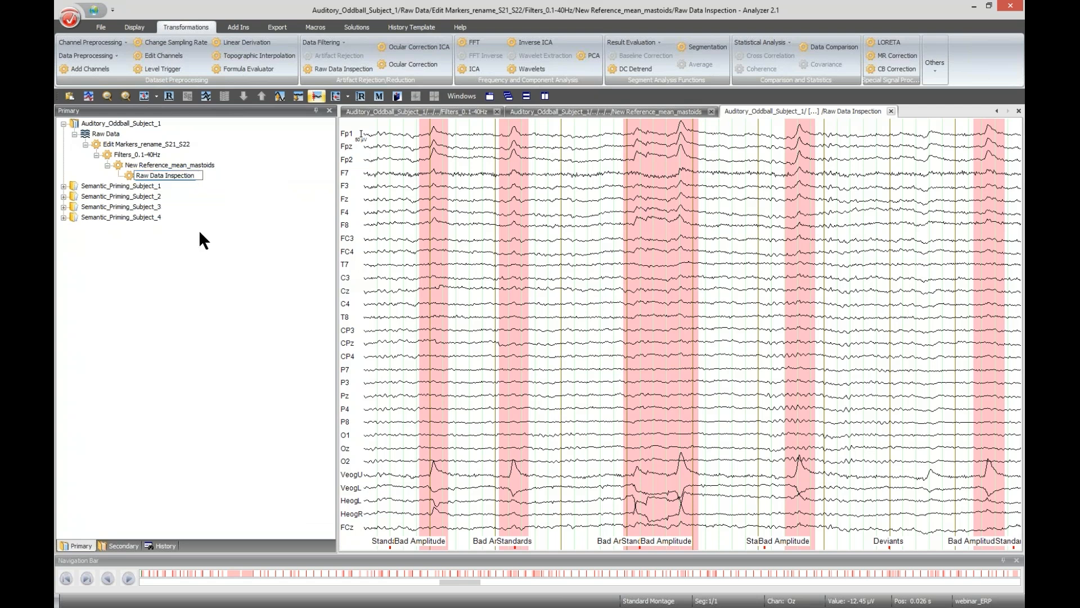
text(_reject_blinks)
key(Return)
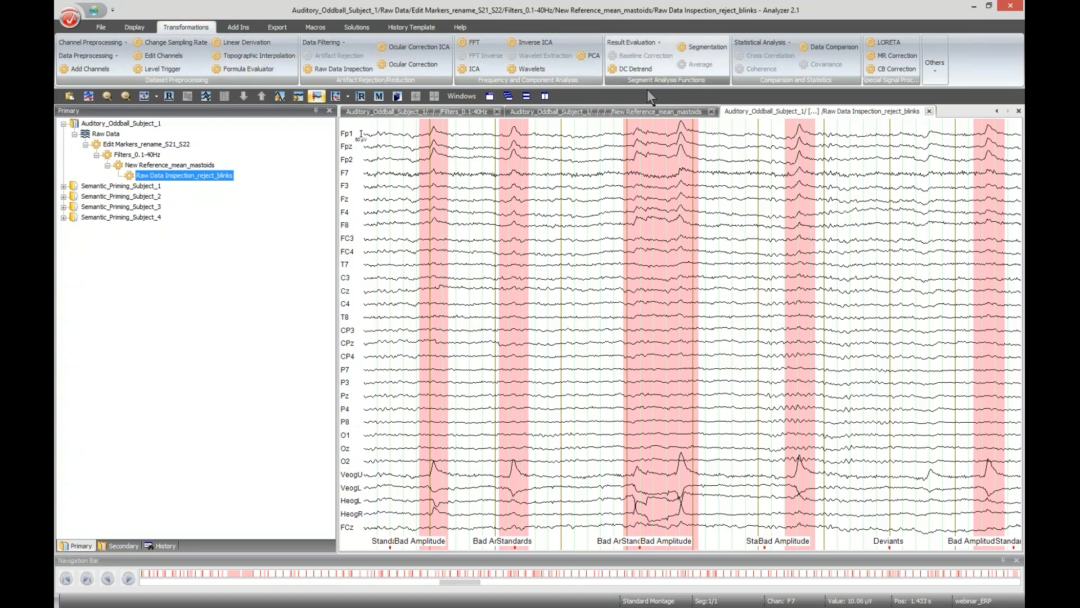
- Start a Segmentation based on marker position and include only the Deviants stimulus marker
click(705, 45)
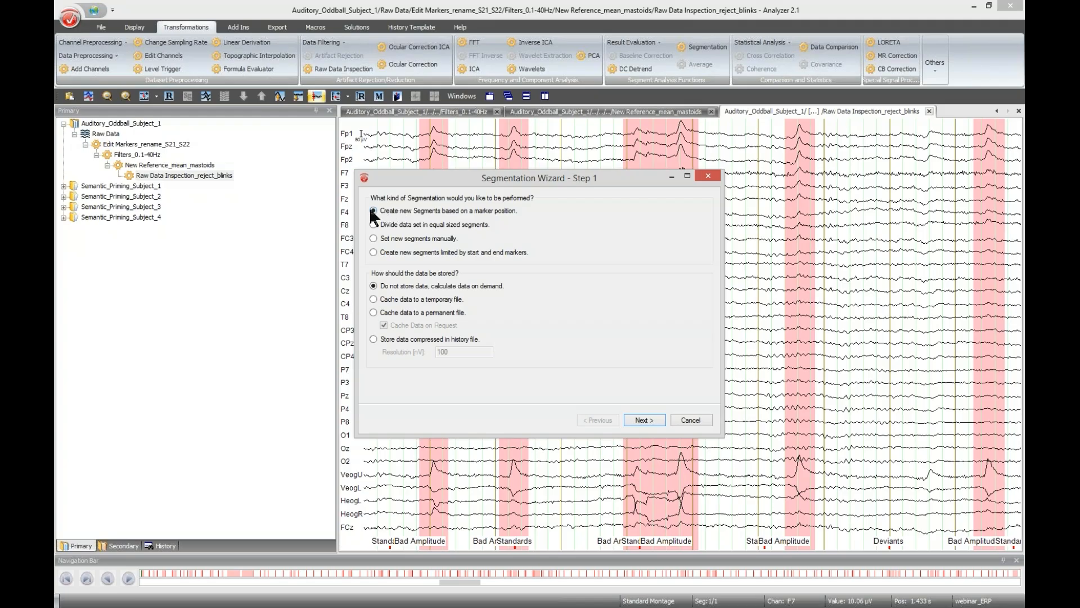
click(374, 225)
click(657, 420)
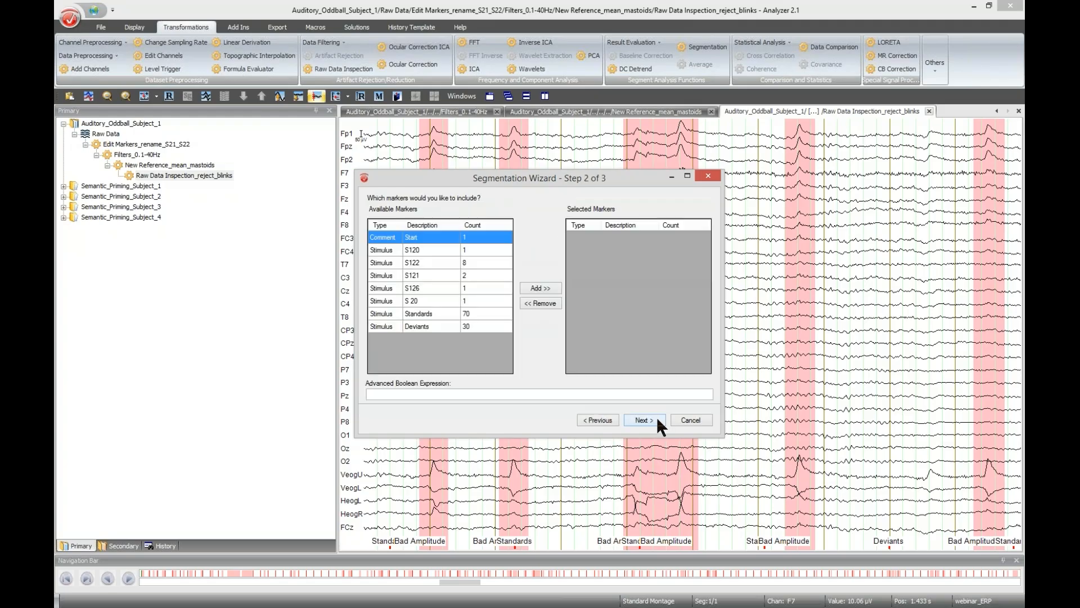
click(421, 327)
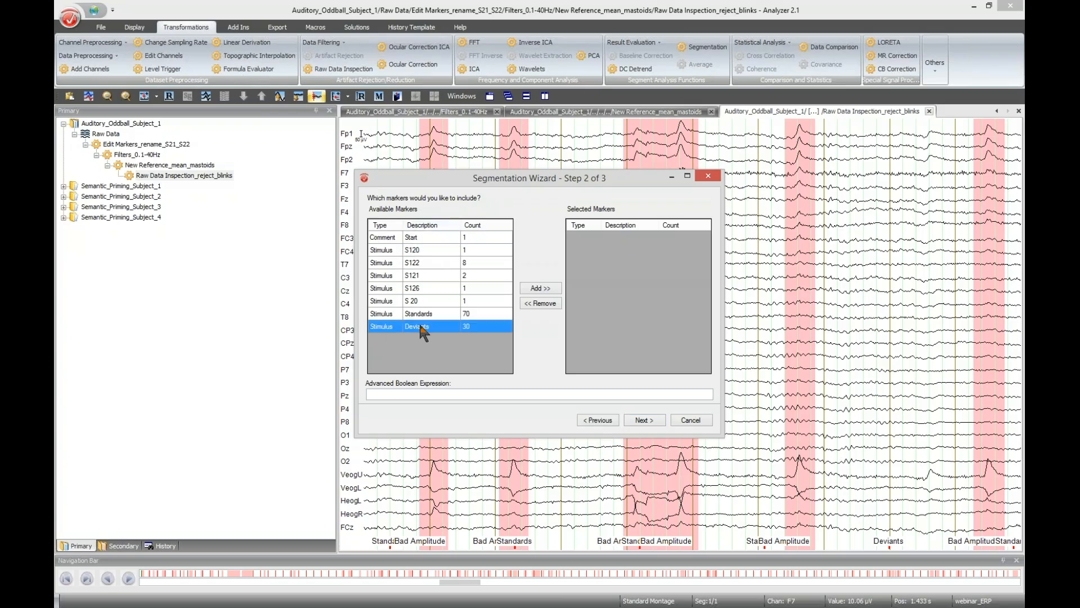
click(546, 287)
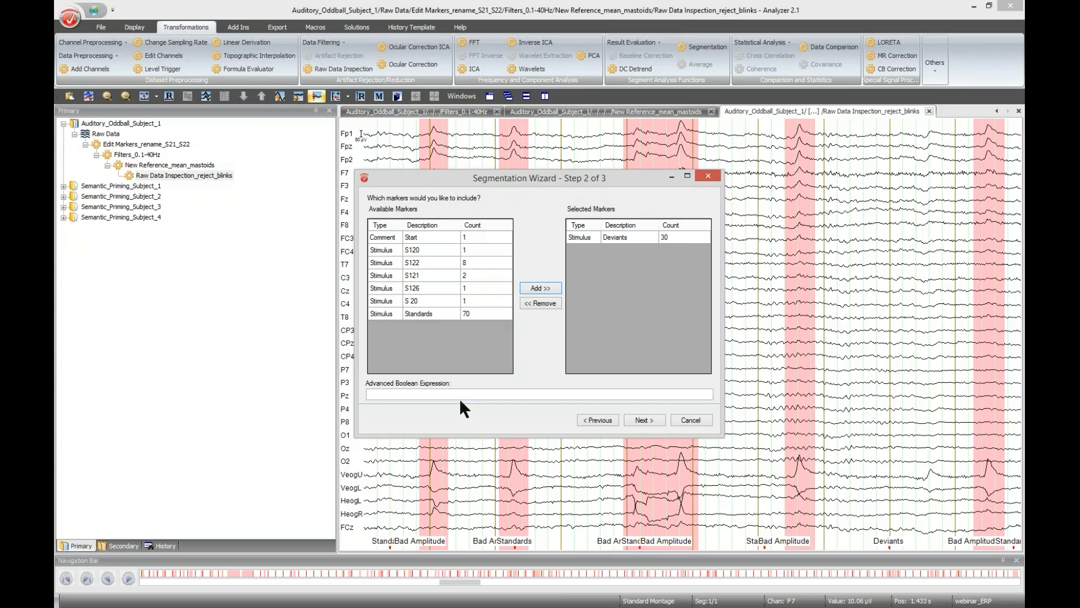
click(644, 420)
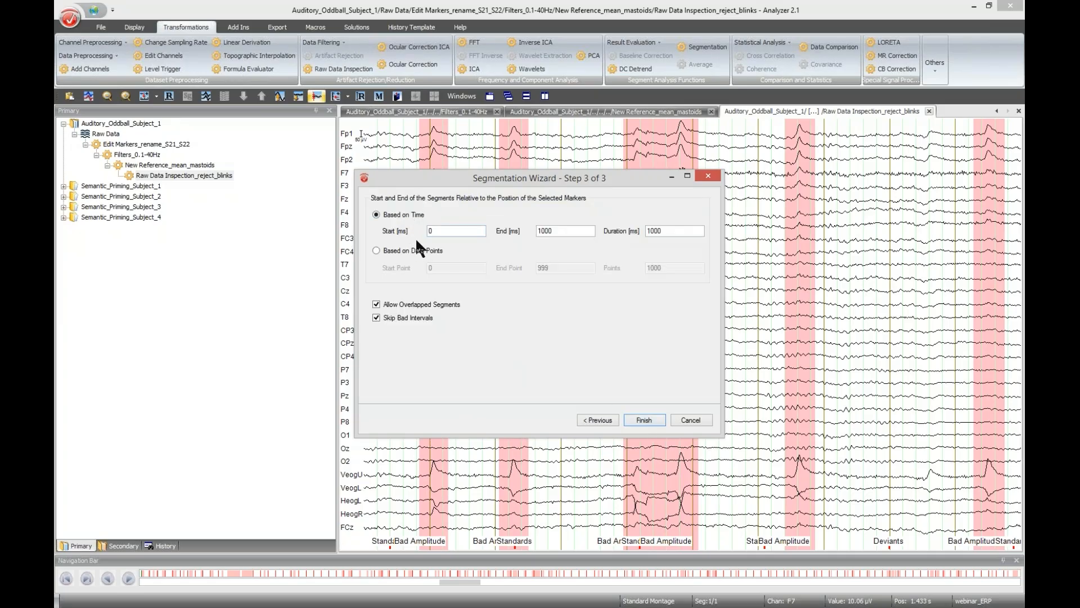
- Set the segments from -200 to 800 ms, turn off overlapped segments and skipping bad intervals, and finish the segmentation
drag(438, 231, 392, 226)
text(-200)
key(Tab)
text(800)
click(377, 305)
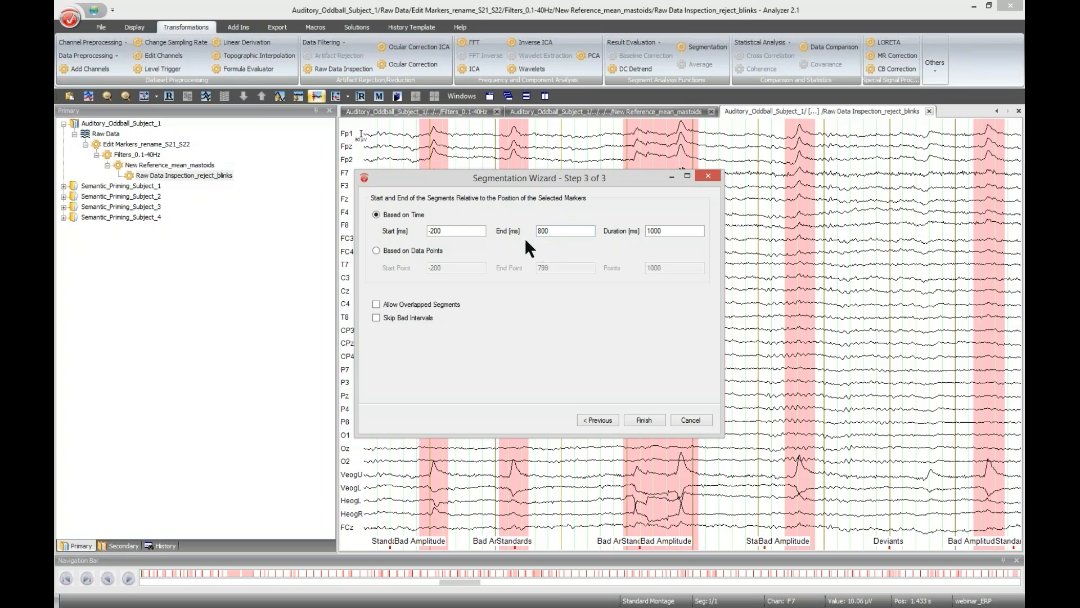
click(654, 421)
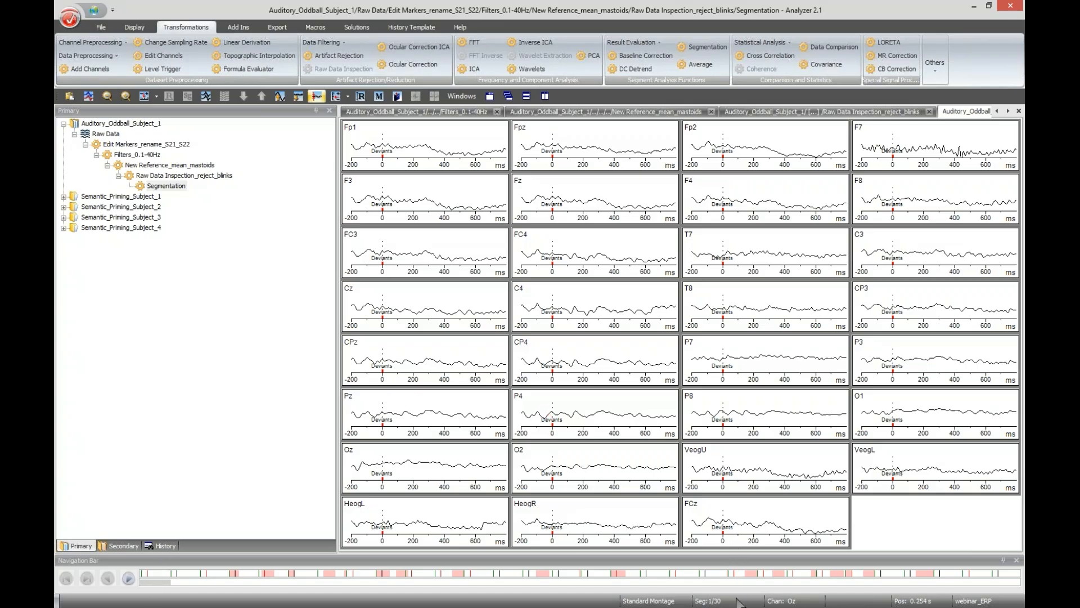
- Step through the Deviants segments to examine their waveforms and the marked bad intervals
click(124, 580)
click(126, 580)
click(126, 581)
click(126, 580)
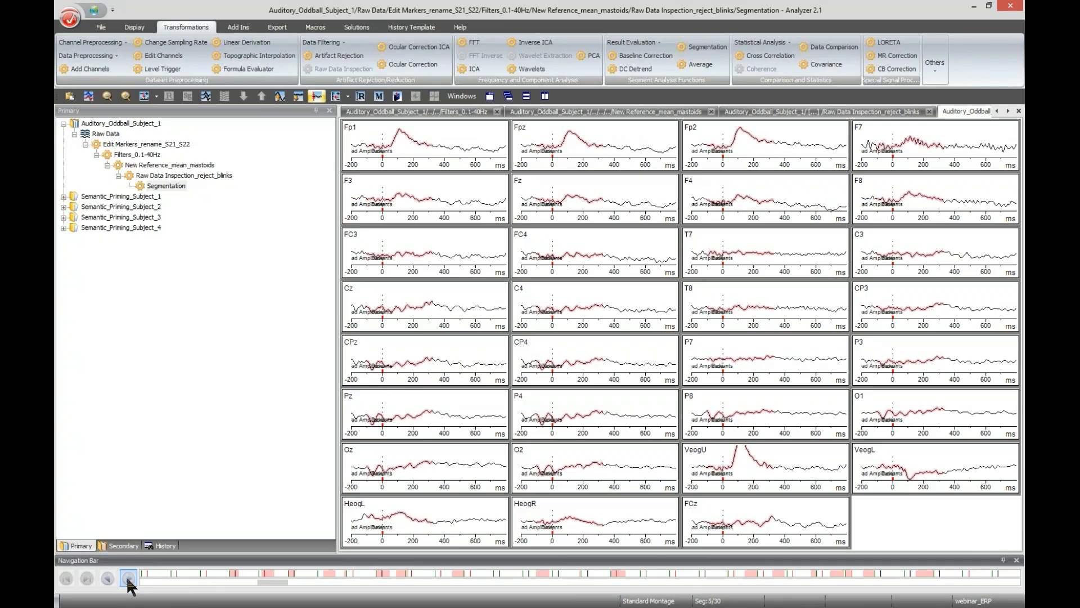
click(129, 580)
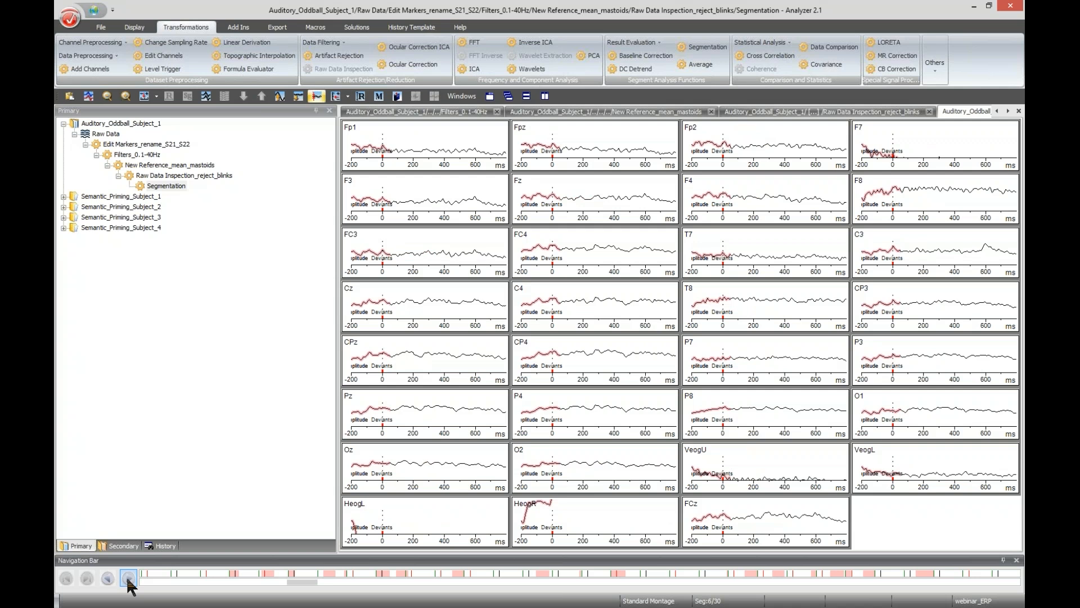
click(129, 579)
click(128, 580)
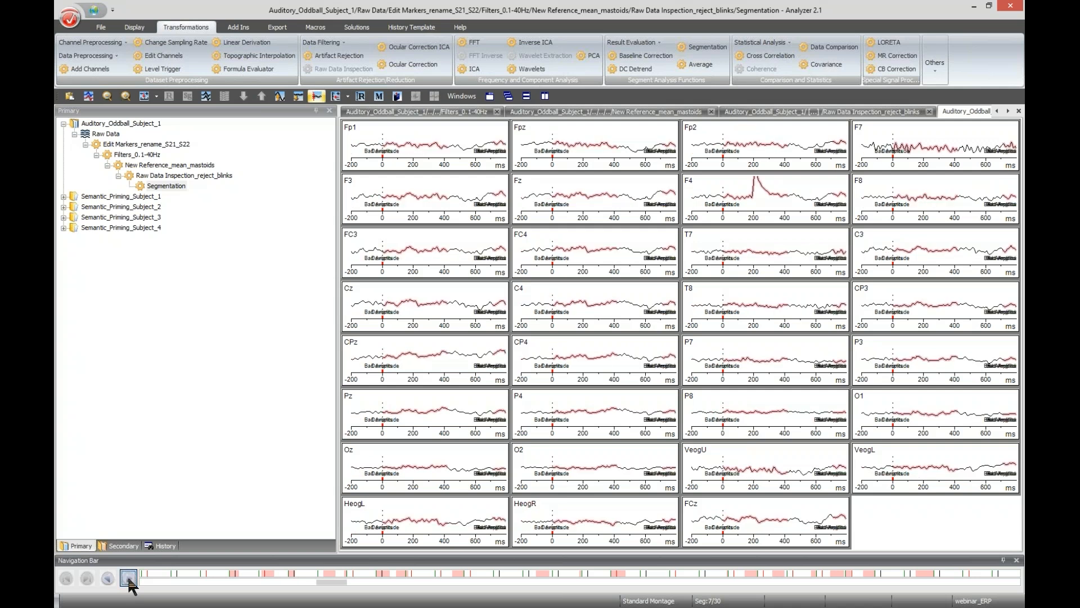
click(128, 579)
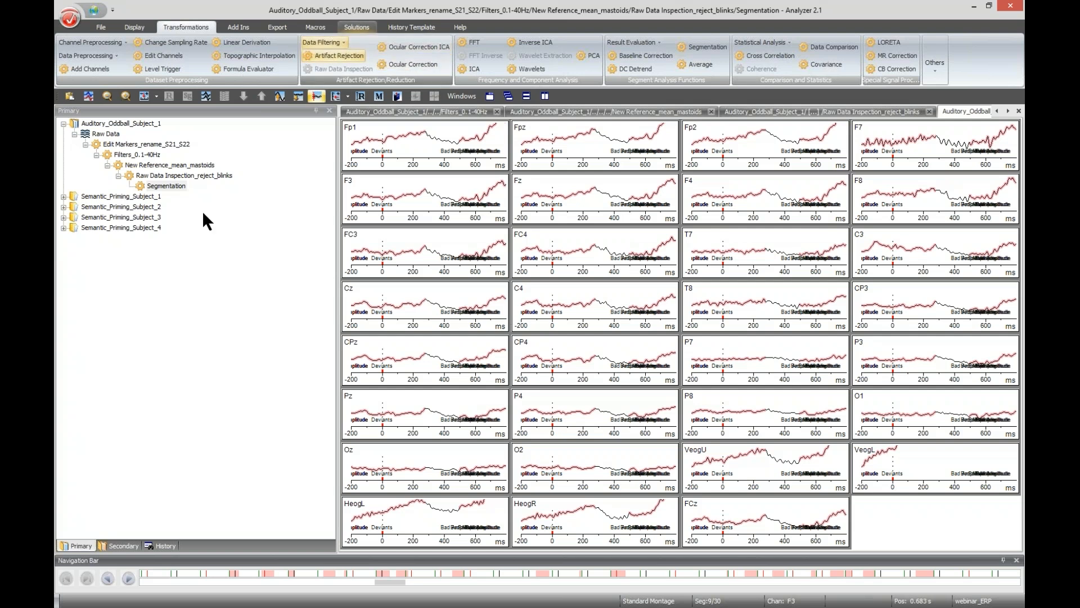
- Rename the Segmentation history node to Segmentation_Deviants
right_click(178, 182)
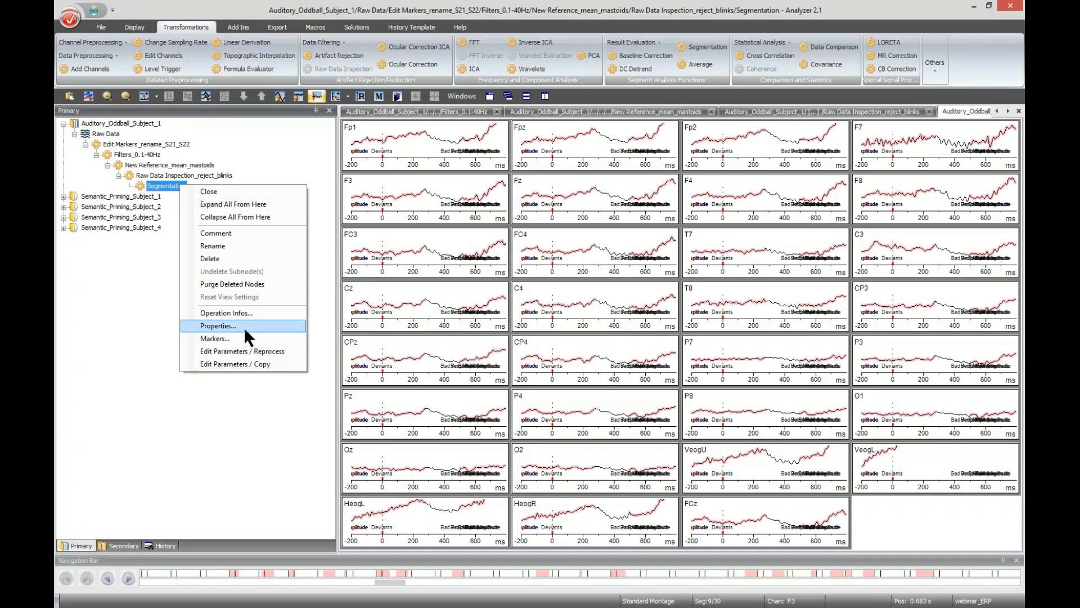
click(239, 245)
key(End)
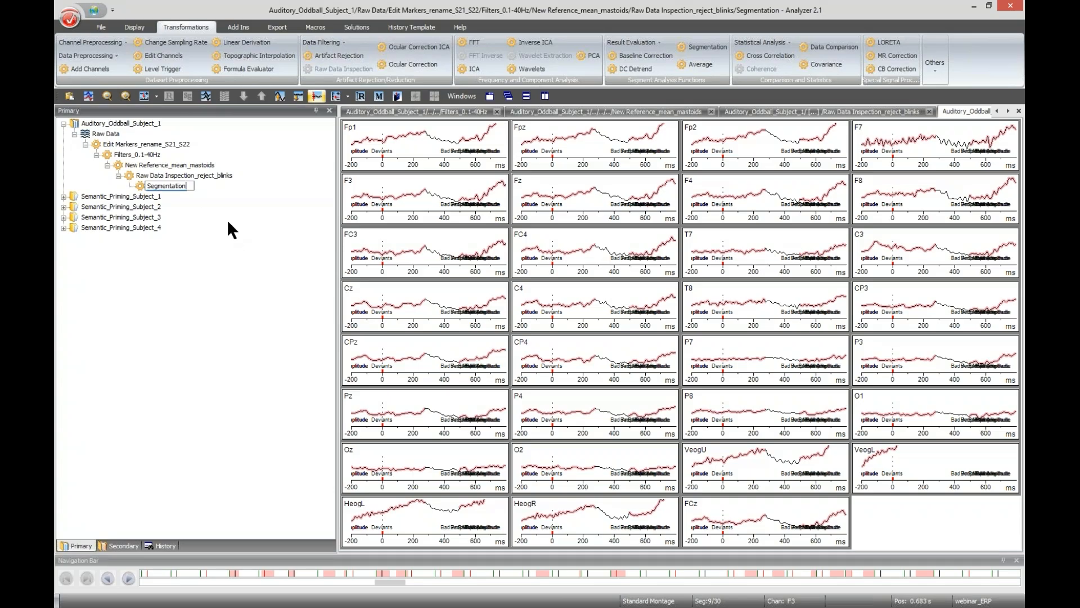
text(_Deviants)
key(Return)
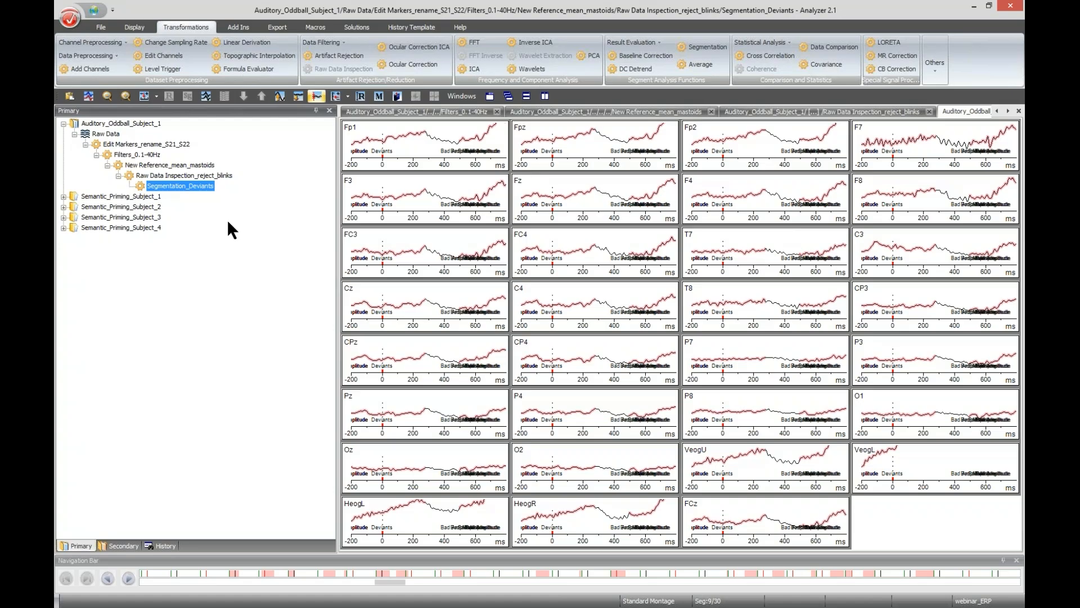
- Apply a Baseline Correction to the Deviants segments using the range from -200 to 0 ms
click(642, 56)
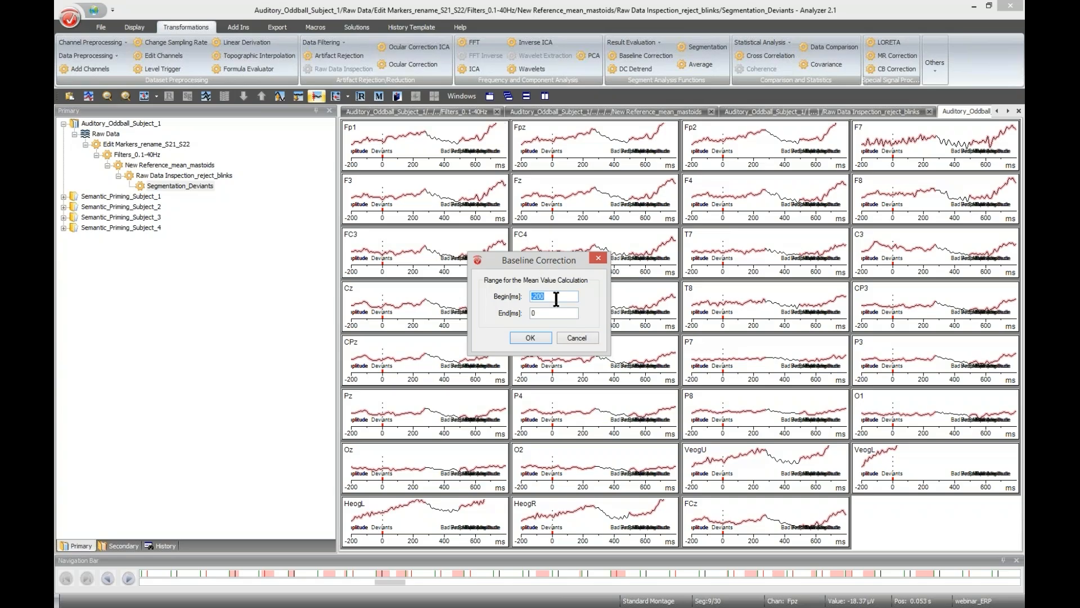
click(556, 298)
click(534, 336)
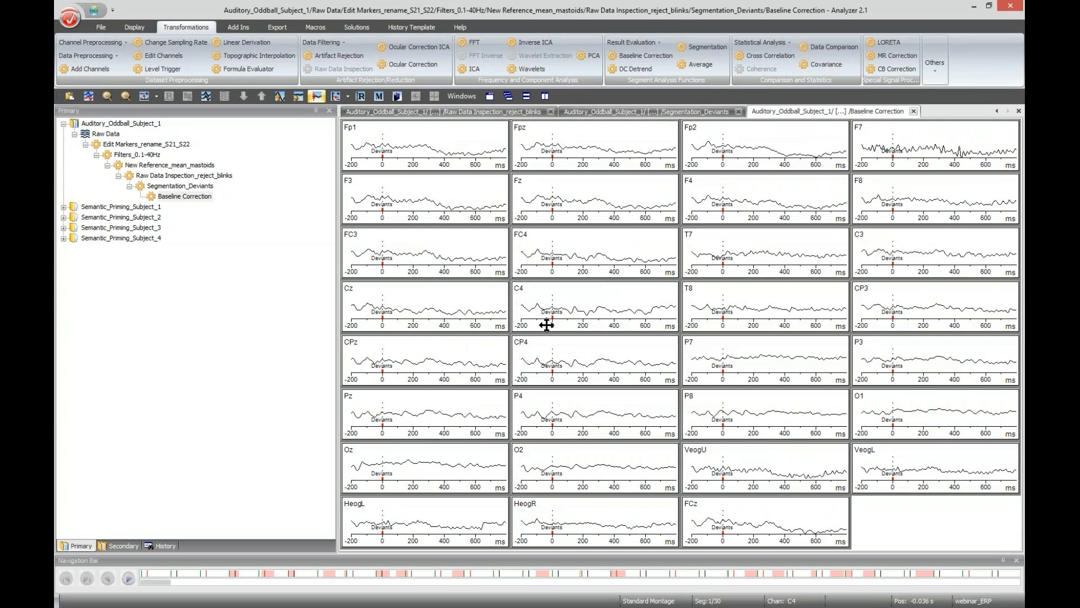
- Rename the Baseline Correction history node to Baseline Correction_-200-0
right_click(184, 195)
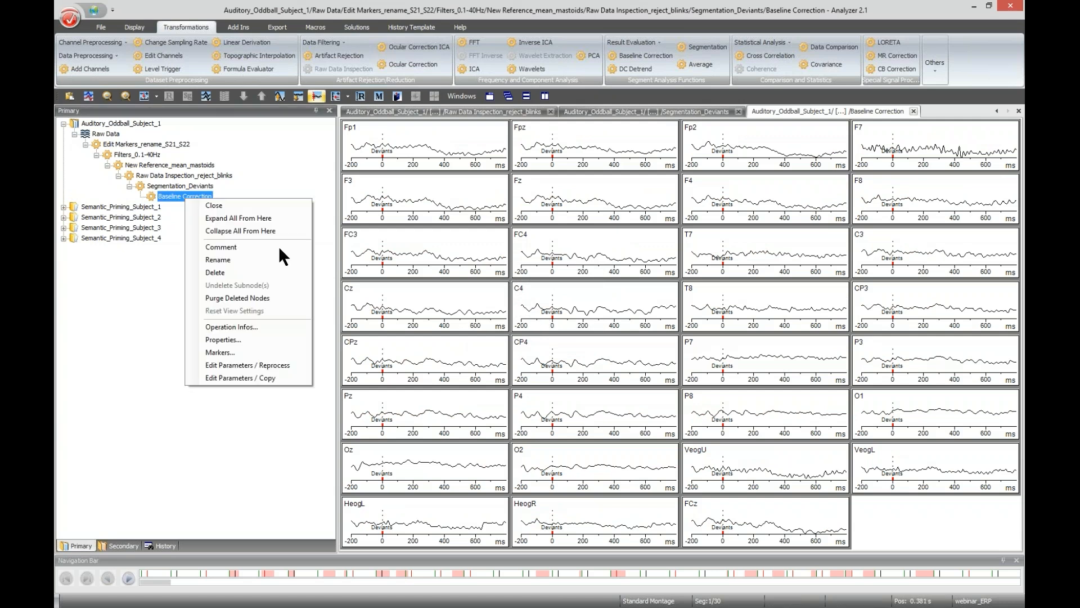
click(218, 259)
text(_-200)
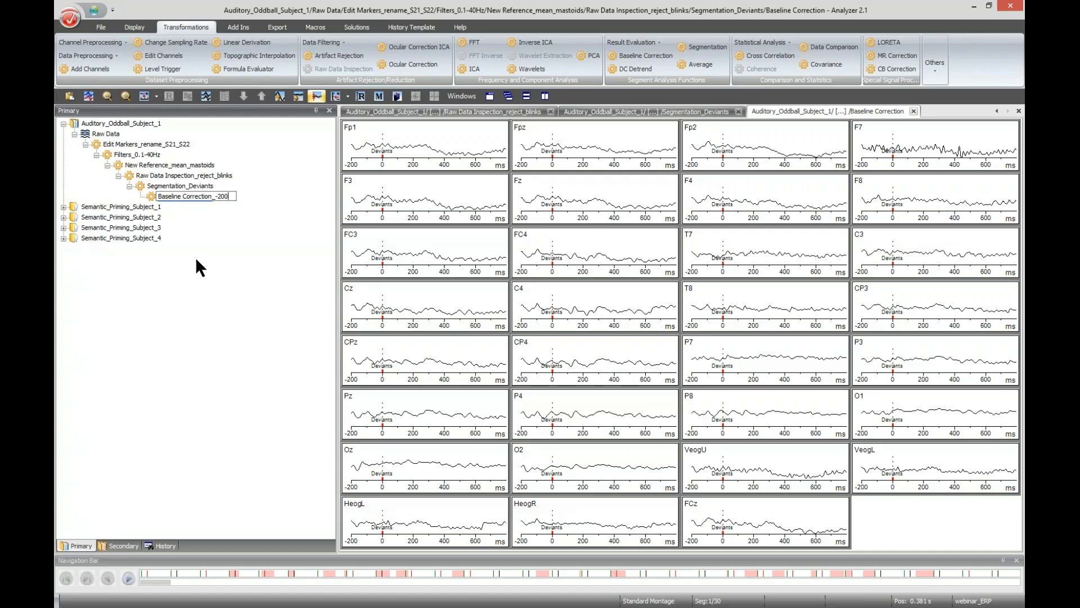
text(-0)
key(Return)
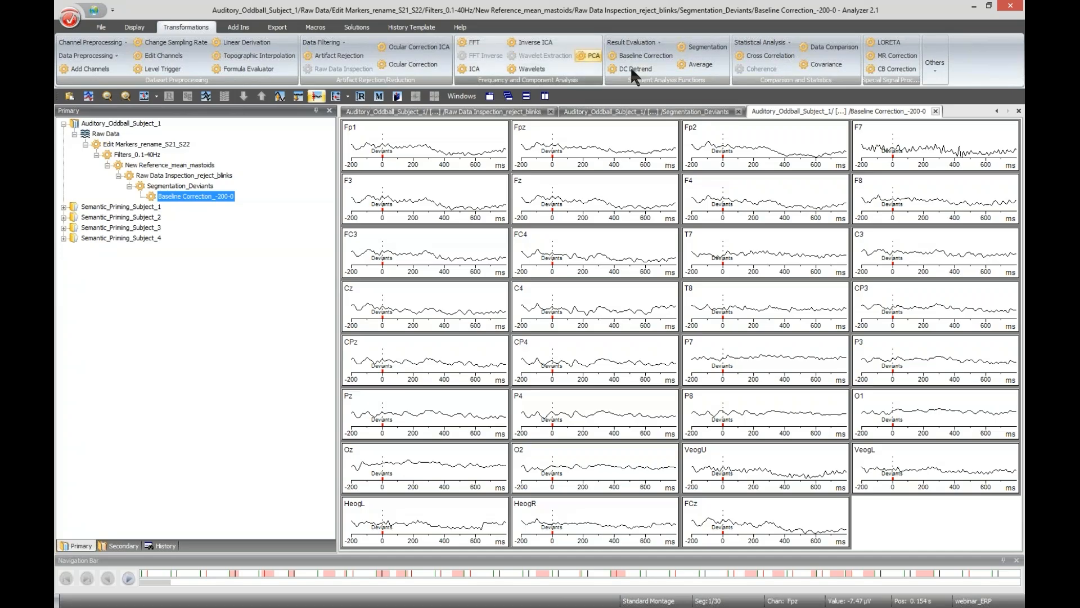
- Average the baseline-corrected Deviants segments over the full segment range, with odd-even averaging turned off
click(701, 65)
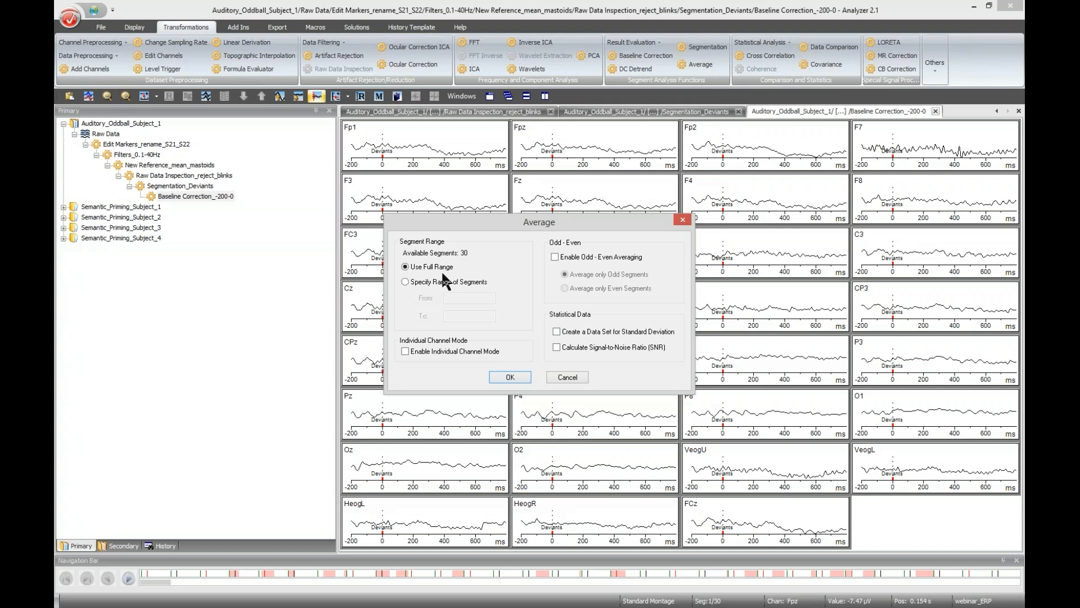
click(469, 281)
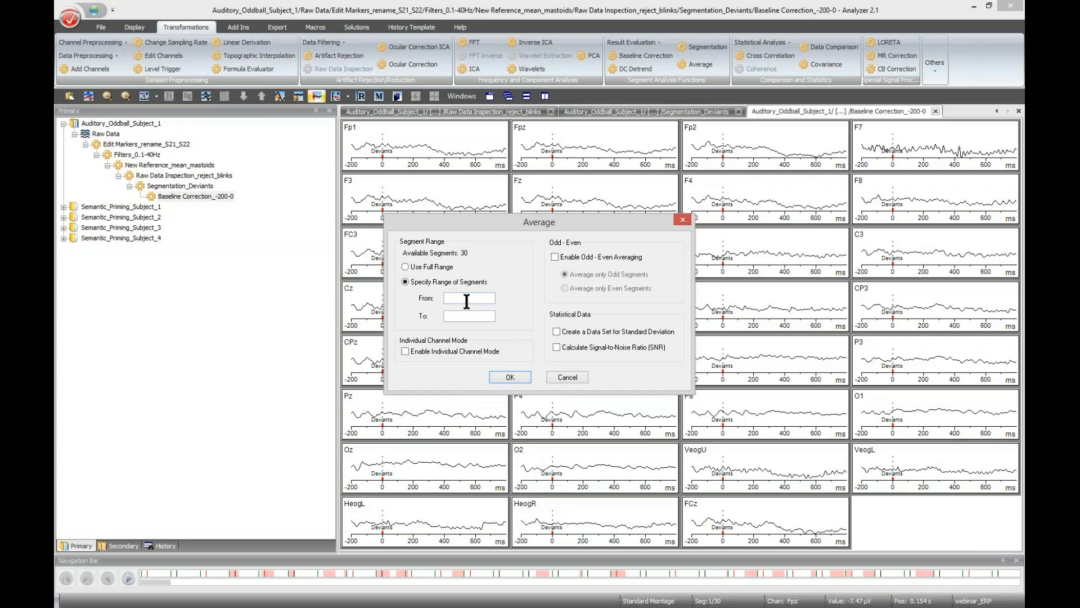
click(581, 255)
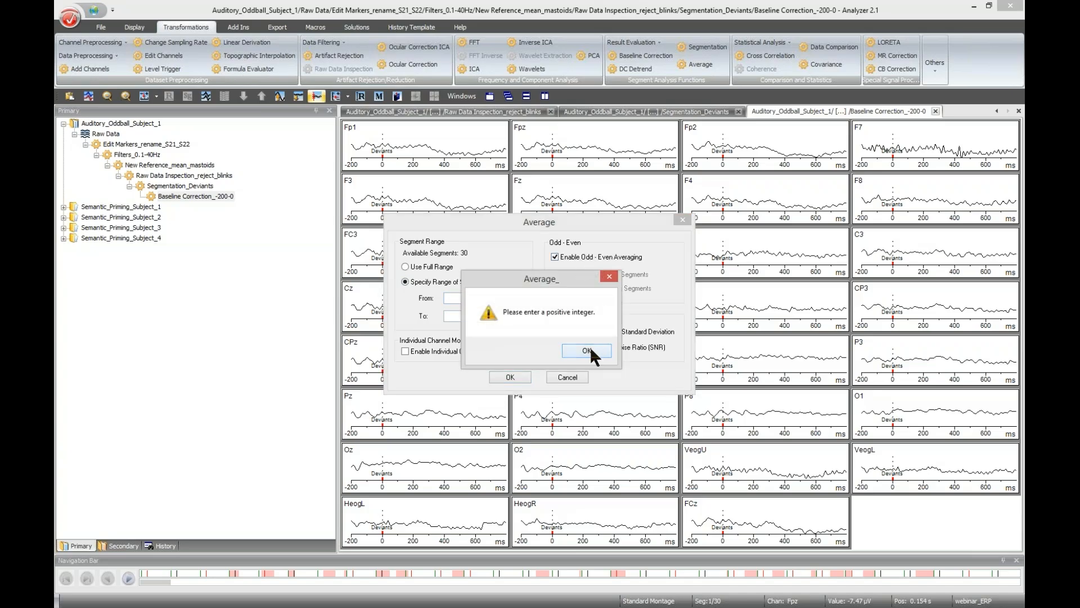
click(586, 350)
click(429, 267)
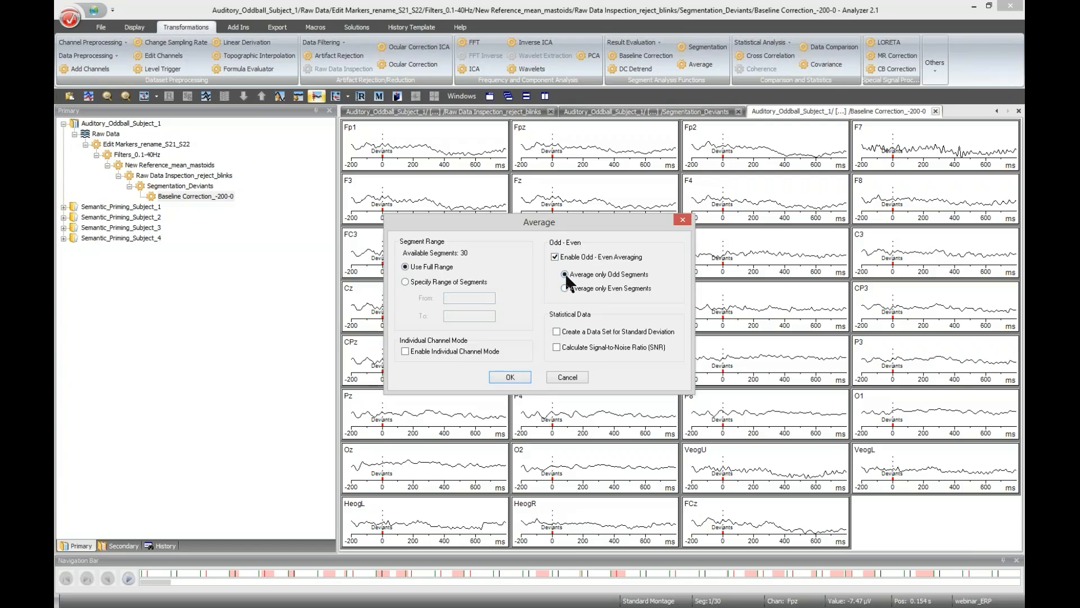
click(586, 288)
click(555, 257)
click(509, 377)
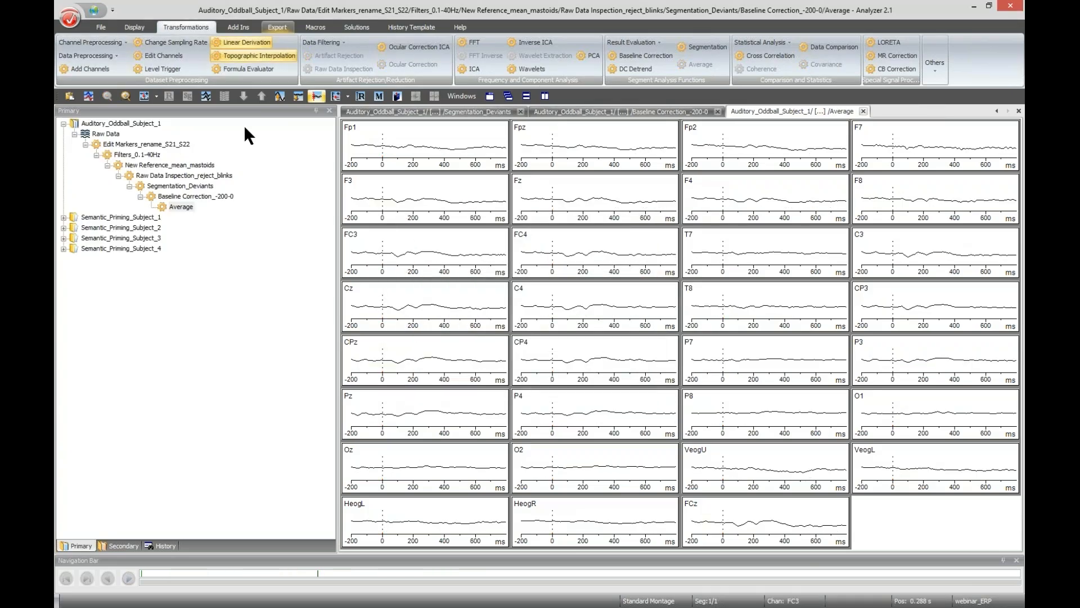
- Rename the Average history node to Average_Deviants
right_click(177, 201)
click(244, 261)
click(197, 208)
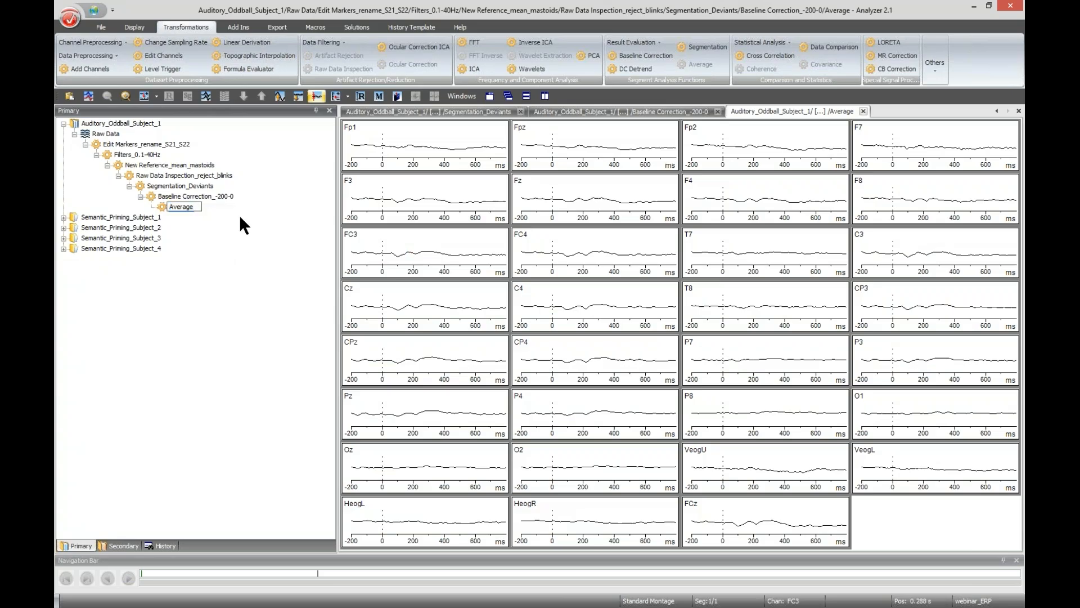
text(_Deviants)
key(Return)
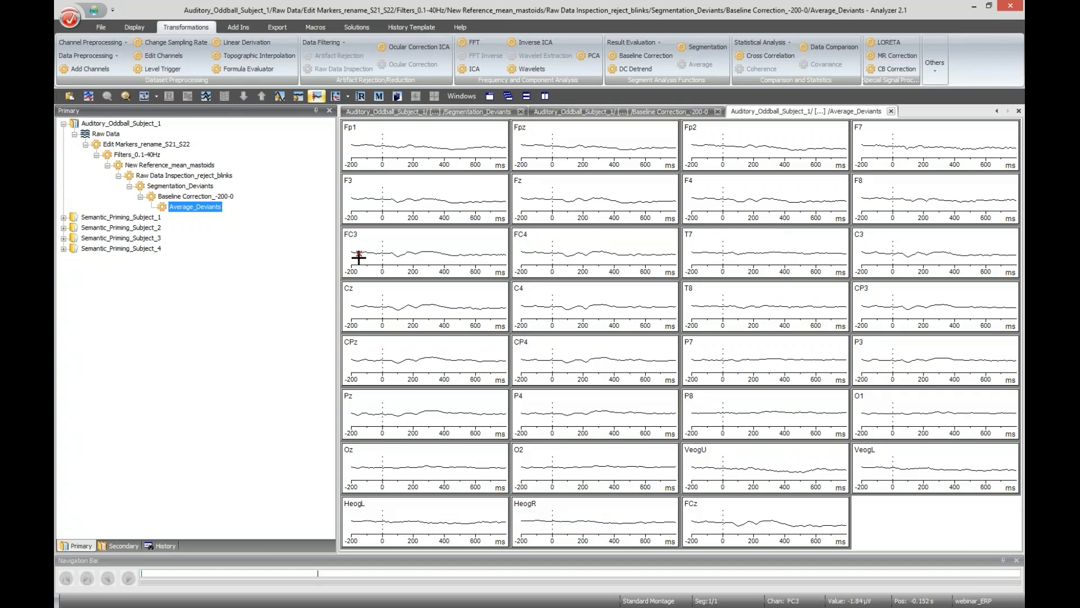
- Show only channel Pz of the averaged data and enlarge its amplitude scaling
click(350, 400)
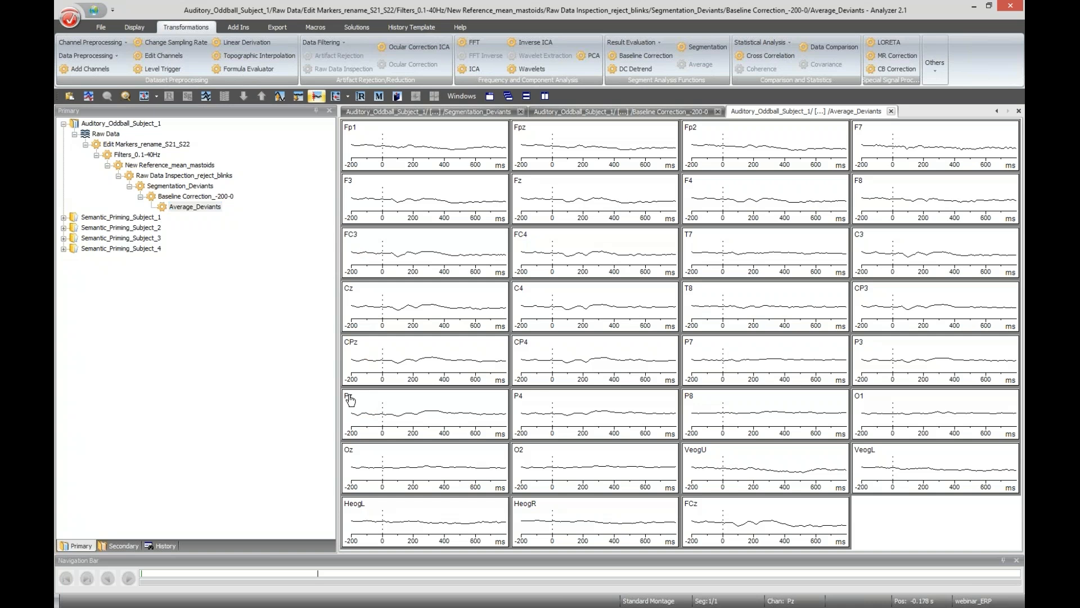
double_click(350, 399)
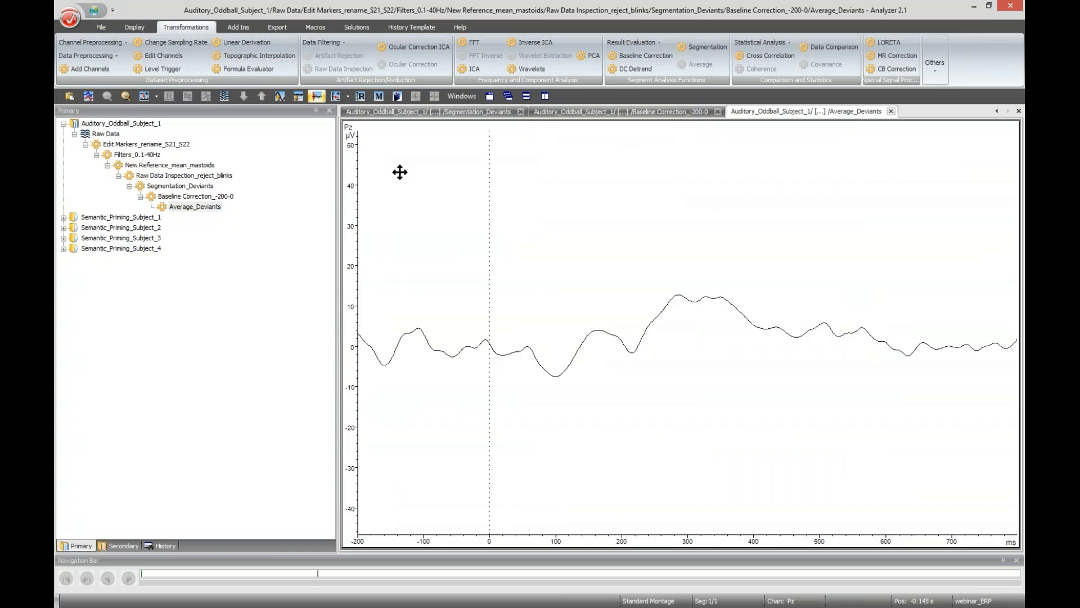
click(279, 96)
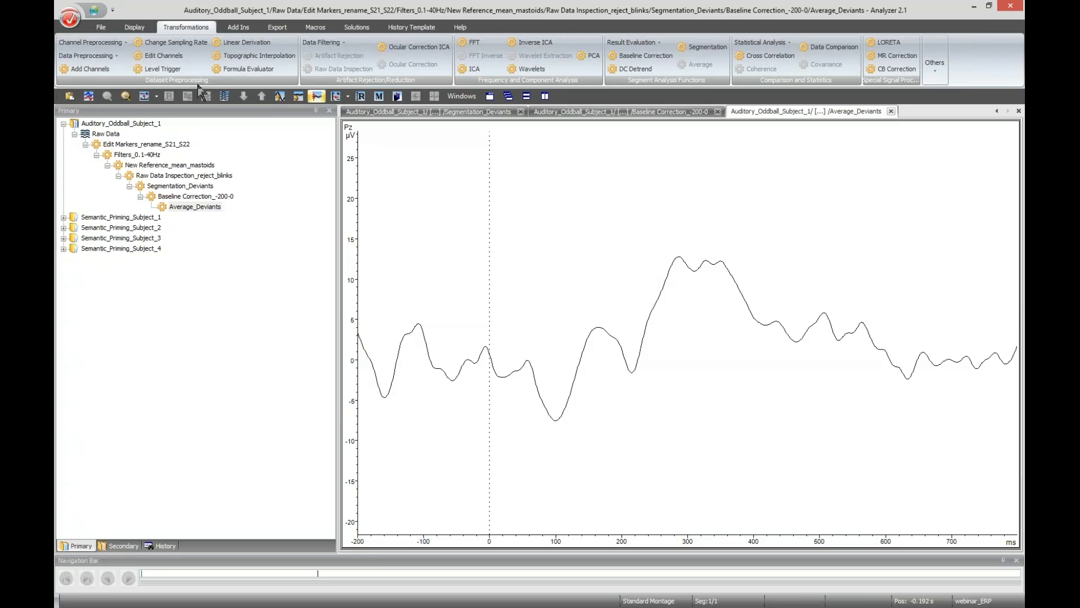
- Set the time domain scaling preference to Polarity Positive Down
click(101, 28)
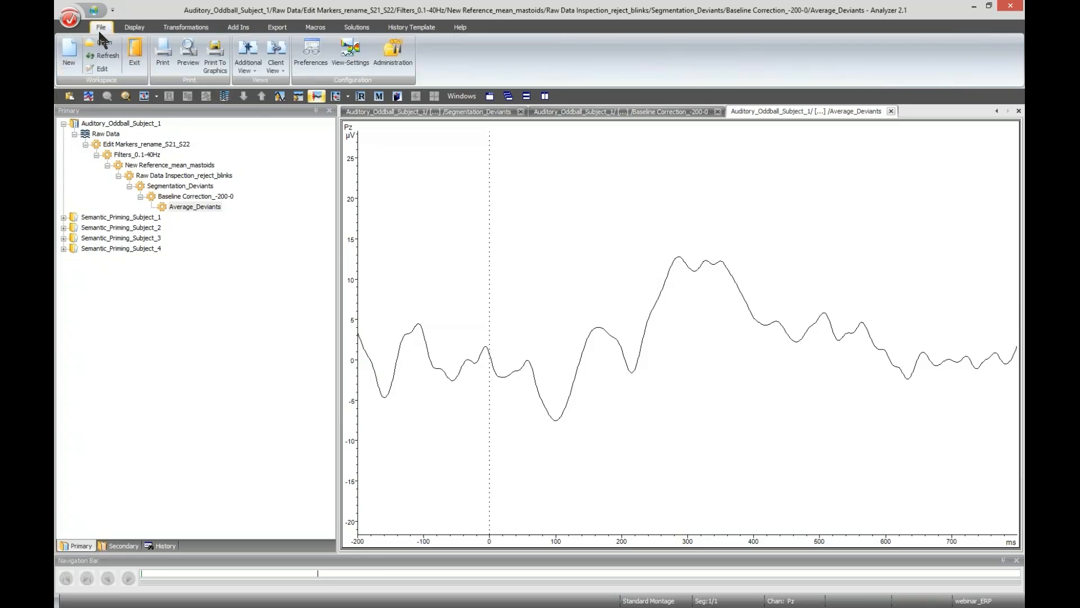
click(310, 59)
click(437, 214)
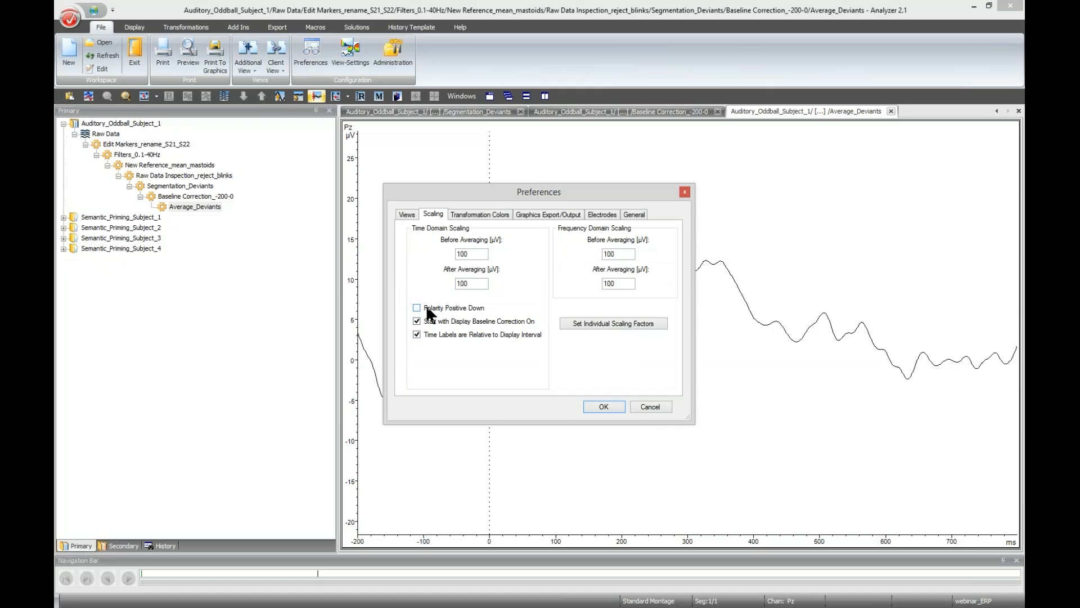
click(601, 406)
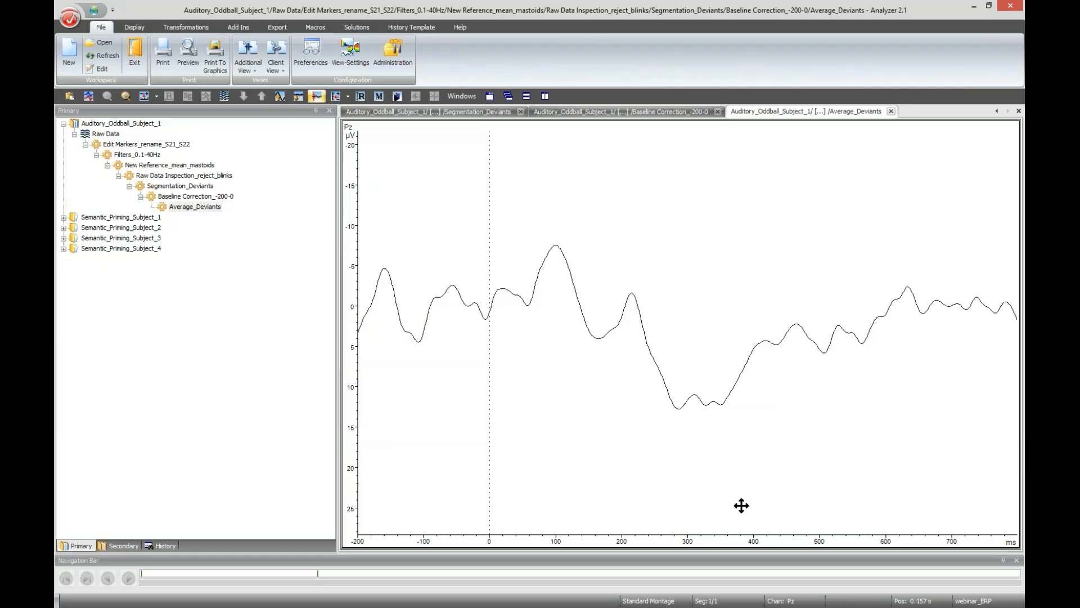
- Show a Mapping View of the Pz deflection interval from about 217 to 407 ms
drag(633, 303, 758, 354)
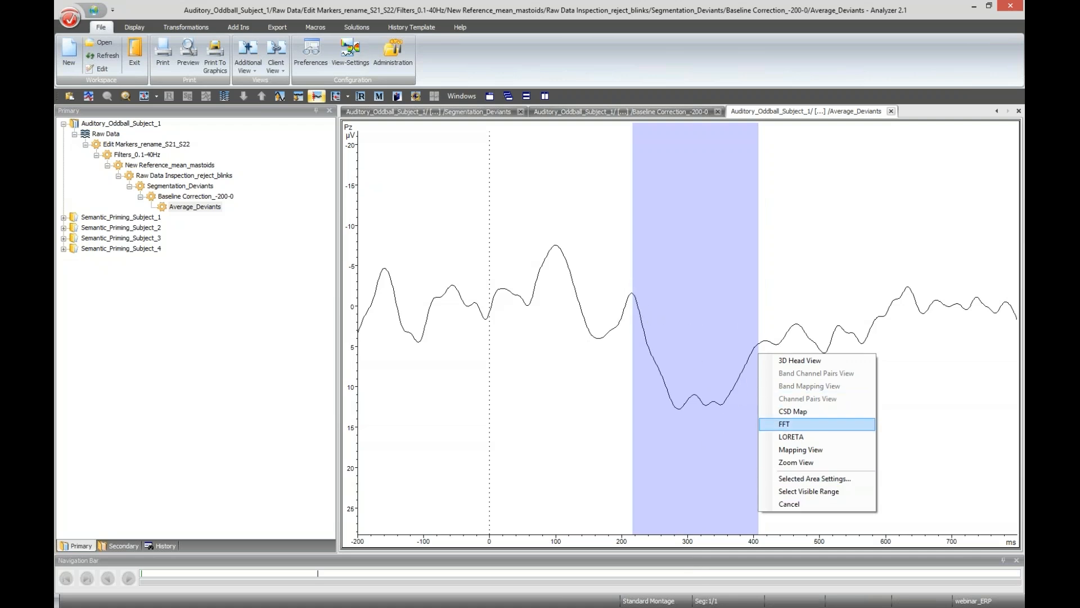
click(812, 447)
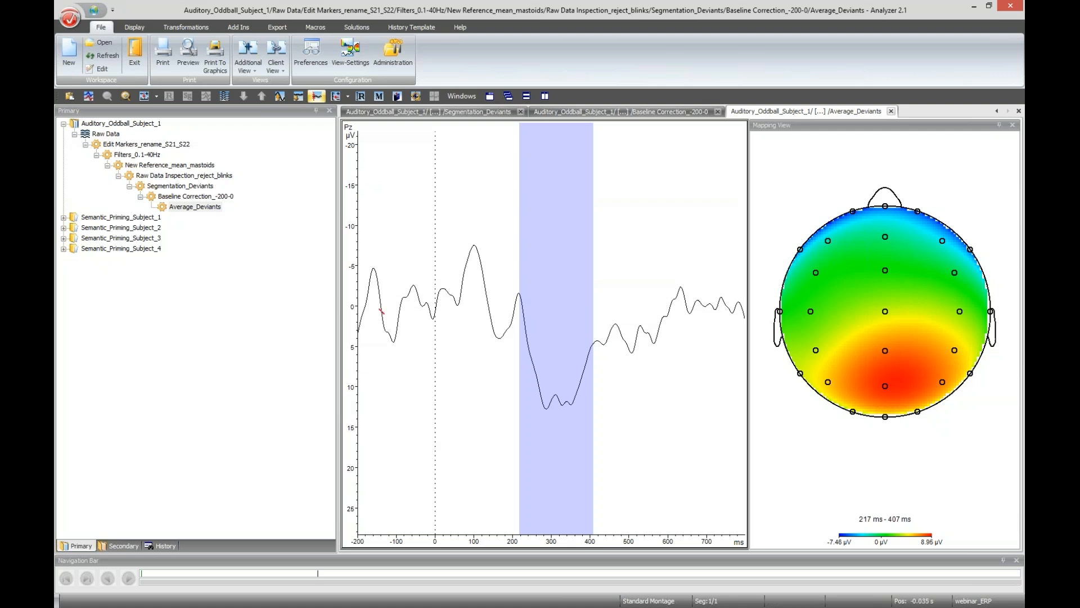
- Check the operation infos of Average_Deviants for the number of segments used, and close them
click(206, 207)
right_click(206, 208)
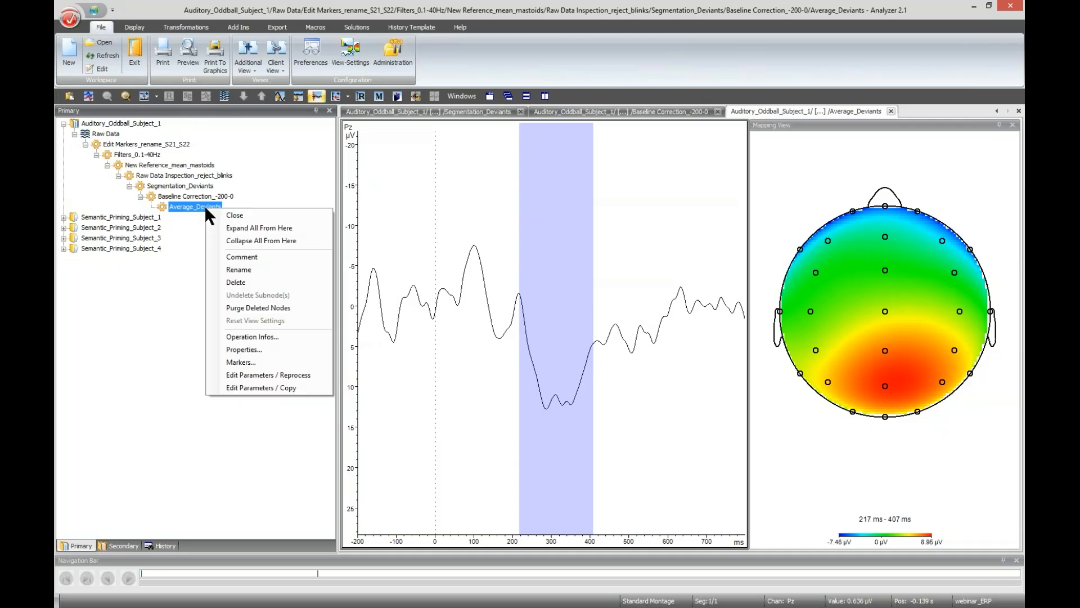
click(309, 336)
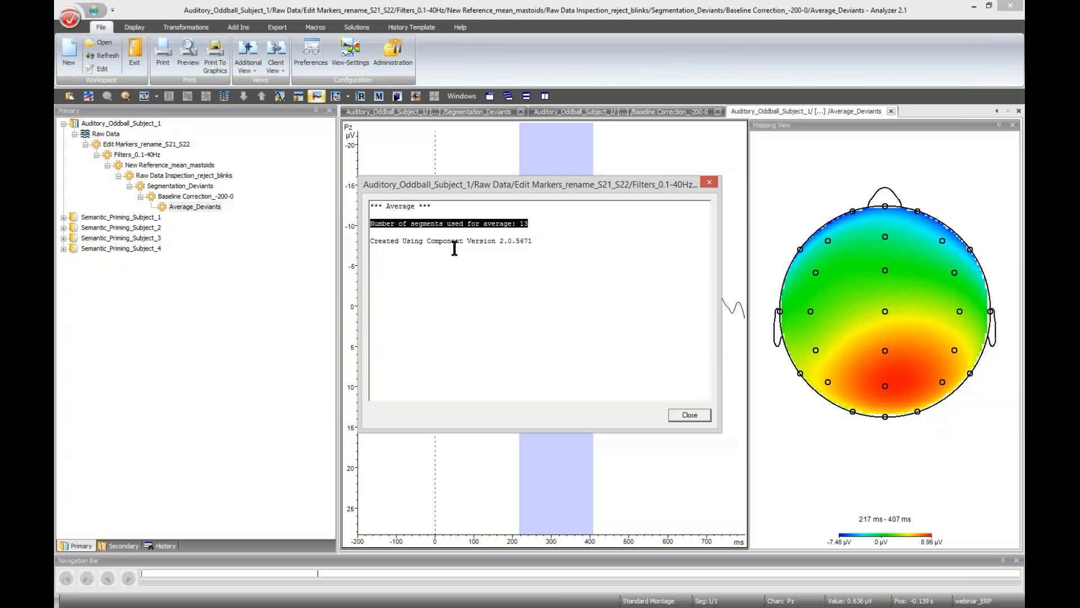
click(706, 415)
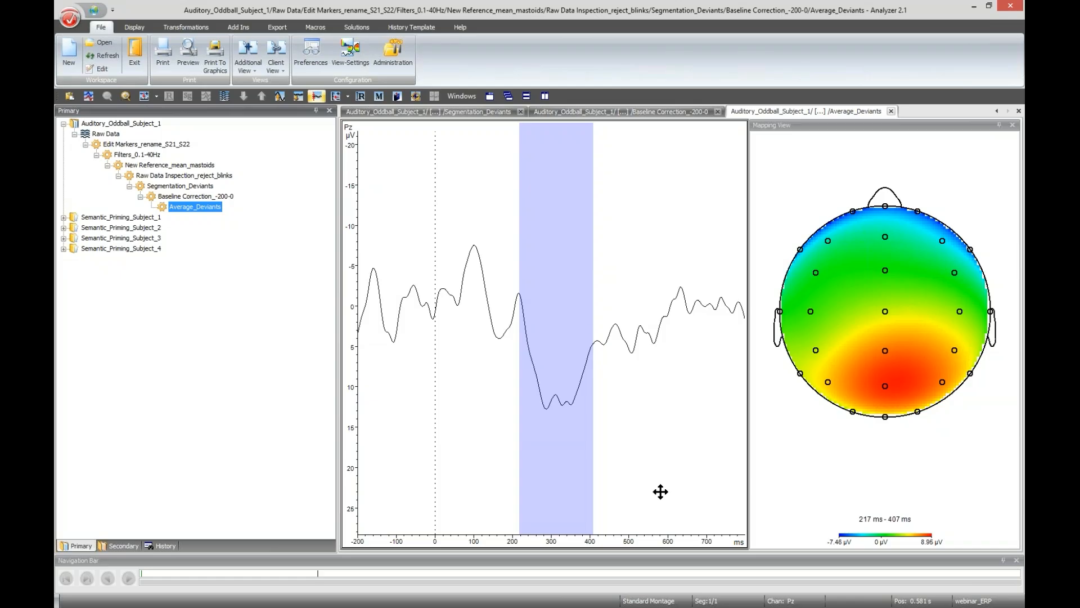
- Open the Raw Data Inspection_reject_blinks dataset to examine the intervals marked as bad
click(196, 28)
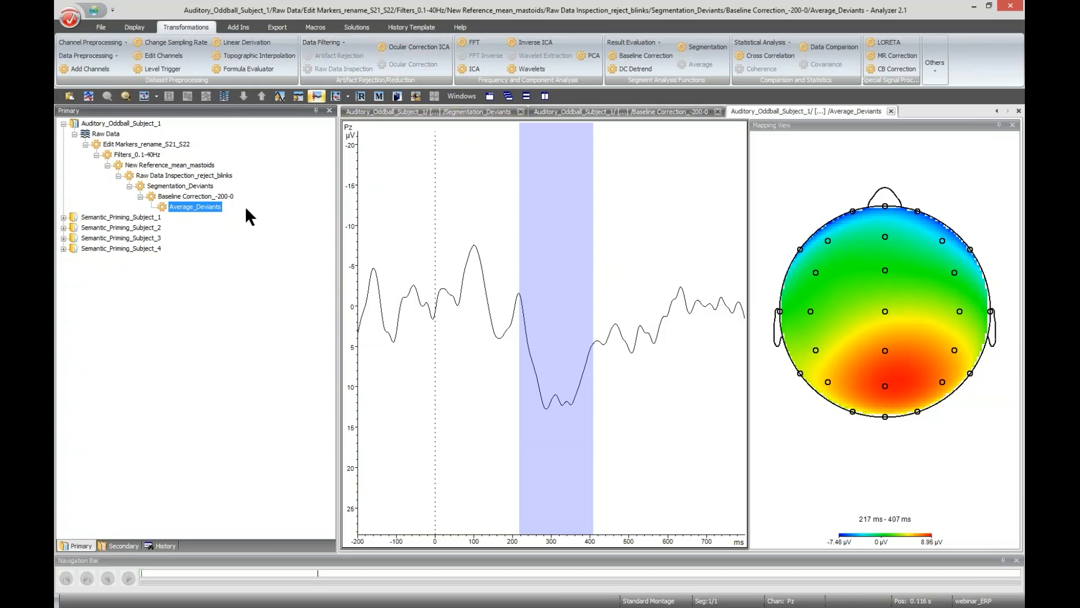
click(159, 177)
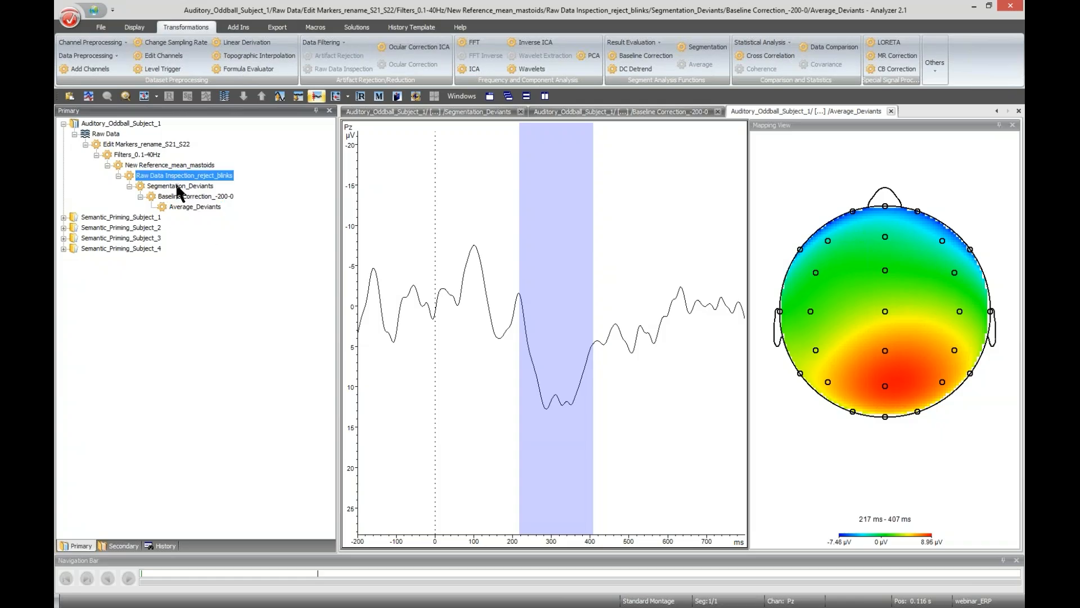
double_click(172, 177)
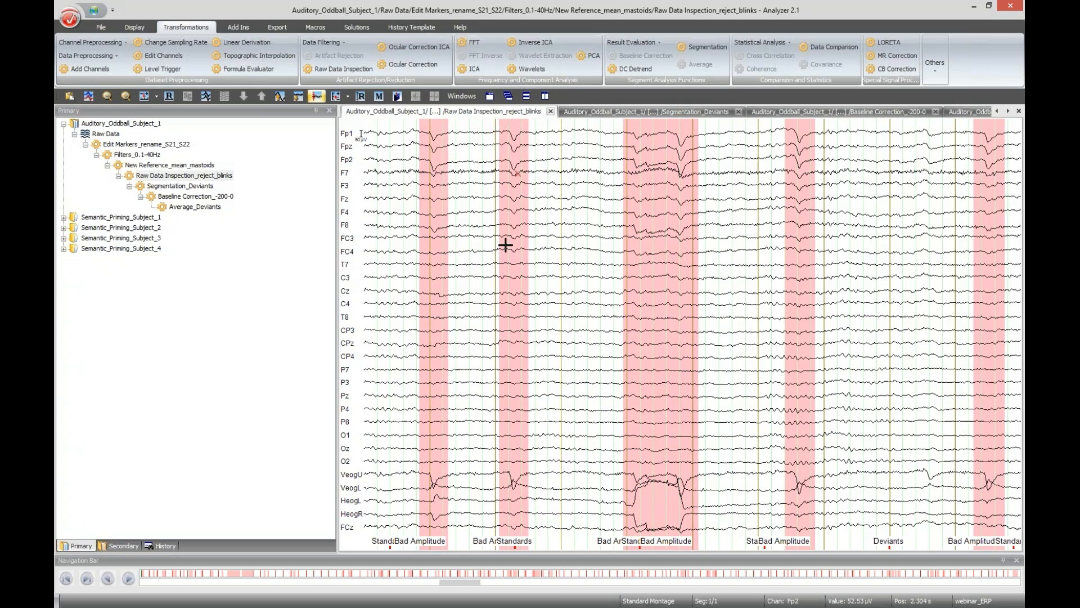
click(212, 174)
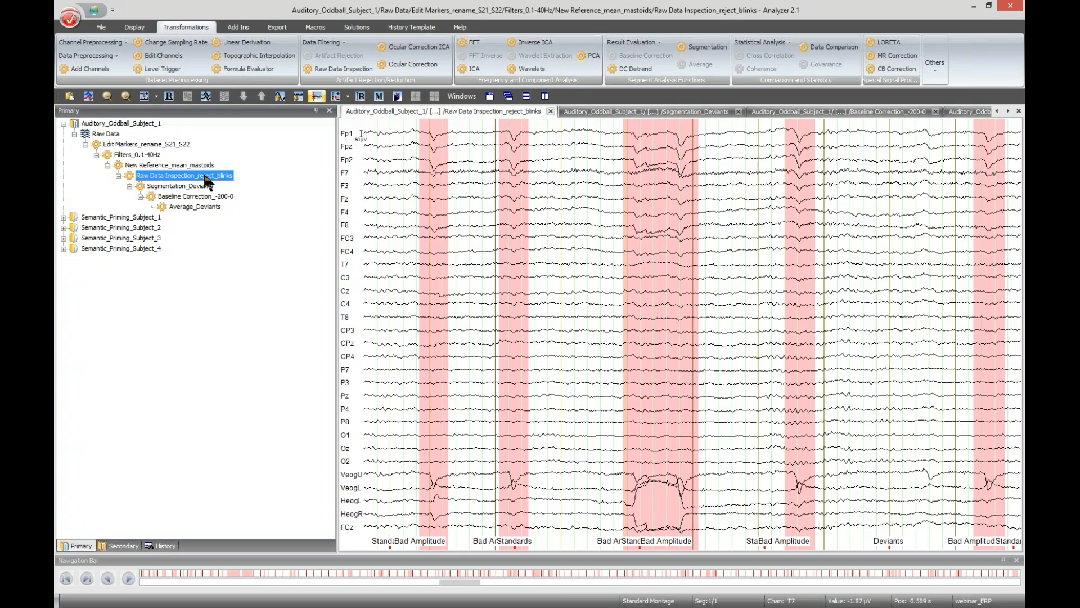
- Start a Gratton & Coles Ocular Correction on the New Reference_mean_mastoids dataset with the VEOG and HEOG channels enabled
double_click(198, 166)
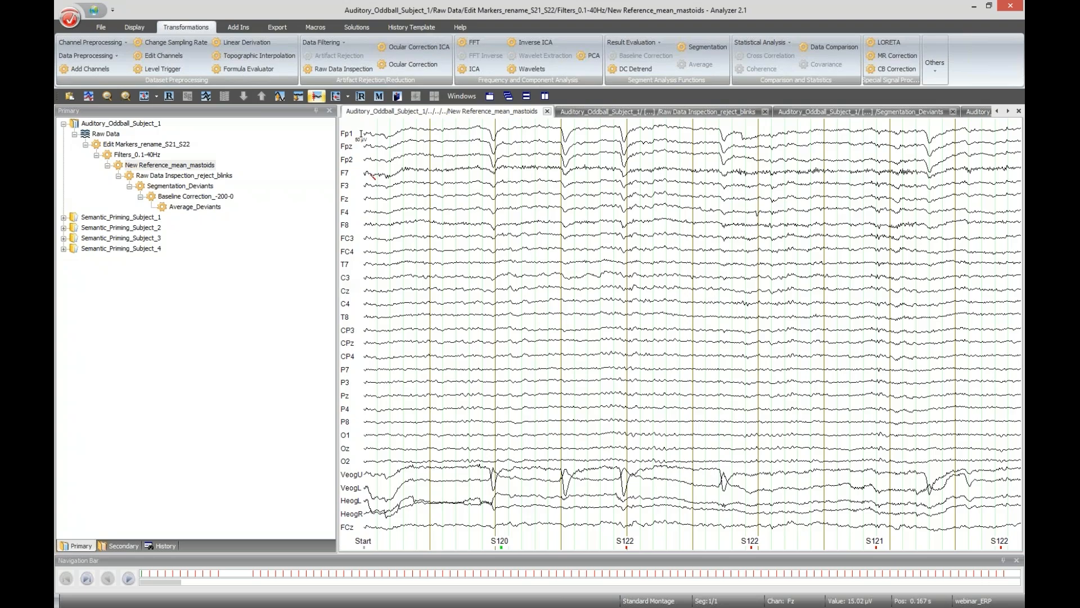
click(406, 63)
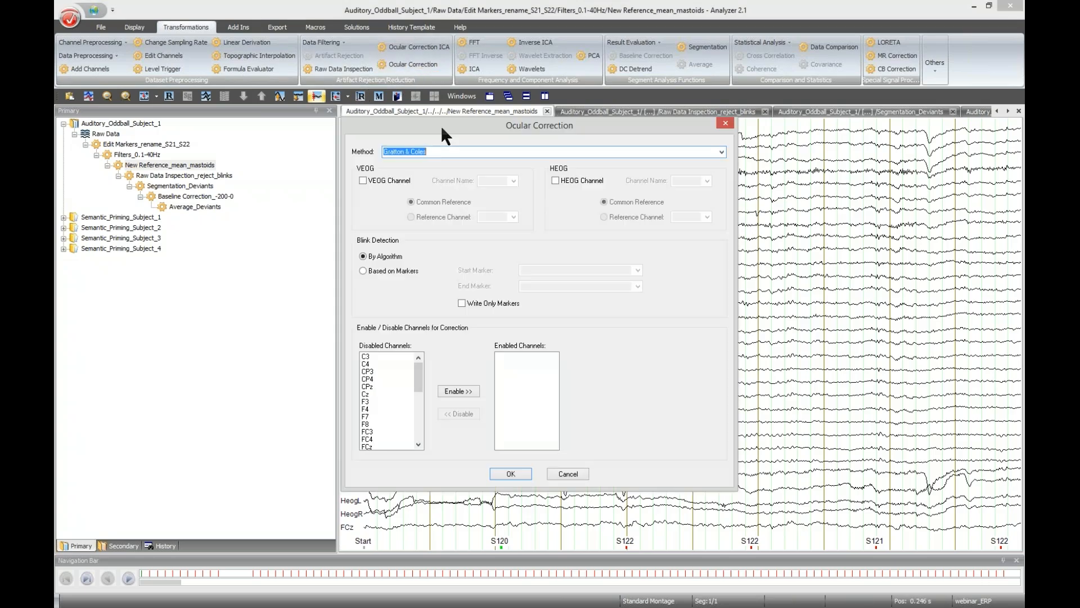
drag(450, 132, 531, 147)
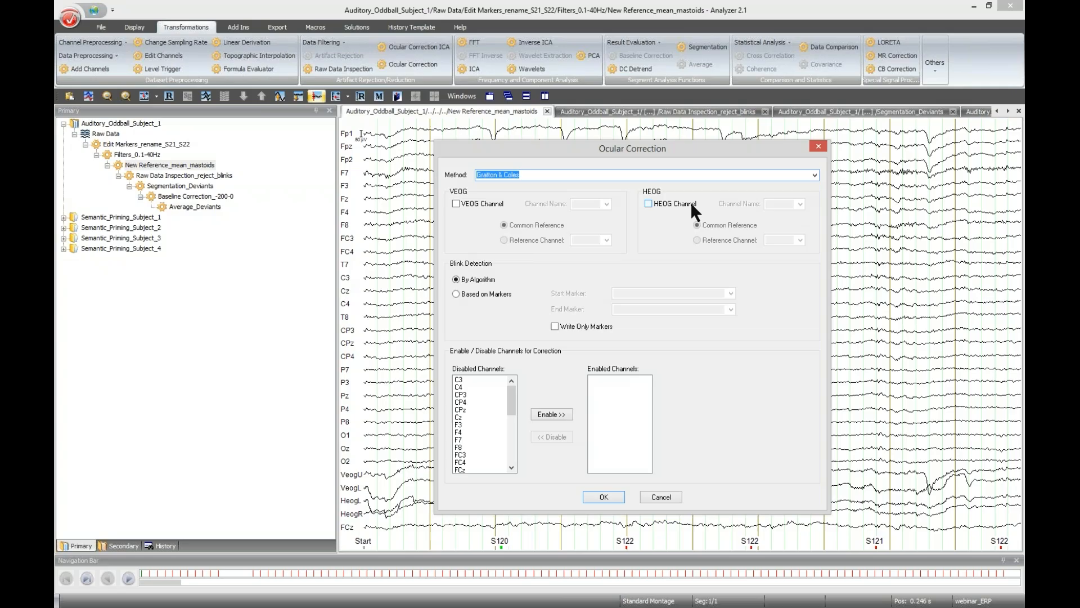
click(483, 204)
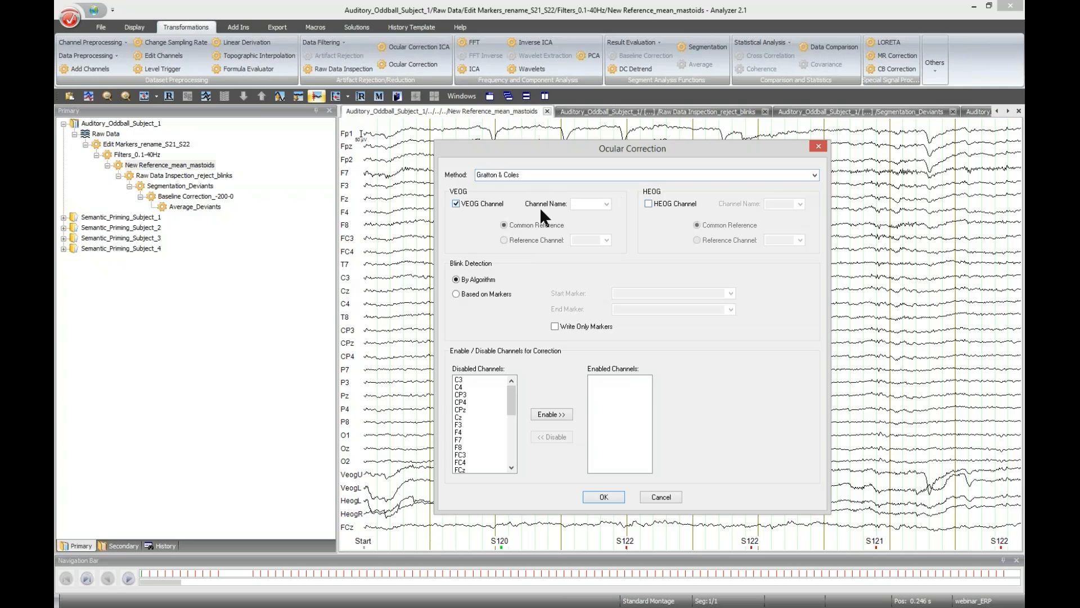
click(686, 202)
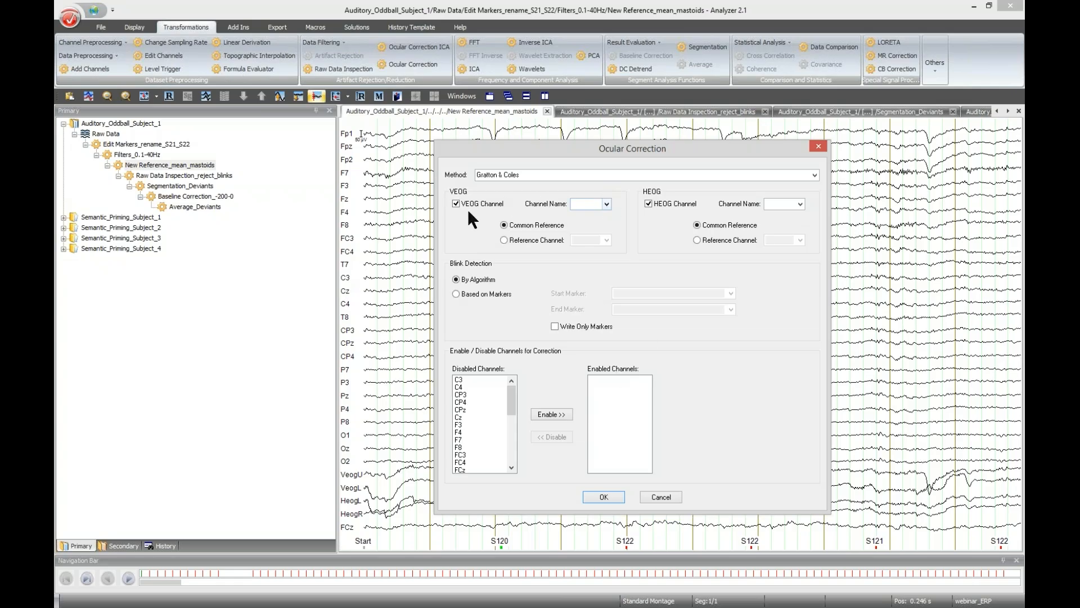
- Set the VEOG channel to VeogL with VeogU as its reference channel
click(606, 204)
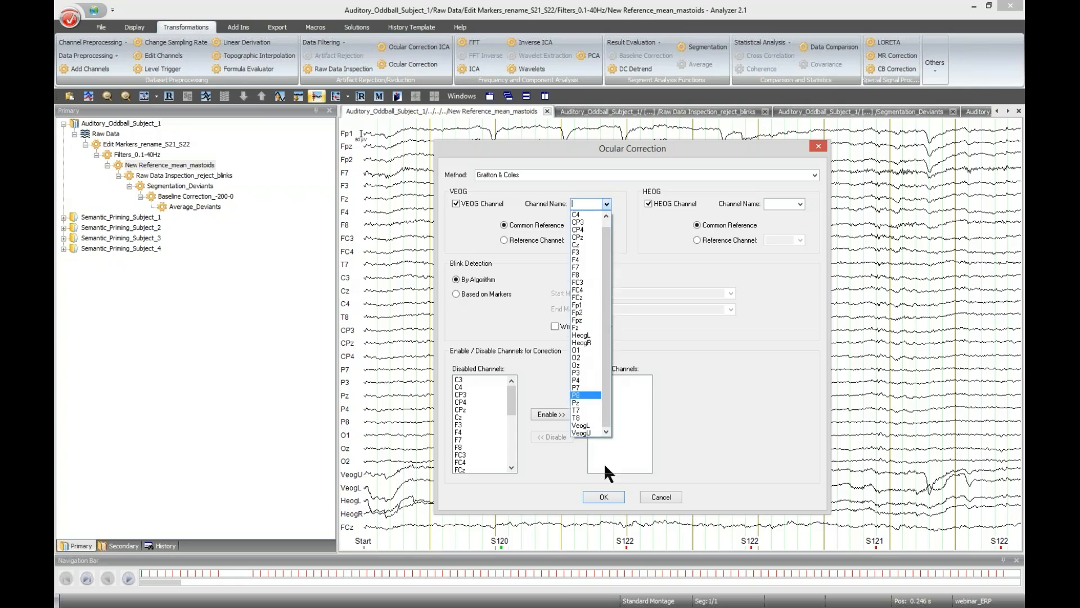
click(589, 426)
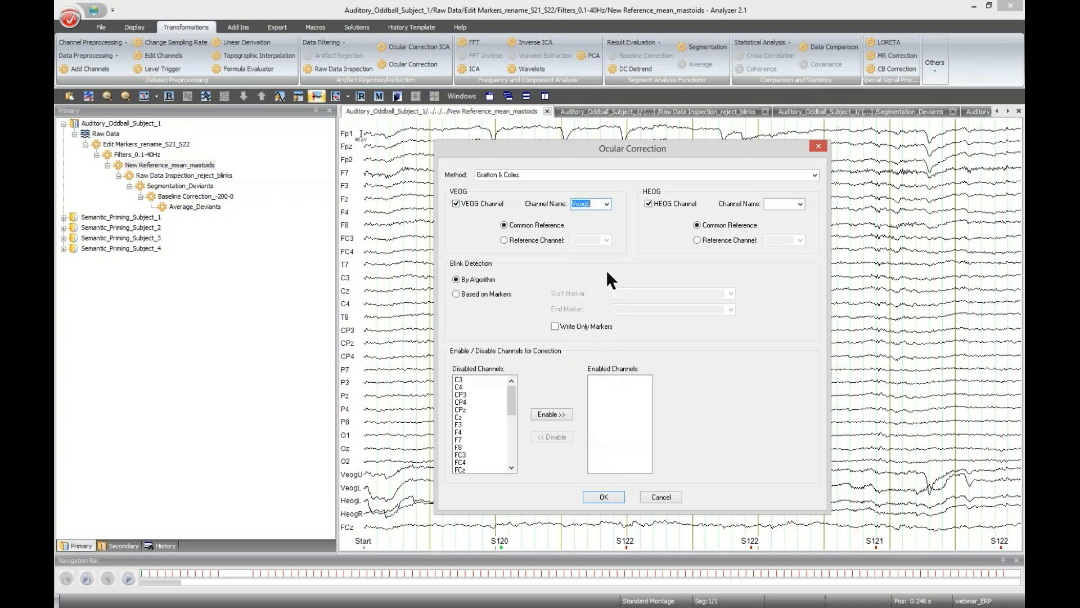
click(551, 239)
click(605, 240)
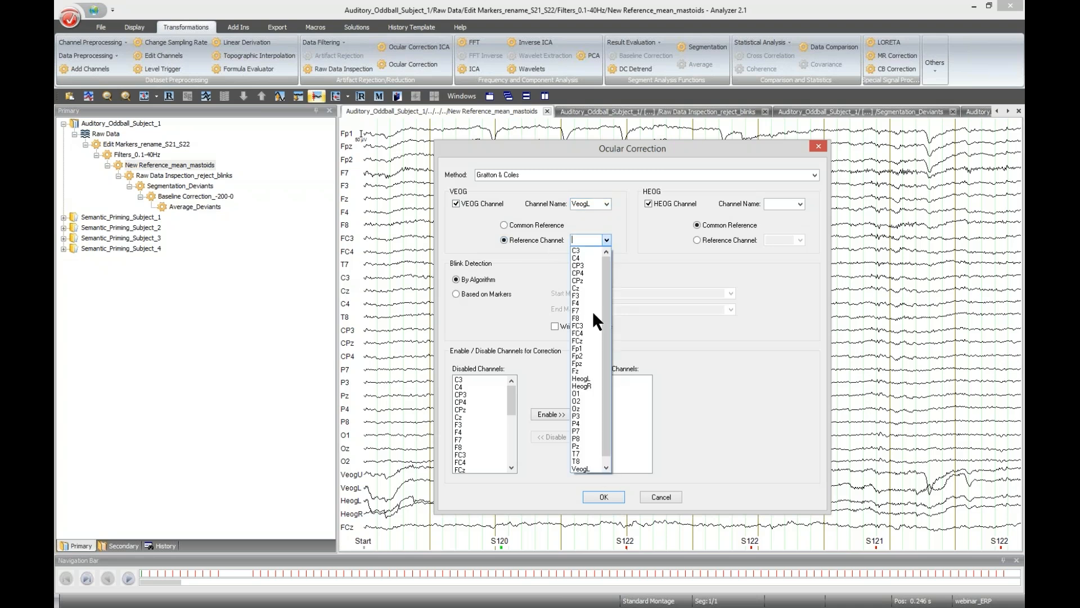
click(585, 467)
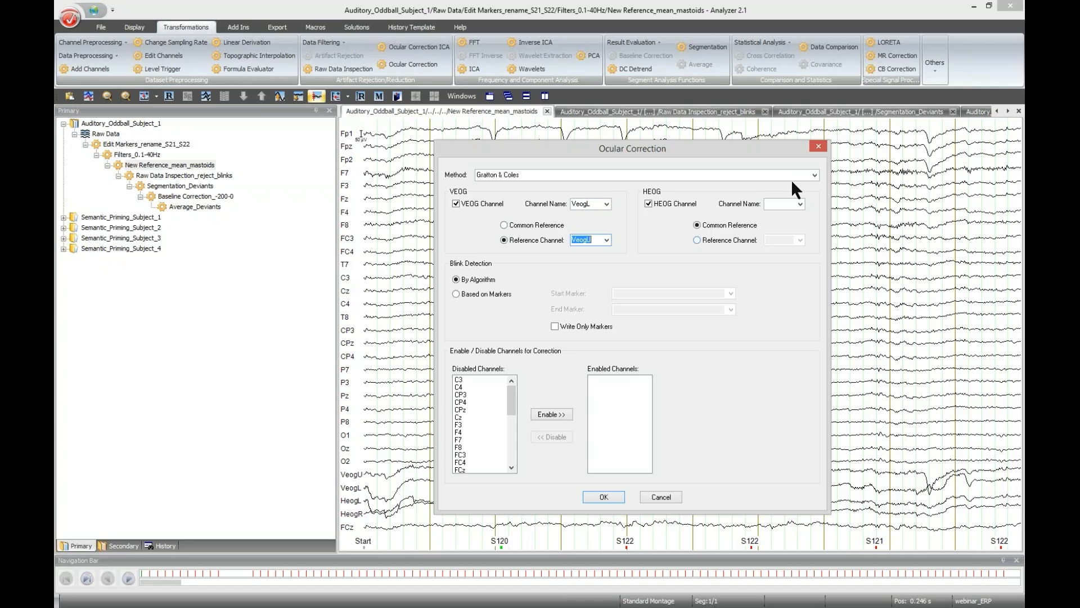
- Set the HEOG channel to HeogL with HeogR as its reference channel
click(799, 206)
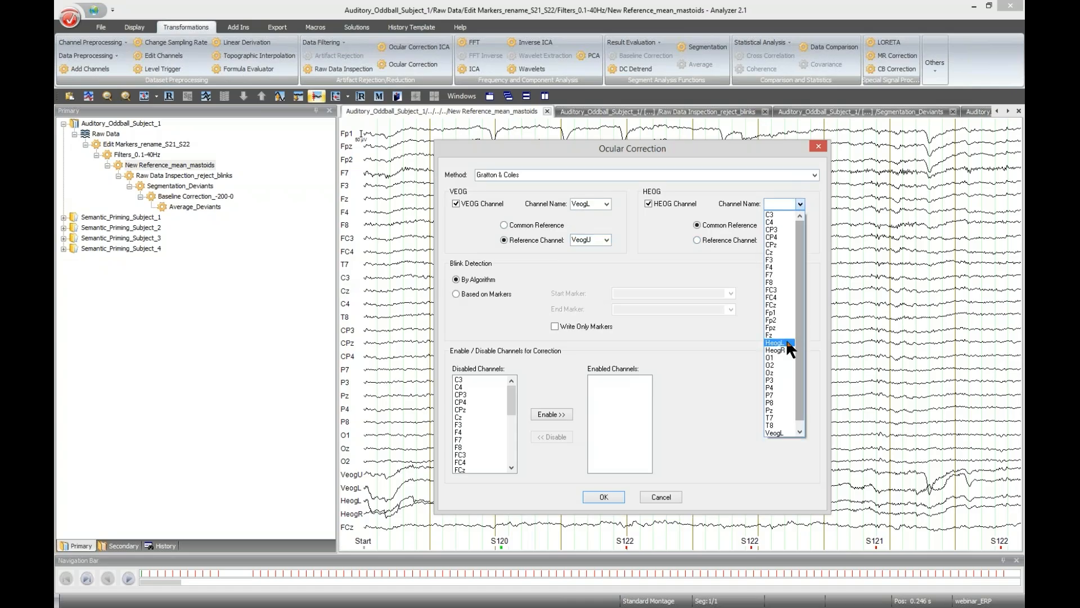
click(787, 338)
click(737, 239)
click(800, 240)
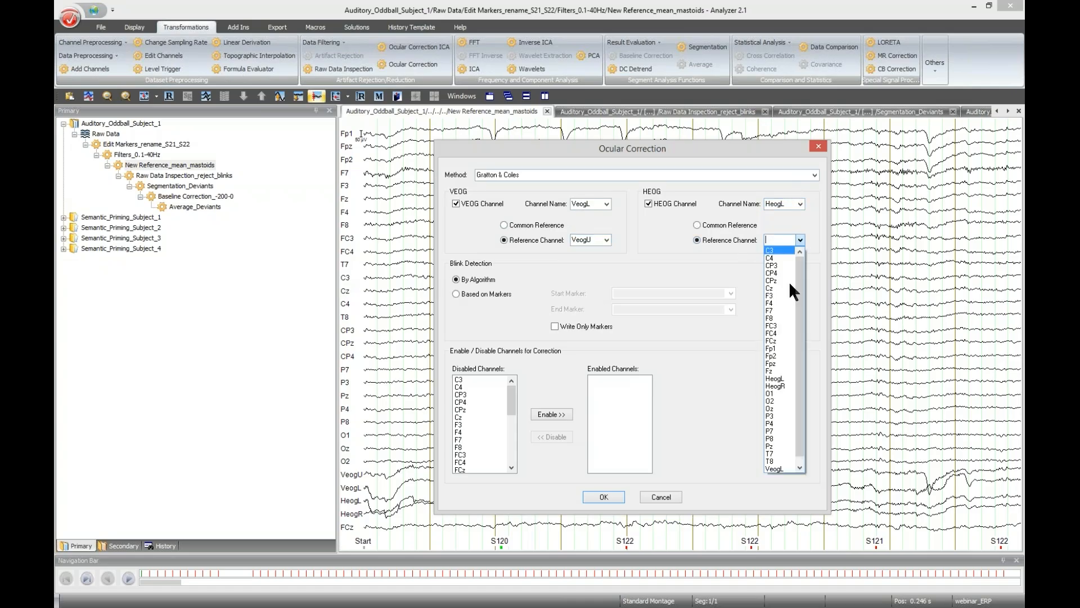
click(776, 385)
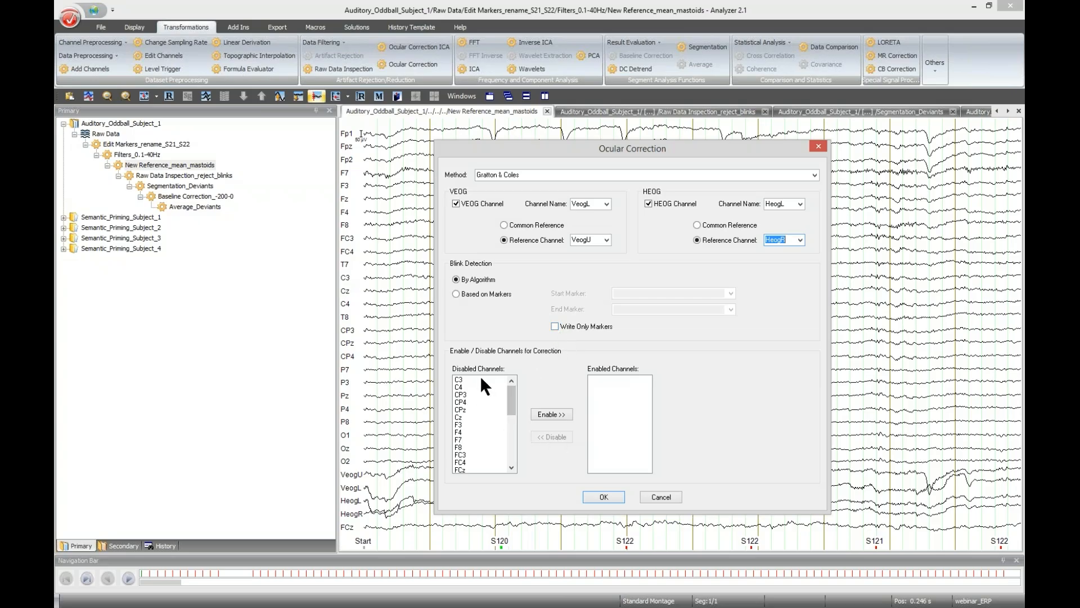
- Enable all listed channels for correction and run the Ocular Correction
drag(479, 378, 478, 575)
click(552, 412)
click(616, 495)
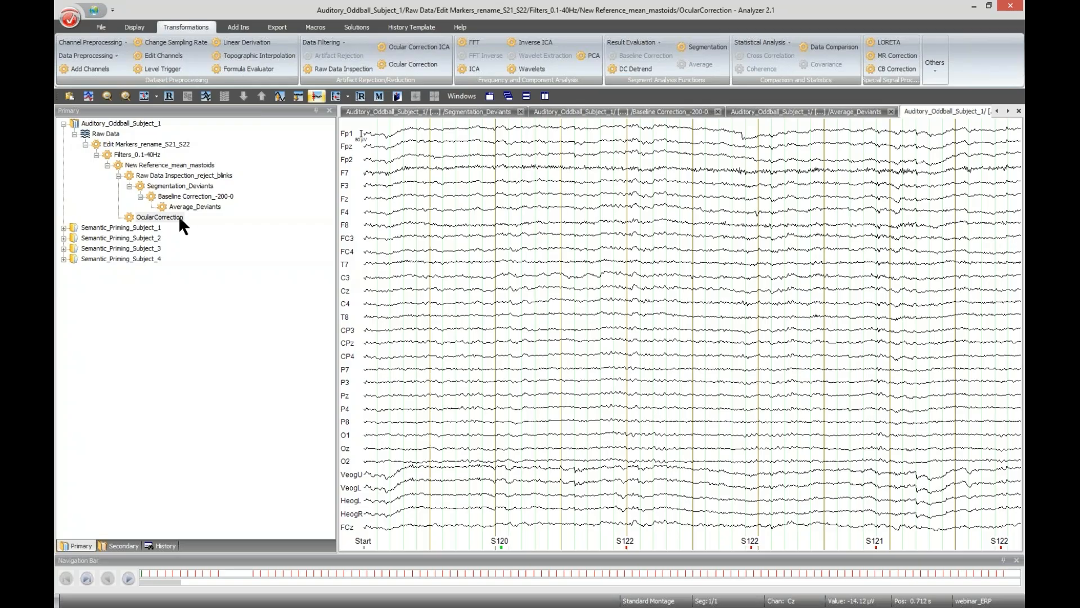
- Overlay New Reference_mean_mastoids on the OcularCorrection data and compare the blinks with fewer channels per page at a 100 µV scale
drag(164, 165, 441, 270)
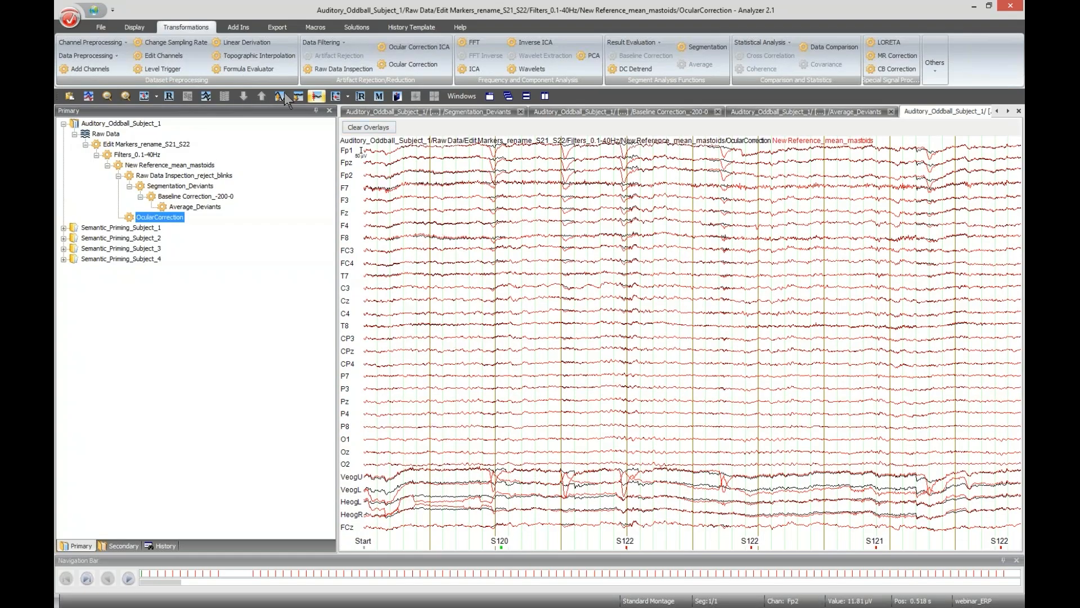
click(205, 96)
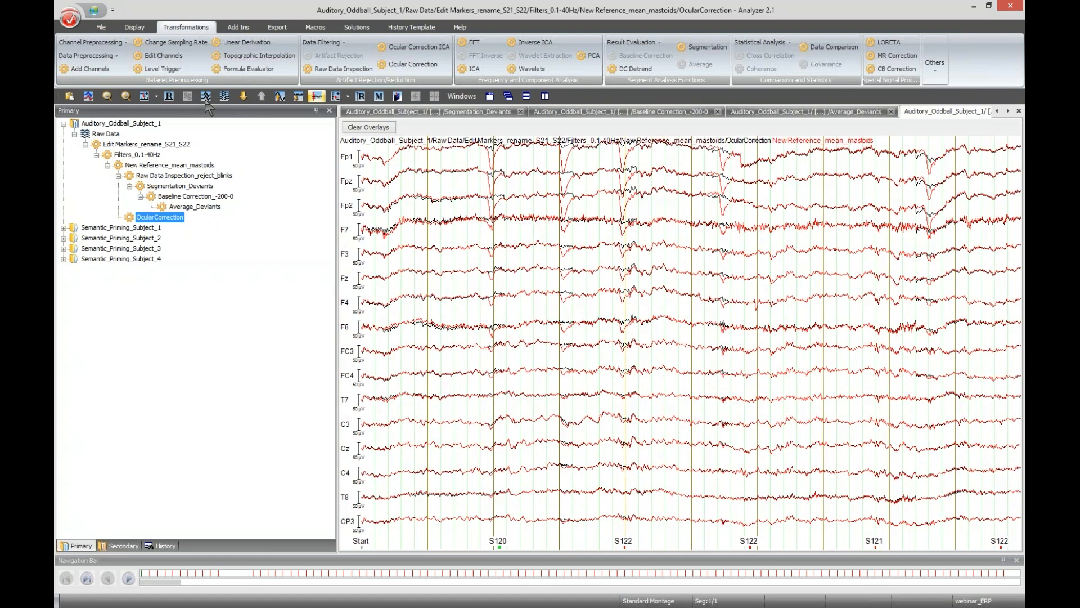
click(206, 97)
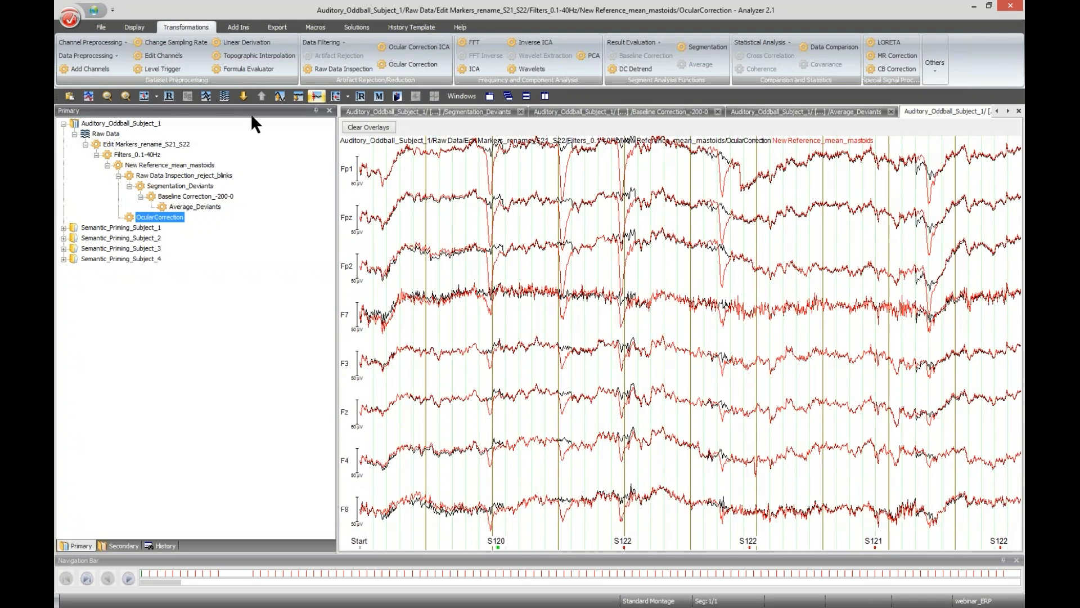
click(297, 99)
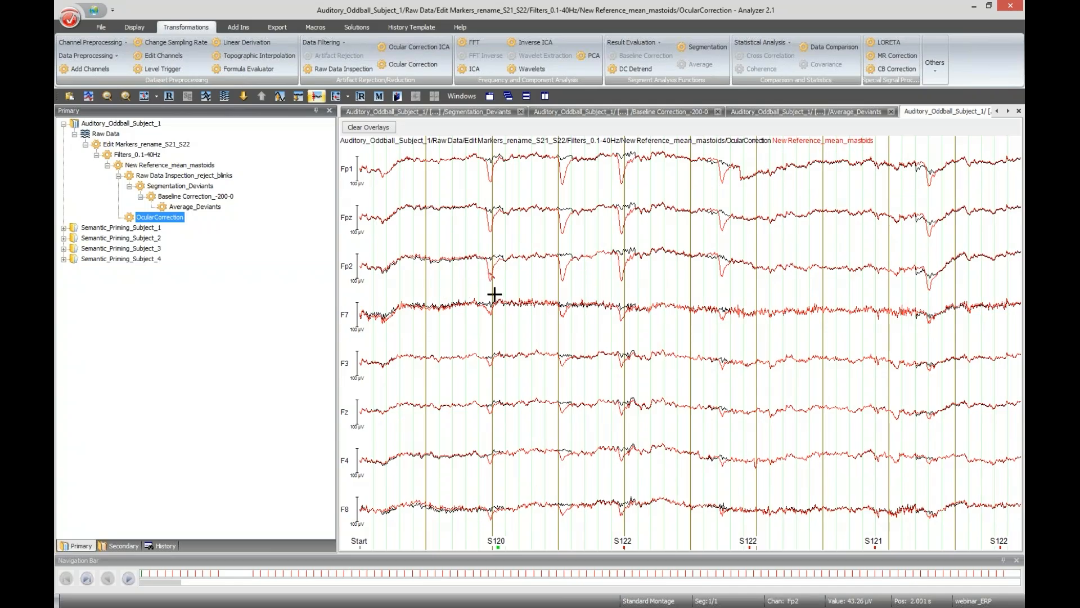
click(128, 577)
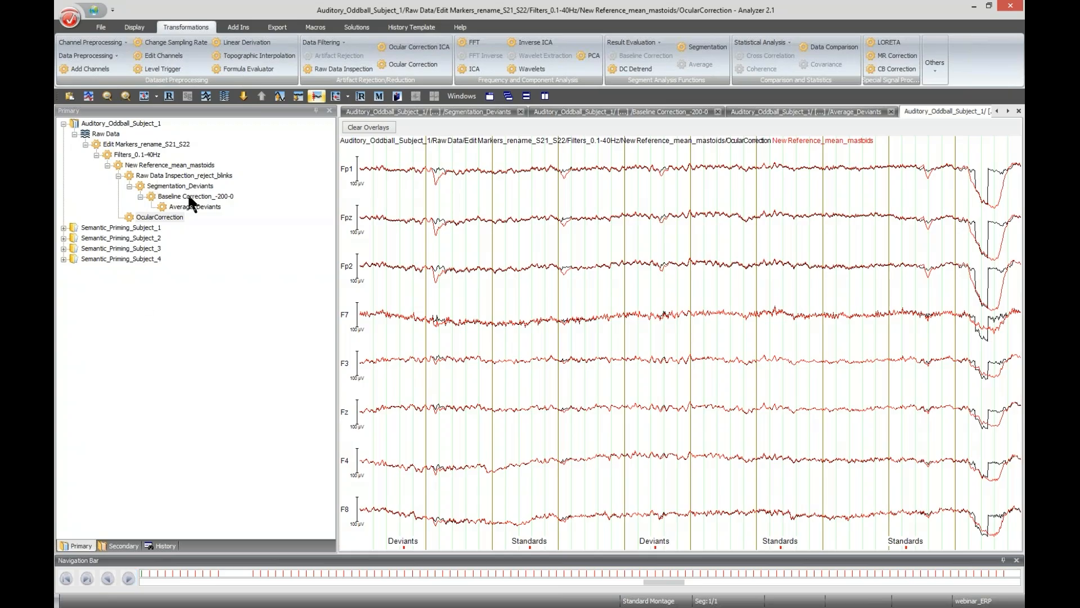
- Apply the Raw Data Inspection_reject_blinks processing branch to the OcularCorrection dataset and accept the artifact inspection
click(182, 178)
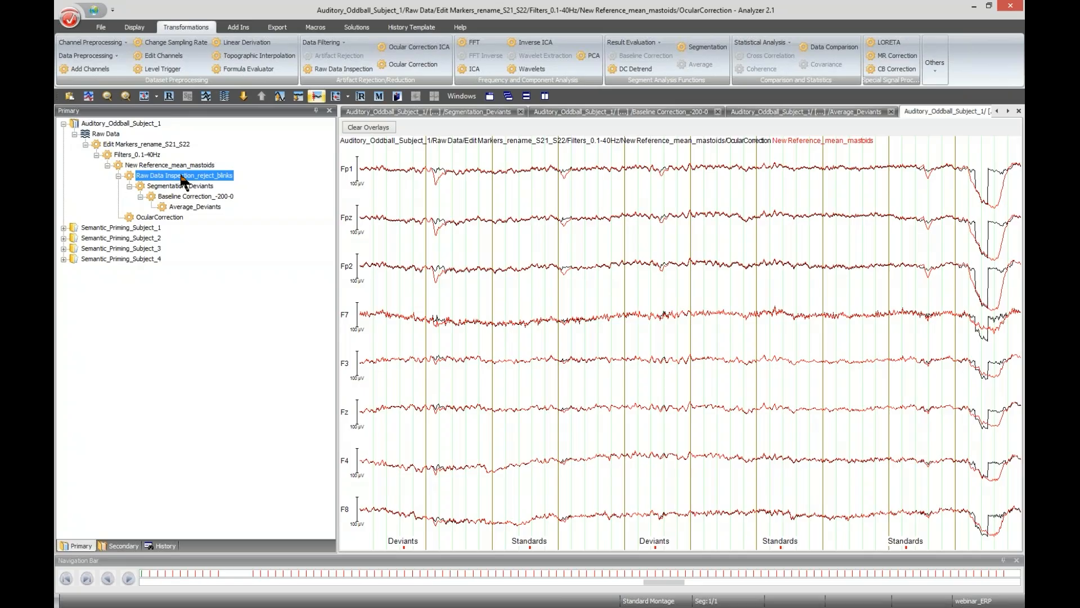
drag(182, 177, 161, 218)
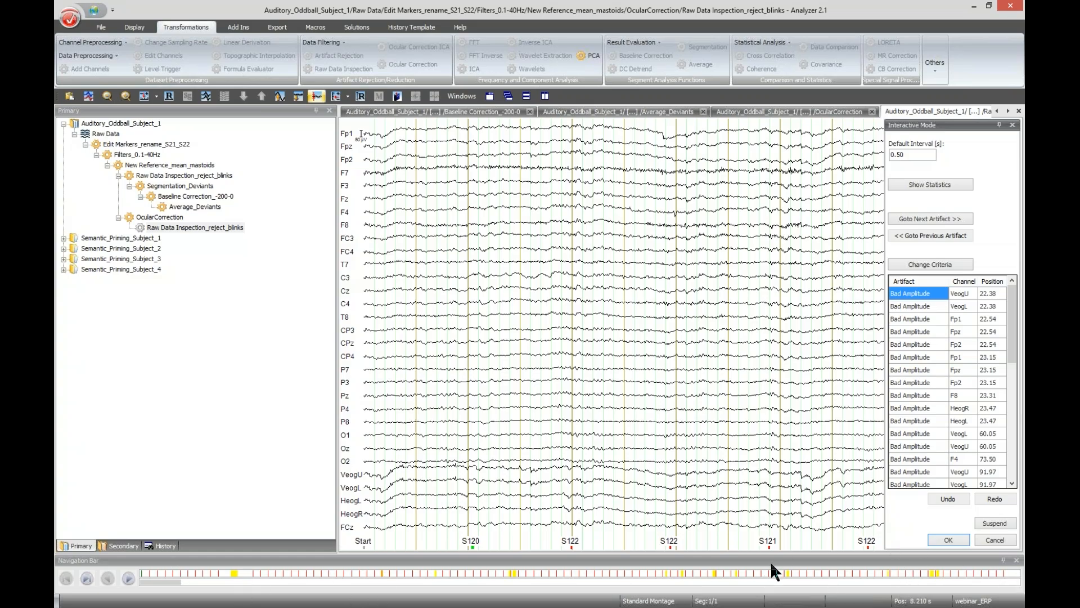
click(933, 542)
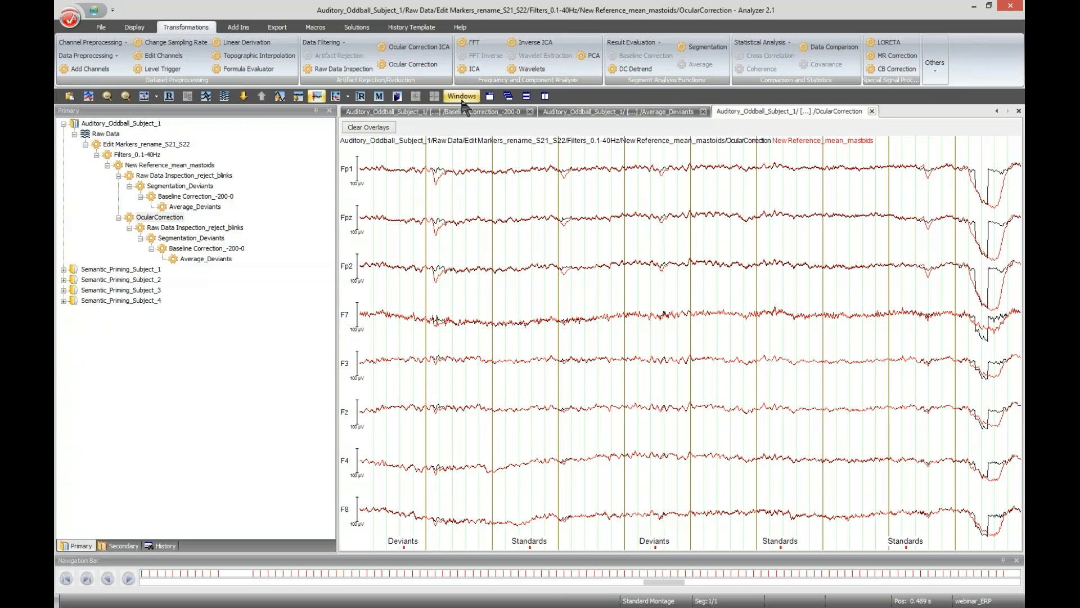
- Check the operation infos of Average_Deviants under OcularCorrection for the number of segments used, and close them
click(195, 258)
right_click(194, 259)
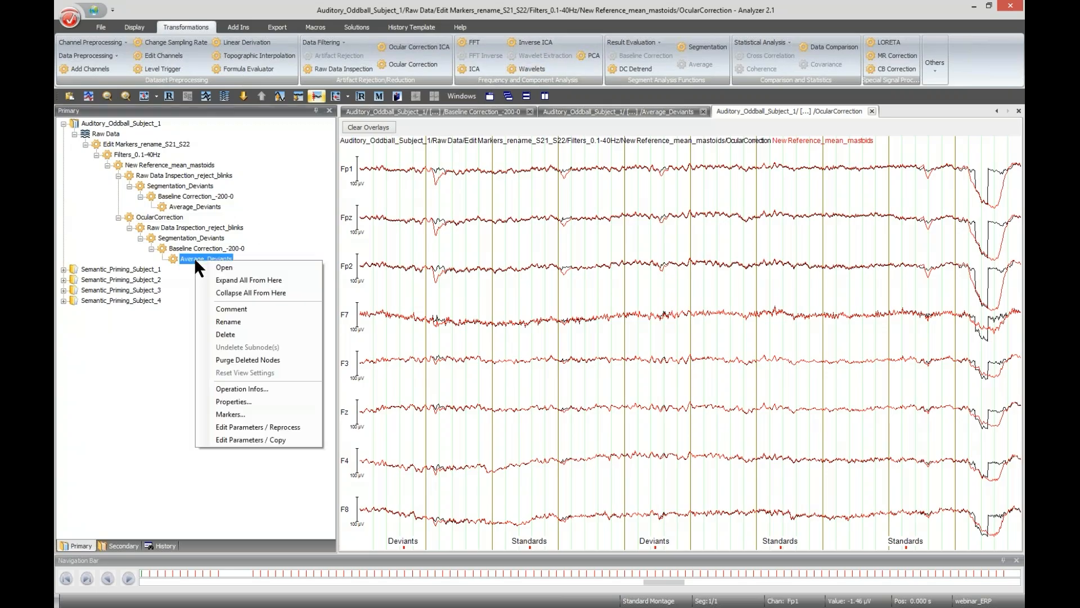
click(265, 390)
drag(532, 221, 293, 226)
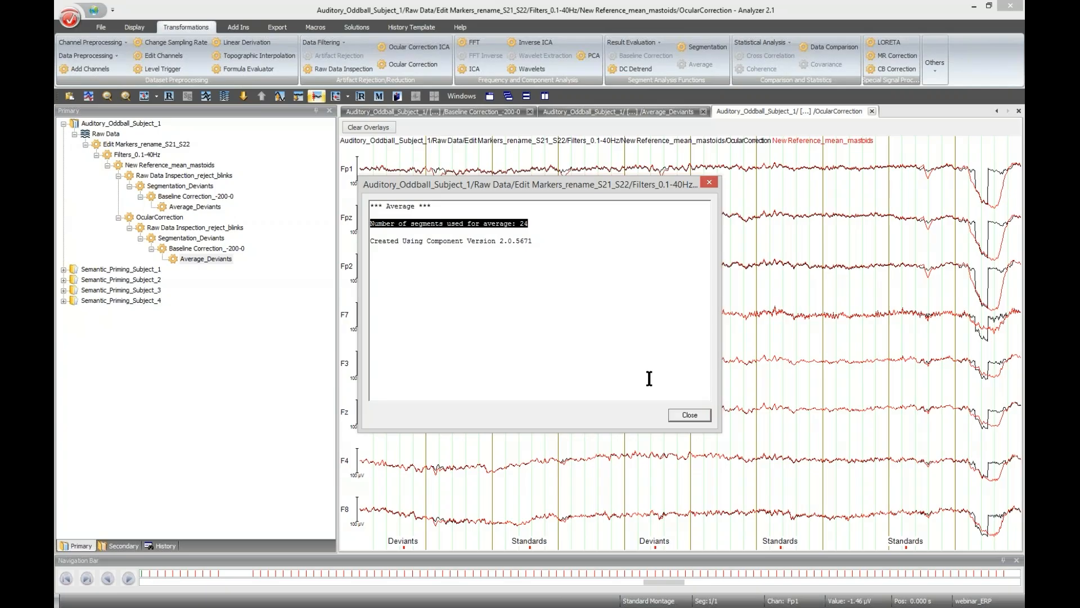
click(709, 411)
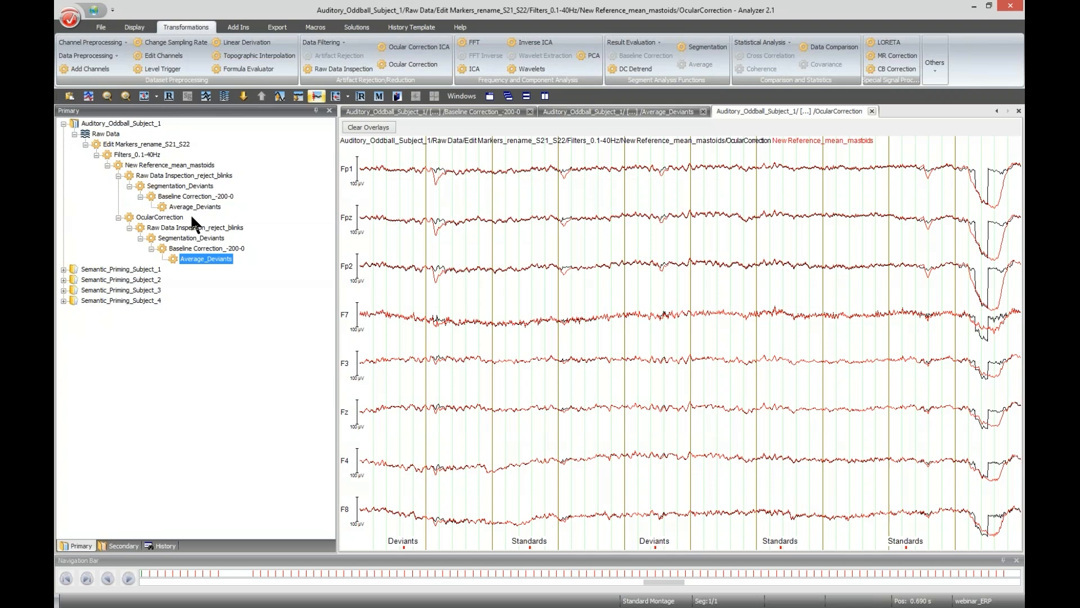
- Examine the Raw Data Inspection_reject_blinks dataset under OcularCorrection page by page for intervals still marked as bad
double_click(187, 229)
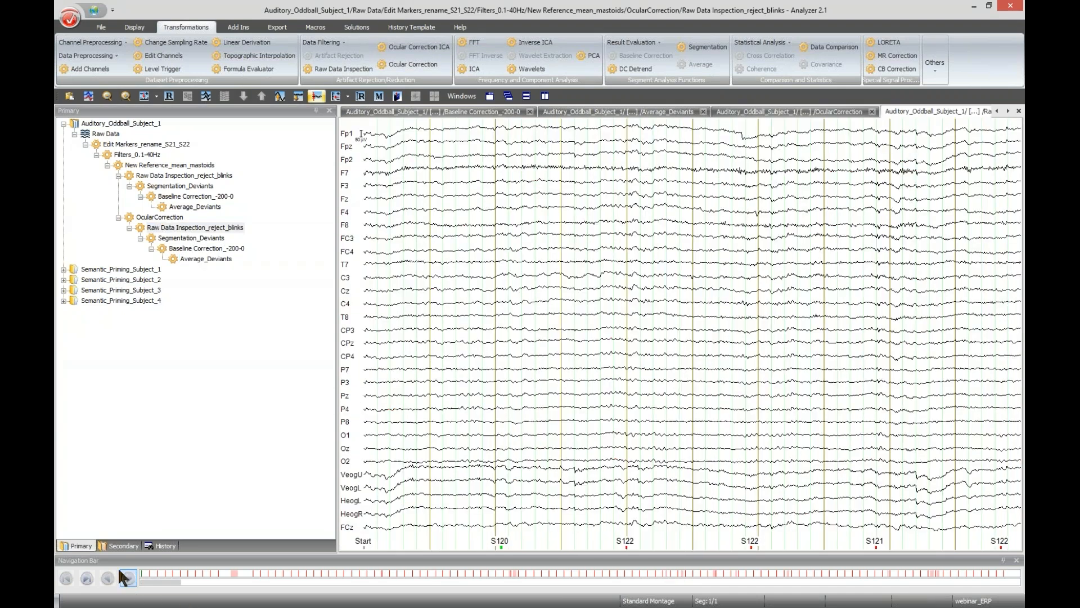
click(129, 583)
click(129, 583)
click(129, 583)
click(129, 583)
click(129, 583)
click(129, 583)
click(129, 583)
click(129, 583)
click(129, 583)
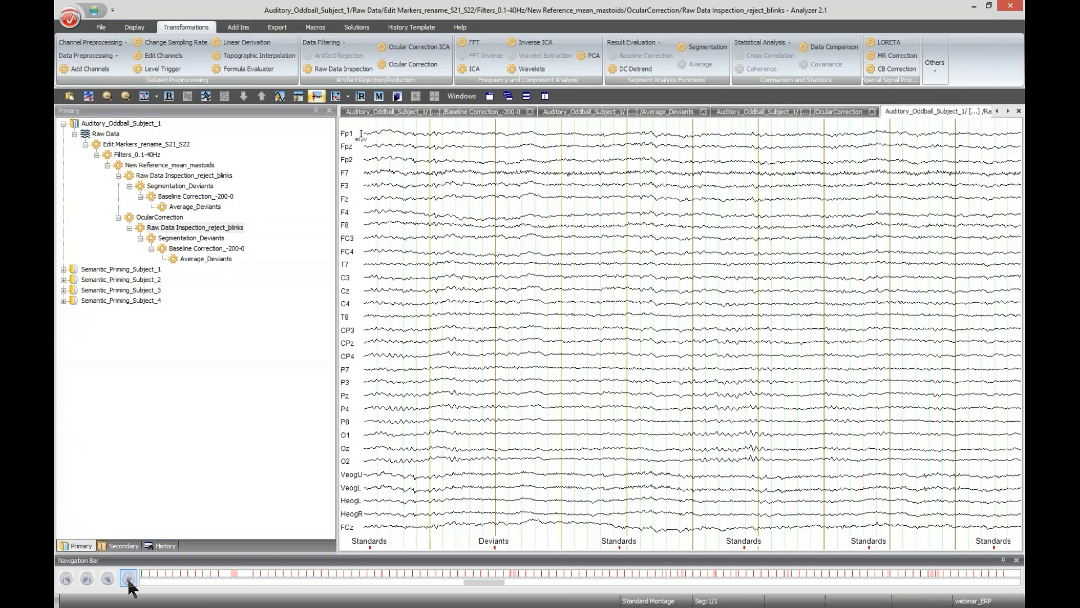
click(129, 583)
click(129, 581)
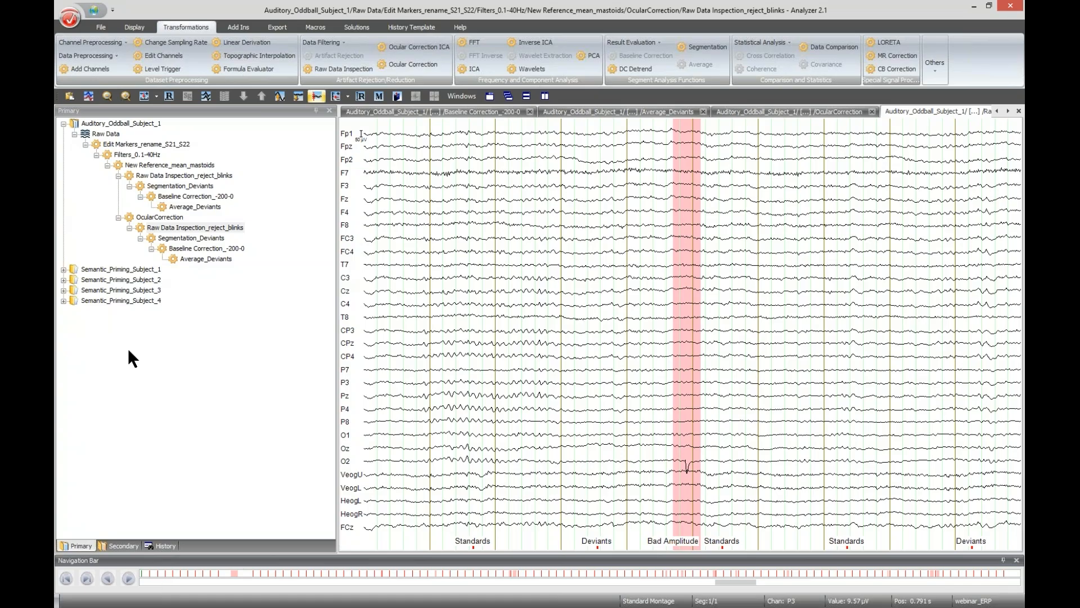
- Create an edited copy of Segmentation_Deviants under OcularCorrection using the Standards marker instead of Deviants, keeping the -200 to 800 ms interval
click(180, 239)
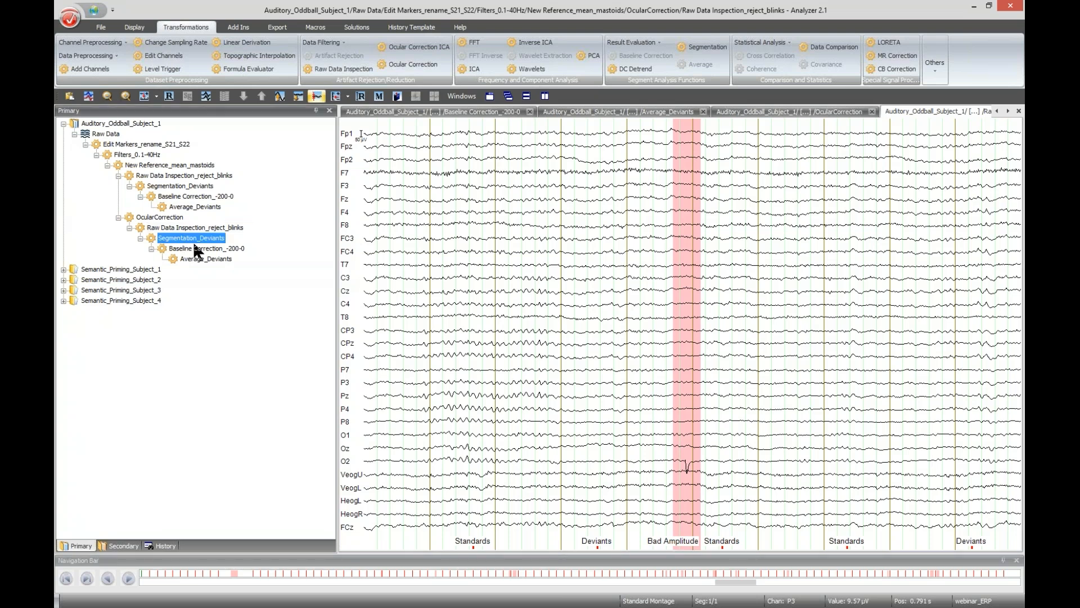
right_click(199, 240)
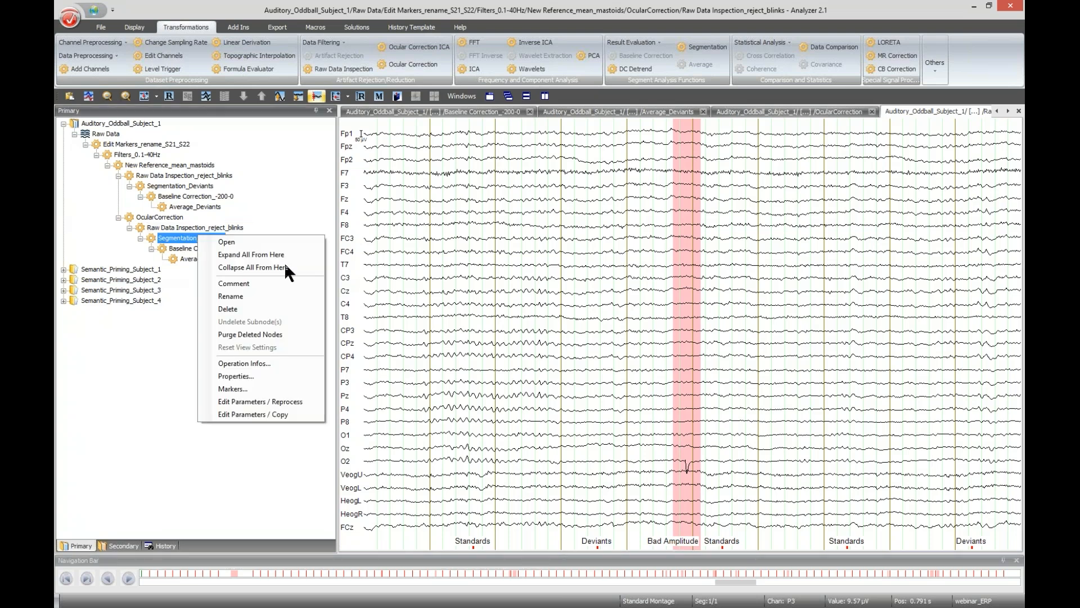
click(296, 414)
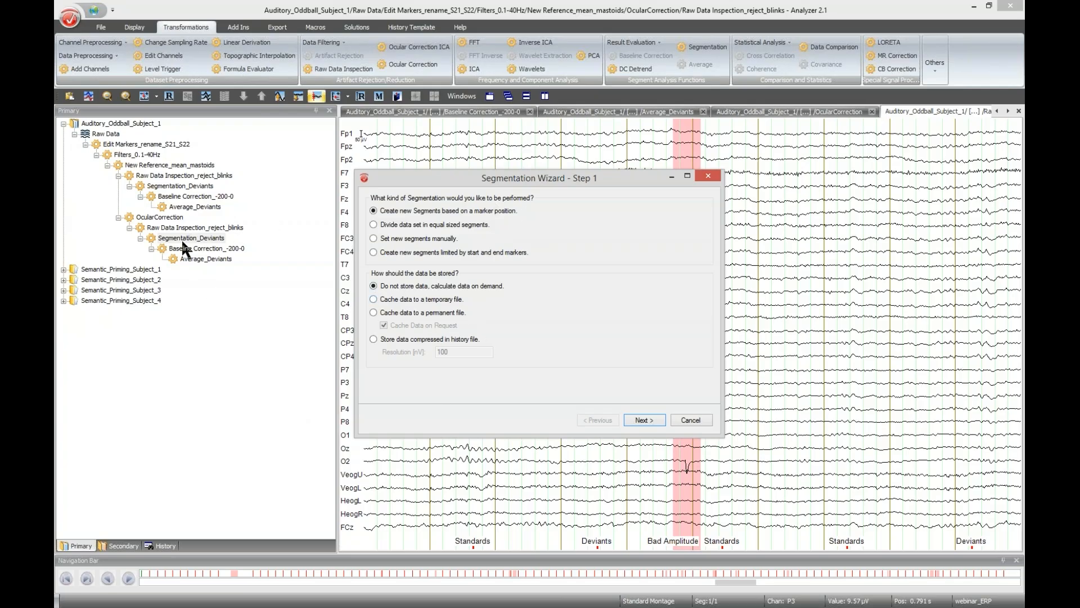
click(643, 420)
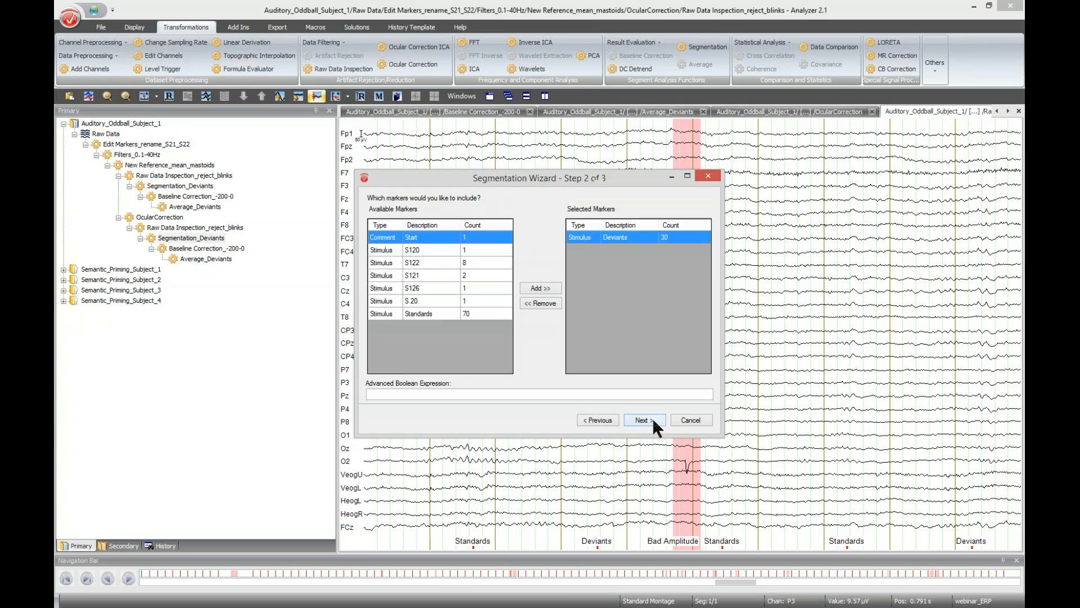
double_click(608, 239)
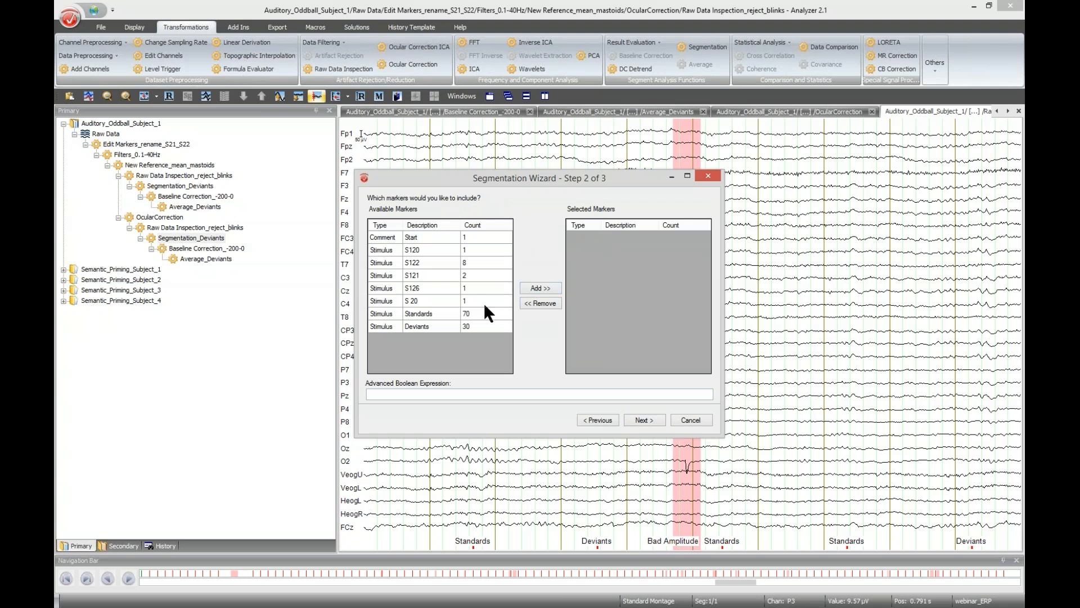
click(414, 314)
click(543, 288)
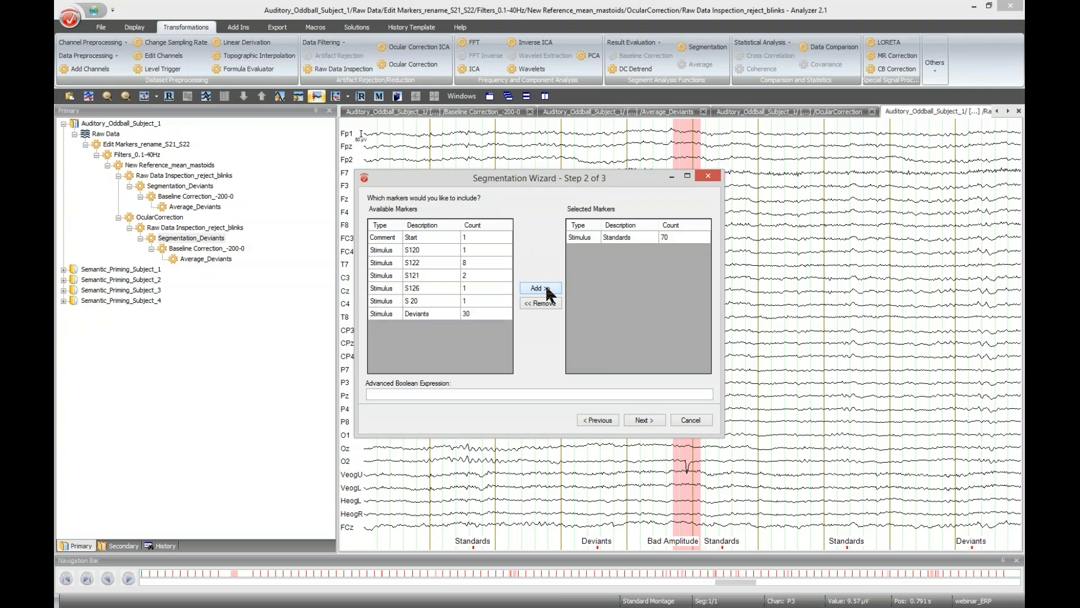
click(642, 419)
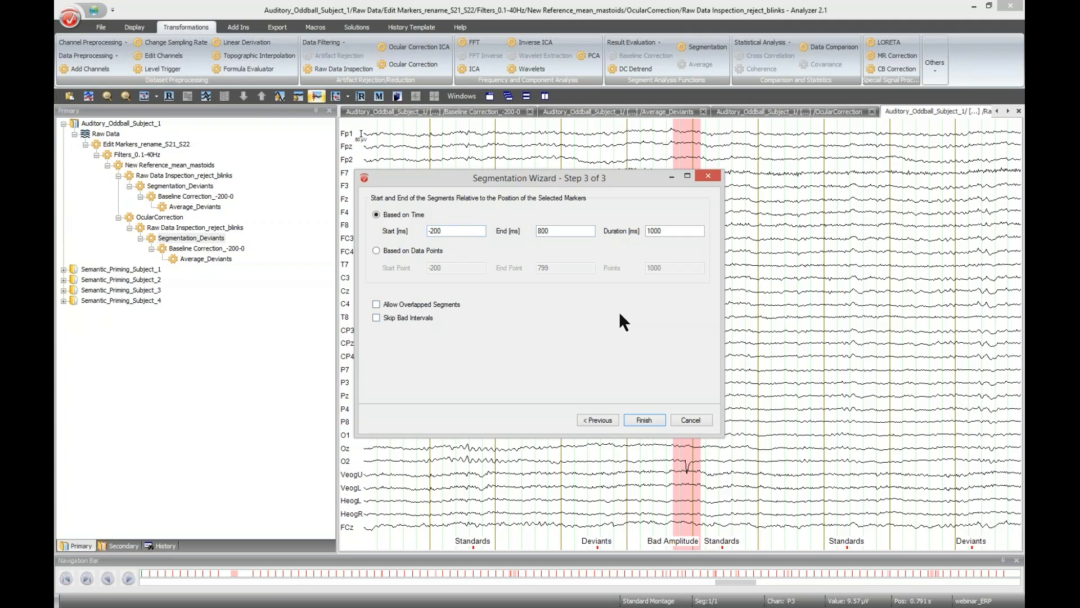
click(644, 420)
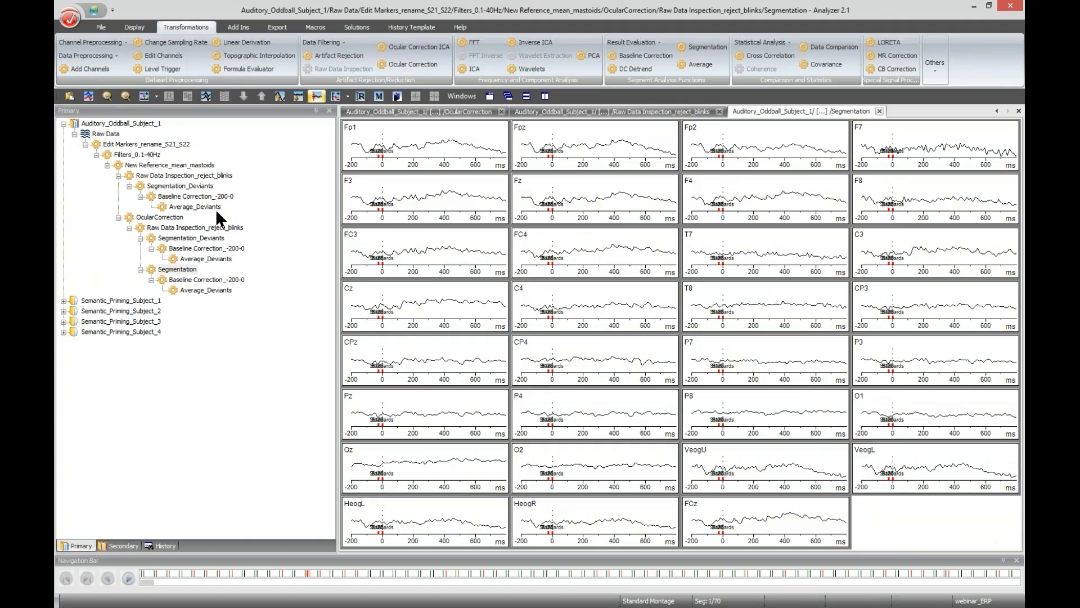
- Rename the new Segmentation dataset under OcularCorrection as Segmentation_Standards
click(206, 291)
right_click(192, 273)
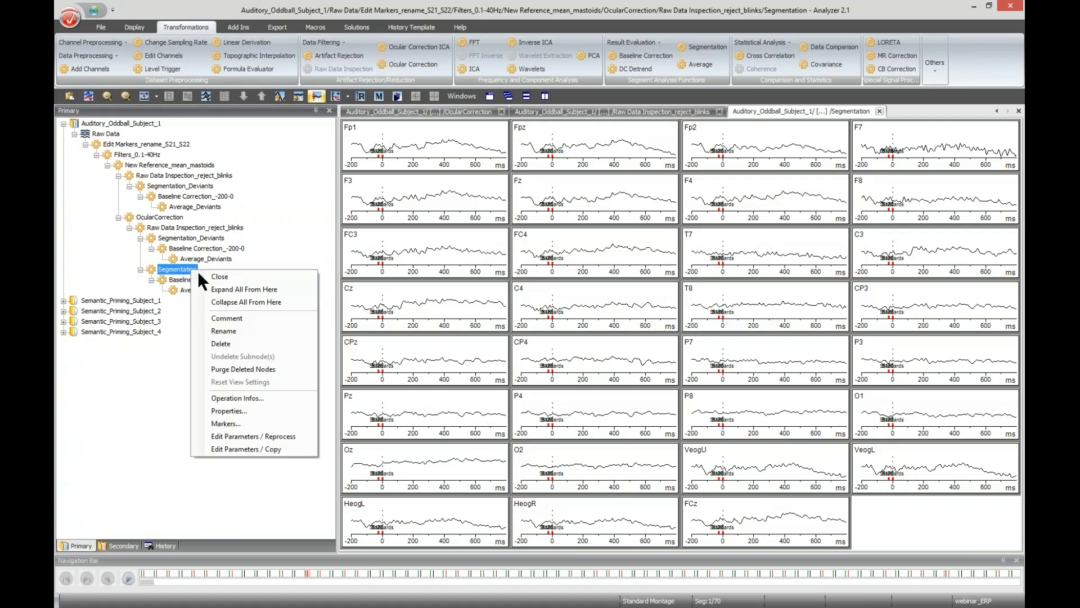
click(239, 325)
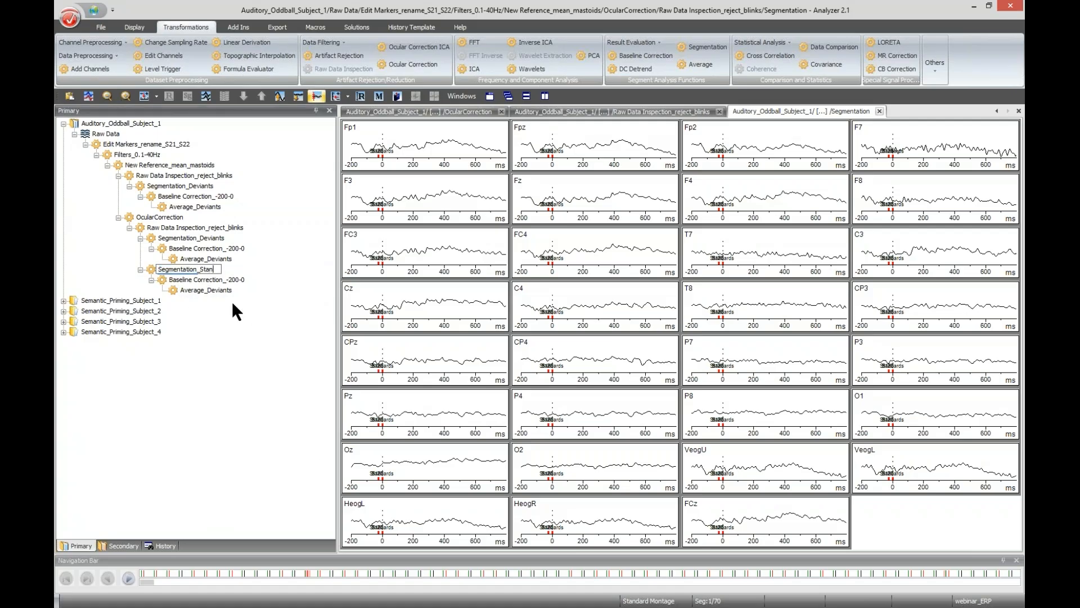
key(Return)
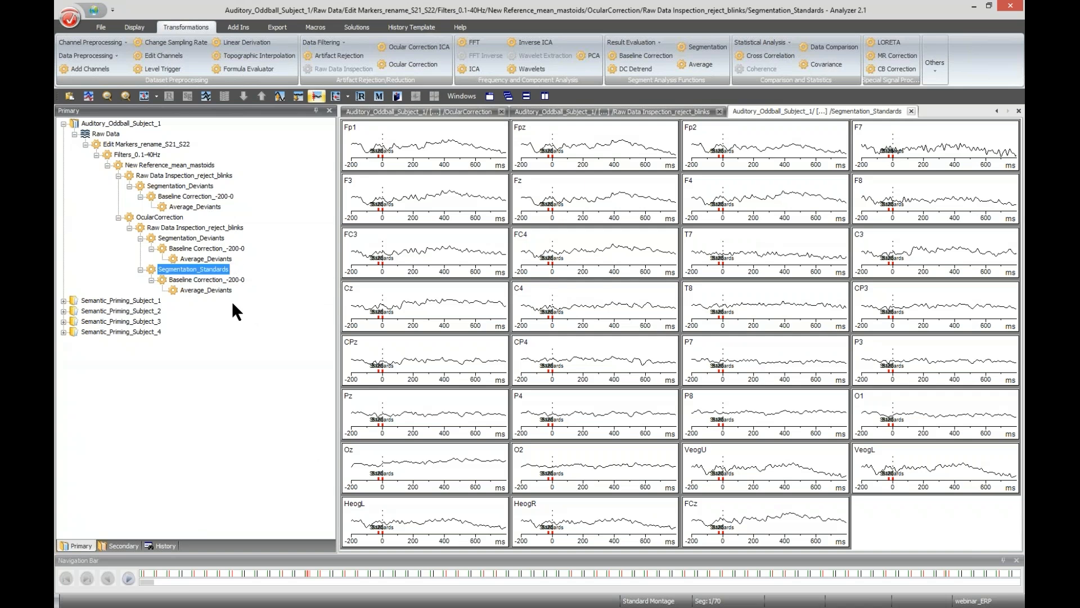
- Rename the average dataset under Segmentation_Standards as Average_Standards
right_click(202, 287)
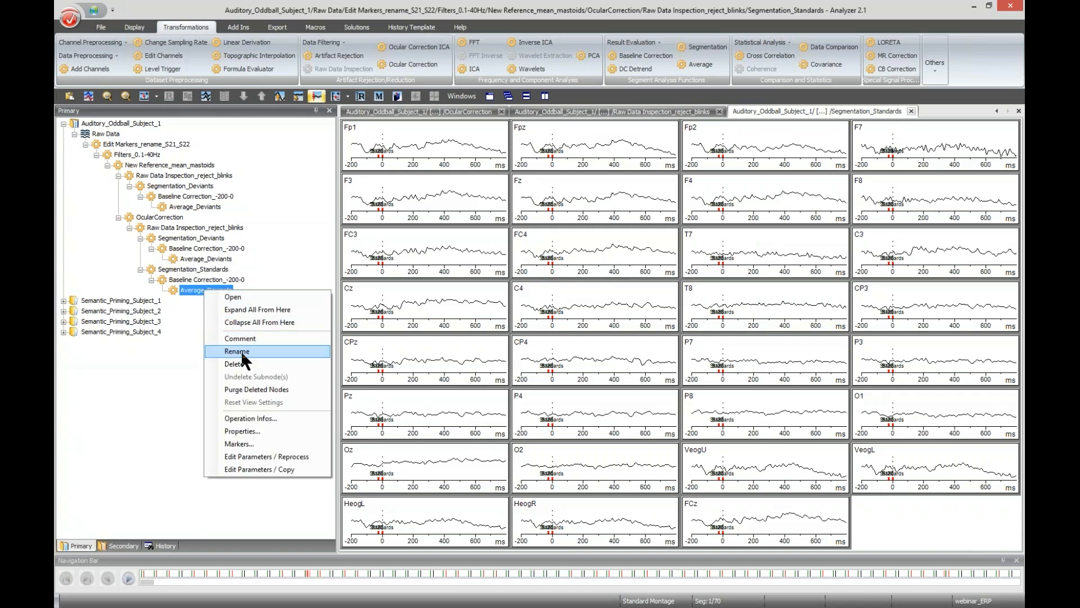
click(244, 340)
drag(211, 289, 309, 283)
key(BackSpace)
key(BackSpace)
text(Standards)
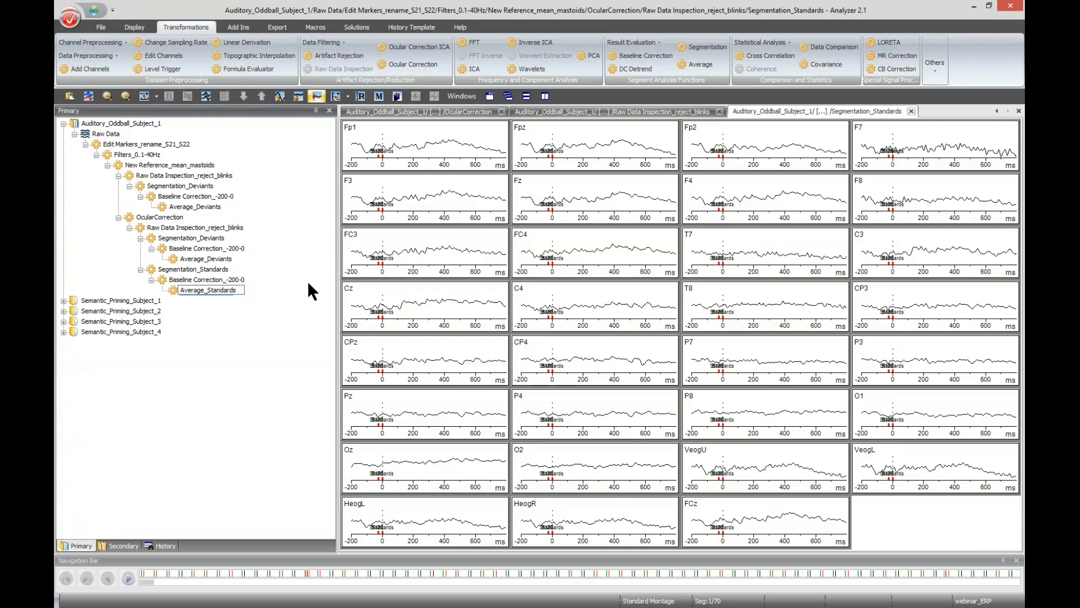
key(Return)
- Delete Average_Deviants from the branch without ocular correction and close all open data windows
click(194, 206)
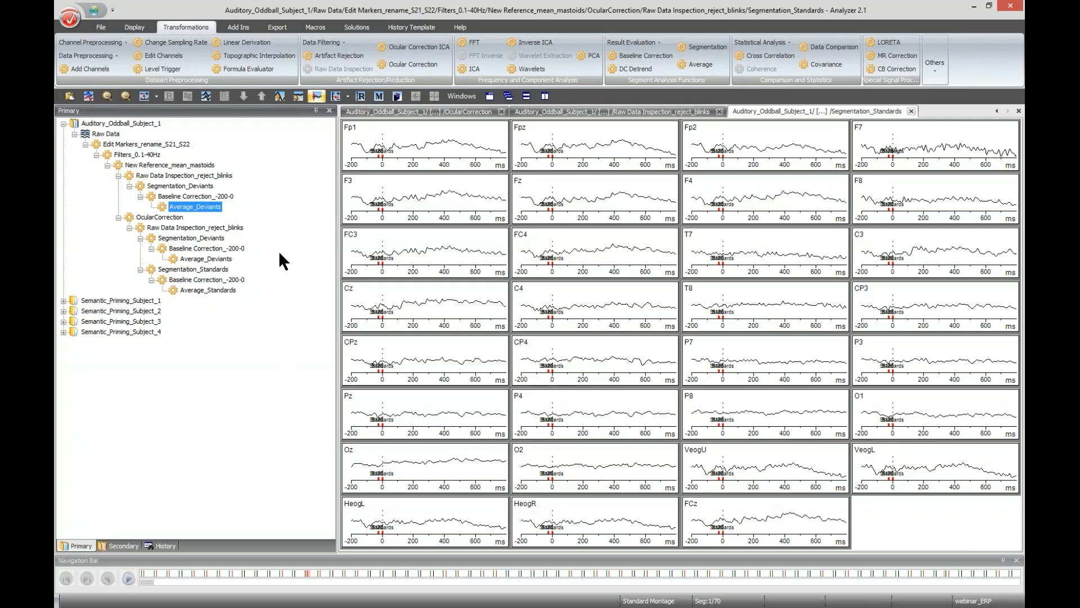
right_click(211, 207)
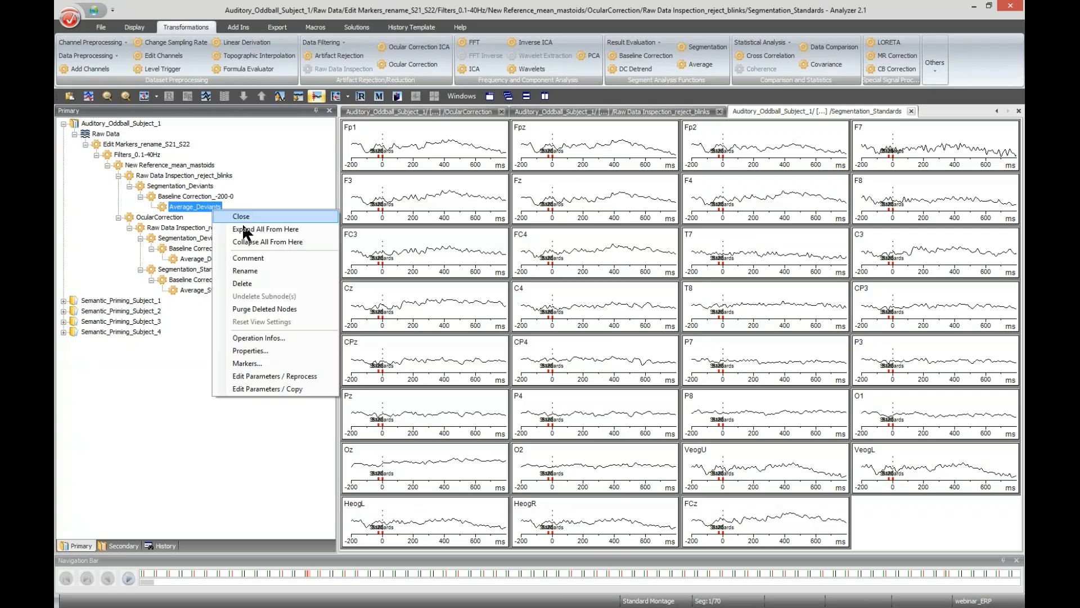
click(263, 283)
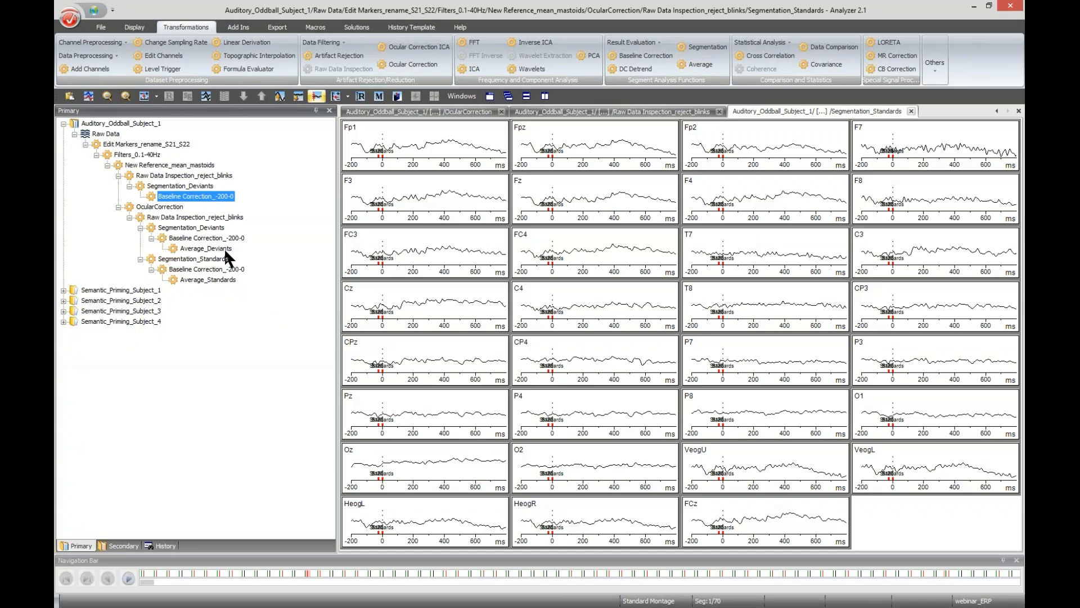
click(464, 97)
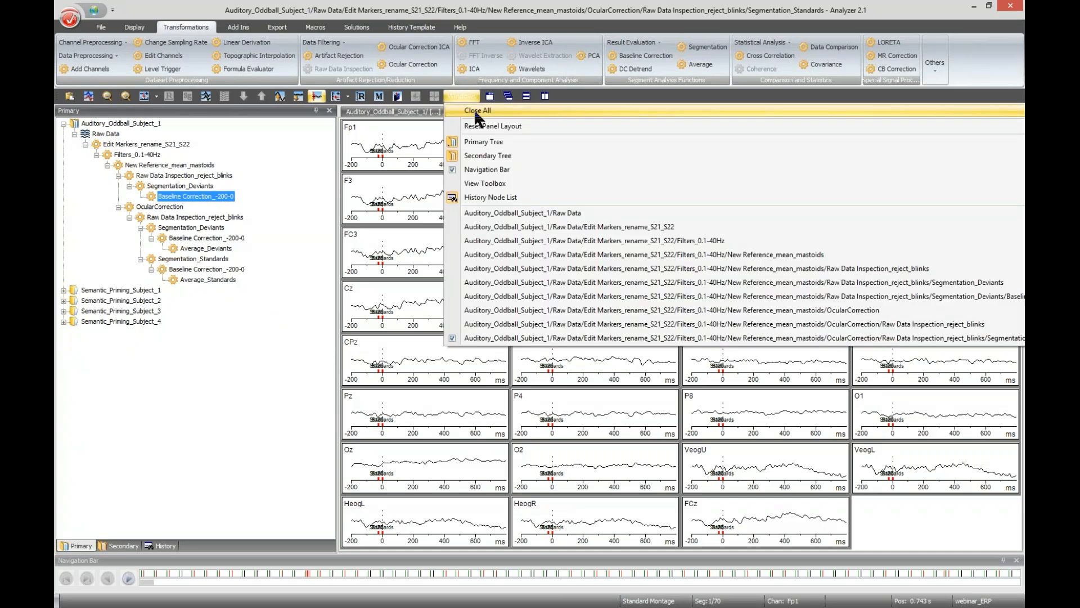
click(474, 111)
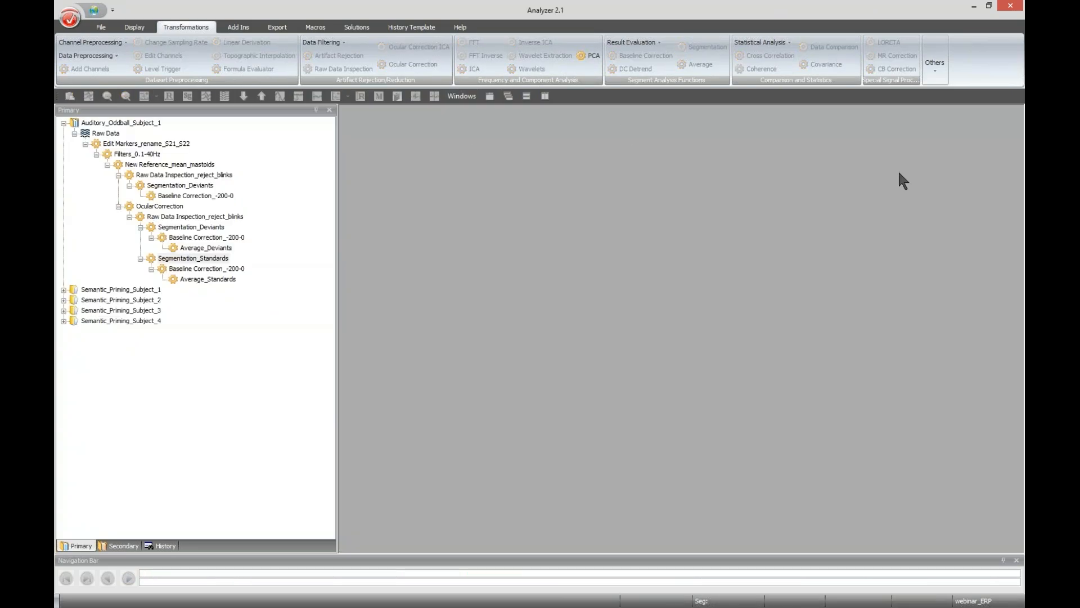
- Open Average_Deviants under OcularCorrection and display it in Butterfly View
click(207, 248)
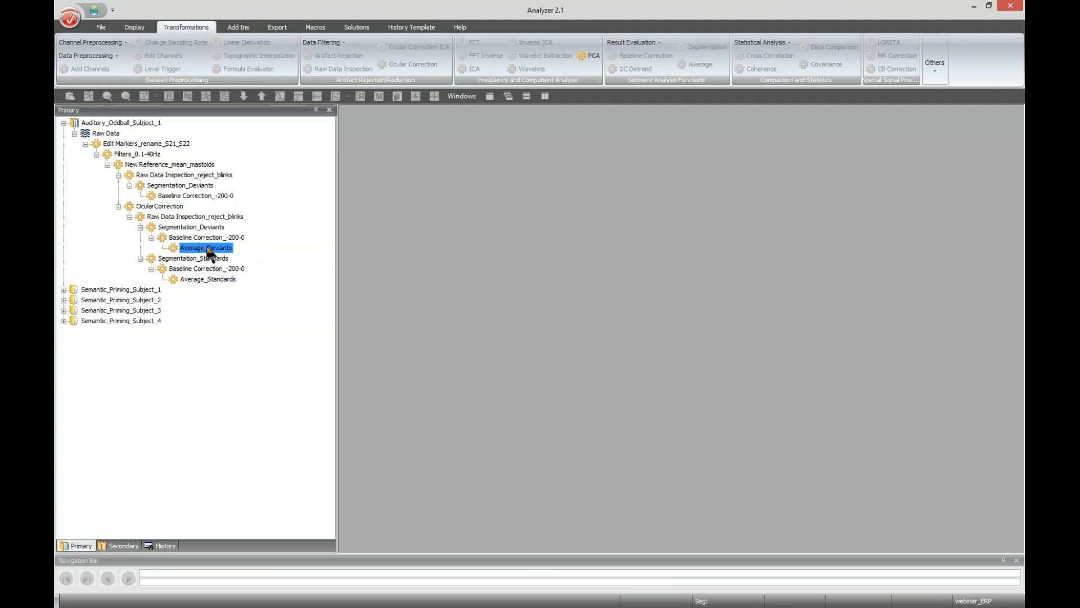
double_click(208, 248)
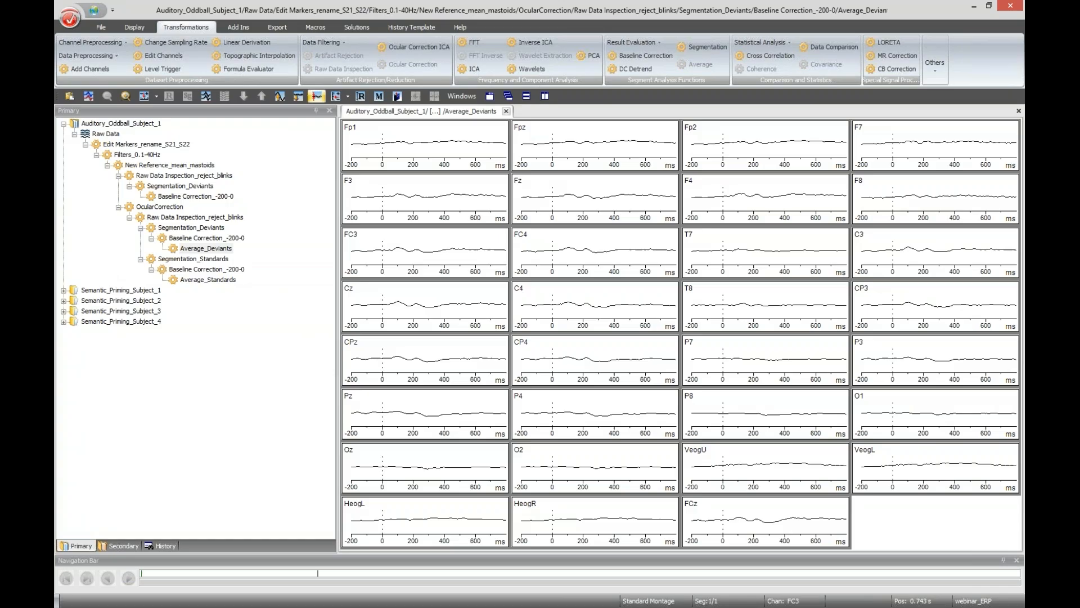
right_click(474, 291)
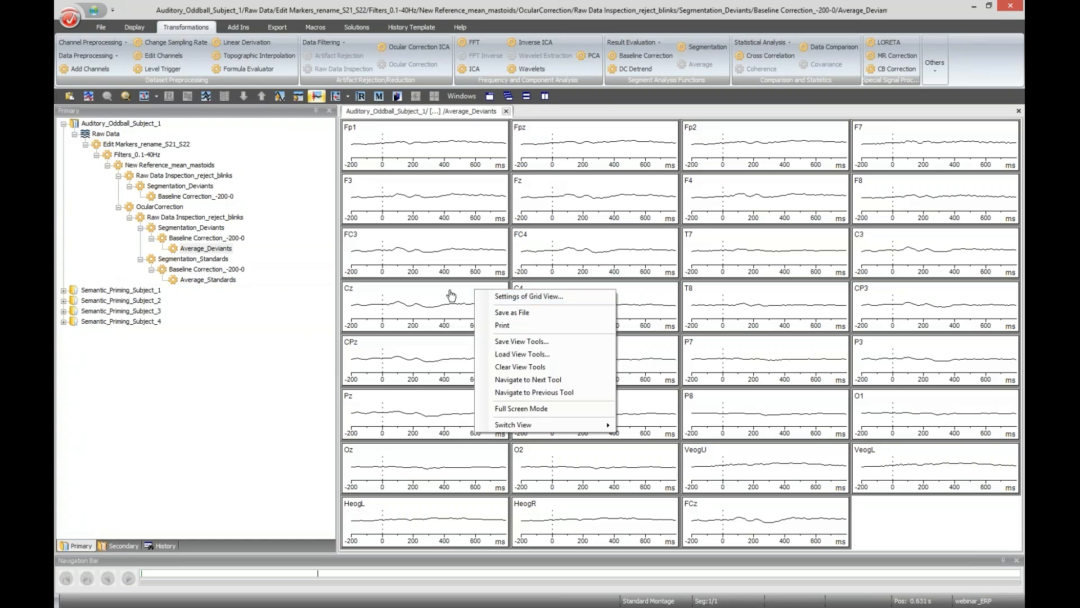
mouse_move(570, 426)
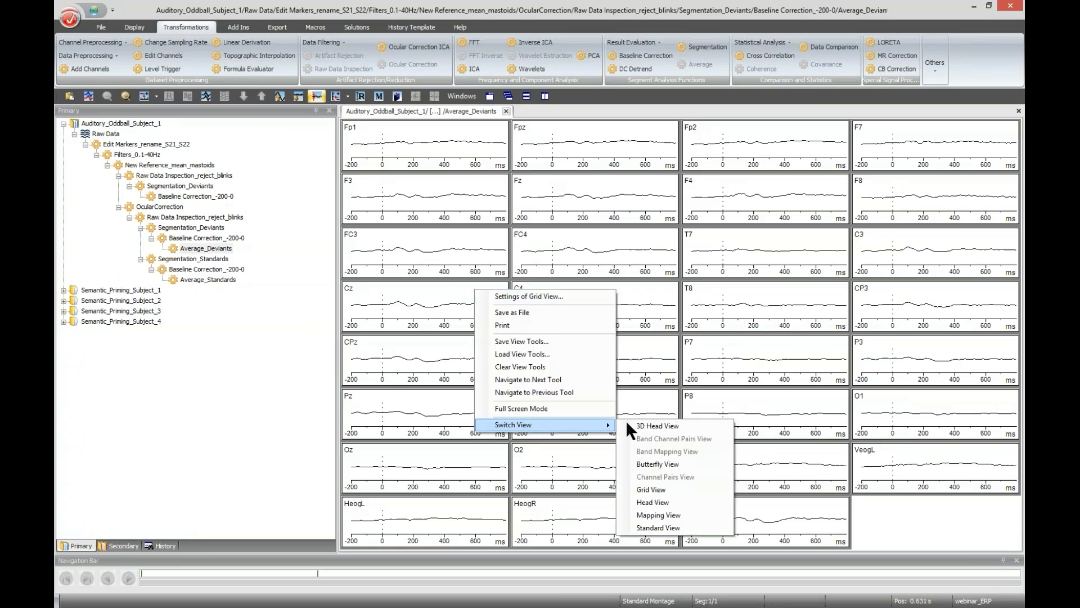
click(680, 462)
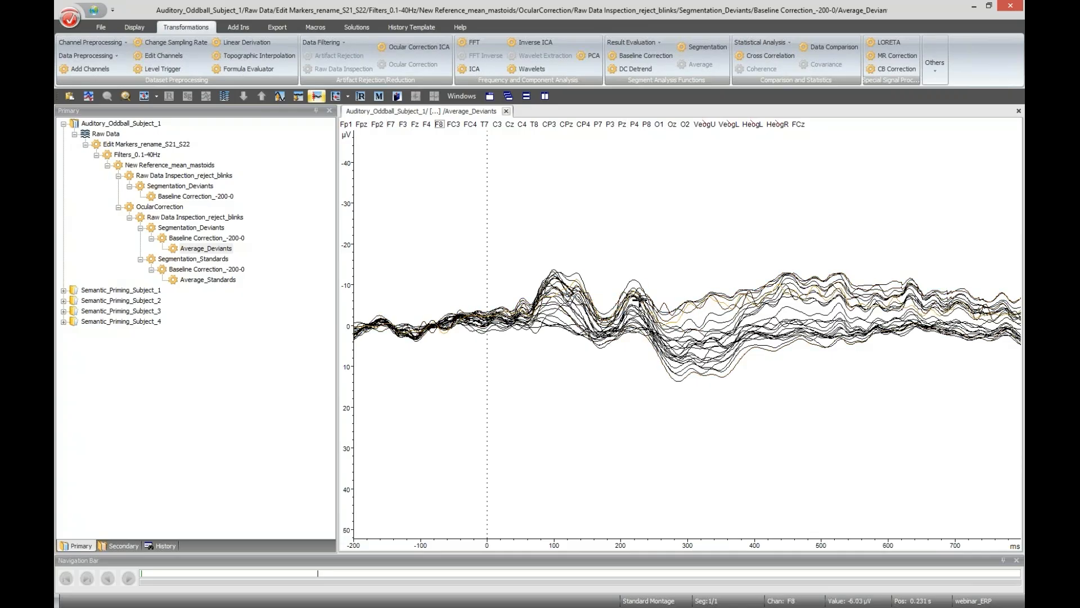
- Map the Deviants average's scalp topography for intervals around 300 ms, including about 245–376 ms and 285–315 ms, and close the map
drag(651, 309, 739, 307)
click(814, 400)
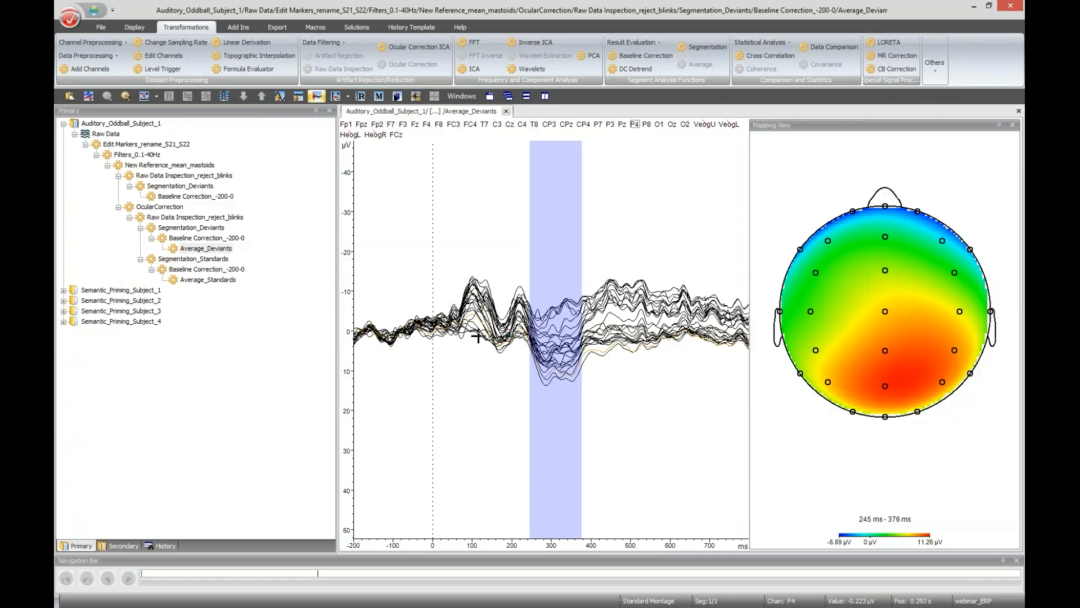
drag(438, 332, 562, 324)
click(444, 342)
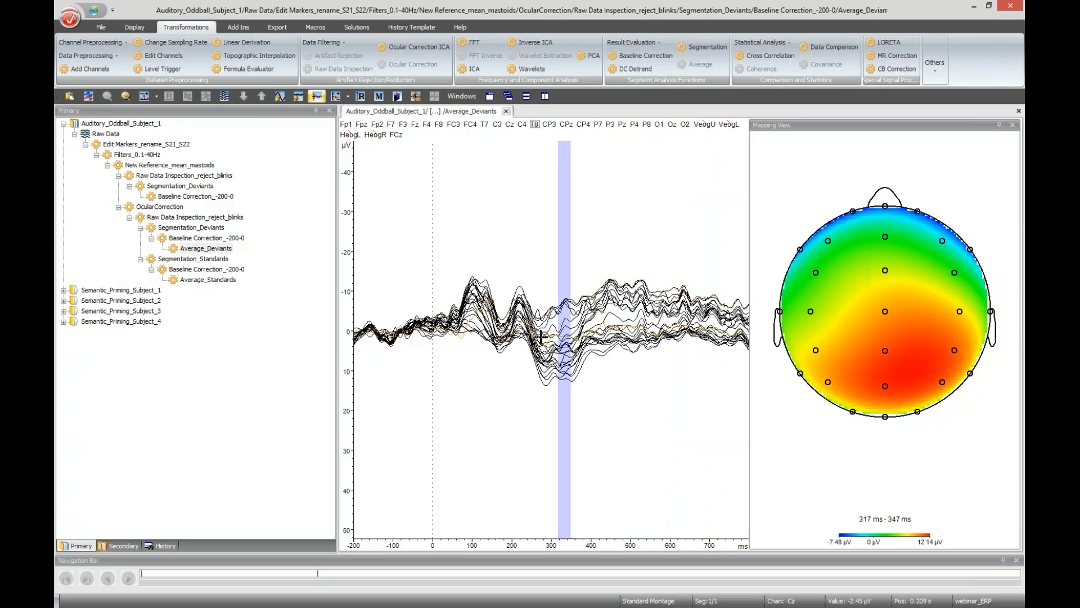
mouse_move(561, 407)
mouse_down()
mouse_move(552, 406)
mouse_move(562, 408)
mouse_up()
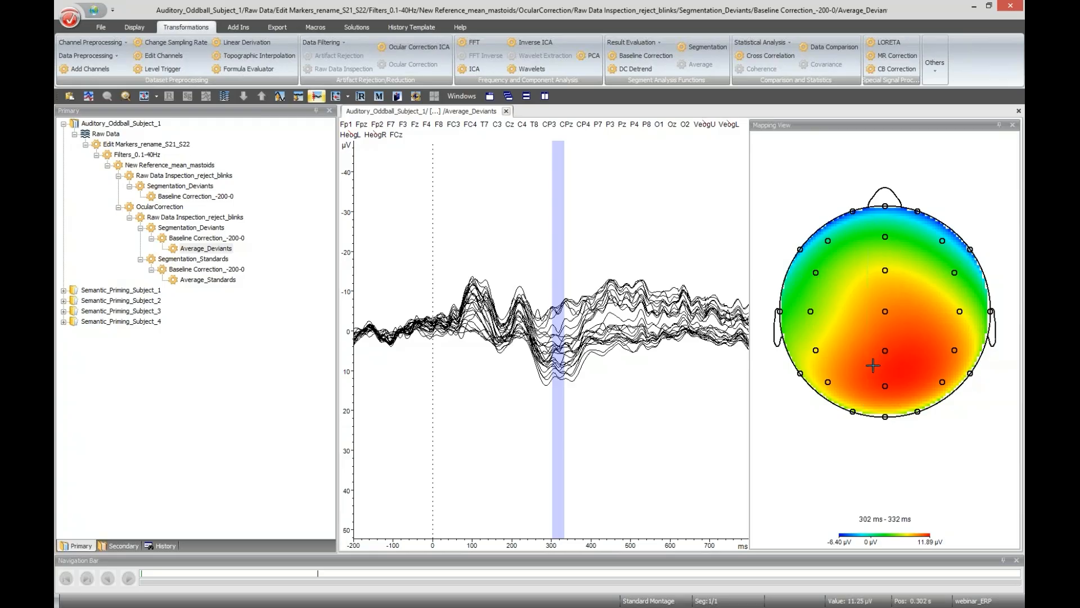
mouse_move(556, 491)
mouse_down()
mouse_move(544, 490)
mouse_move(557, 487)
mouse_up()
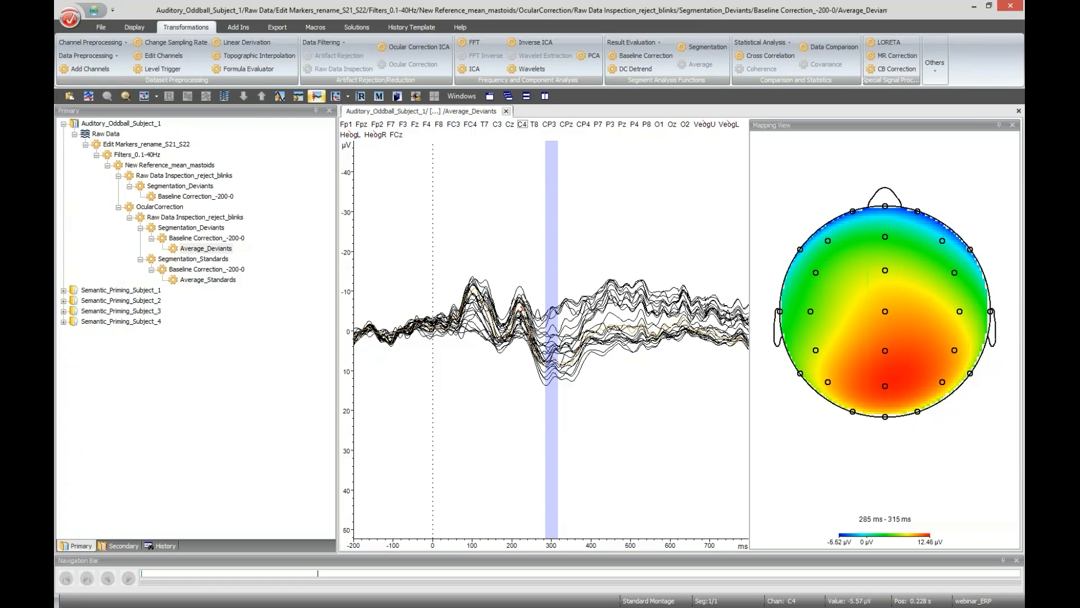
click(1013, 124)
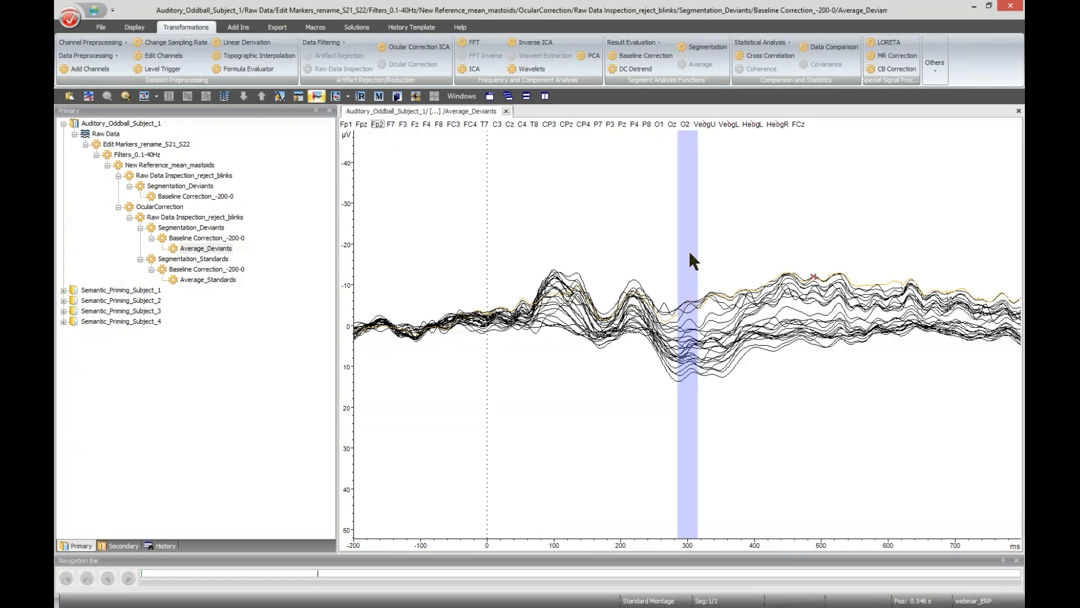
- Switch the Average_Deviants display back to Grid View
right_click(588, 223)
mouse_move(657, 397)
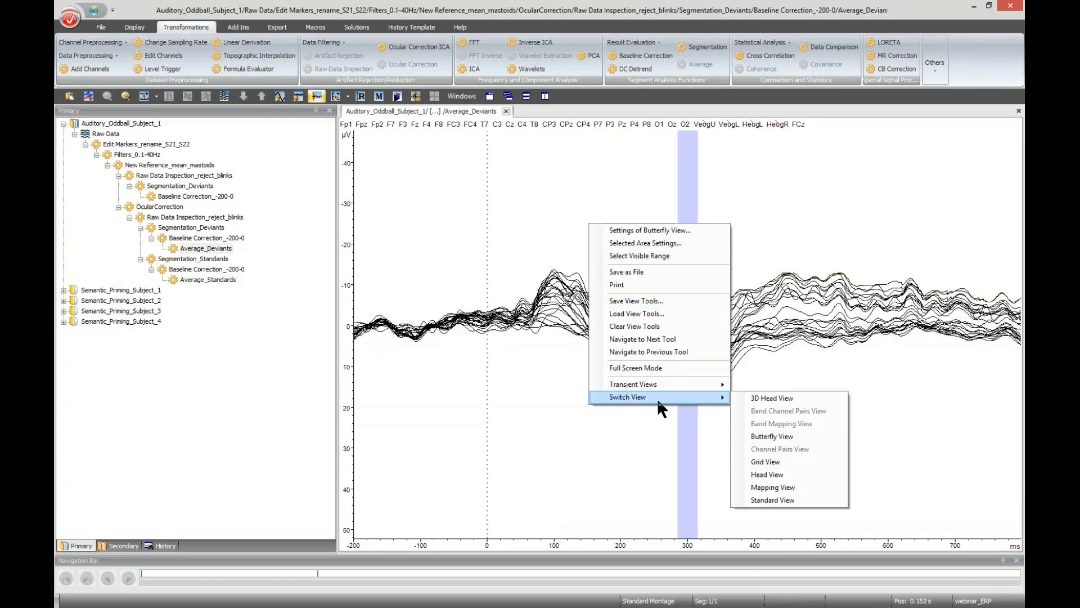
click(773, 463)
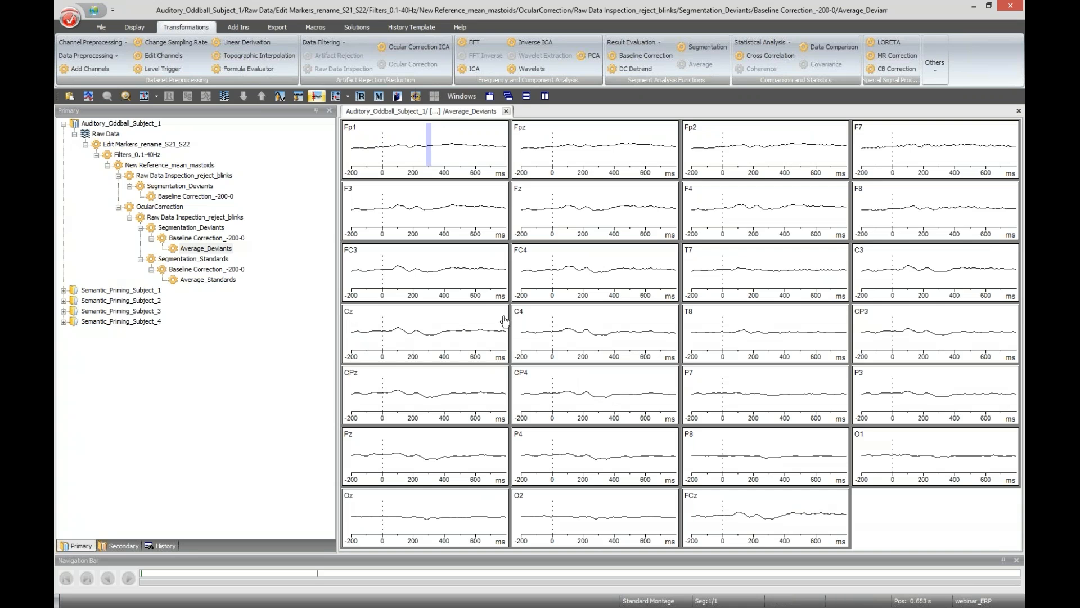
- Enlarge channel Pz of Average_Deviants, overlay Average_Standards on it and scale up the amplitude display
double_click(348, 434)
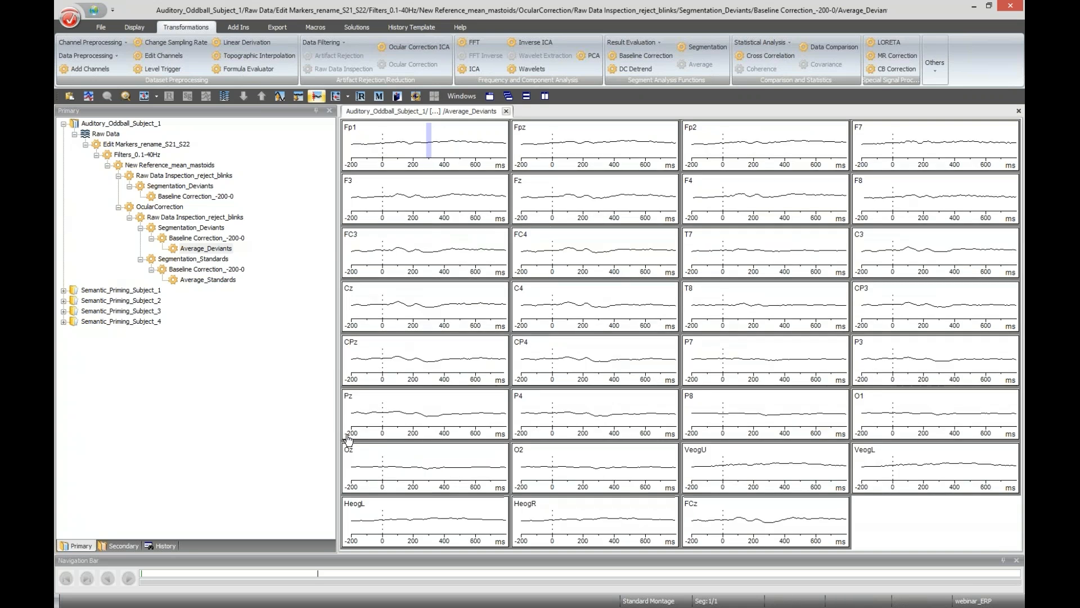
double_click(349, 401)
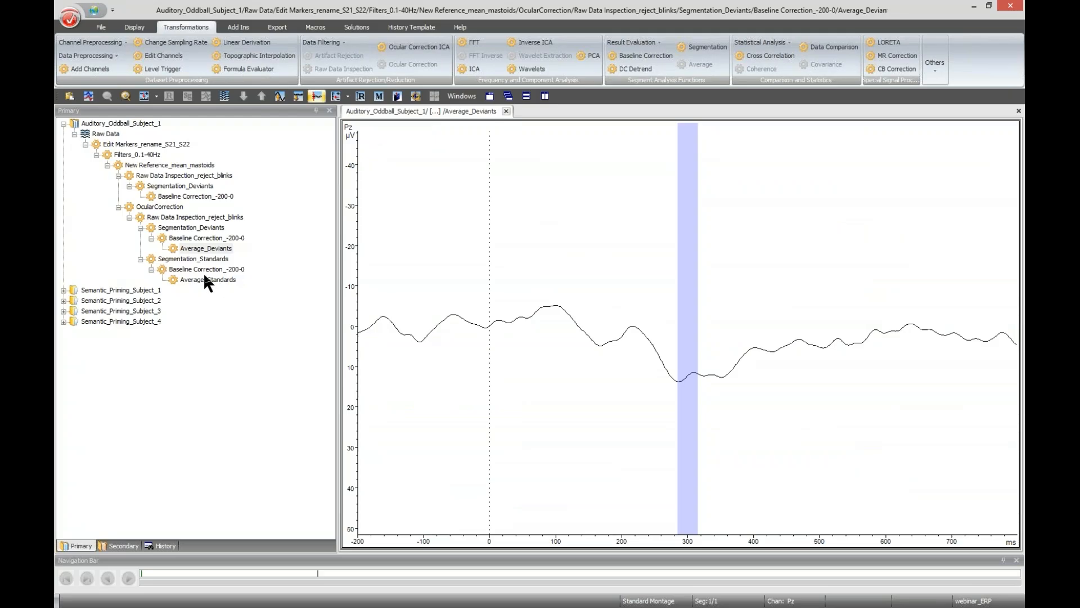
drag(204, 280, 565, 281)
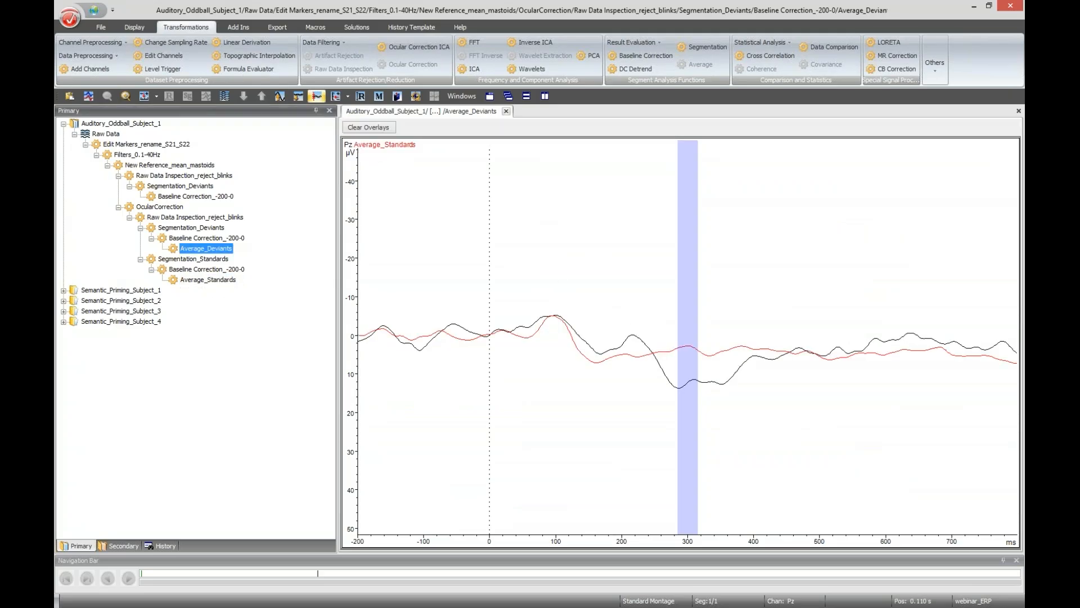
click(279, 96)
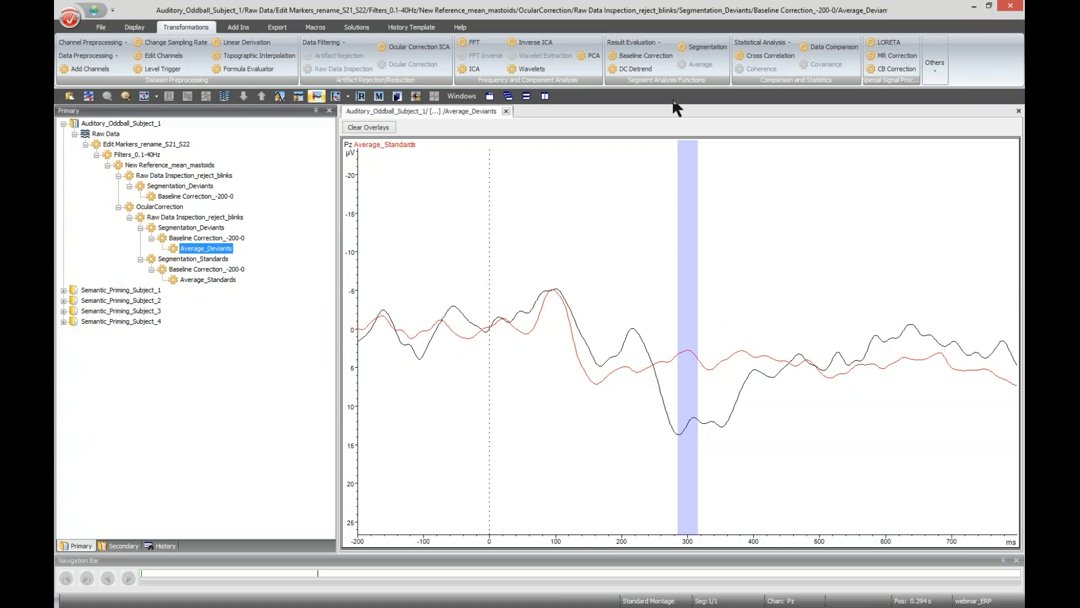
- Set up a Peak Detection on Average_Deviants with automatic detection, a separate search for every channel and global maxima
click(648, 42)
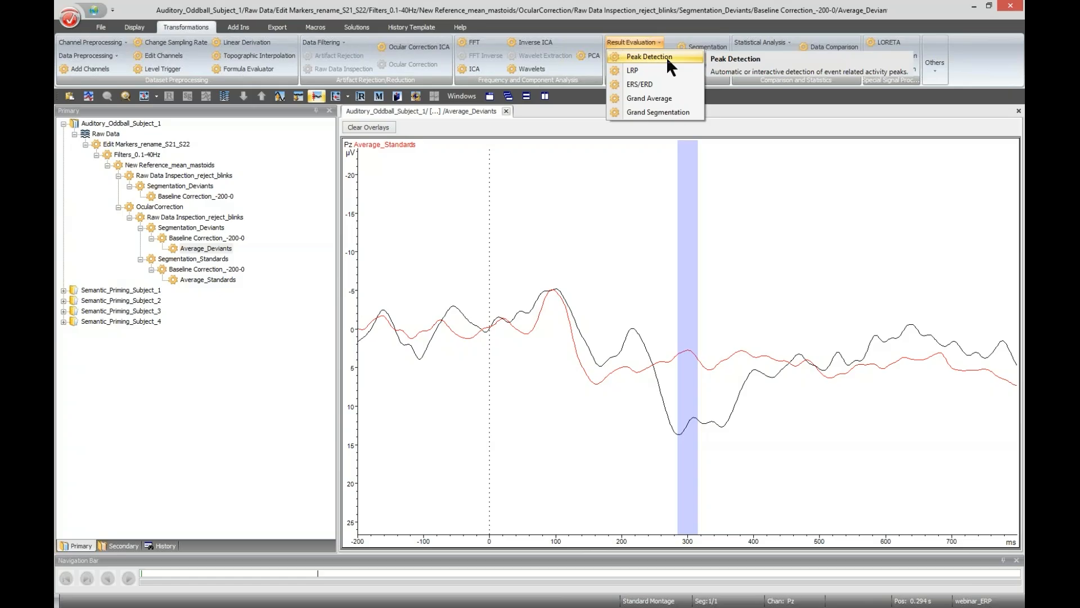
click(666, 56)
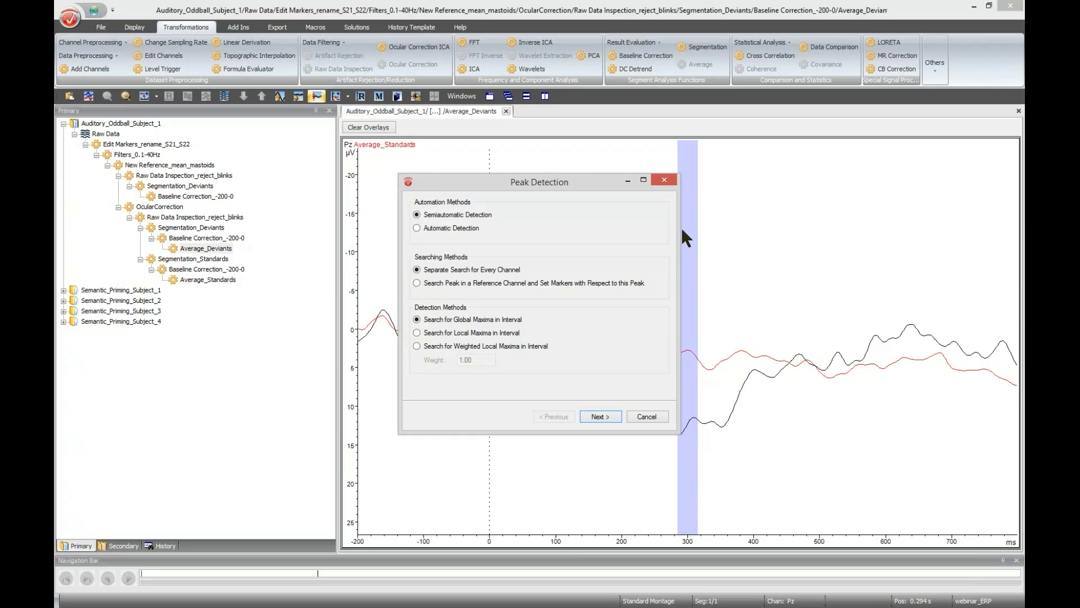
click(467, 227)
click(605, 419)
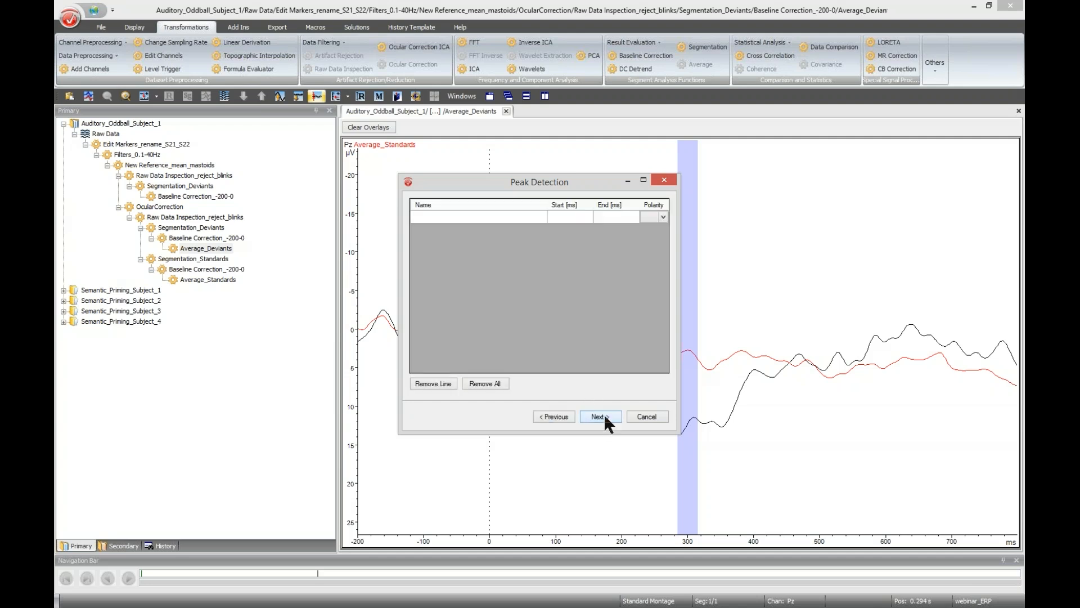
- Define a positive P300 peak from 200 to 500 ms and run the detection on all channels
click(462, 216)
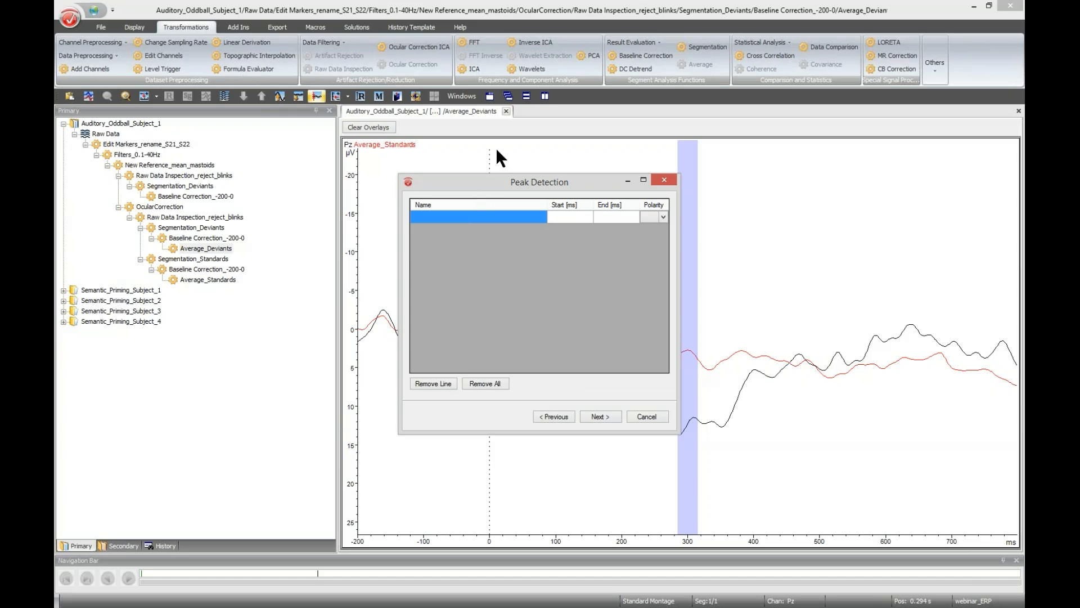
text(P300)
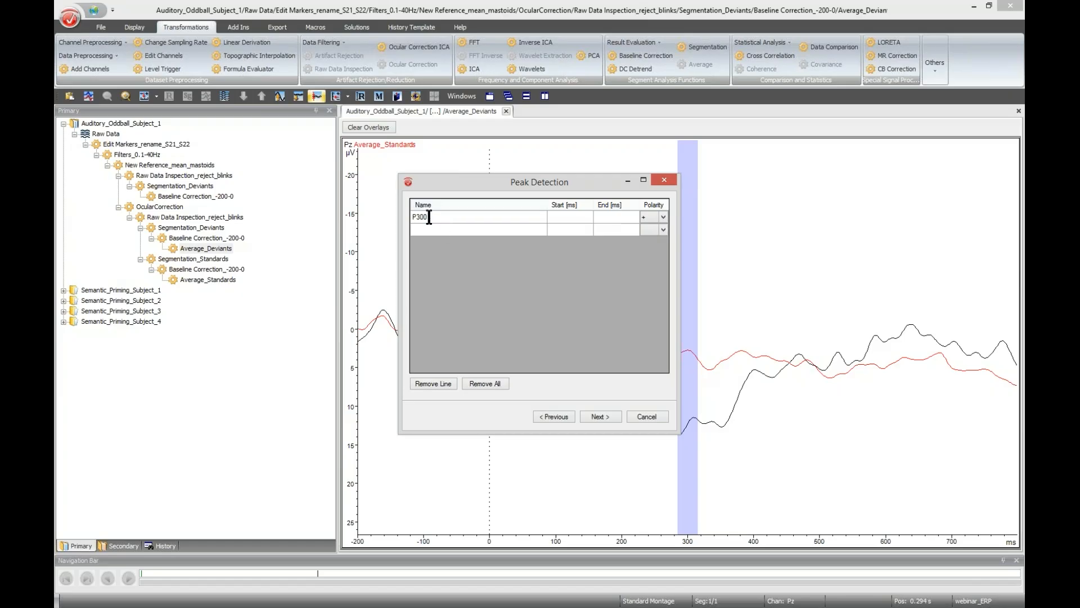
click(565, 216)
text(200)
text(500)
click(664, 217)
click(600, 418)
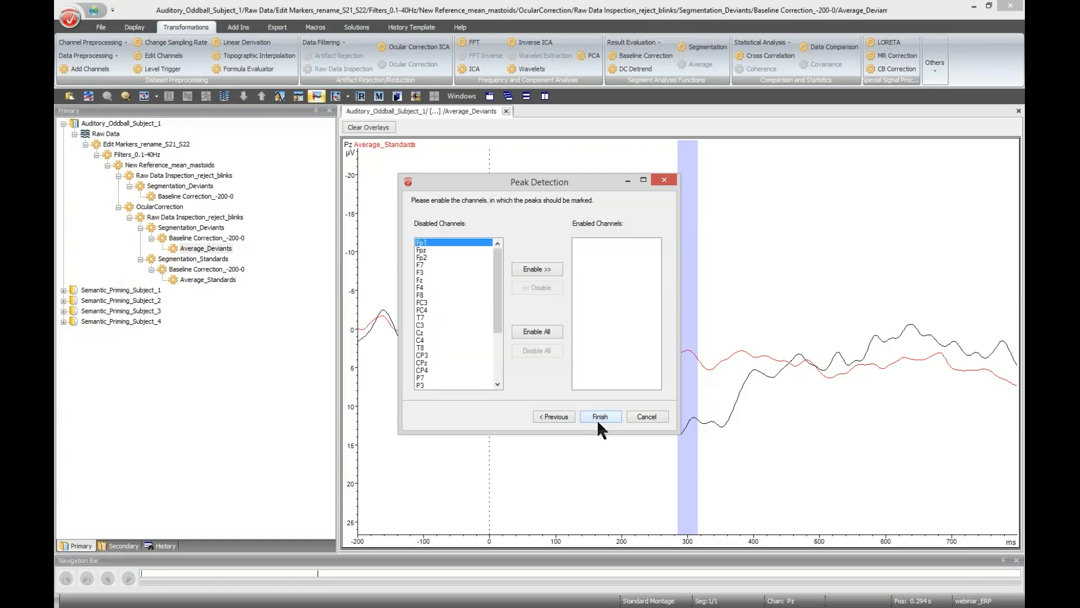
click(537, 332)
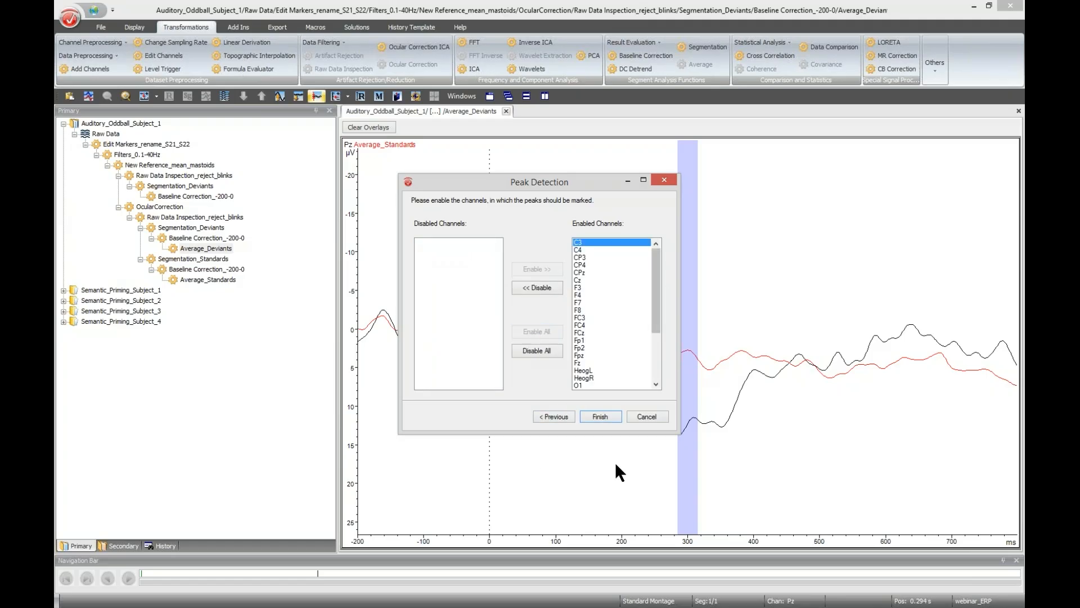
click(609, 418)
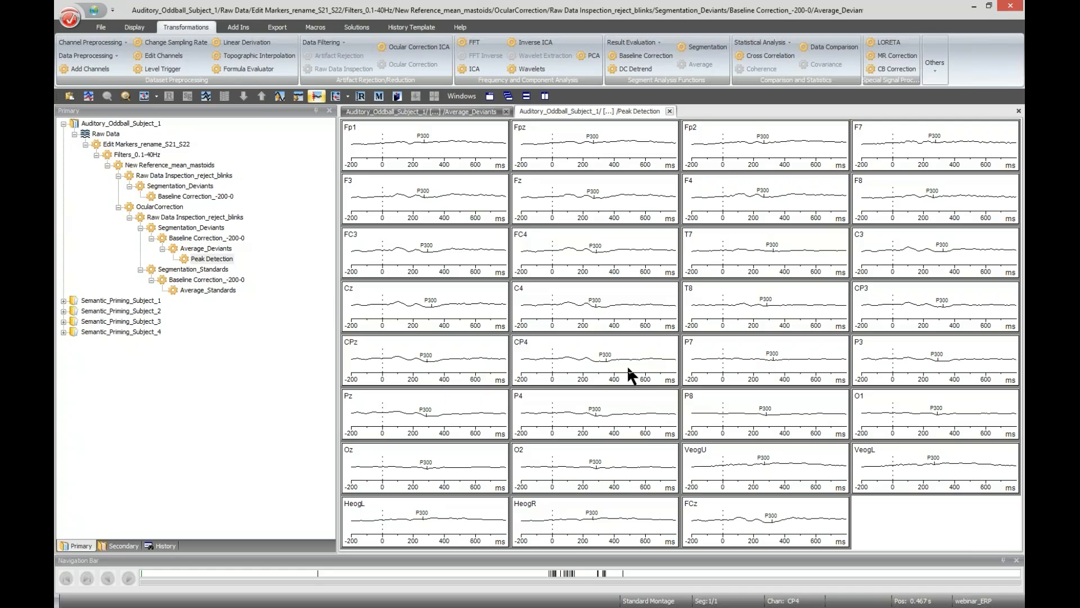
- Rename the Peak Detection node under Average_Deviants to Peak Detection_Deviants
right_click(208, 259)
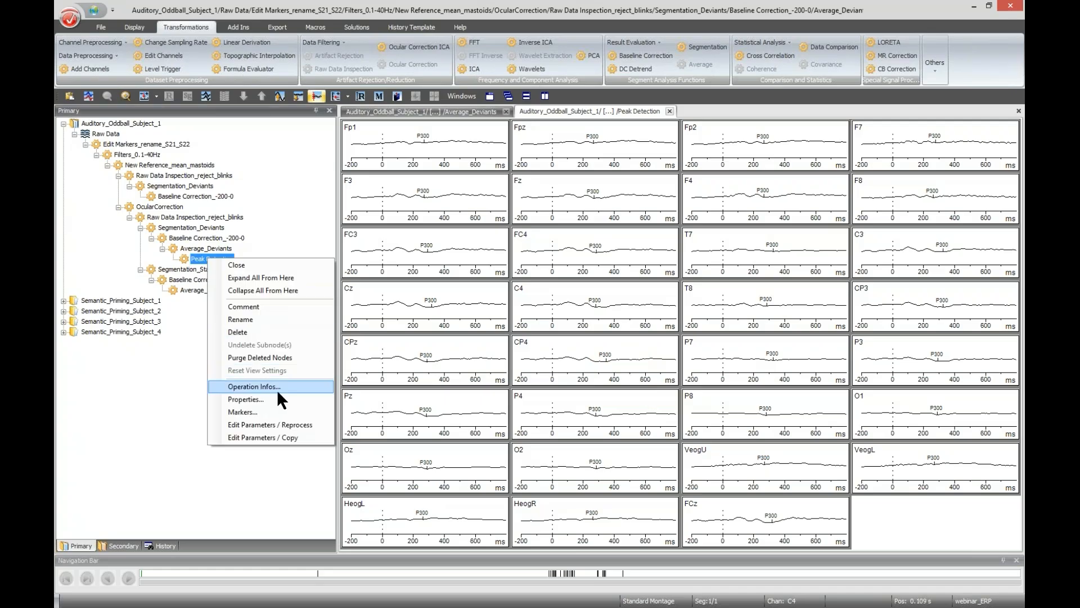
click(260, 318)
click(235, 259)
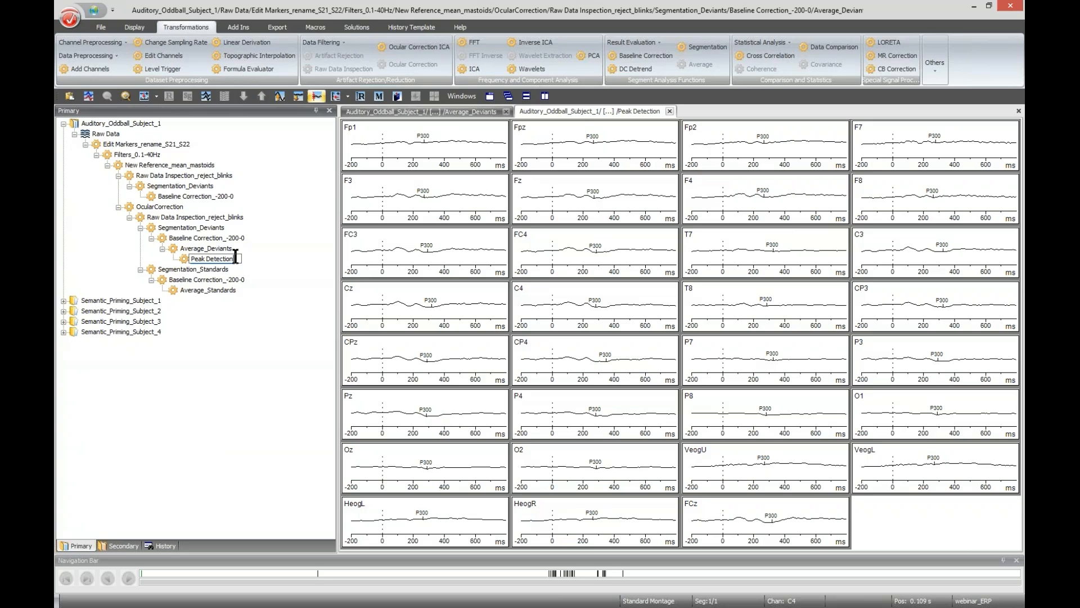
text(_Deviants)
key(Return)
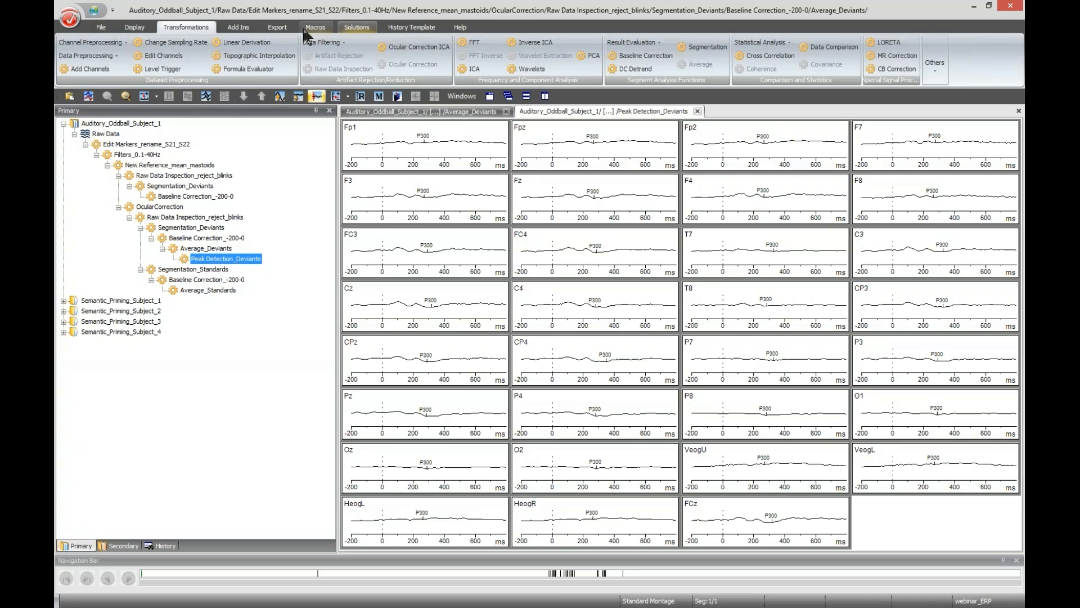
- Close all open data views and set up a Peak Information export for peak P300 from the node Peak Detection_Deviants
click(278, 27)
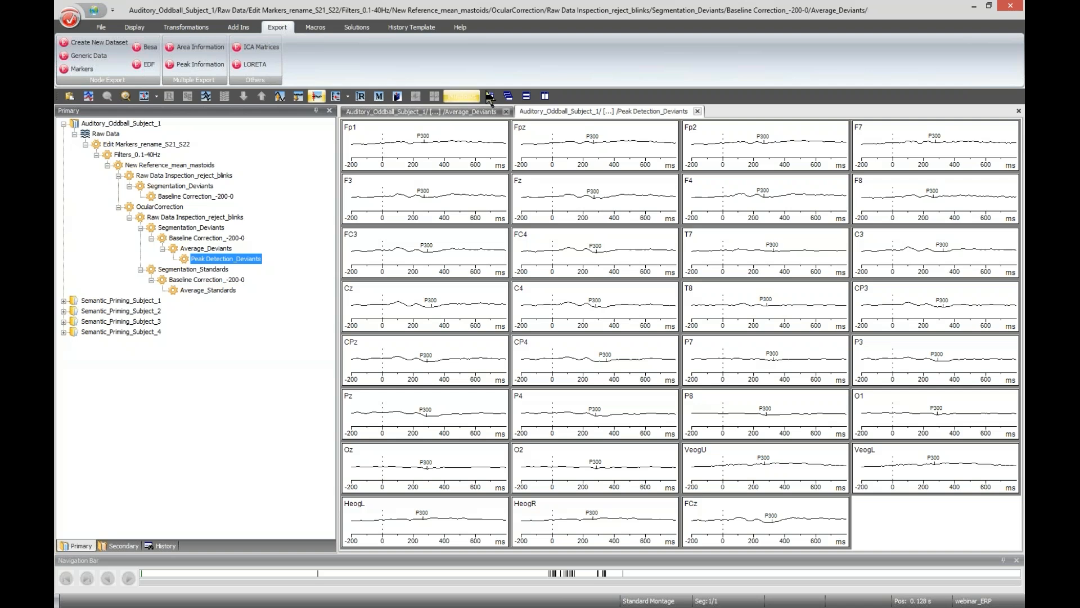
click(469, 97)
click(477, 110)
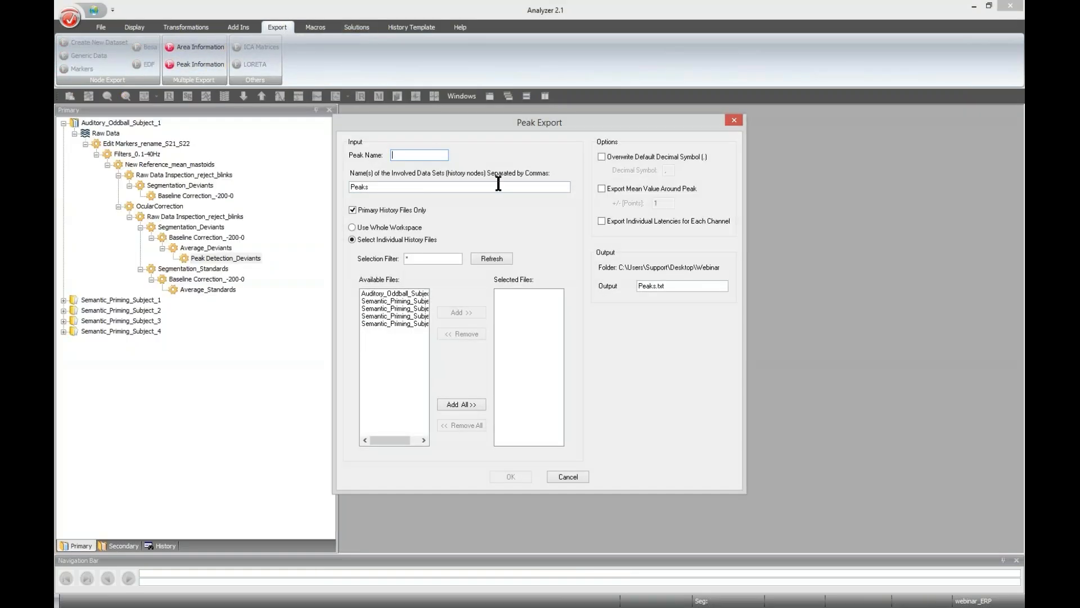
text(P300)
drag(373, 186, 355, 187)
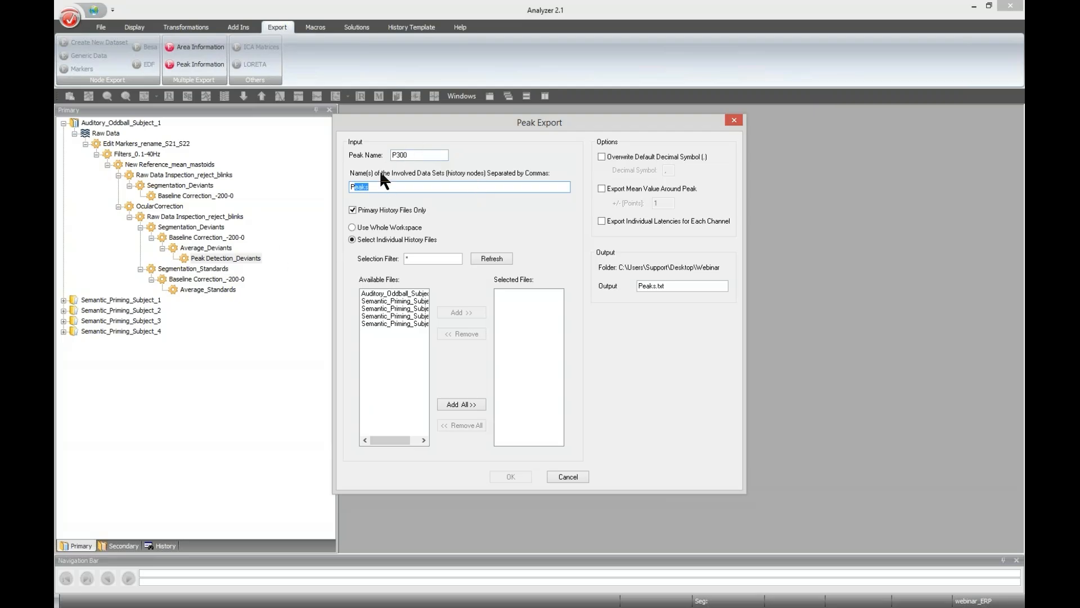
drag(377, 187, 316, 174)
text(Peak Detection_Deviants)
- Select Auditory_Oddball_Subject_1 as the file, enable individual latencies for each channel and run the peak export
click(395, 294)
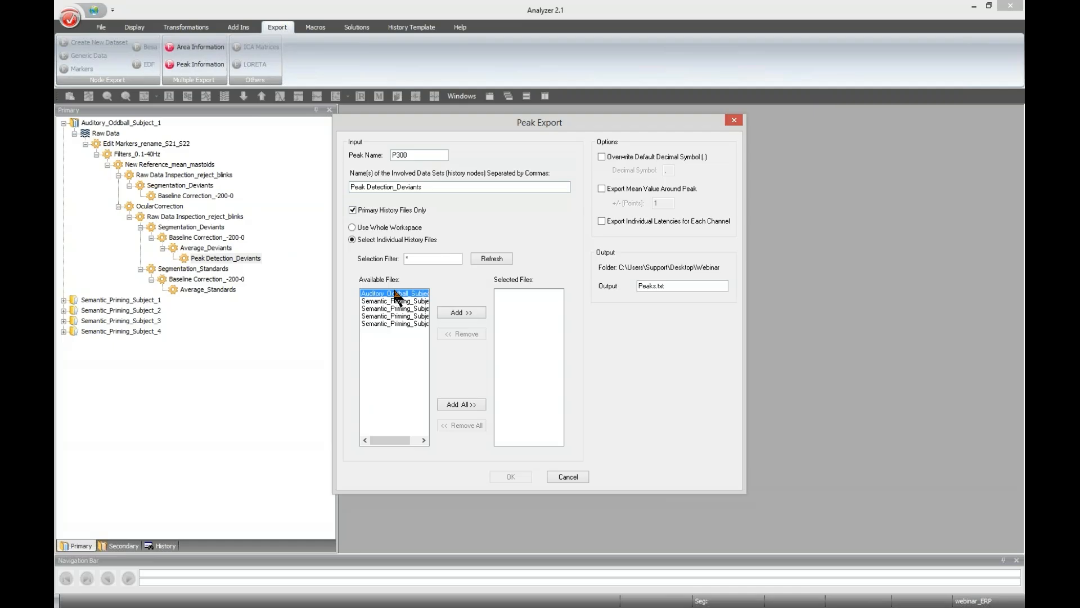
click(452, 311)
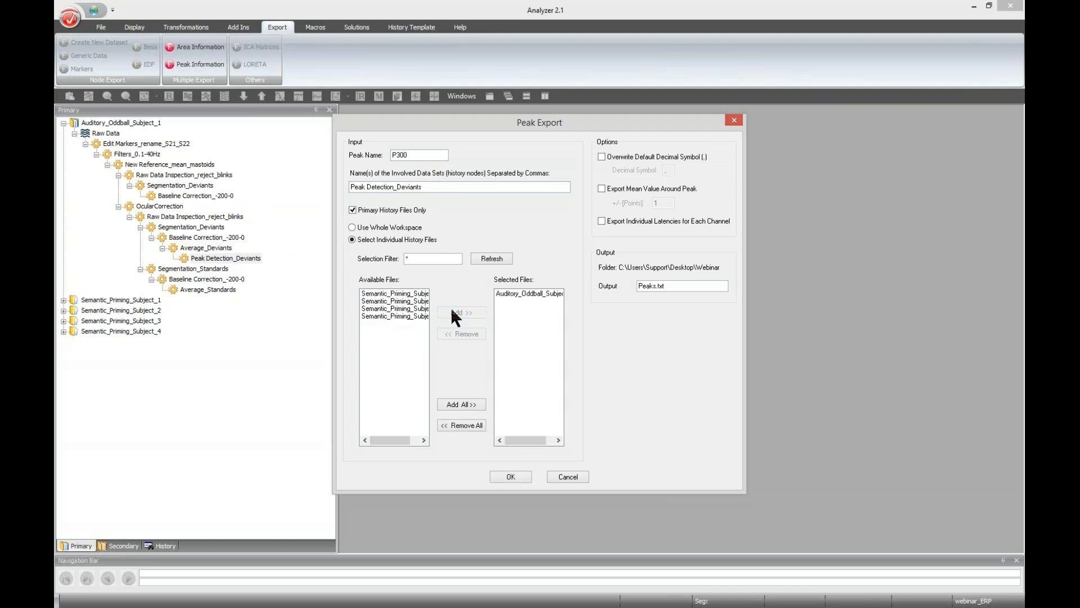
click(457, 189)
click(602, 220)
click(519, 476)
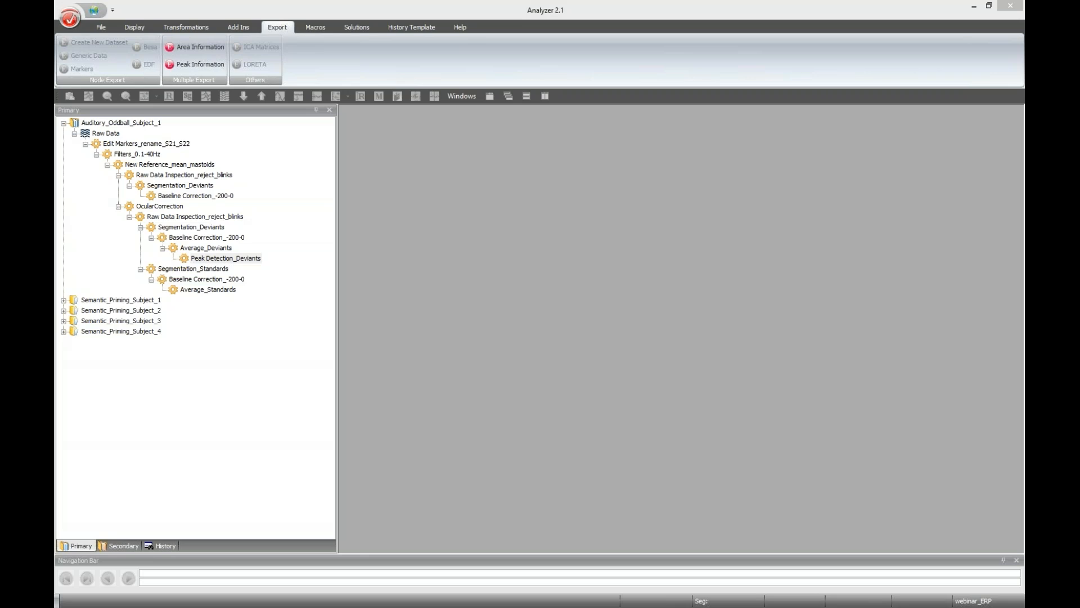
- Switch to the file manager and open the exported Peaks.txt from the Webinar ERP data's export folder
drag(55, 127, 501, 128)
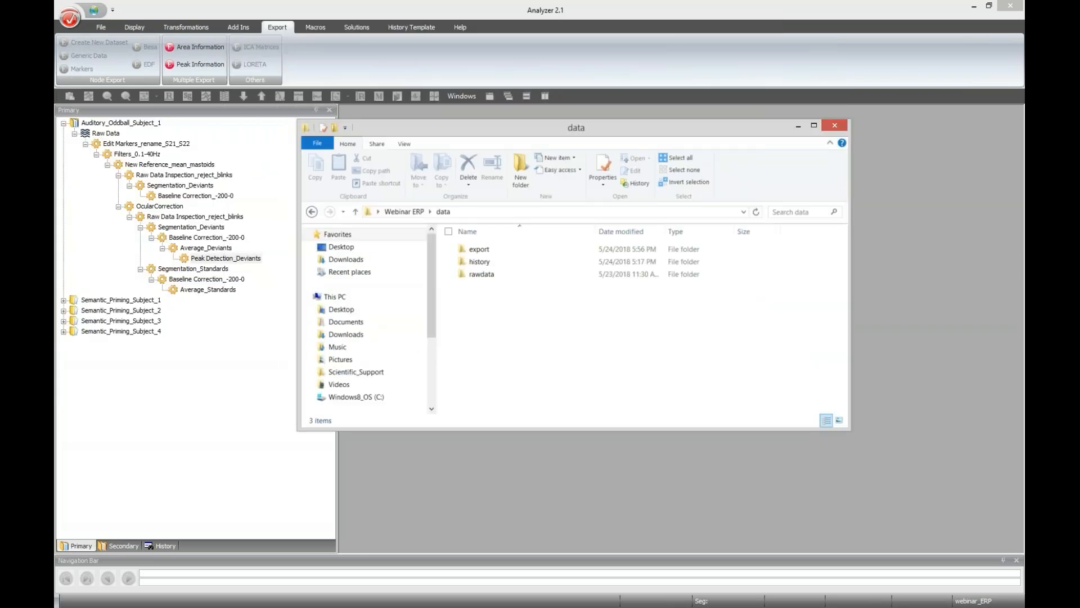
double_click(477, 249)
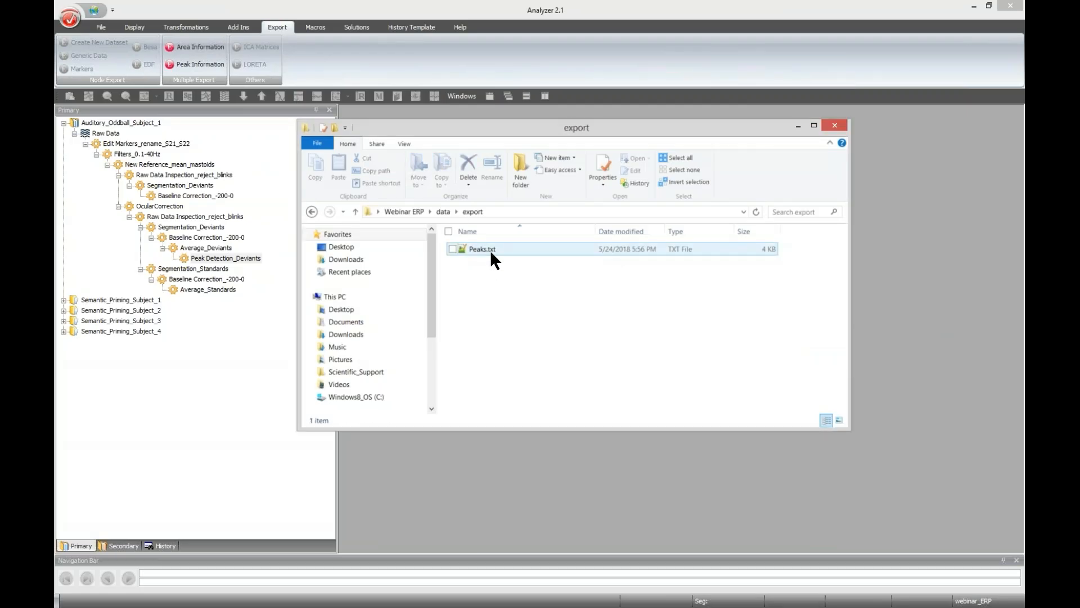
double_click(488, 249)
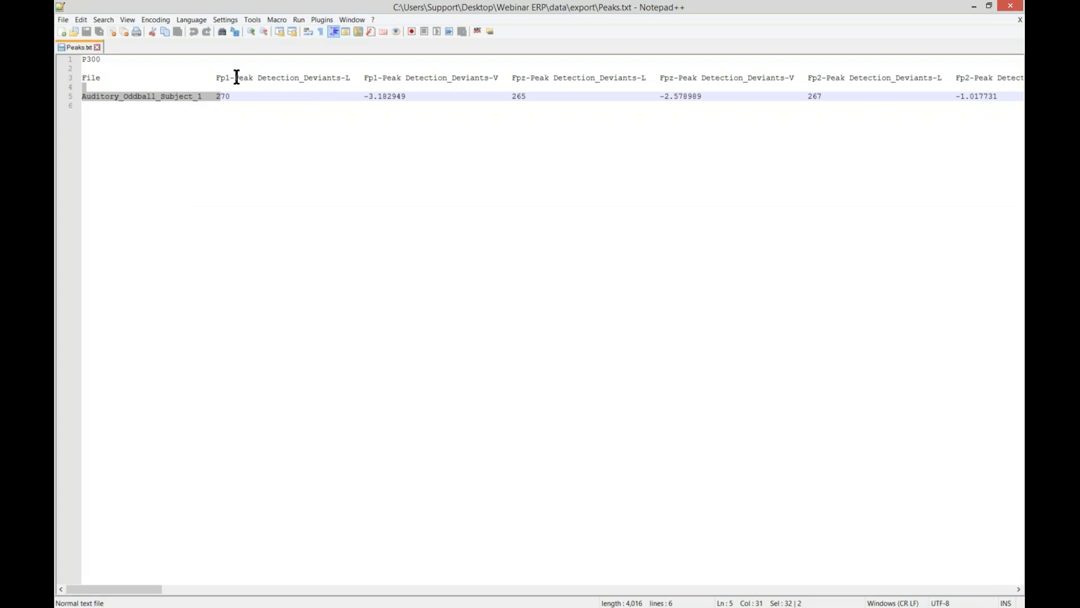
- Examine the per-channel latency and voltage columns in Peaks.txt, then close the file and its folder
drag(237, 77, 346, 79)
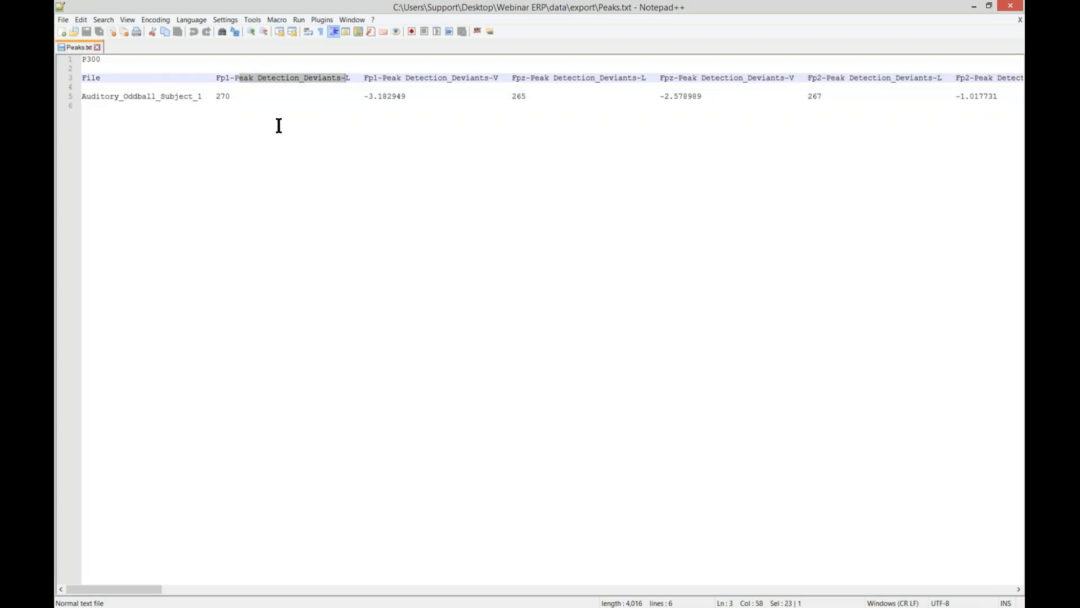
click(225, 80)
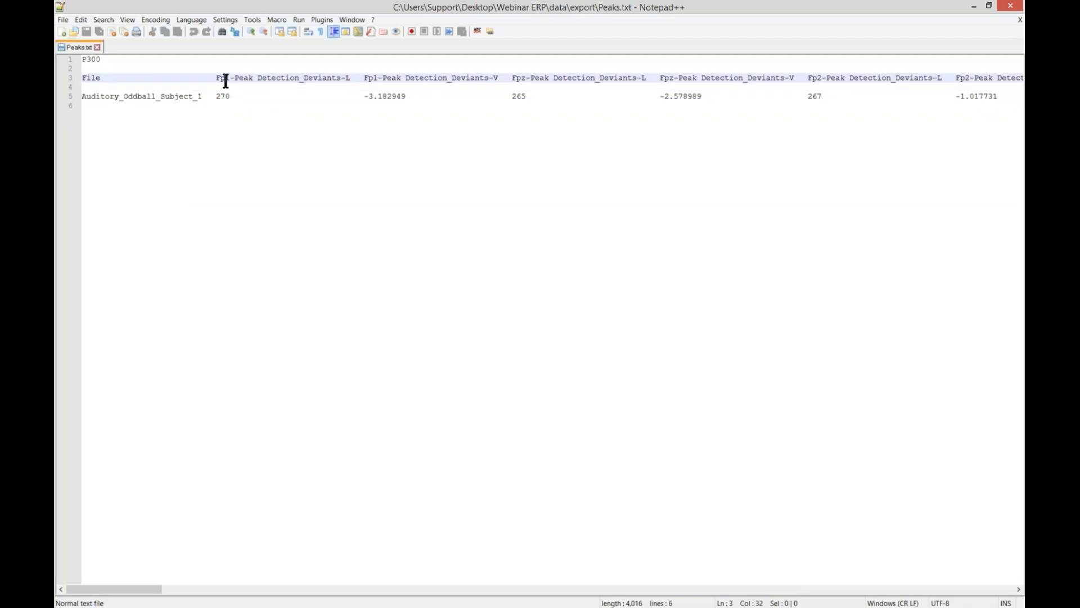
drag(371, 82, 369, 81)
drag(352, 78, 345, 77)
drag(502, 78, 489, 78)
click(1011, 5)
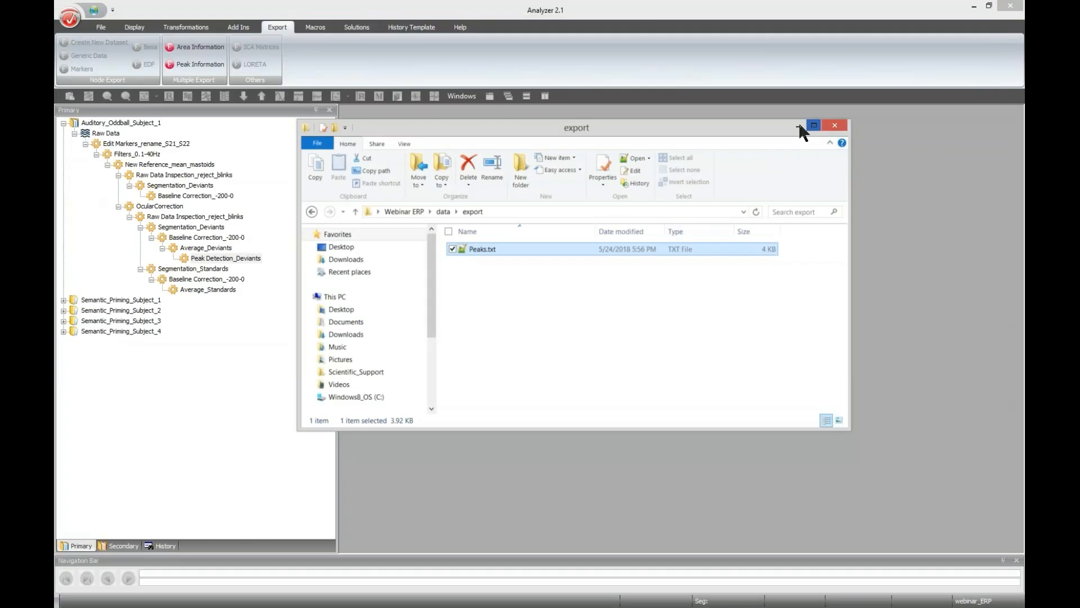
click(835, 127)
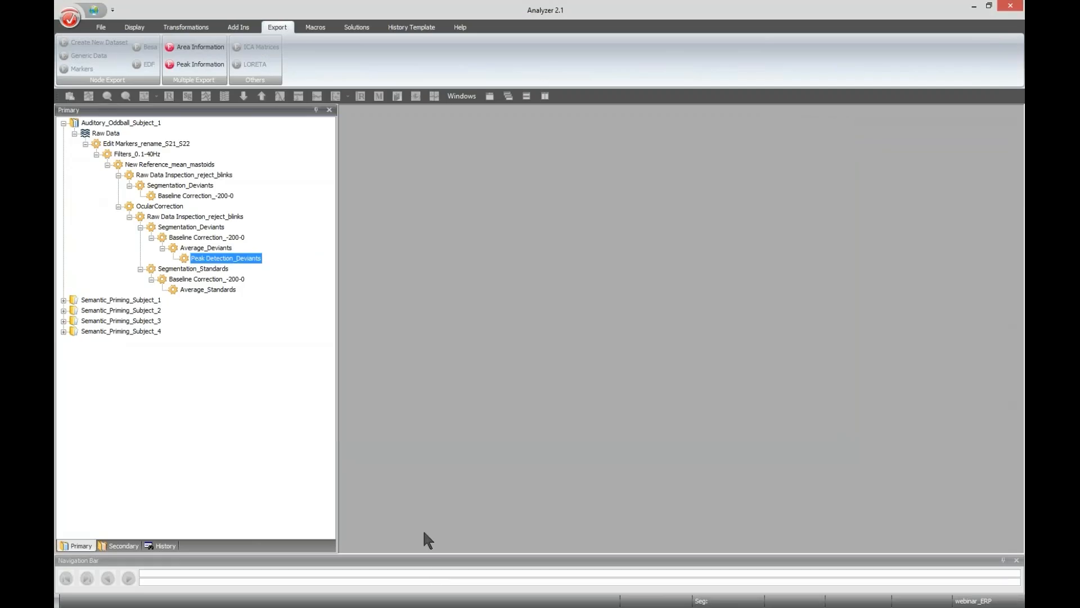
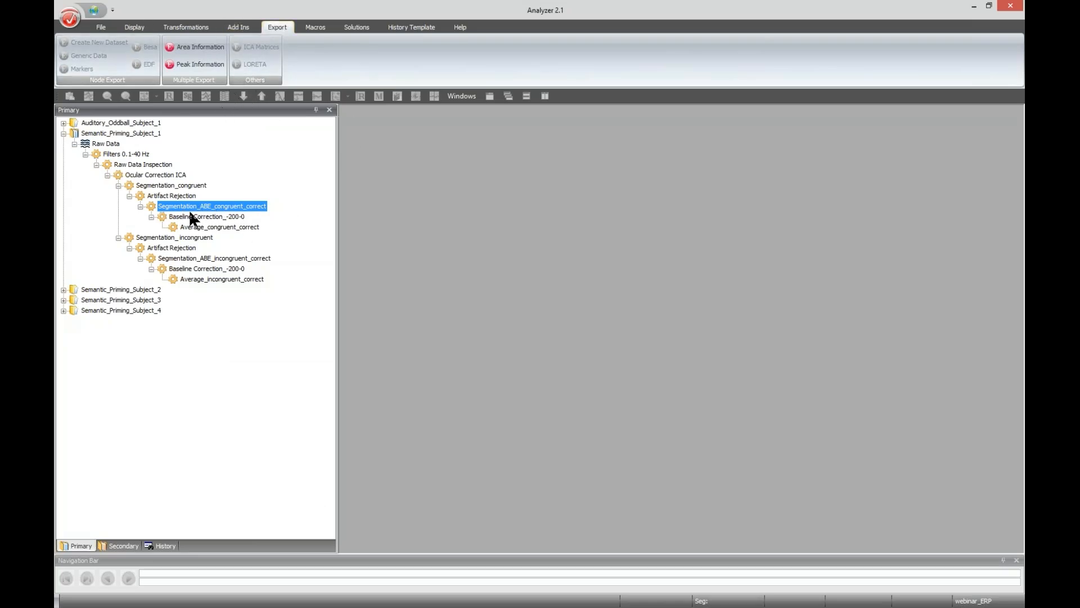
- Inspect the markers and Advanced Boolean Expression of Semantic_Priming_Subject_1's Segmentation_ABE_congruent_correct, then leave the segmentation settings without changes
right_click(255, 208)
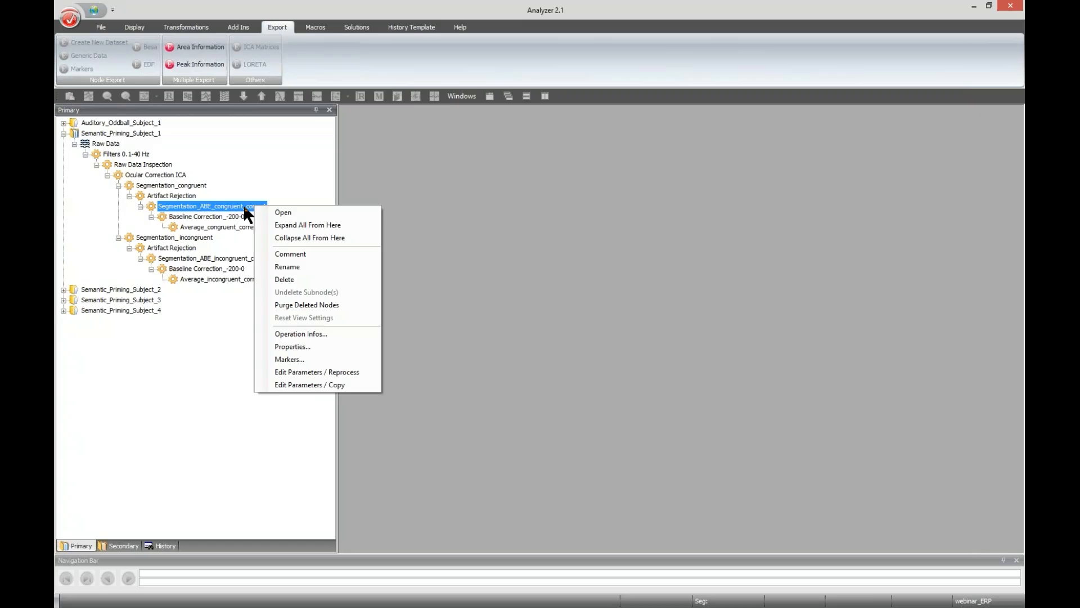
click(345, 373)
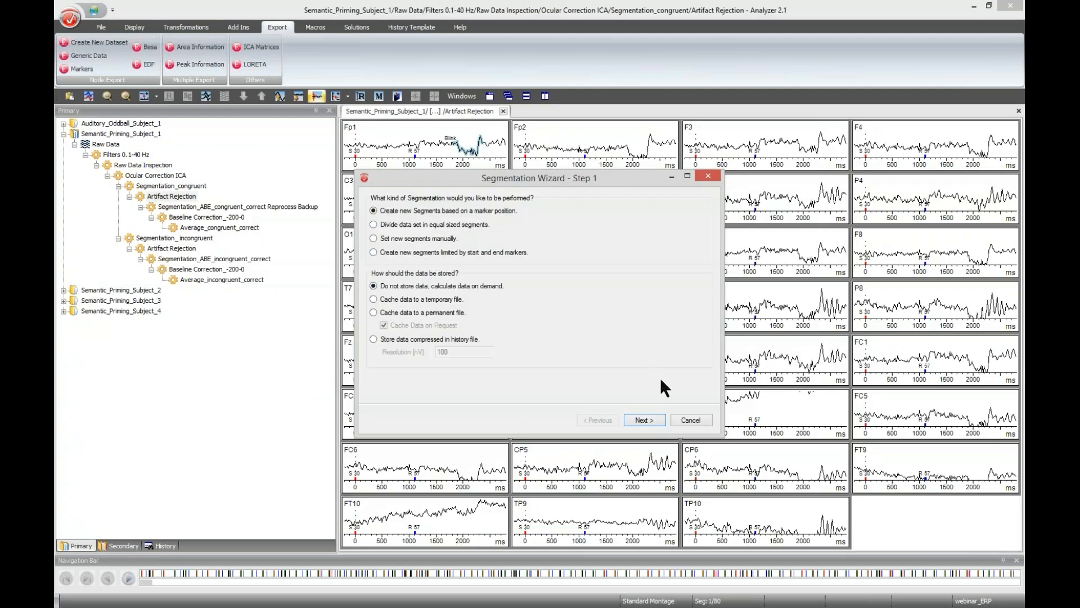
click(645, 420)
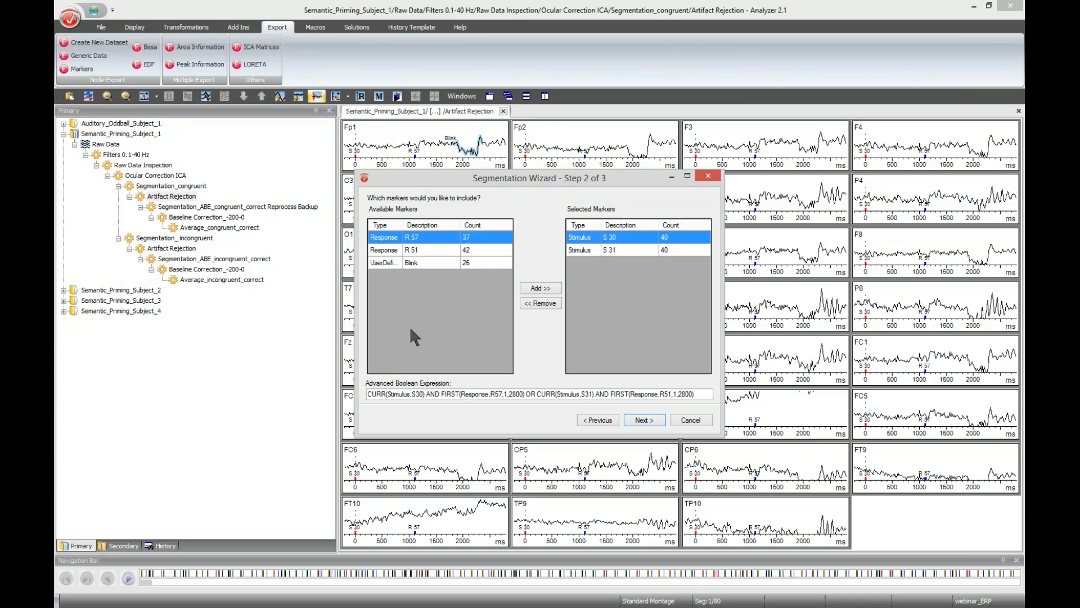
drag(368, 393, 708, 422)
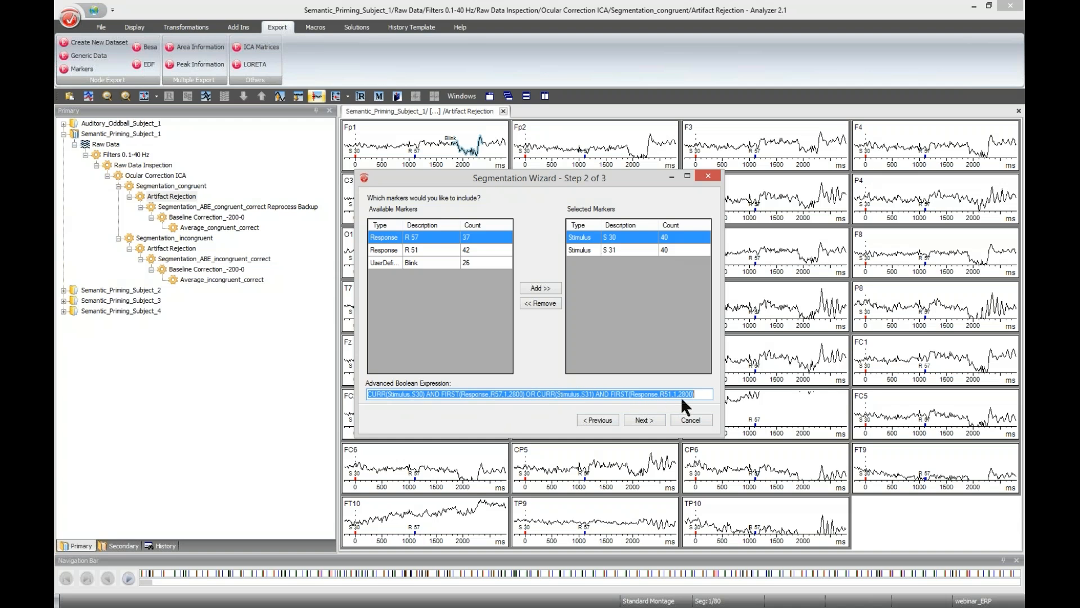
click(698, 394)
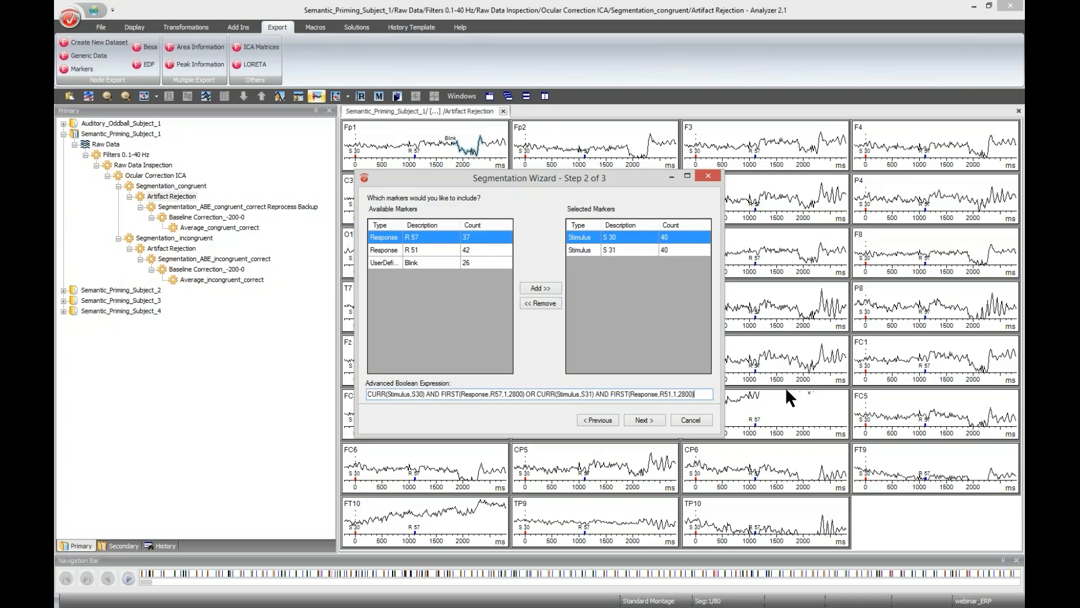
click(691, 420)
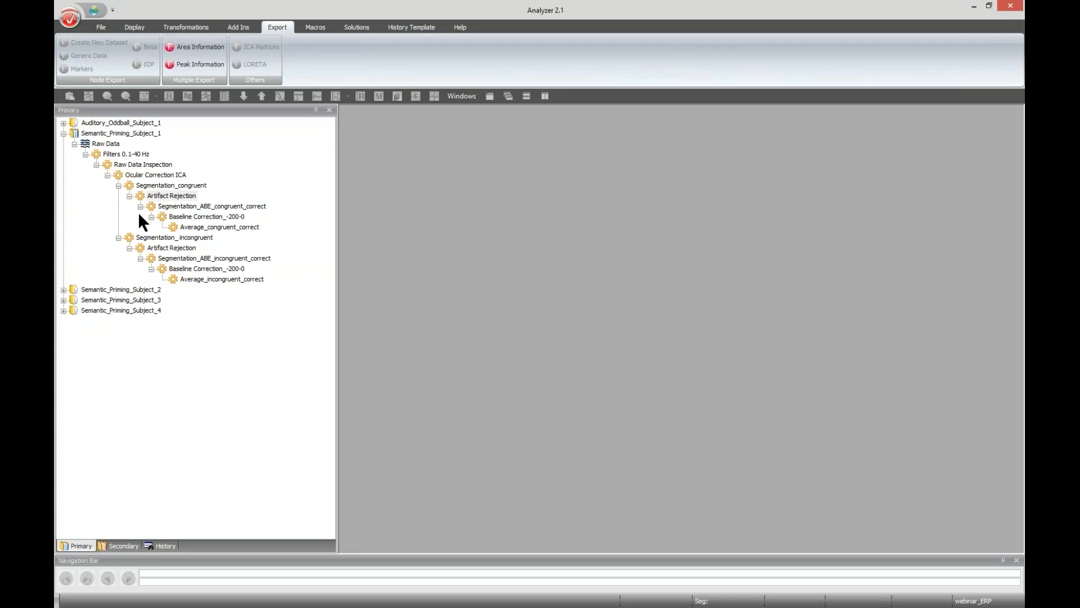
- View Semantic_Priming_Subject_1's Segmentation_congruent, Segmentation_ABE_congruent_correct and Average_congruent_correct data sets
double_click(155, 186)
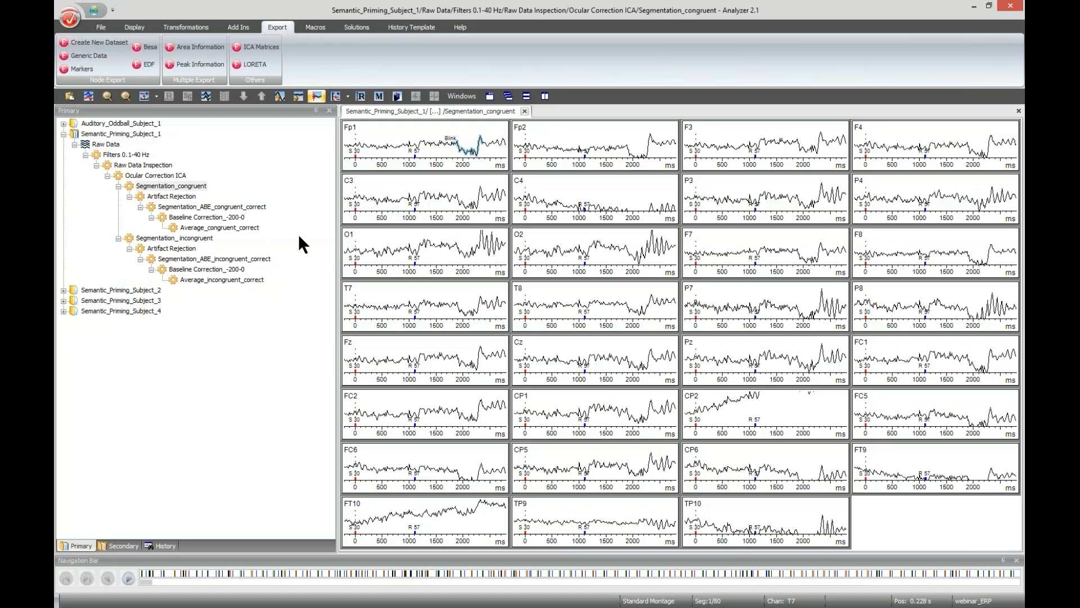
double_click(209, 208)
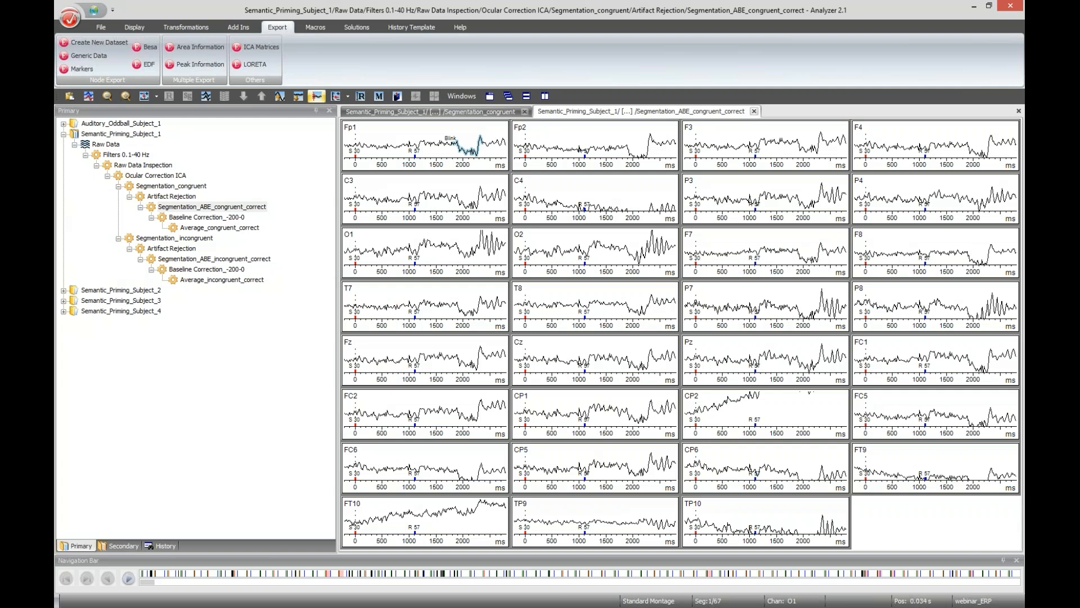
double_click(235, 224)
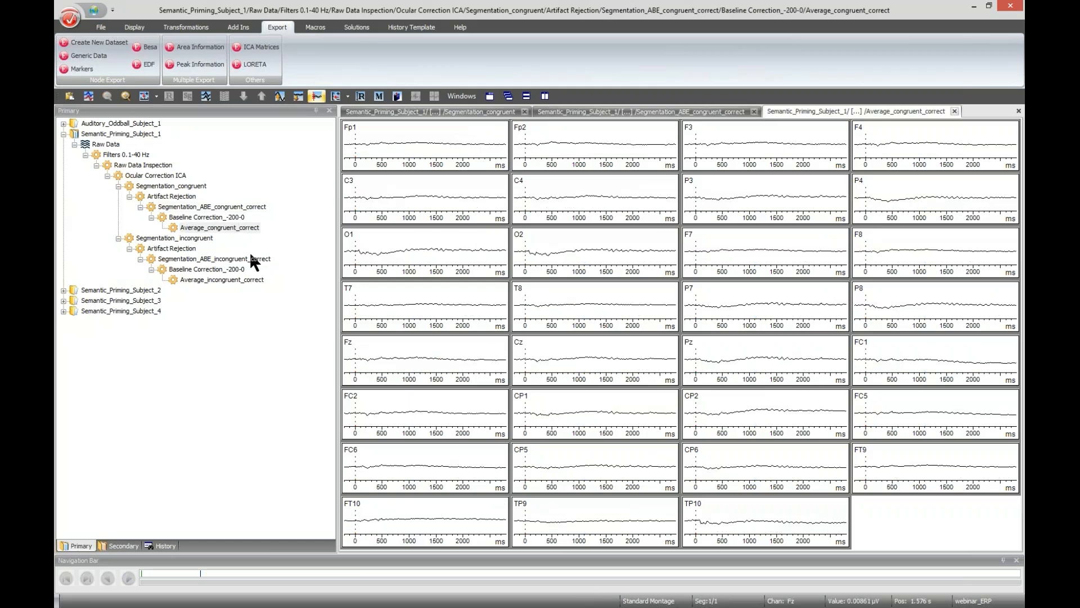
- Check the number of segments used for Average_congruent_correct in its operation infos
click(235, 224)
right_click(235, 224)
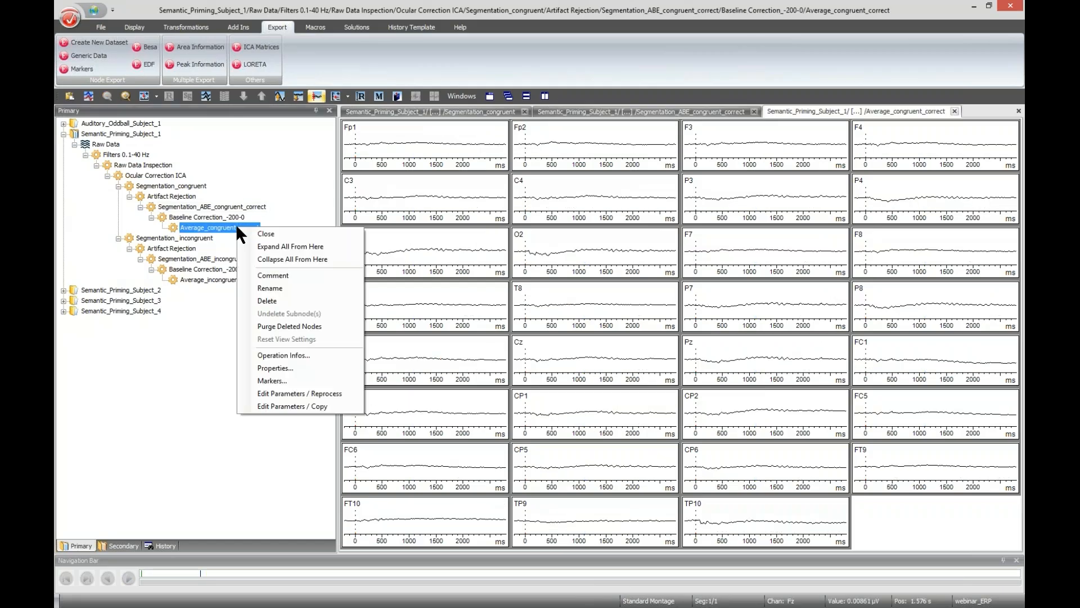
click(302, 353)
triple_click(524, 223)
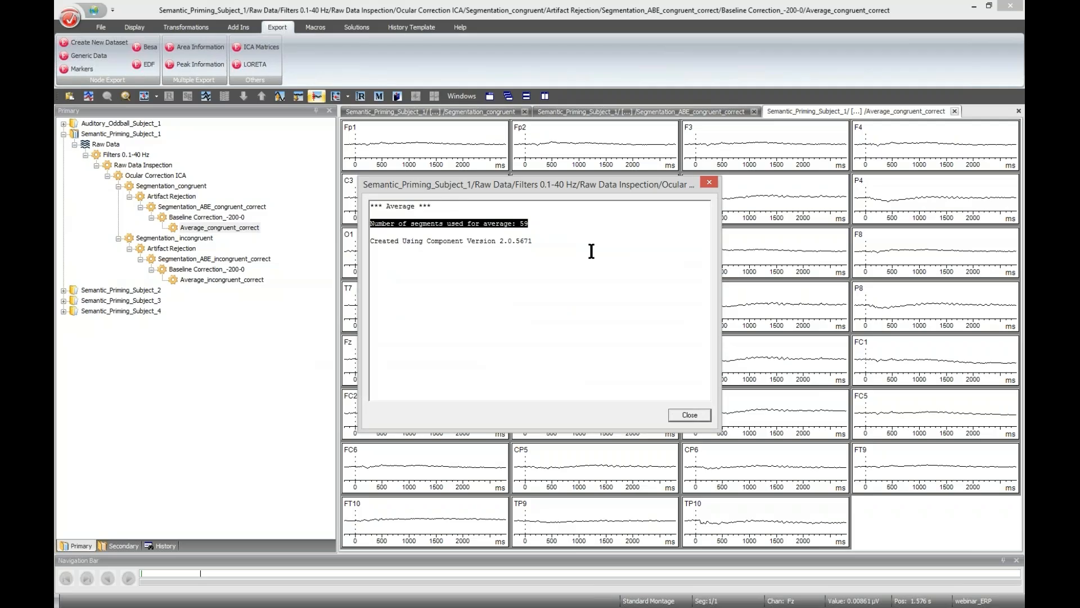
click(689, 415)
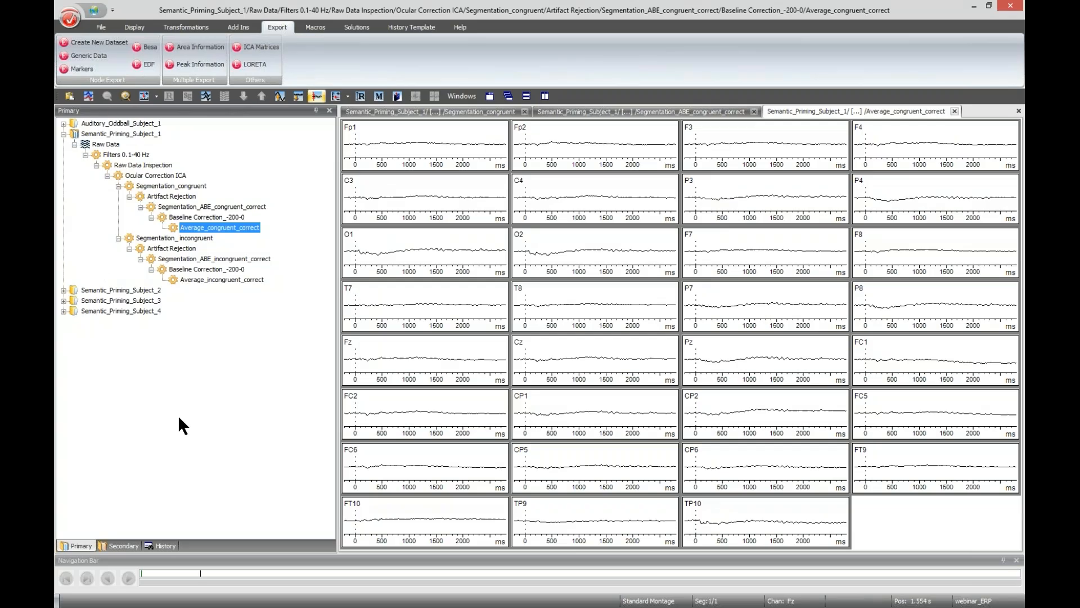
- Expand the Semantic_Priming_Subject_2 history tree and close all open data views
double_click(152, 287)
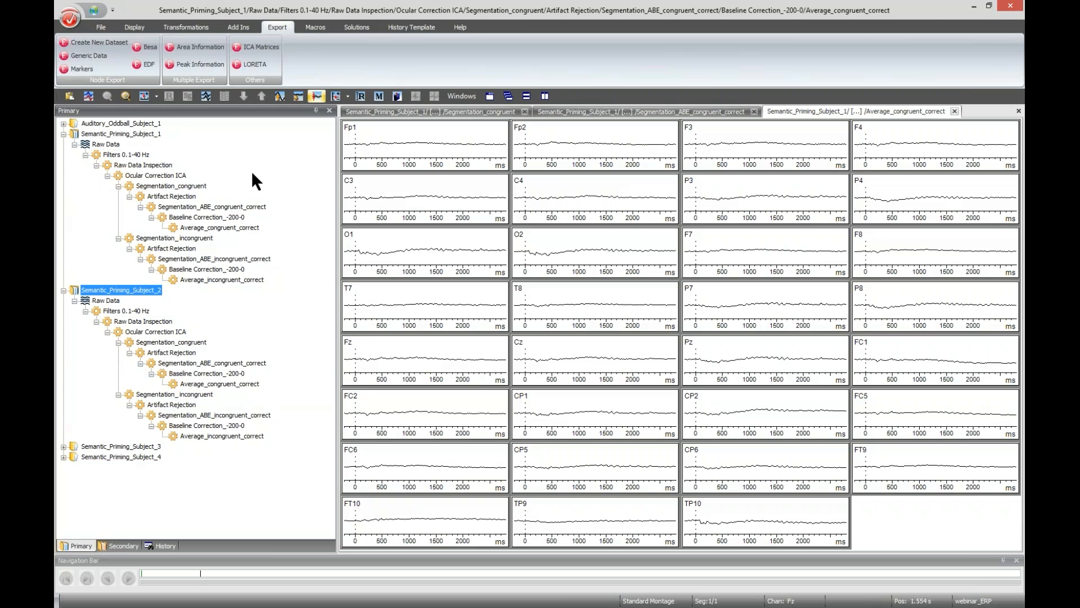
click(465, 96)
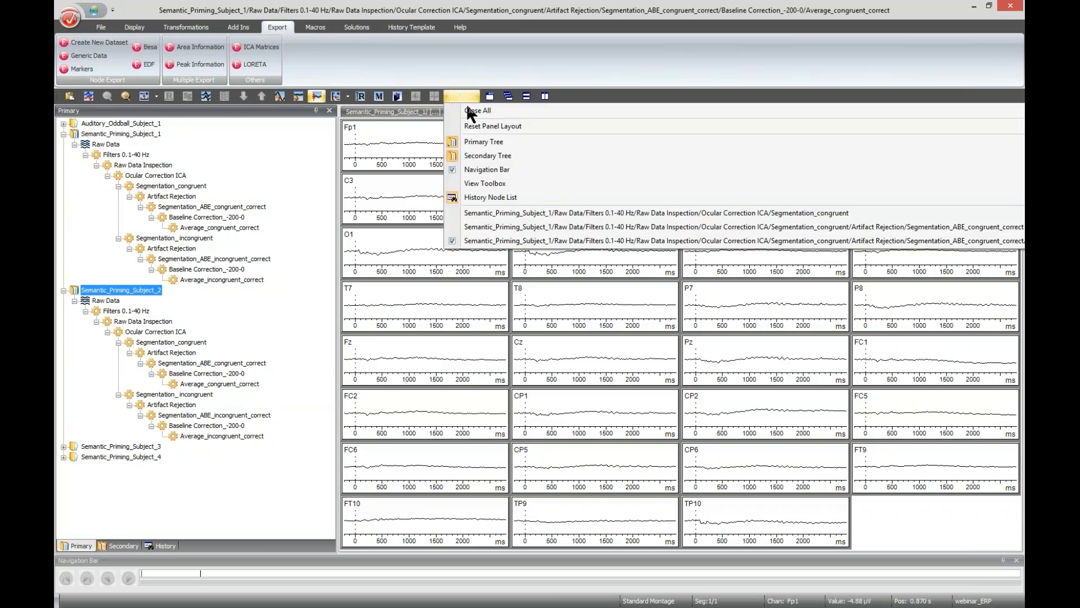
click(470, 111)
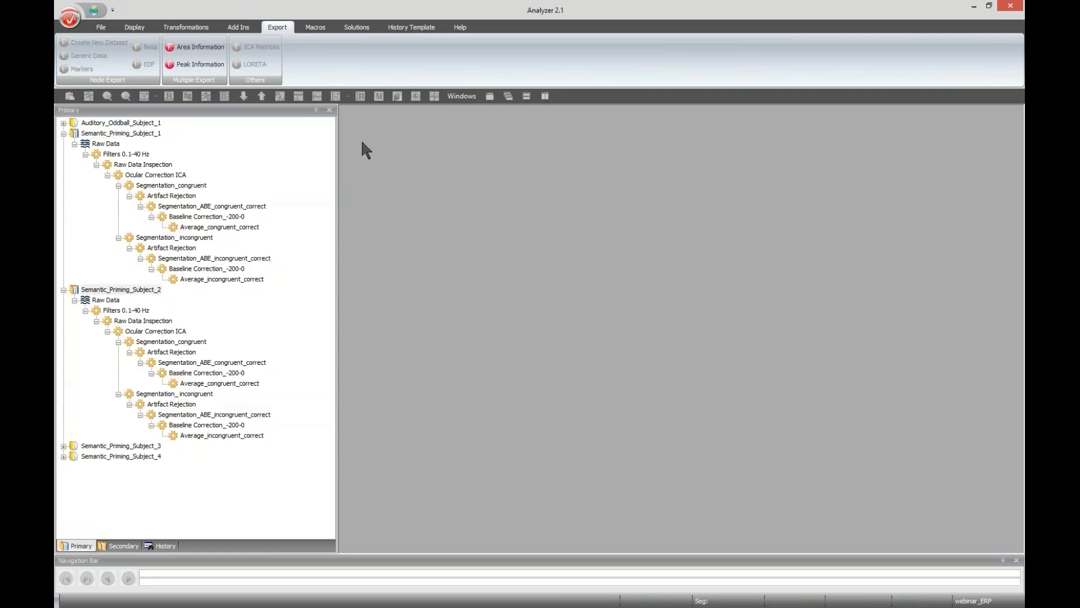
- Start a Grand Average and enter Average_congruent_correct as the first input history node
click(192, 28)
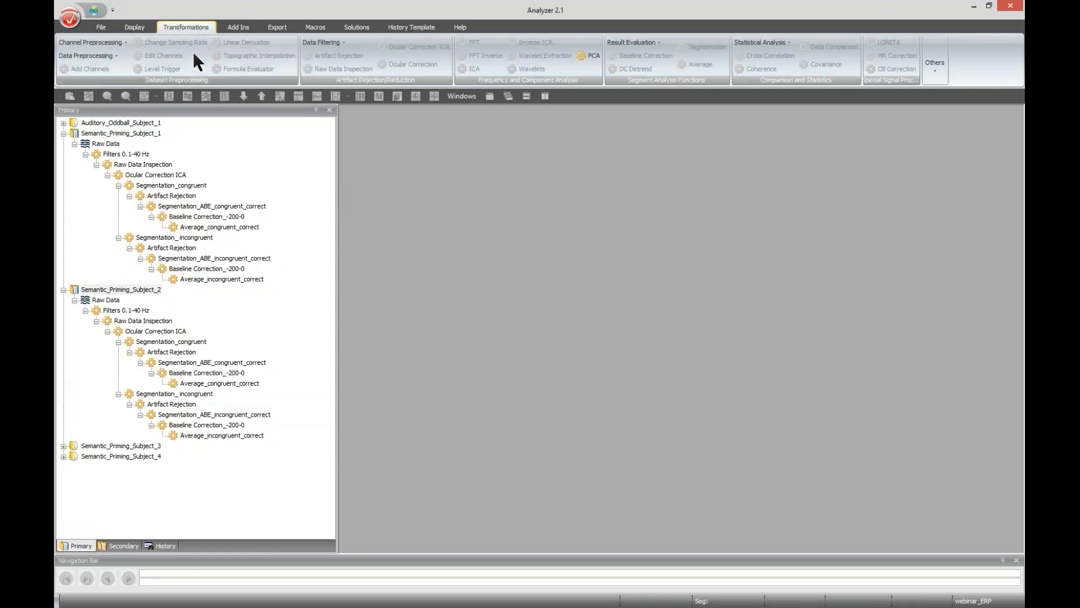
click(642, 41)
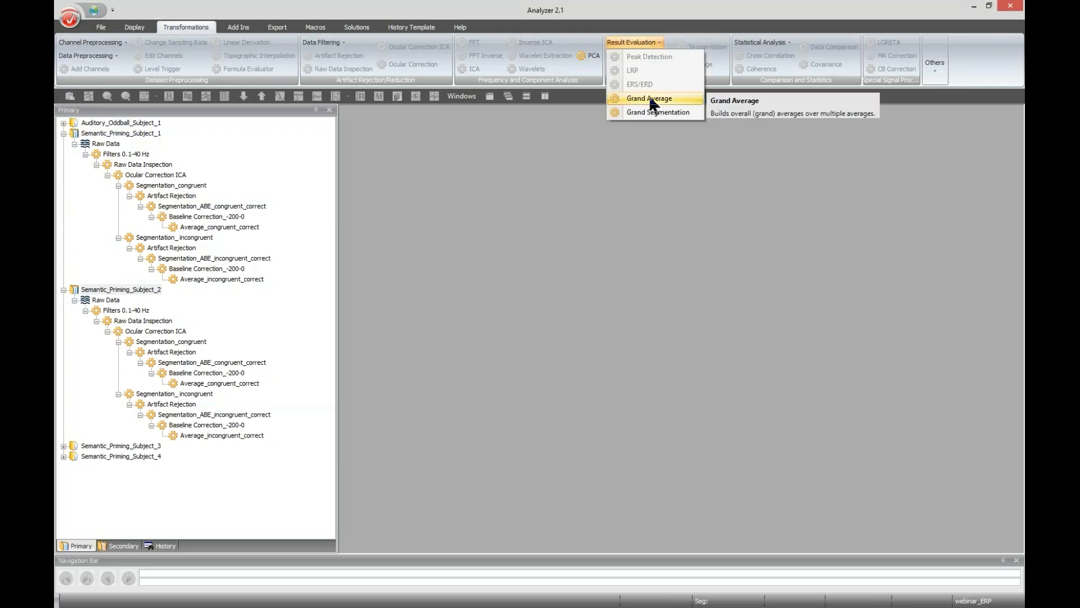
click(650, 99)
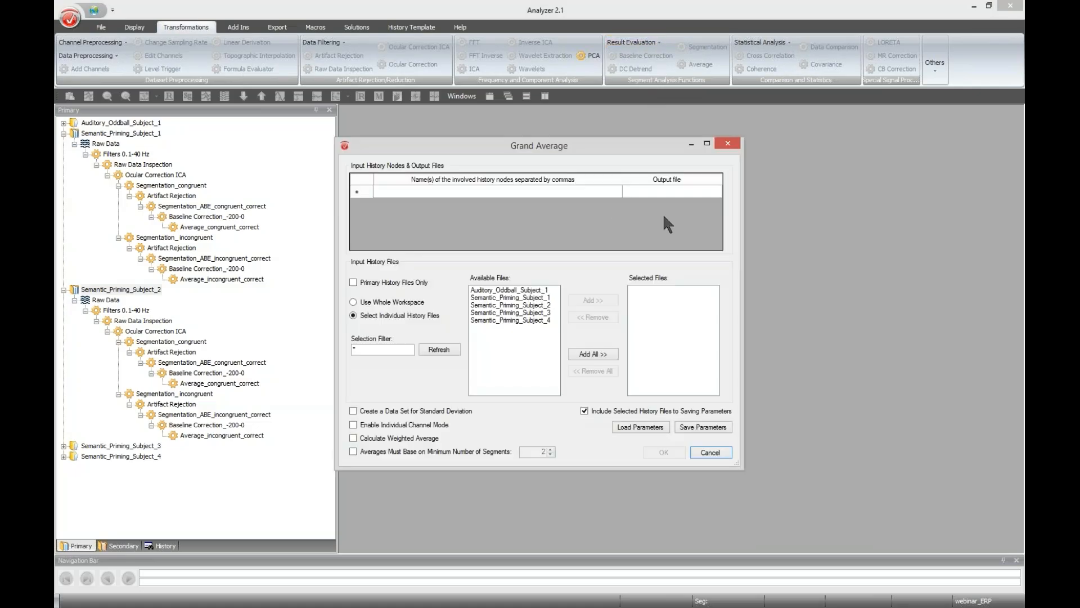
click(466, 191)
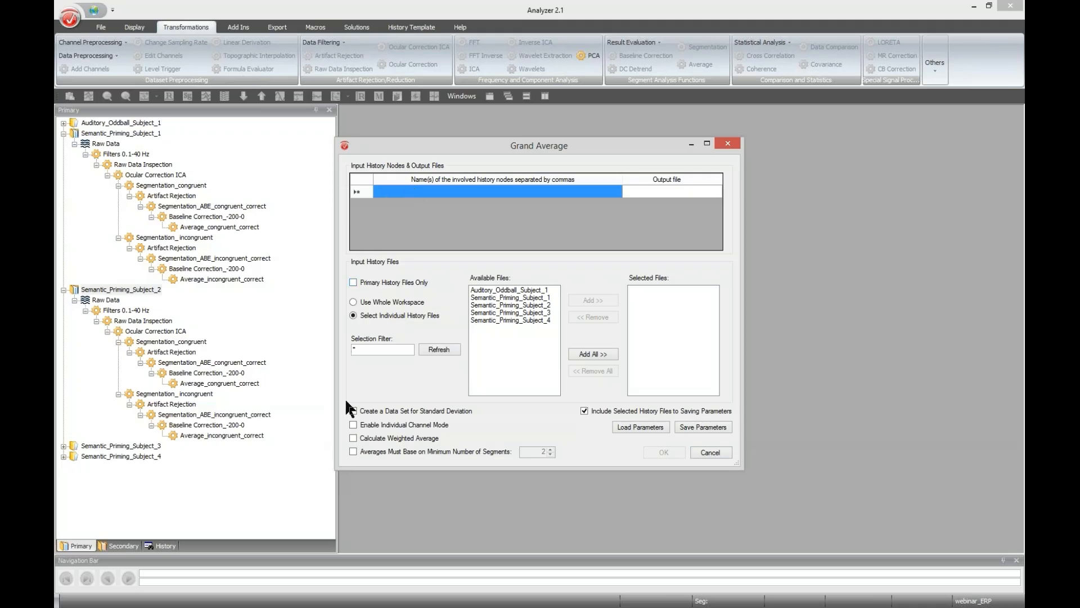
click(233, 226)
click(391, 192)
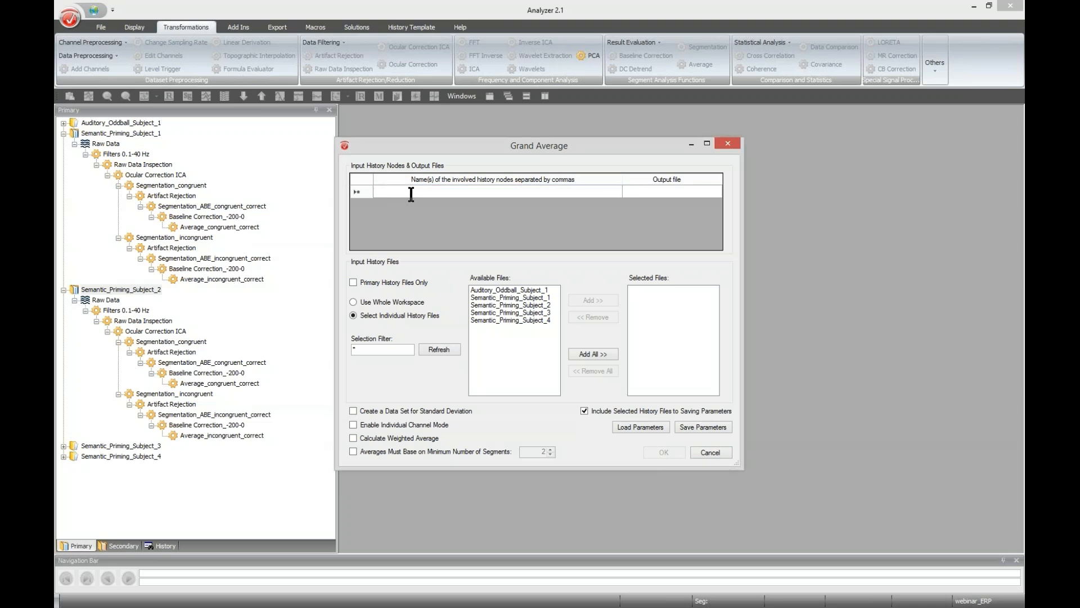
text(Average)
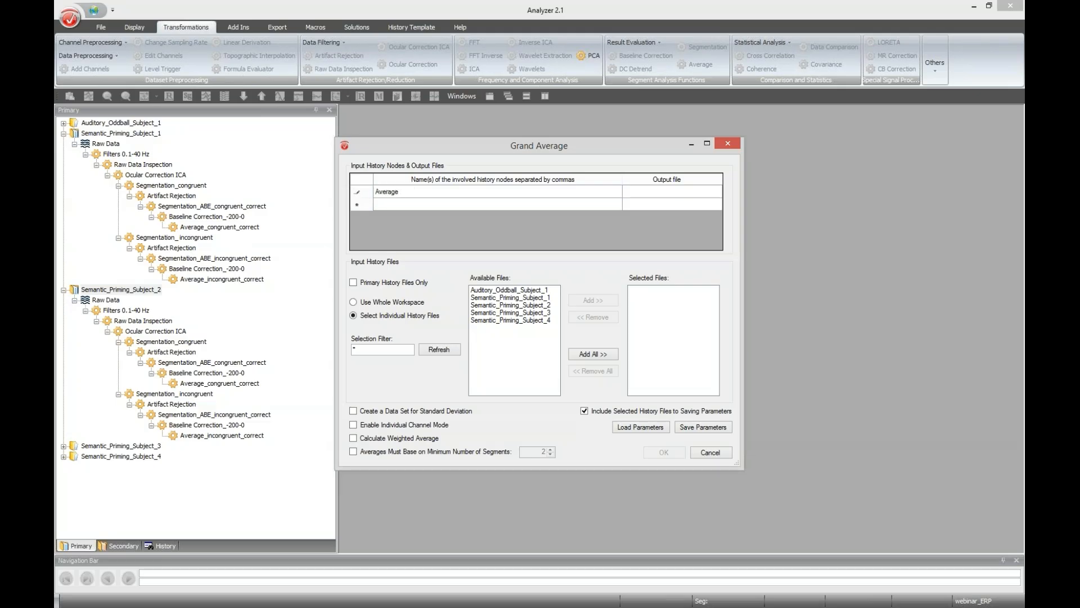
text(_congruent_correct)
- Copy the first node name into a second entry and change it to Average_incongruent_correct
drag(457, 193, 368, 172)
key(ctrl+c)
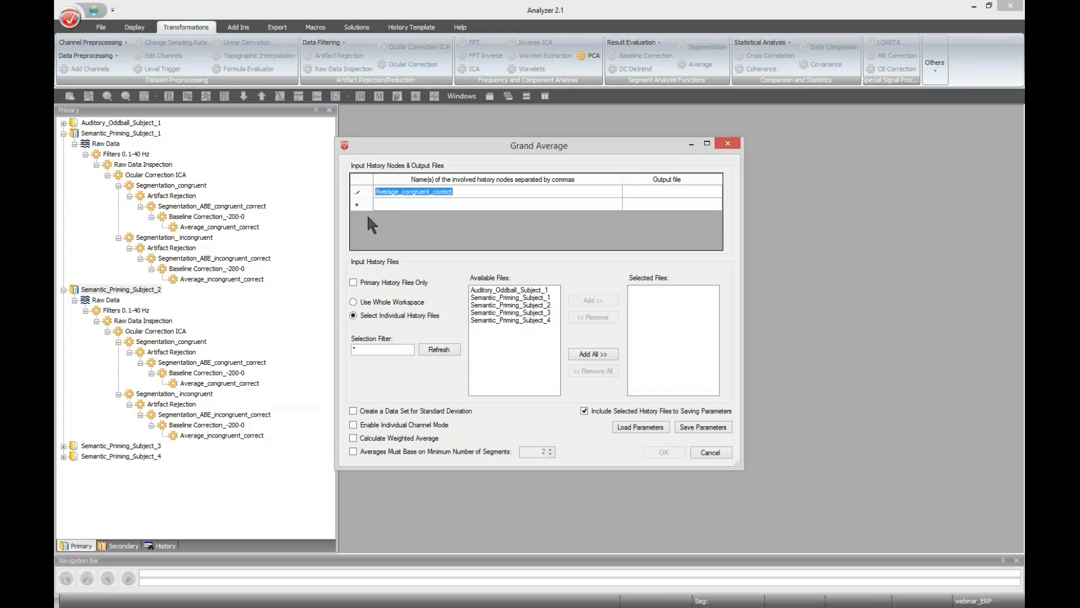
click(431, 204)
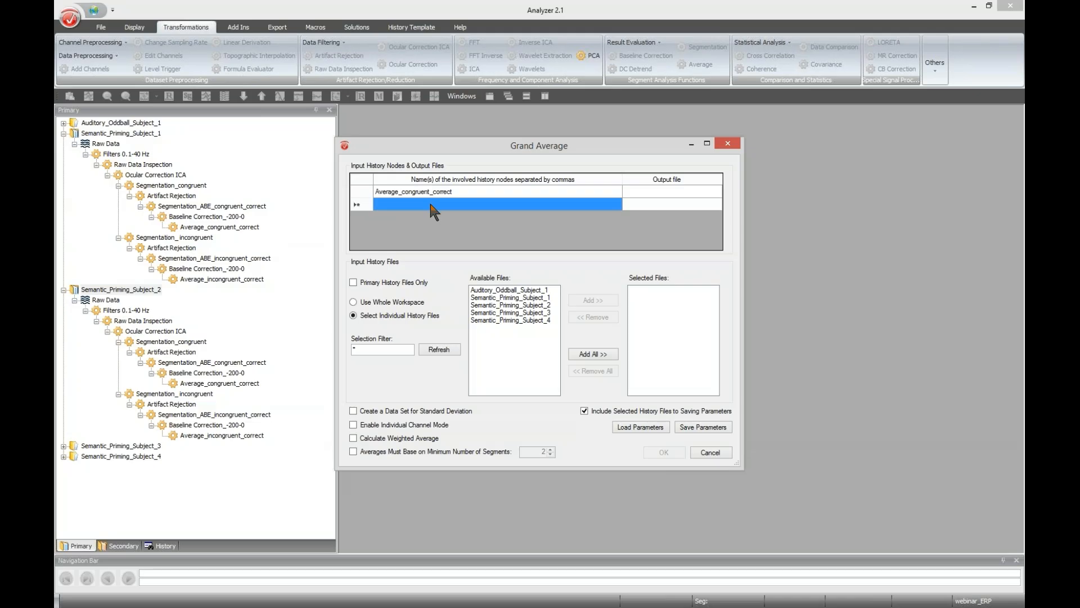
click(433, 205)
key(ctrl+v)
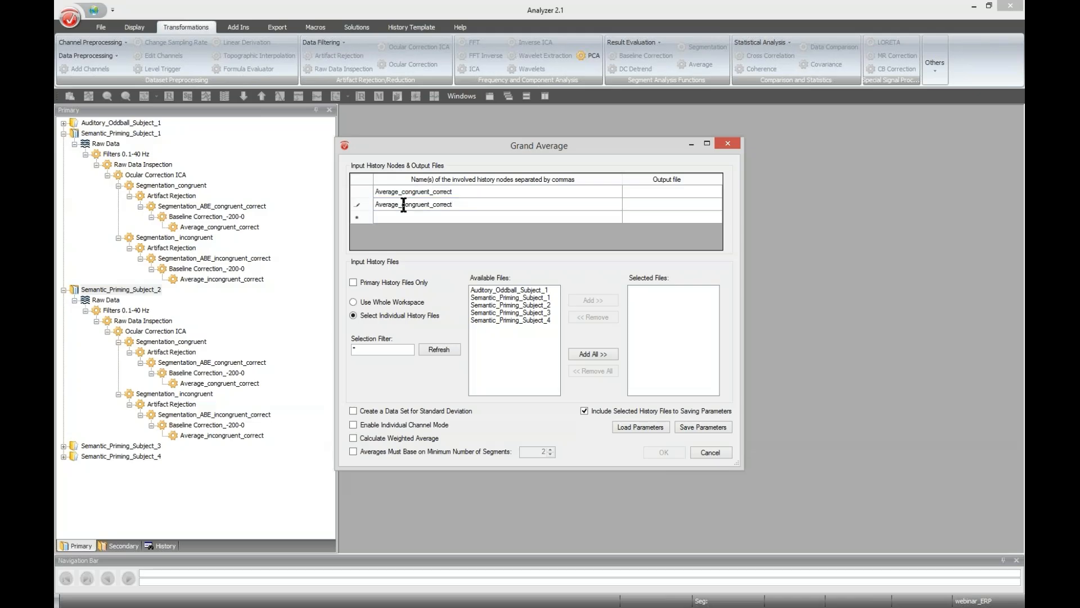
click(439, 218)
text(in)
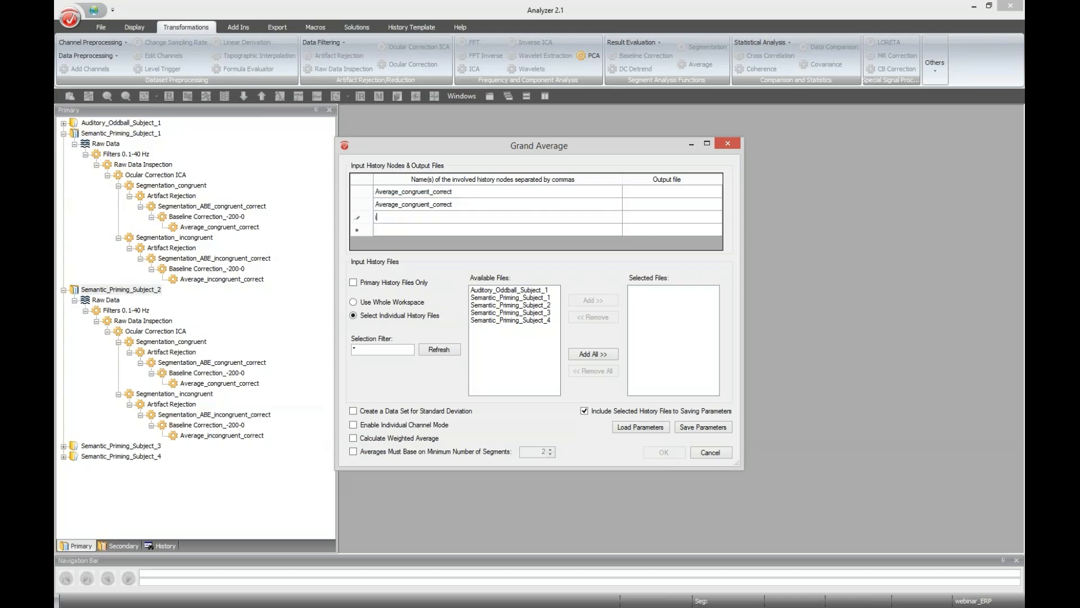
click(402, 203)
click(404, 204)
text(in)
- Clear and delete the stray third row of the Grand Average input nodes
click(400, 226)
click(399, 219)
click(399, 219)
click(399, 218)
key(BackSpace)
key(BackSpace)
click(481, 204)
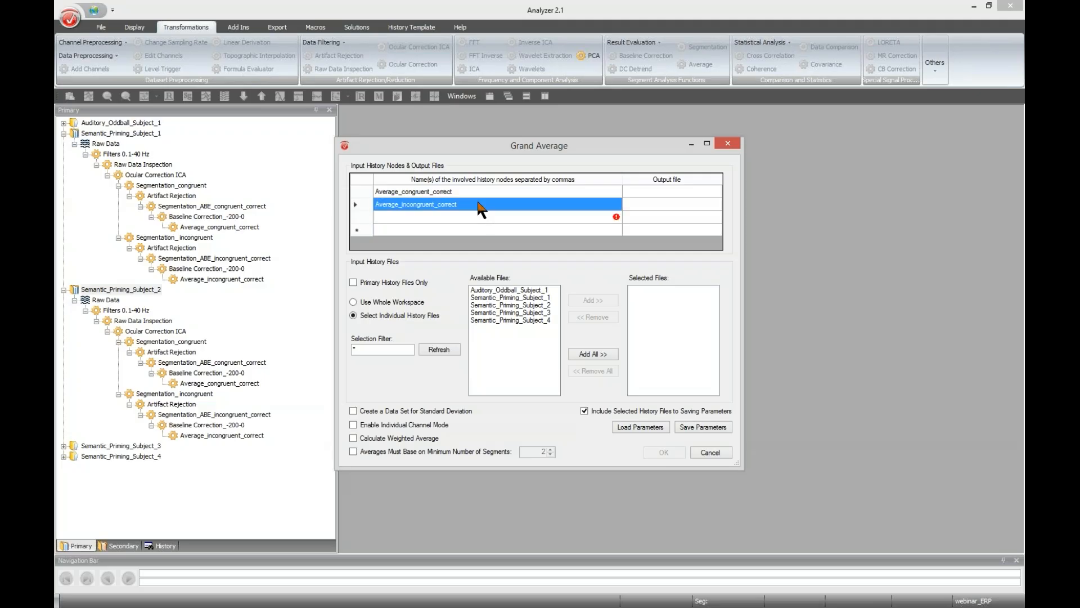
click(364, 217)
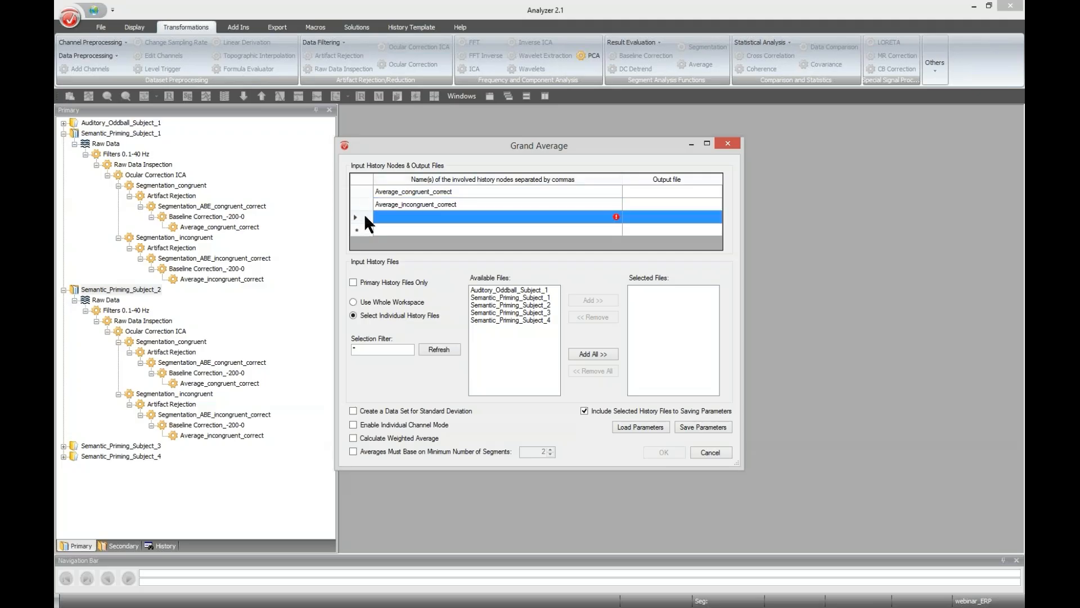
key(Delete)
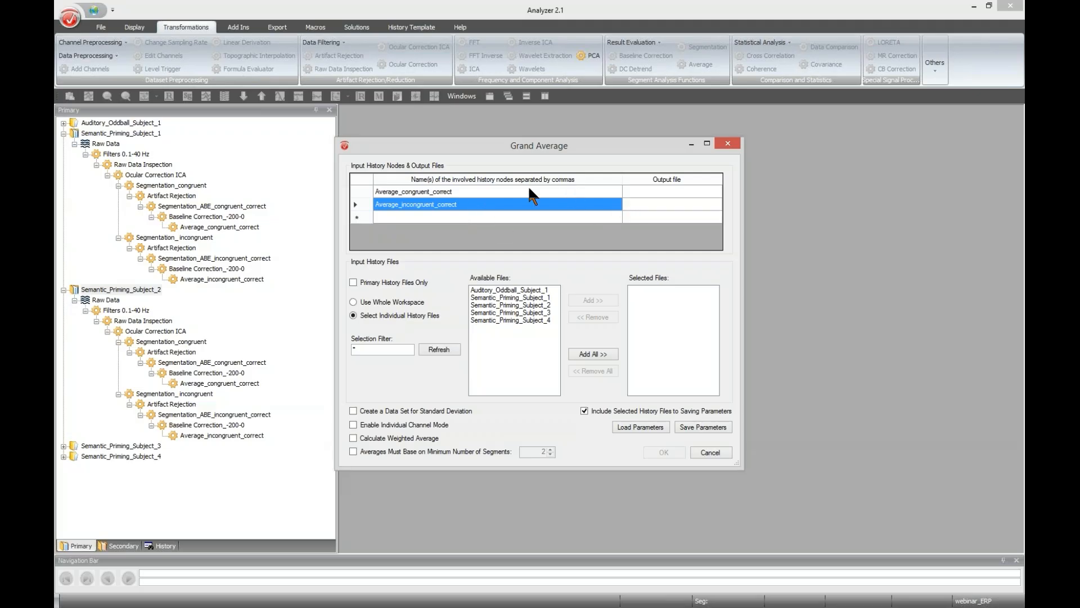
- Name the output files GA_congruent_correct and GA_incongruent_correct for the matching input nodes
click(636, 191)
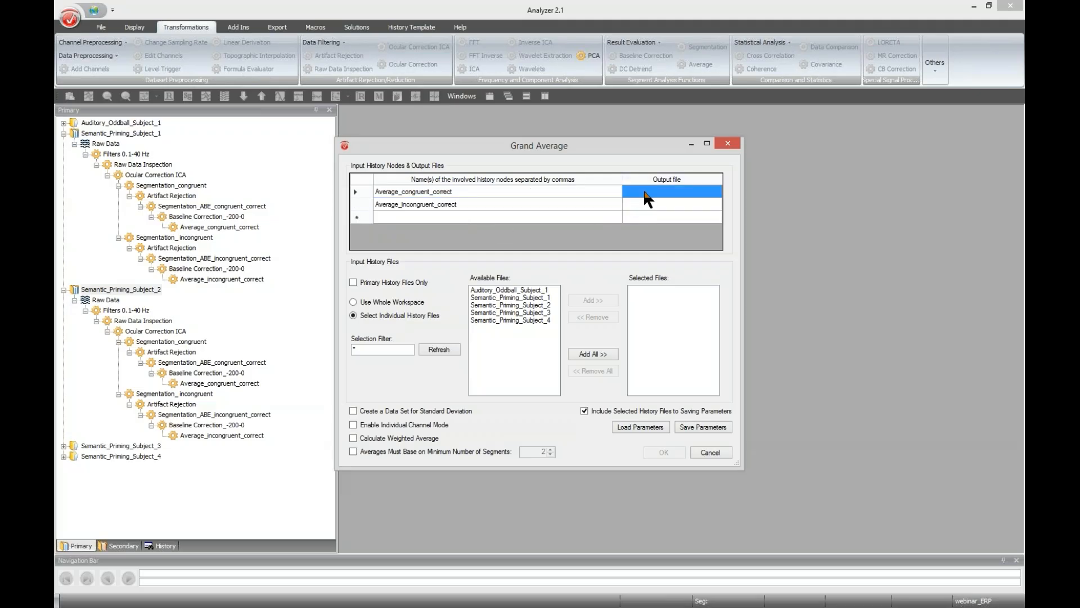
click(645, 197)
text(GA)
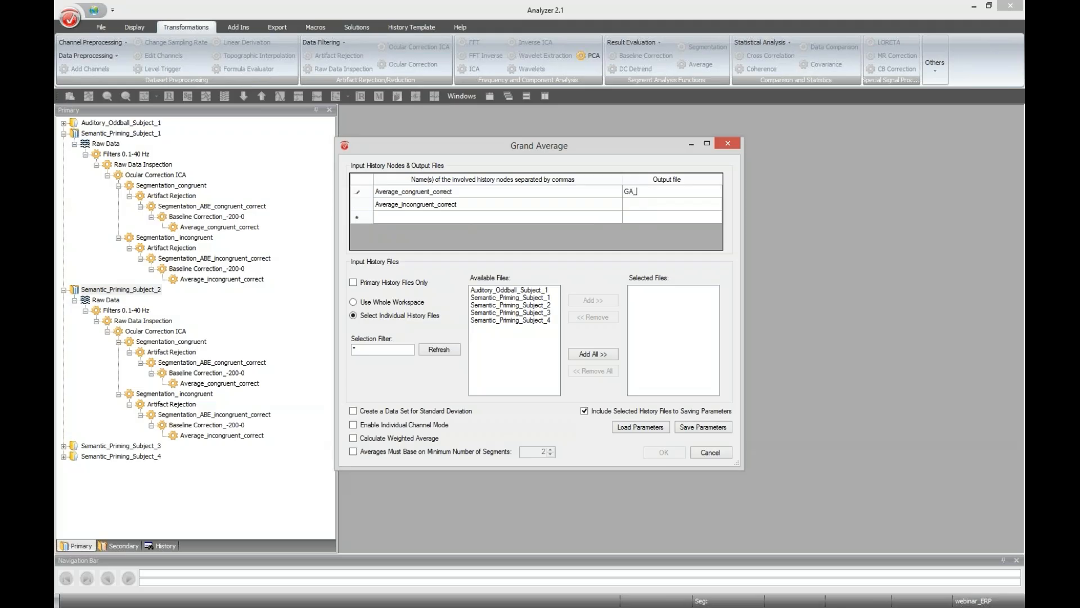
text(_congruent_correct)
drag(690, 192, 573, 181)
key(ctrl+c)
click(639, 205)
click(638, 205)
key(ctrl+v)
click(639, 204)
text(in)
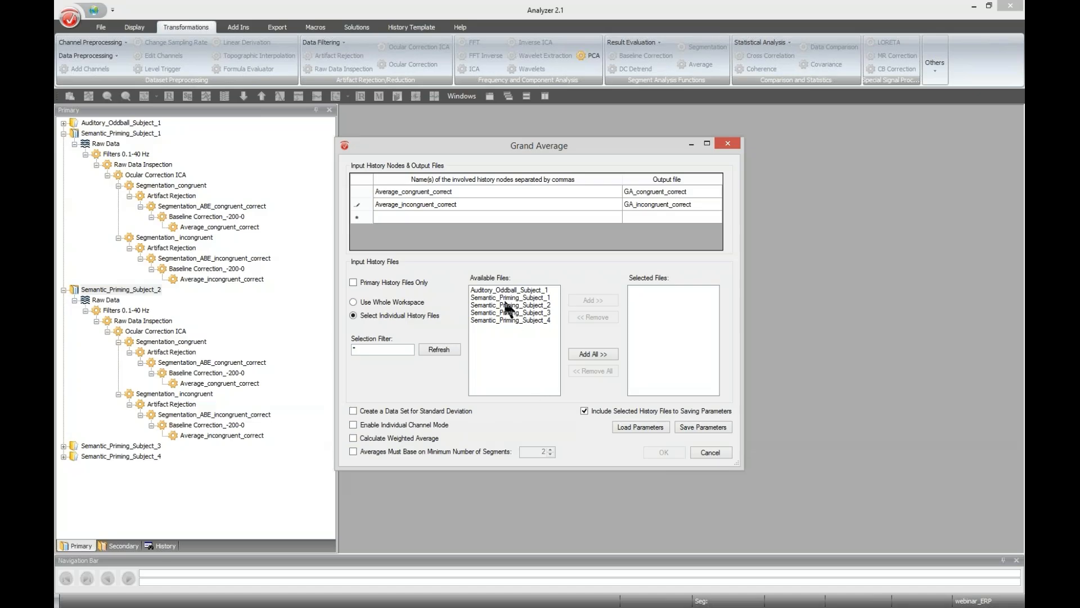
- Include Semantic_Priming_Subject_1 through Semantic_Priming_Subject_4 as input files and compute the grand averages
drag(488, 300, 493, 320)
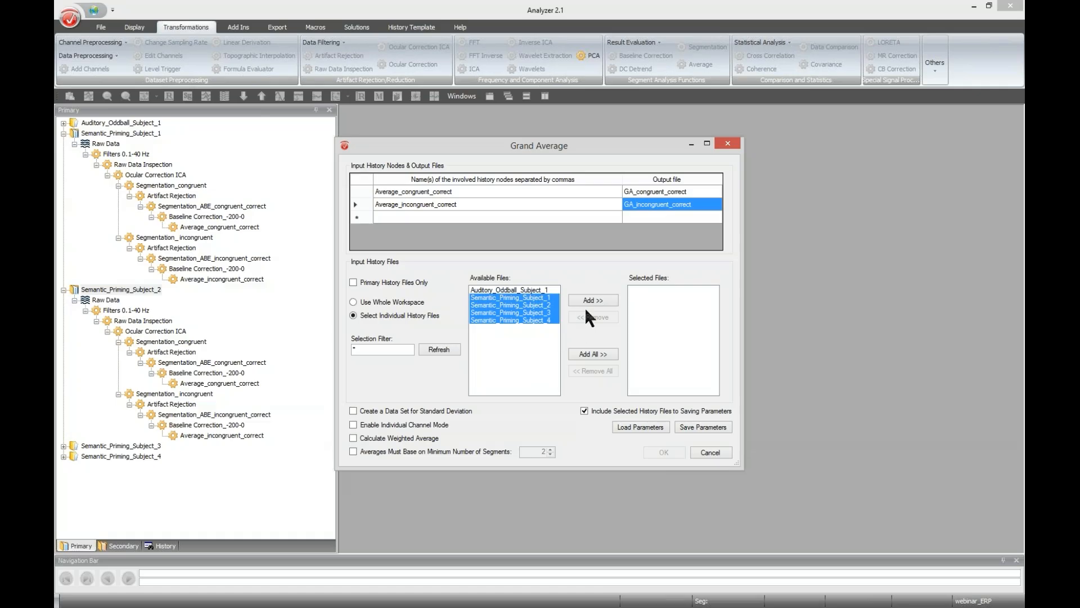
click(601, 303)
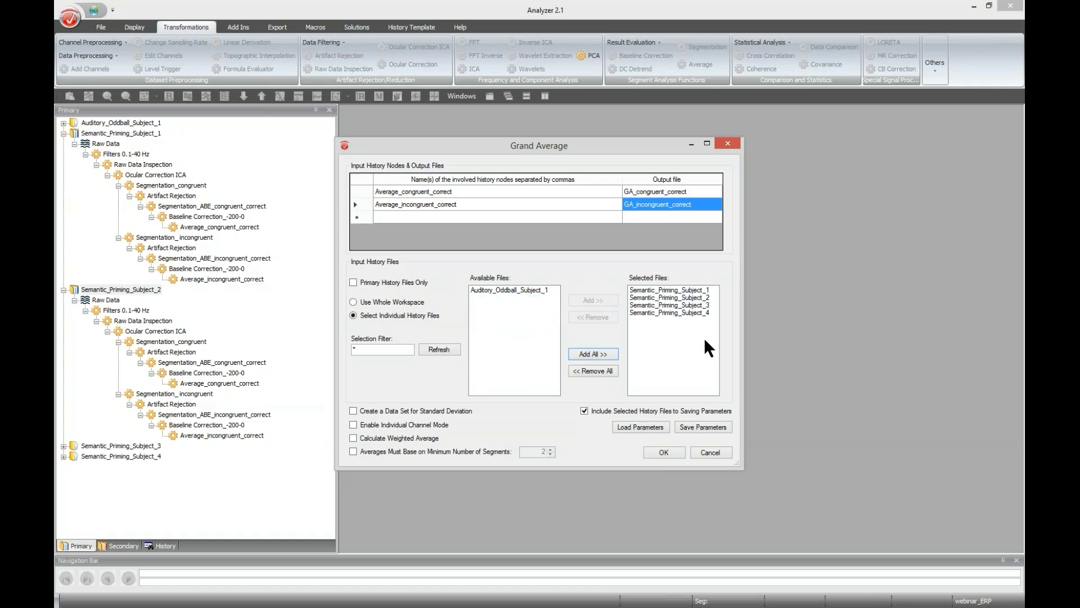
click(678, 452)
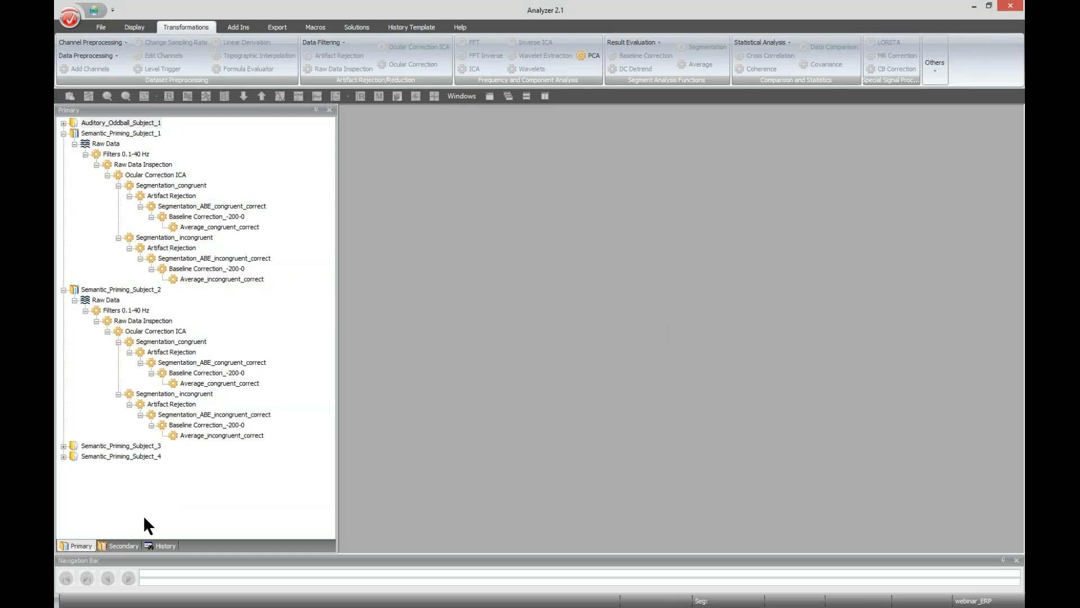
- Open the GA_congruent_correct raw data from the secondary history files and overlay the GA_incongruent_correct raw data on it
click(120, 549)
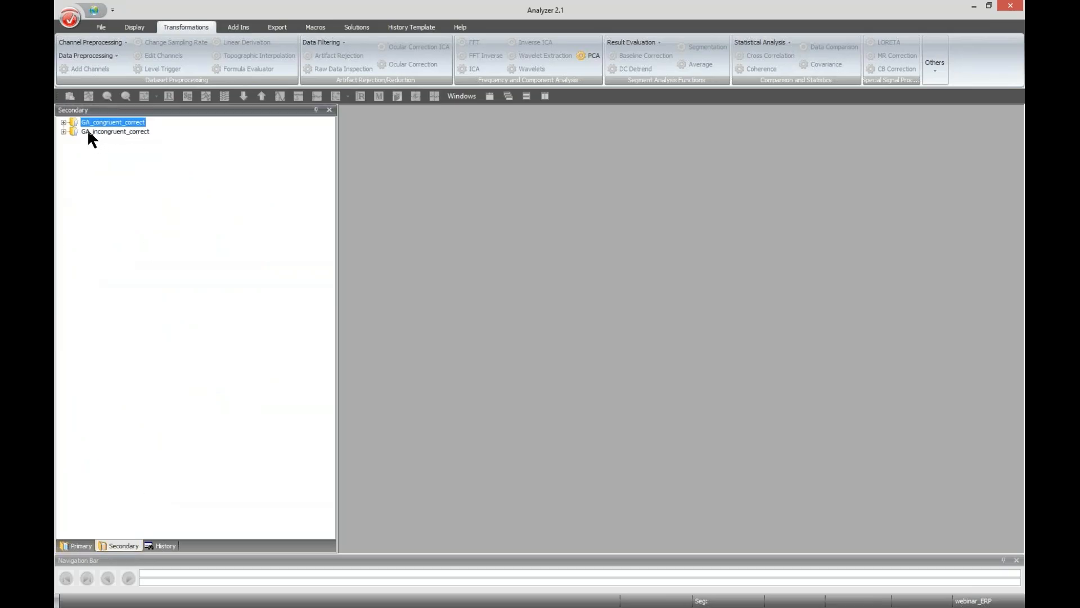
click(63, 122)
click(63, 141)
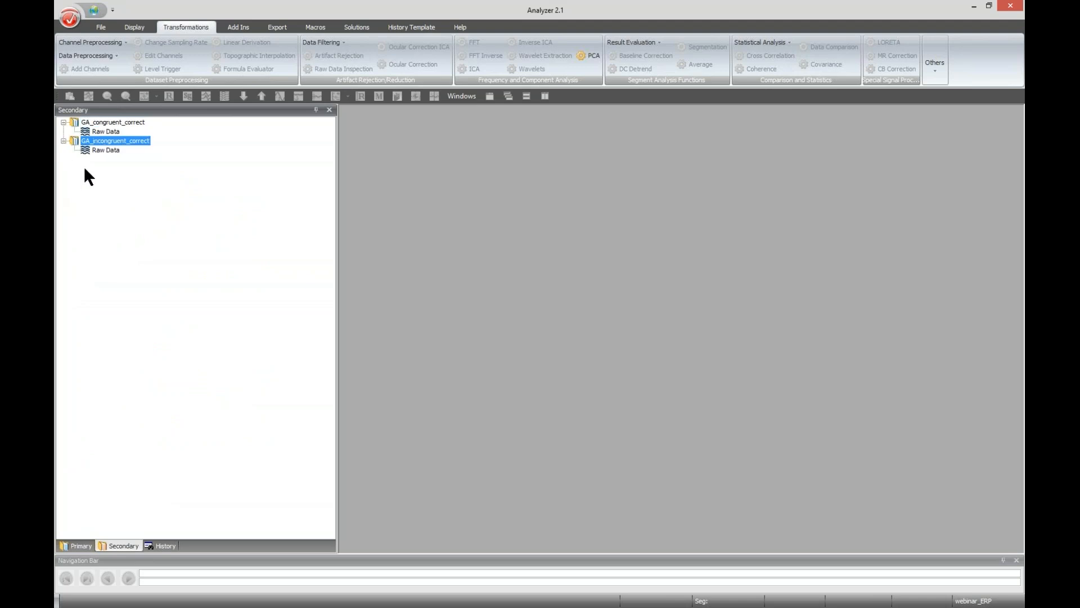
double_click(105, 132)
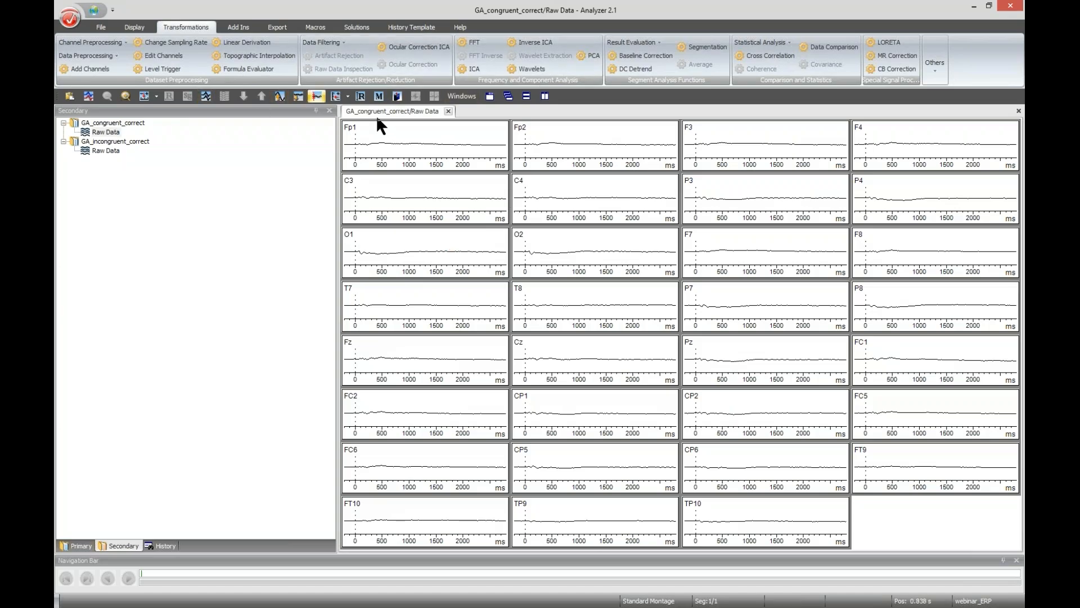
drag(98, 150, 373, 199)
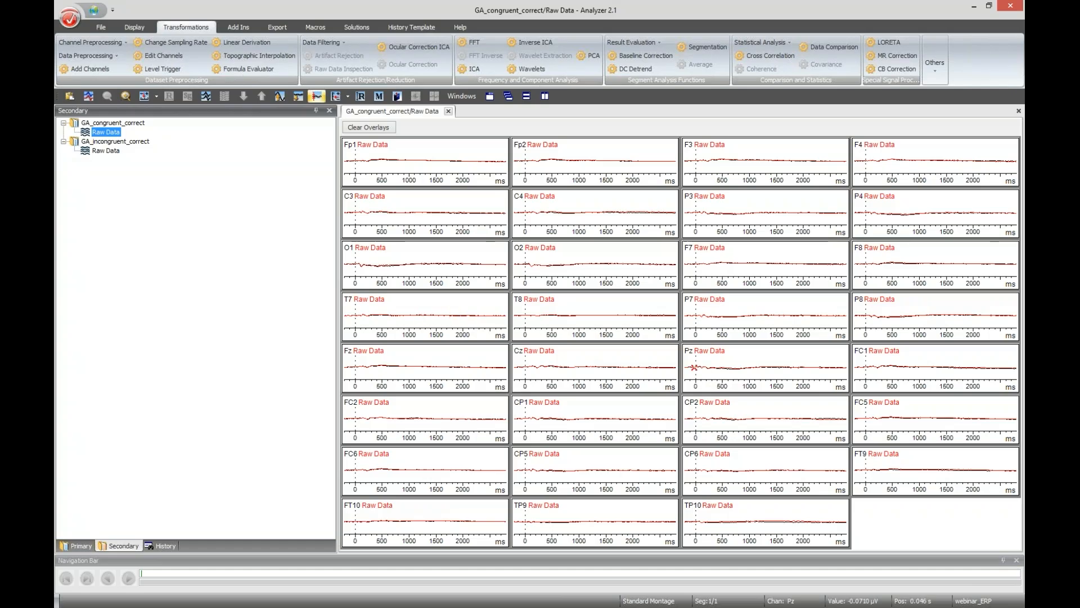
- Enlarge channel Cz of the overlaid grand averages and mark the waveforms at about 400 ms
double_click(518, 355)
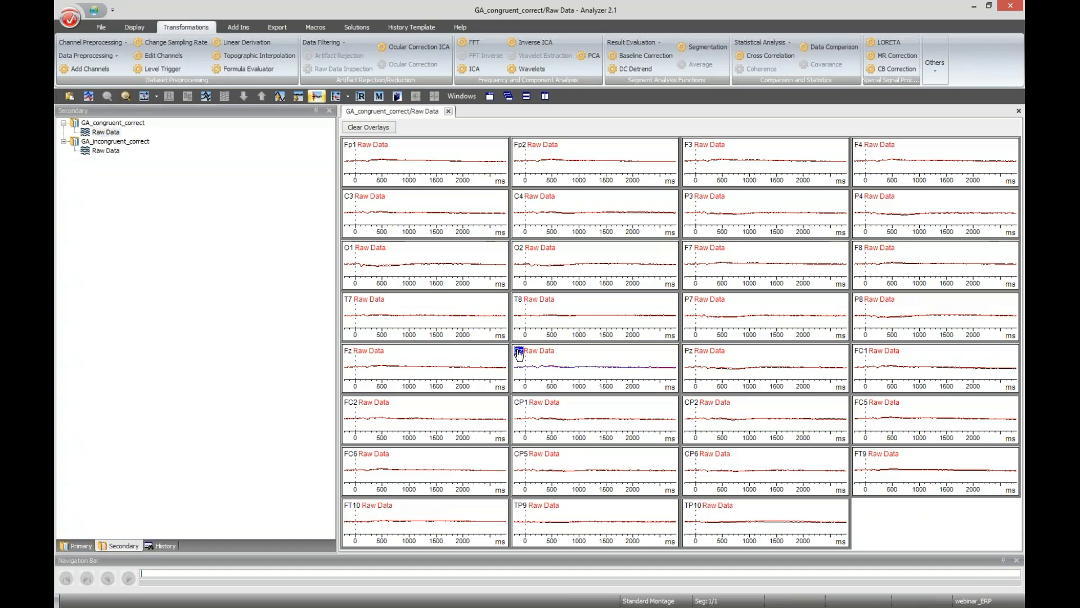
click(279, 97)
click(298, 96)
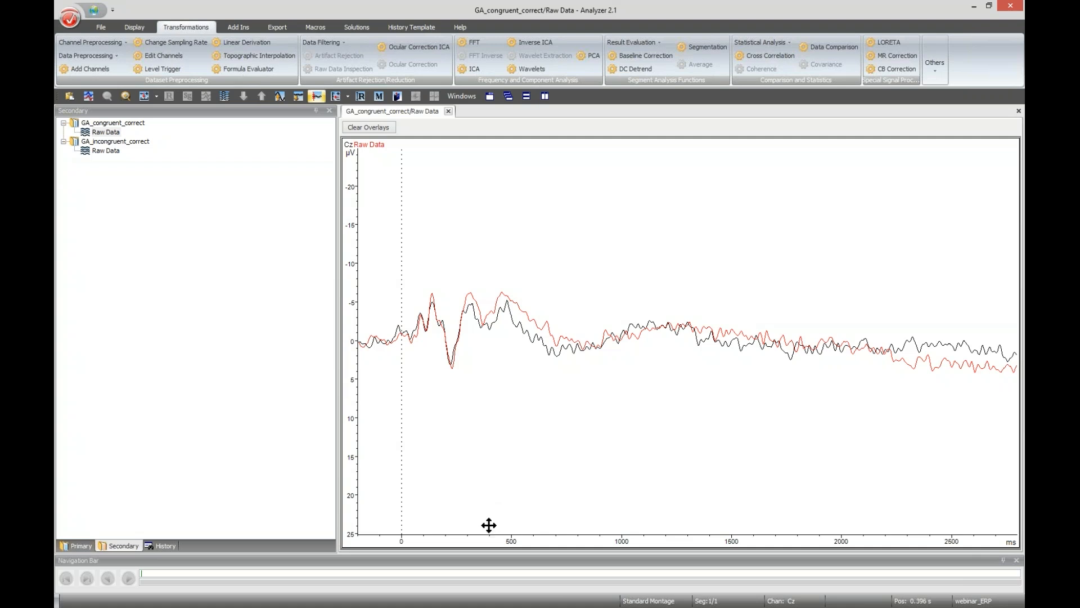
click(488, 324)
click(530, 422)
click(486, 324)
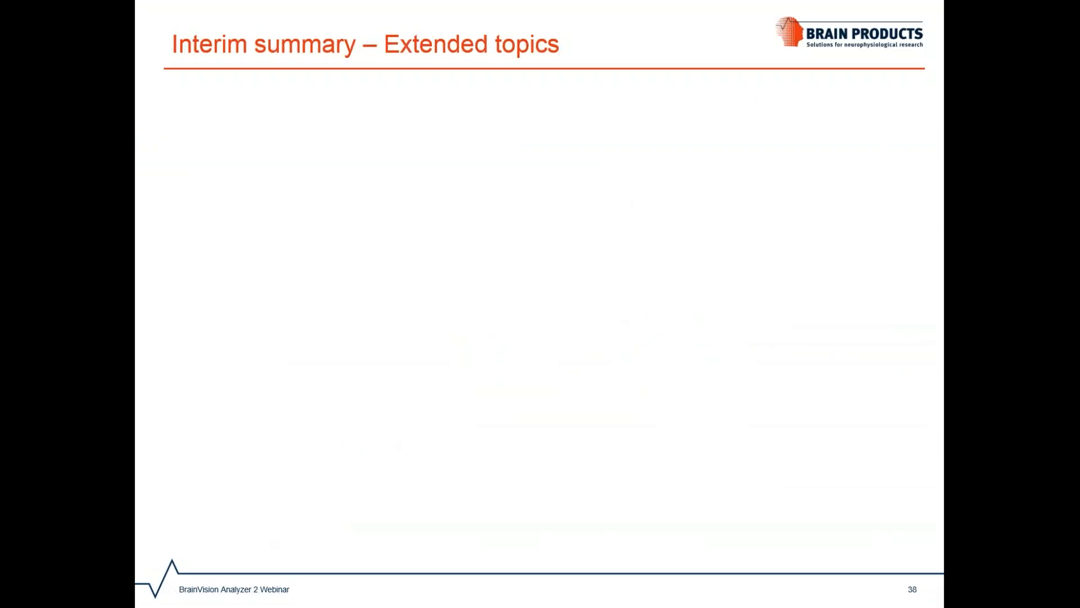
key(Right)
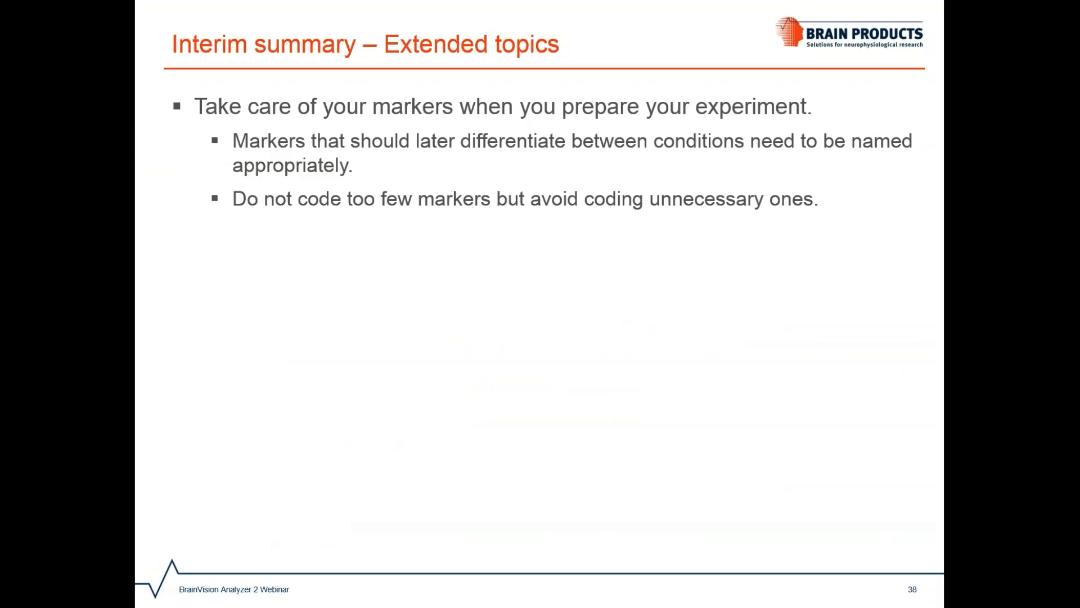
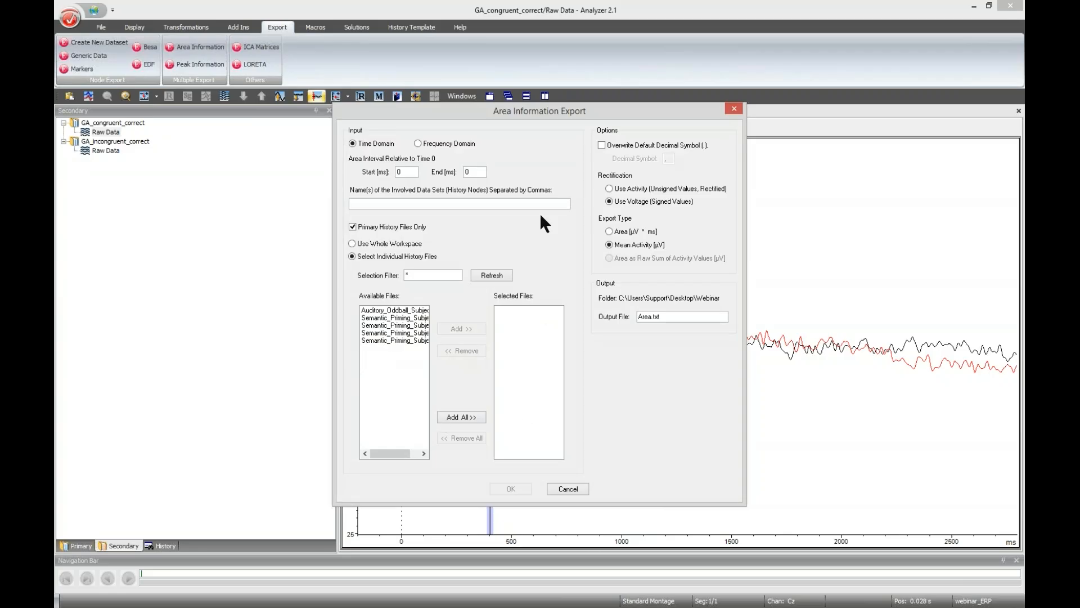
- Inspect the Area Information Export interval settings for the time and frequency domains, then leave without exporting
click(407, 172)
drag(397, 169, 404, 176)
click(404, 176)
click(441, 144)
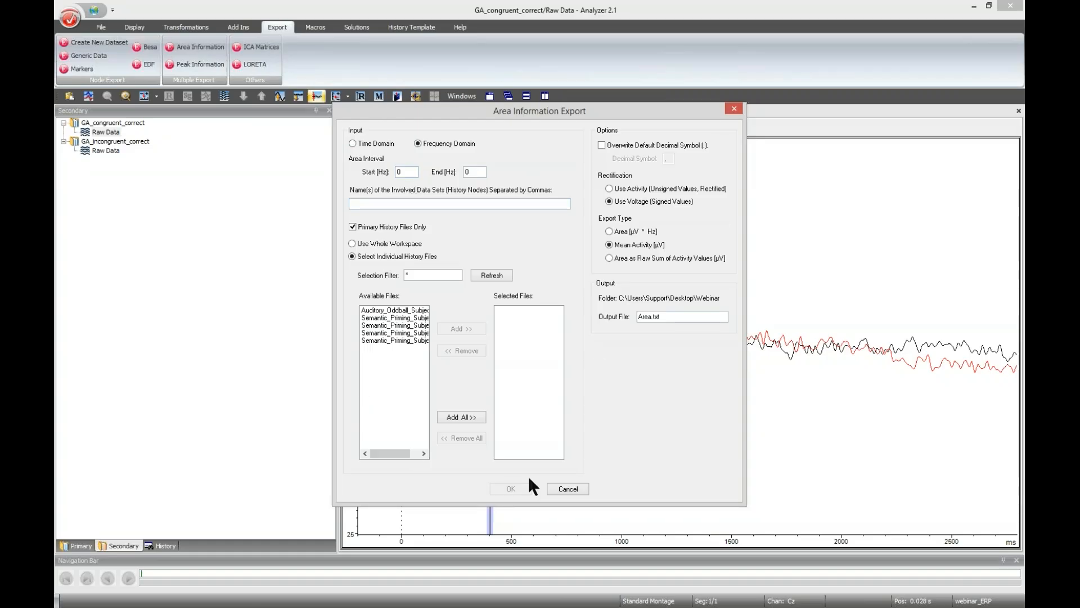
click(559, 489)
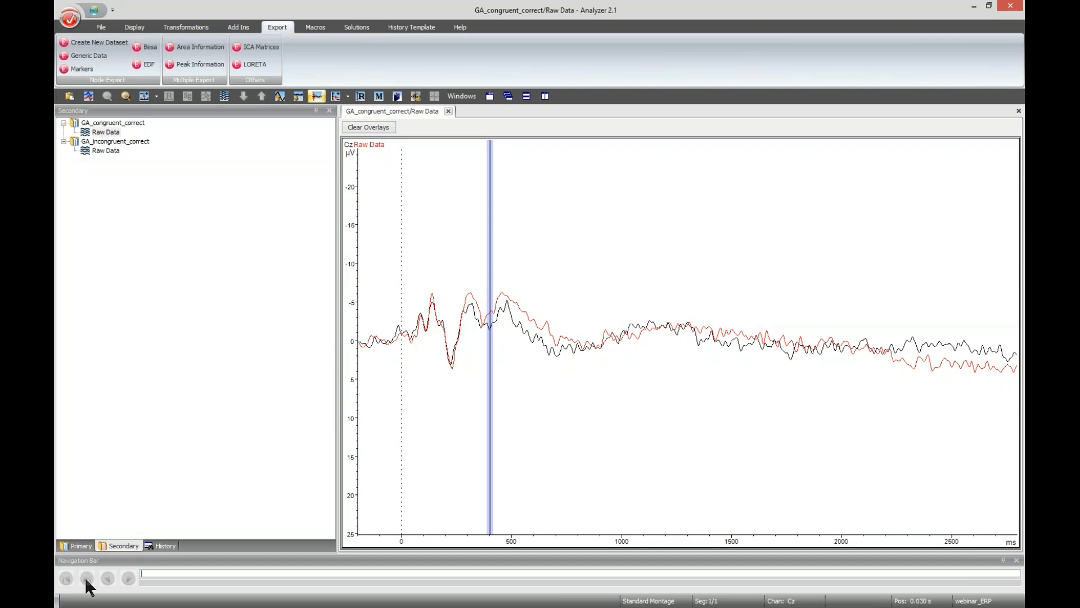
- Return to the primary history files, inspect the Peak Information export settings, and leave without exporting
click(79, 546)
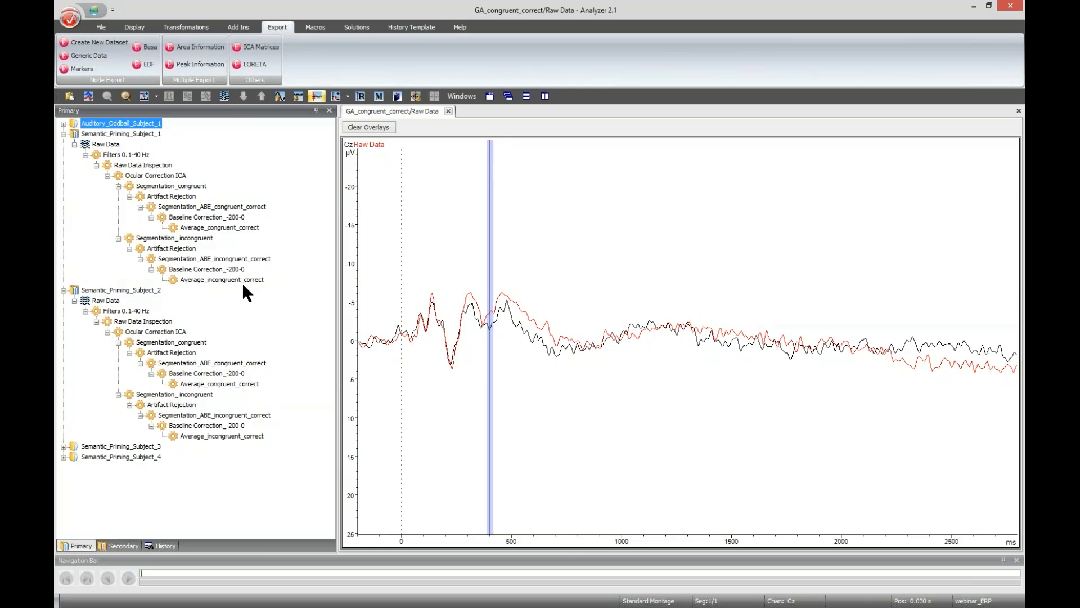
click(194, 63)
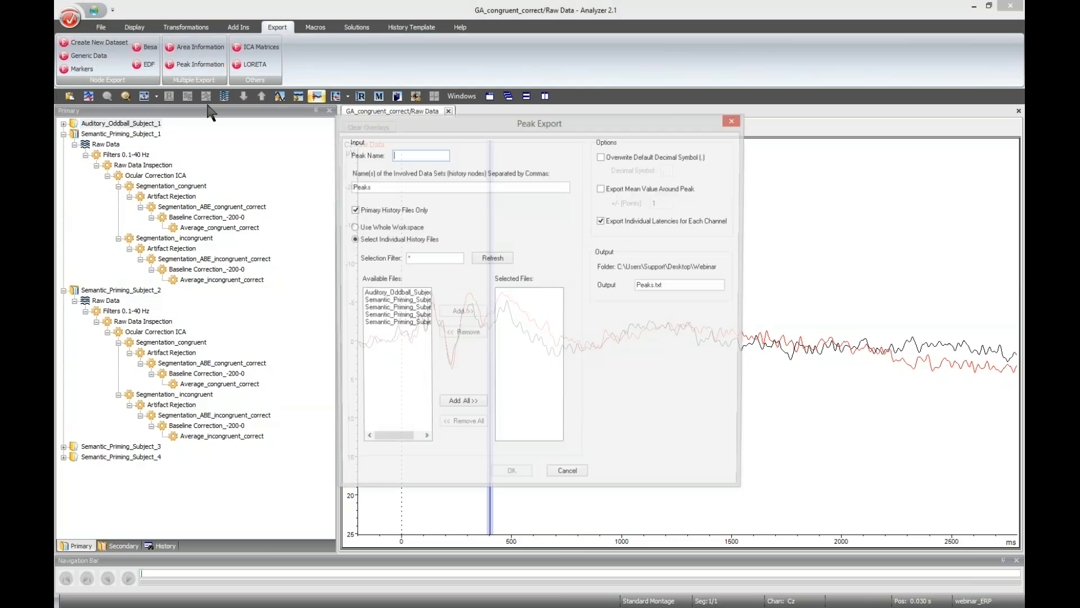
click(396, 158)
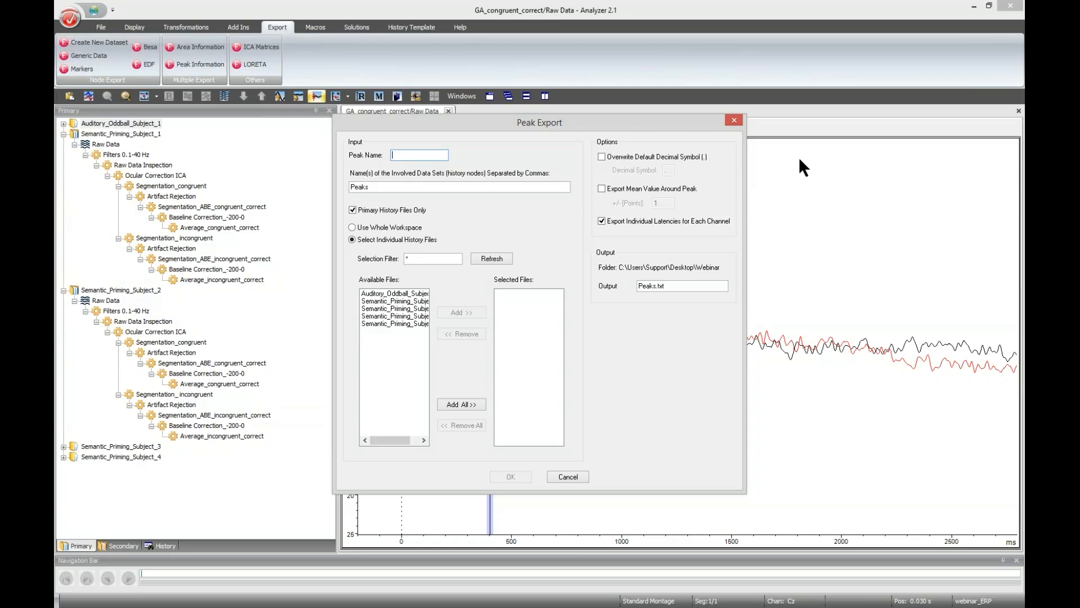
click(735, 120)
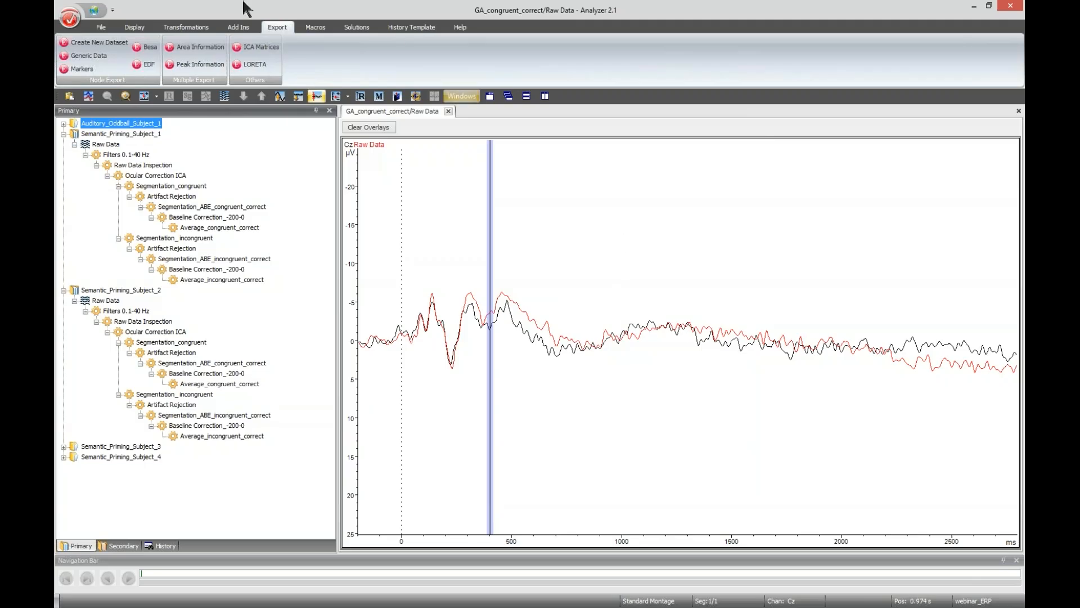
- View the additional export functions offered among the Solutions
click(207, 29)
click(355, 28)
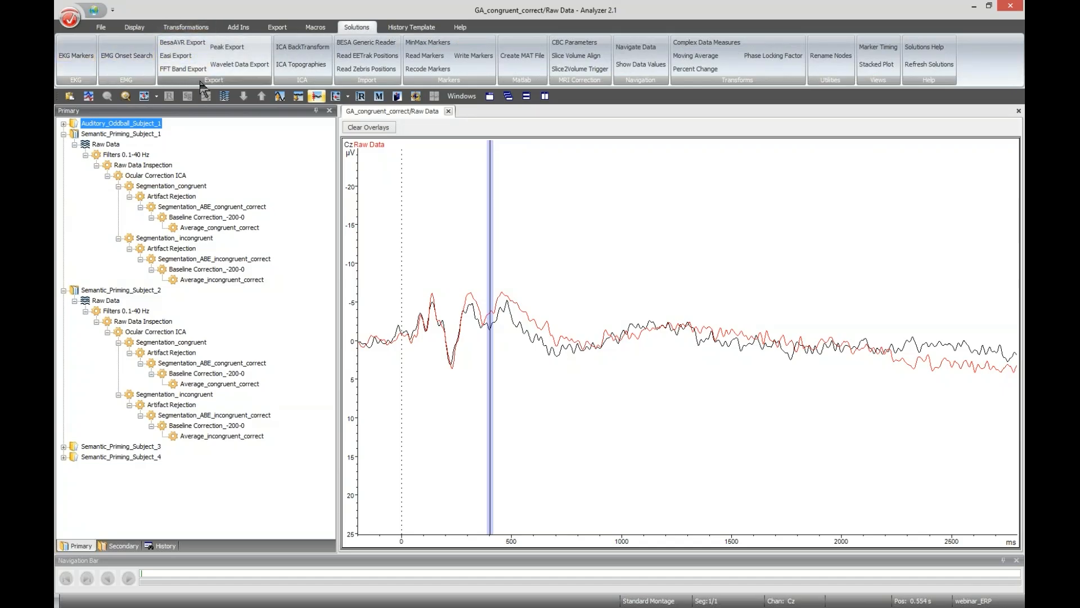
- Open Semantic_Priming_Subject_1's congruent average, inspect the peak action options of the Peak Export solution, and leave without exporting
double_click(230, 226)
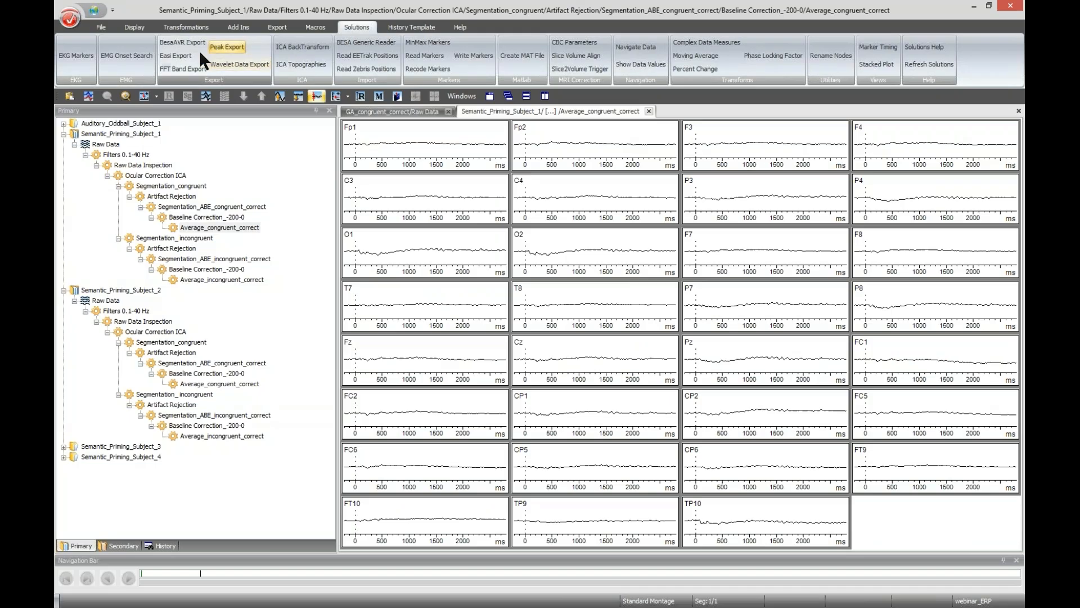
mouse_move(221, 49)
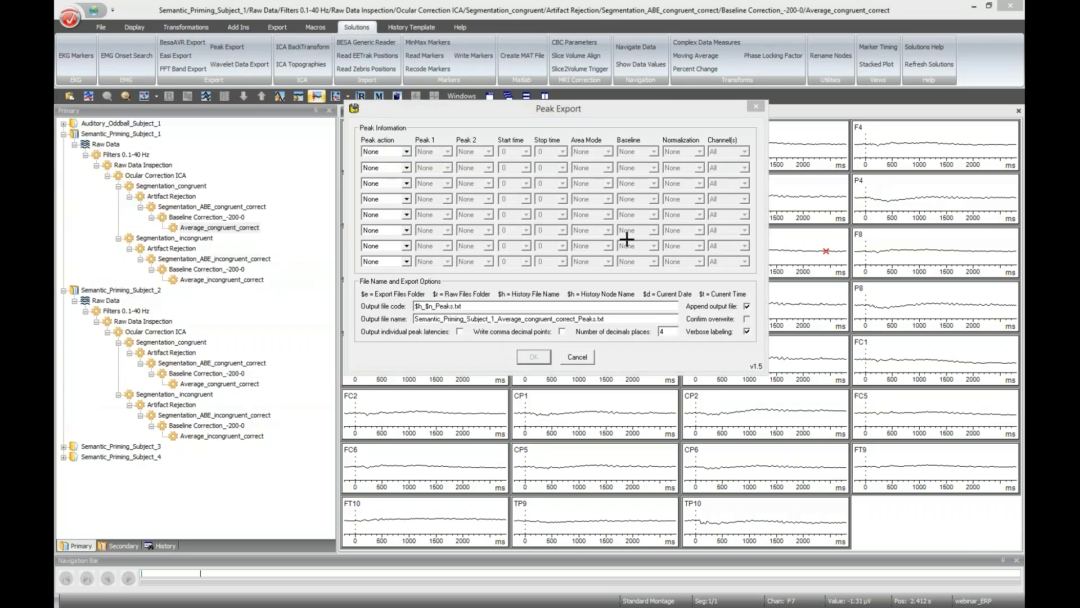
click(401, 151)
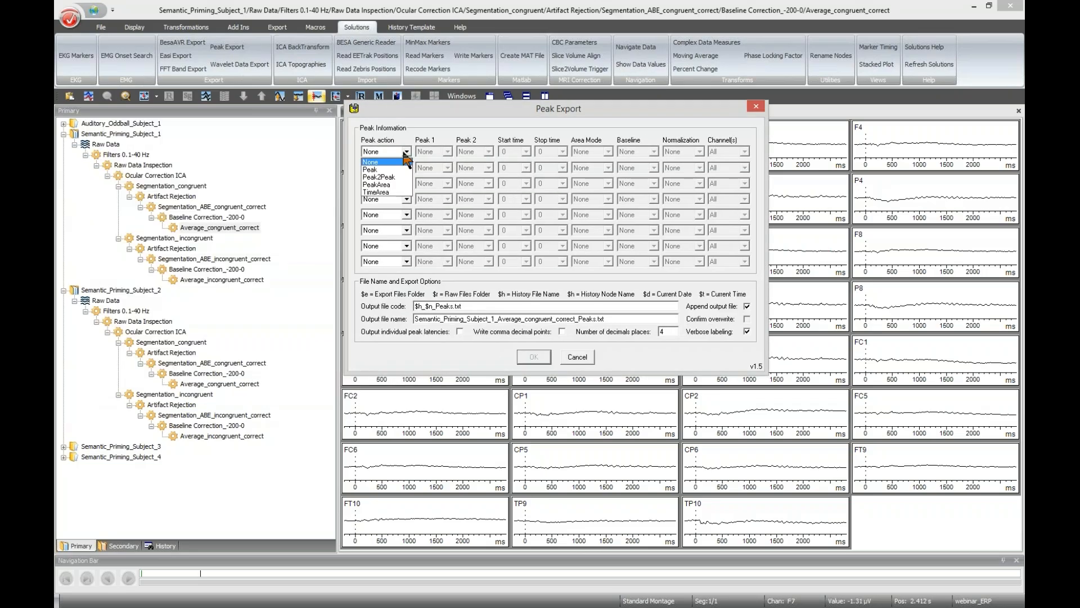
click(375, 170)
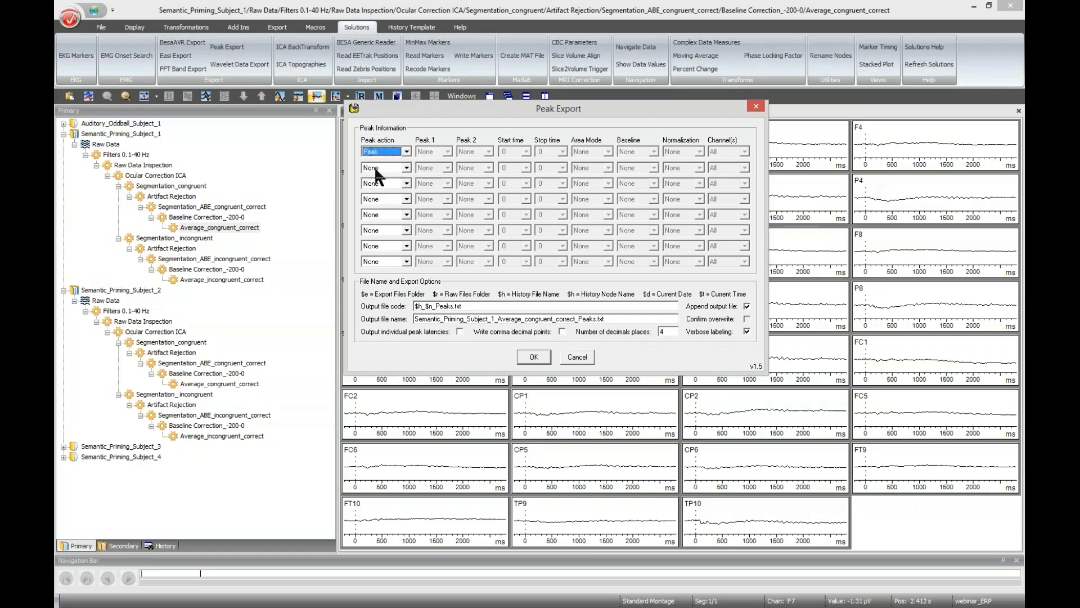
click(405, 152)
click(405, 151)
click(405, 151)
click(576, 358)
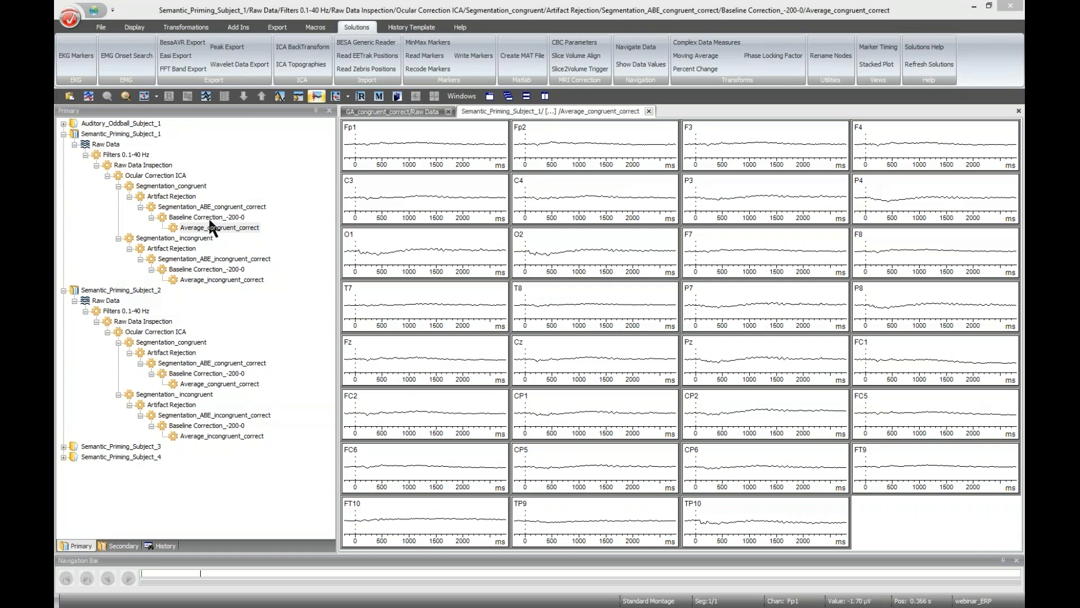
- Start a Pooling transformation on Subject 1's congruent average and set the number of pools to 1
click(179, 28)
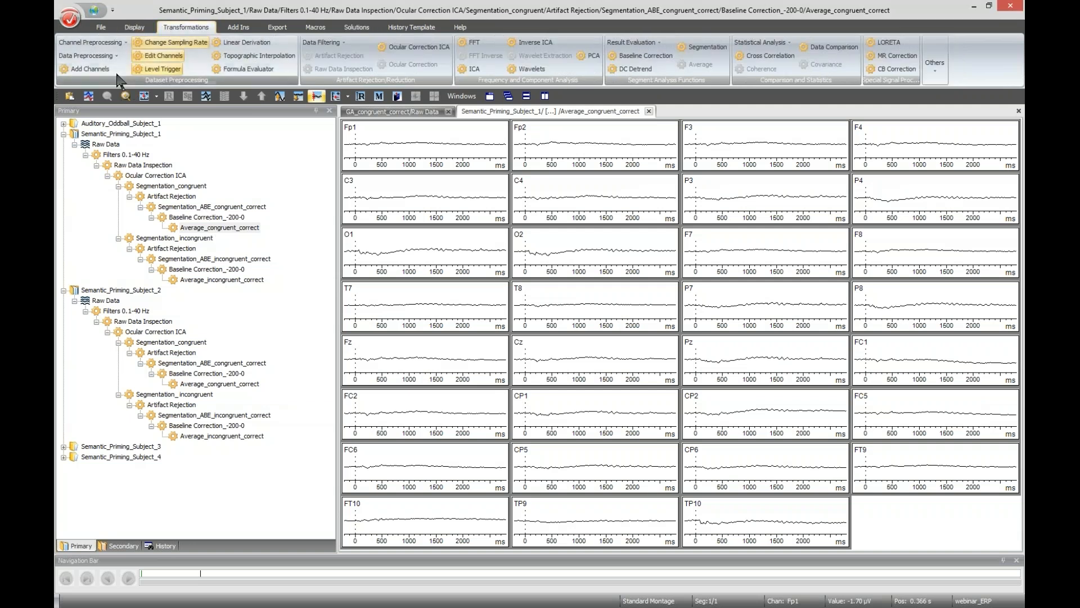
click(108, 42)
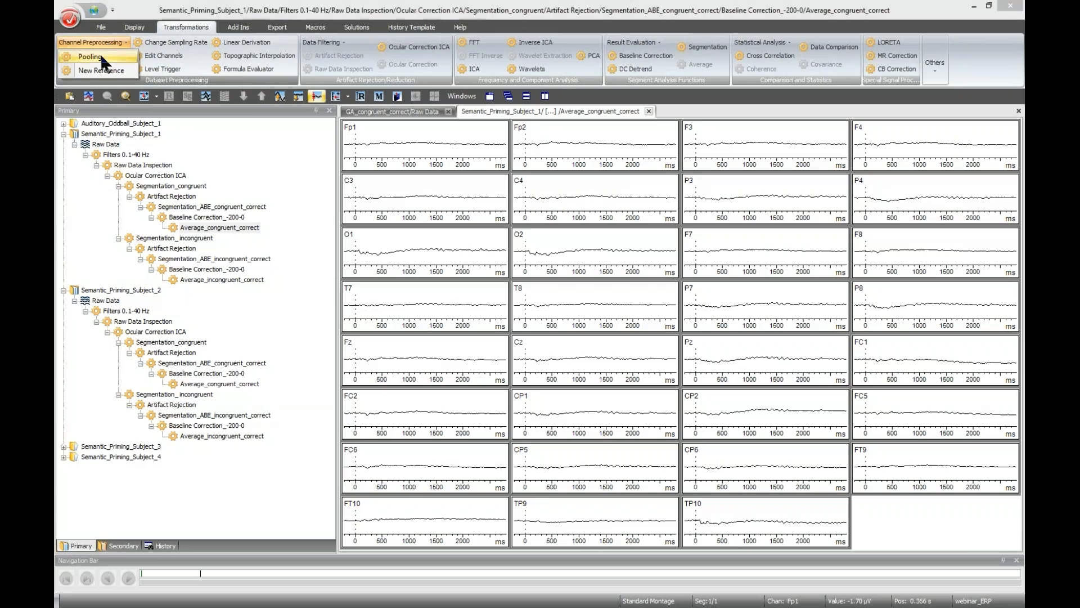
click(97, 56)
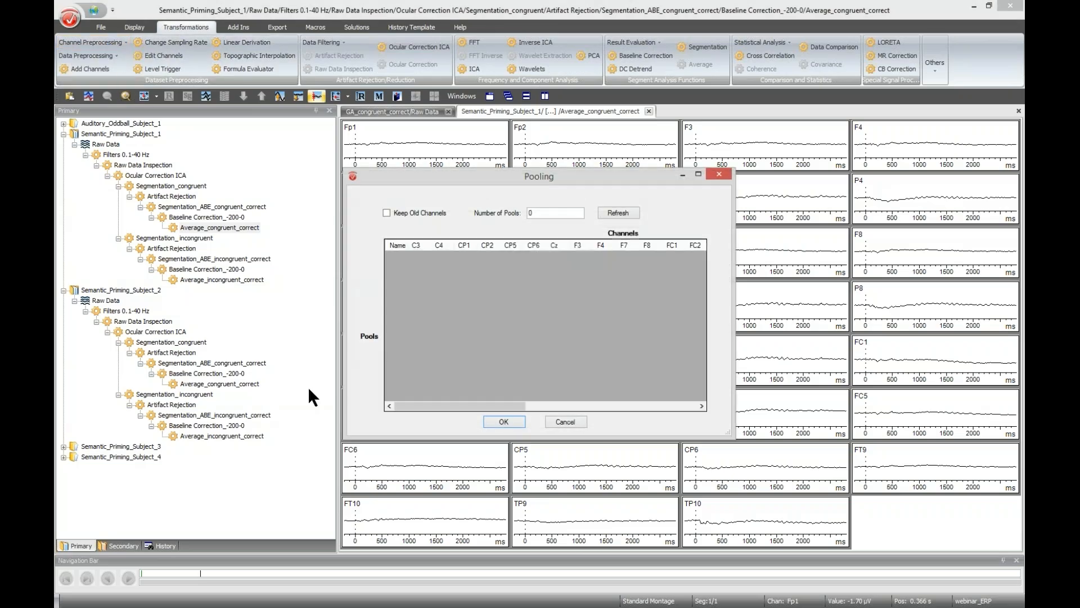
double_click(535, 213)
text(1)
click(617, 213)
- Assign channels C3, C4 and CP1 to the new pool, name it "pool", and run the pooling
click(392, 263)
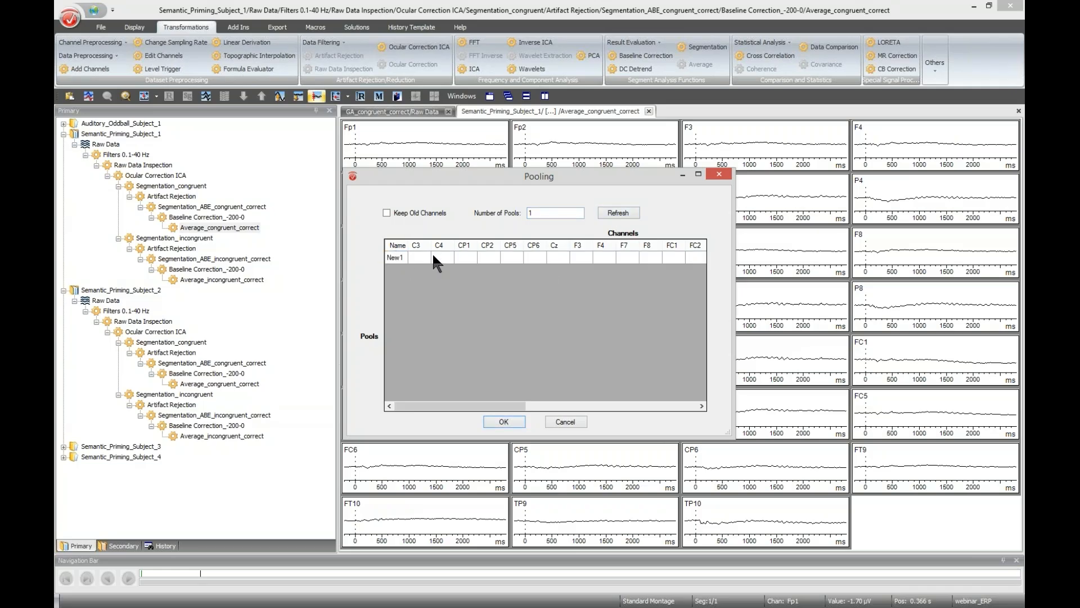
click(463, 258)
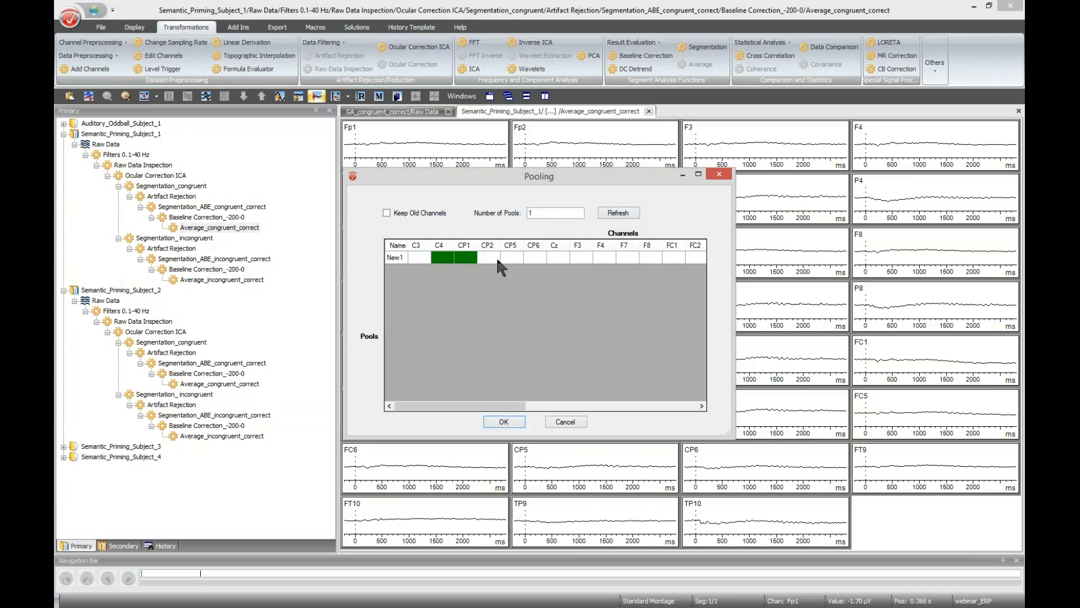
click(443, 258)
click(466, 258)
click(442, 257)
click(473, 257)
click(401, 257)
click(400, 257)
drag(403, 256, 371, 247)
text(pool)
click(487, 419)
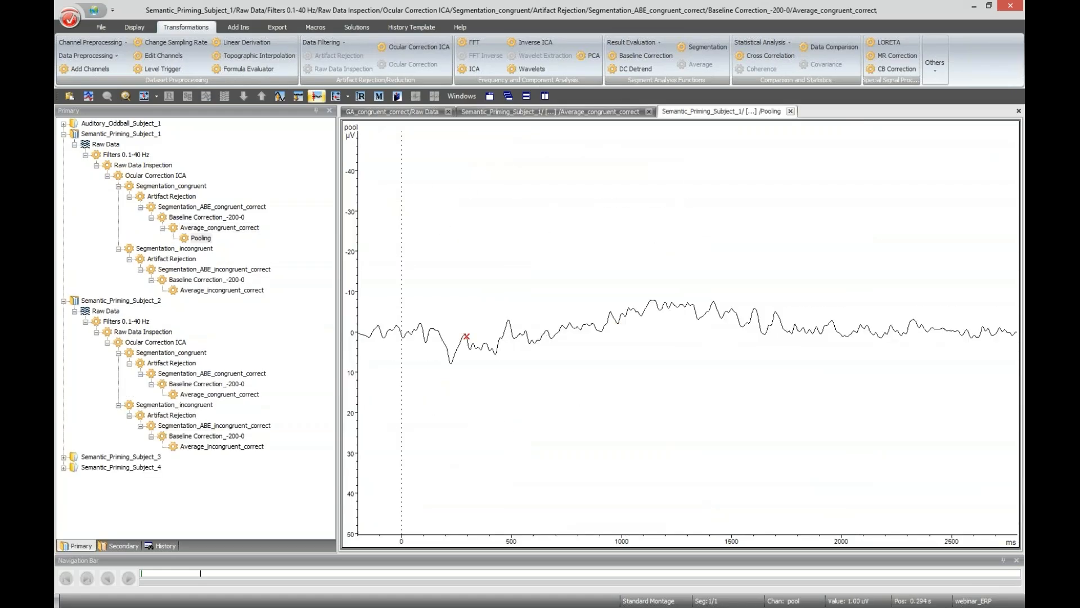
- Reprocess the Pooling node with the old channels kept alongside the pooled channel
right_click(206, 237)
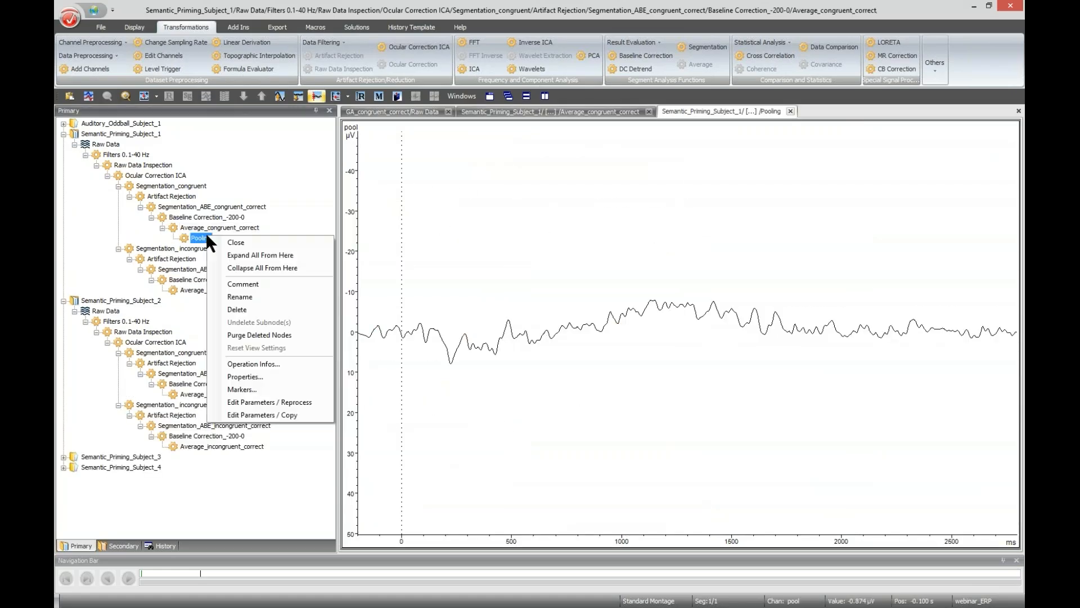
click(291, 397)
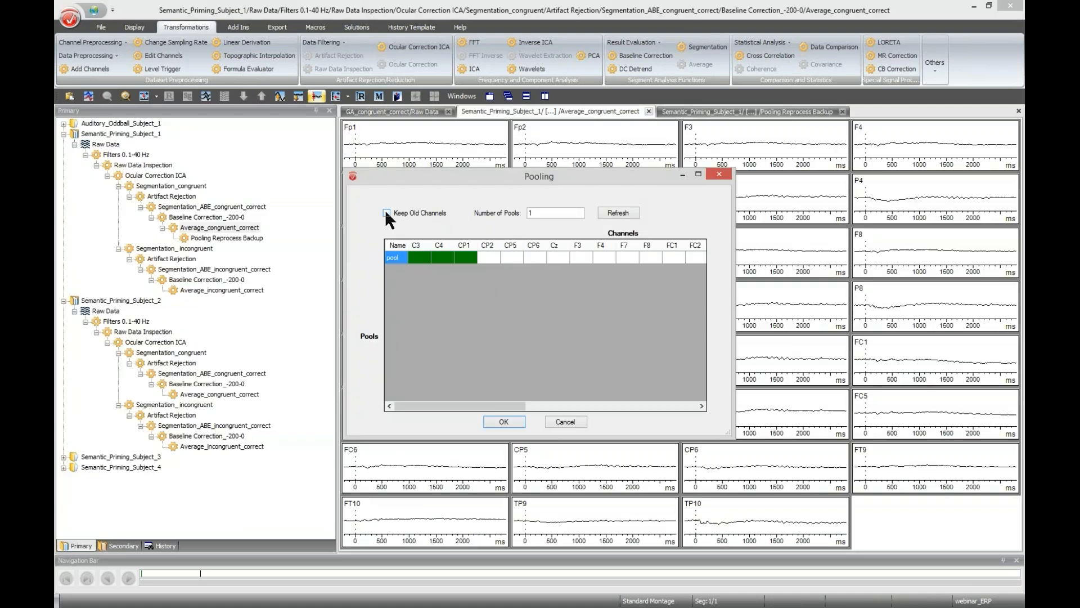
click(494, 420)
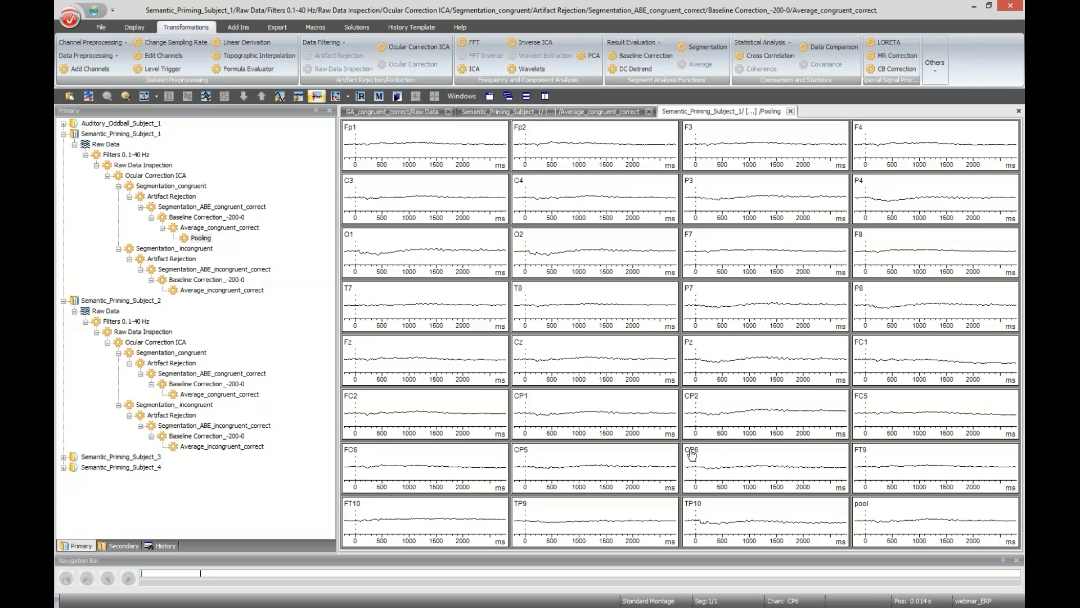
- Overlay channels CP6 and CP2 on the pool channel and enlarge it for comparison
mouse_move(691, 455)
mouse_down()
mouse_move(833, 479)
mouse_move(869, 515)
mouse_up()
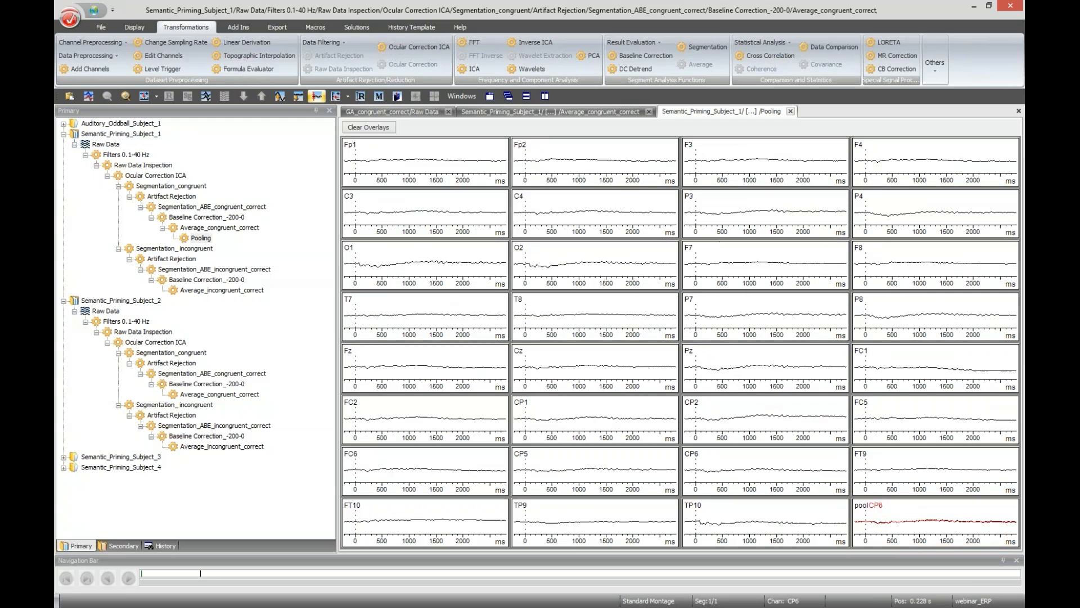
drag(691, 403, 866, 507)
double_click(866, 507)
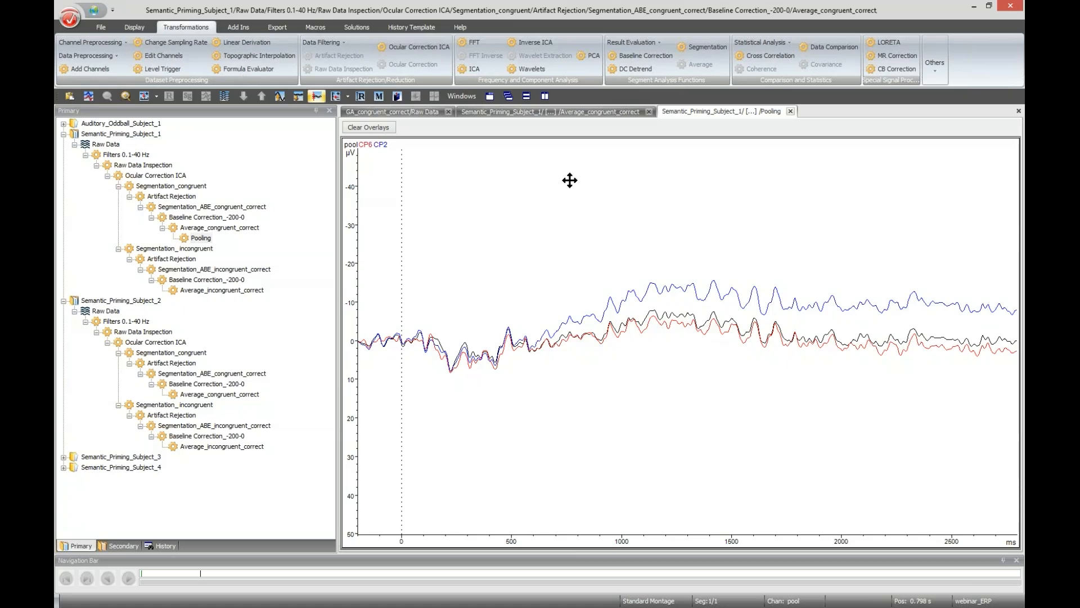
- Close all open views, reopen Subject 1's congruent average, and show a topographic map of about 302–676 ms
click(473, 95)
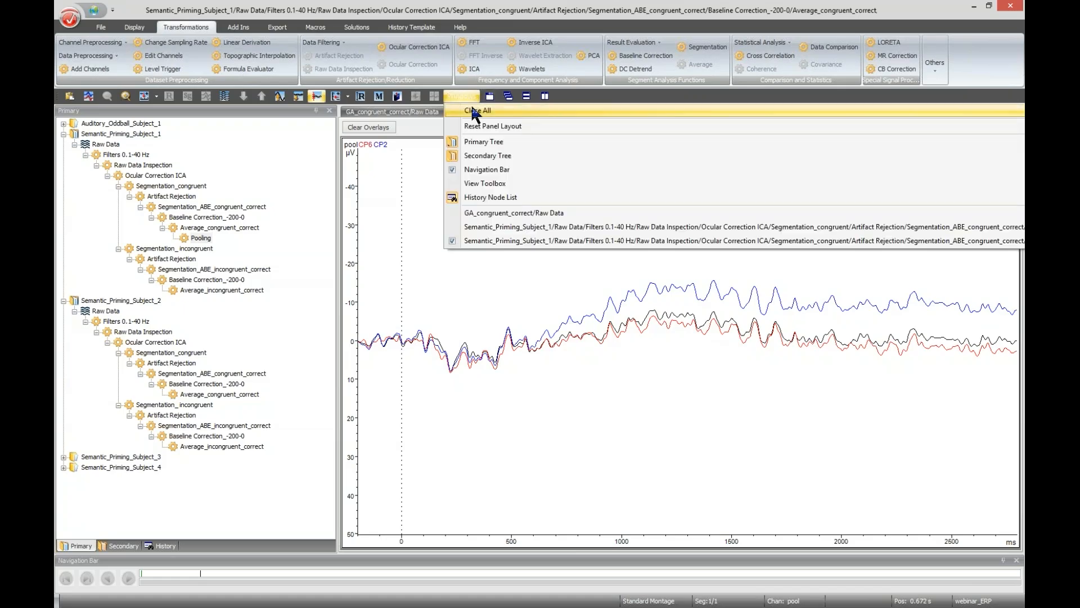
click(465, 194)
double_click(200, 227)
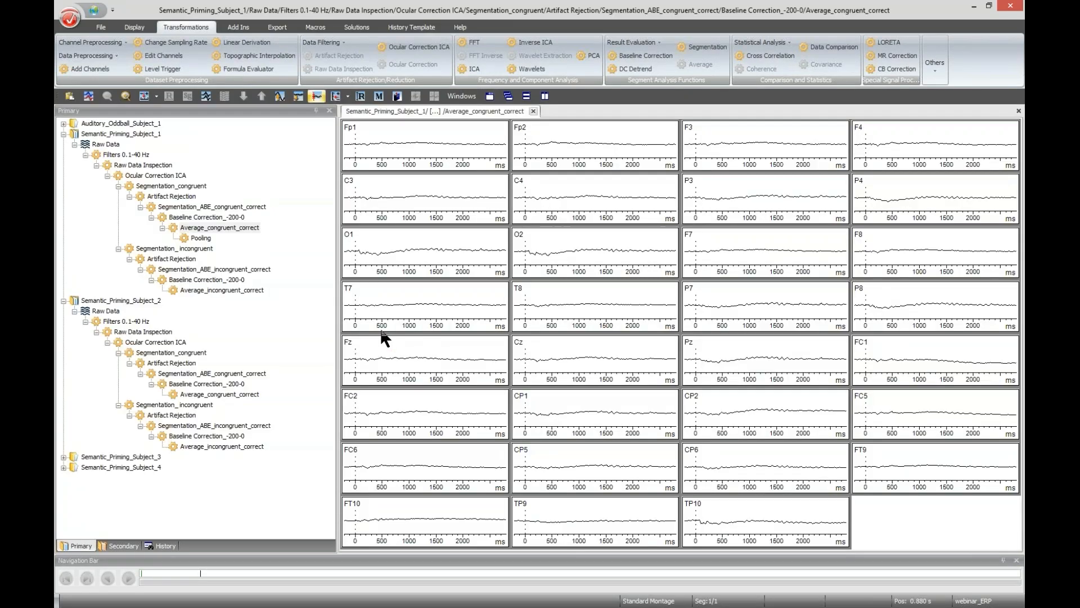
drag(371, 298, 391, 305)
right_click(392, 305)
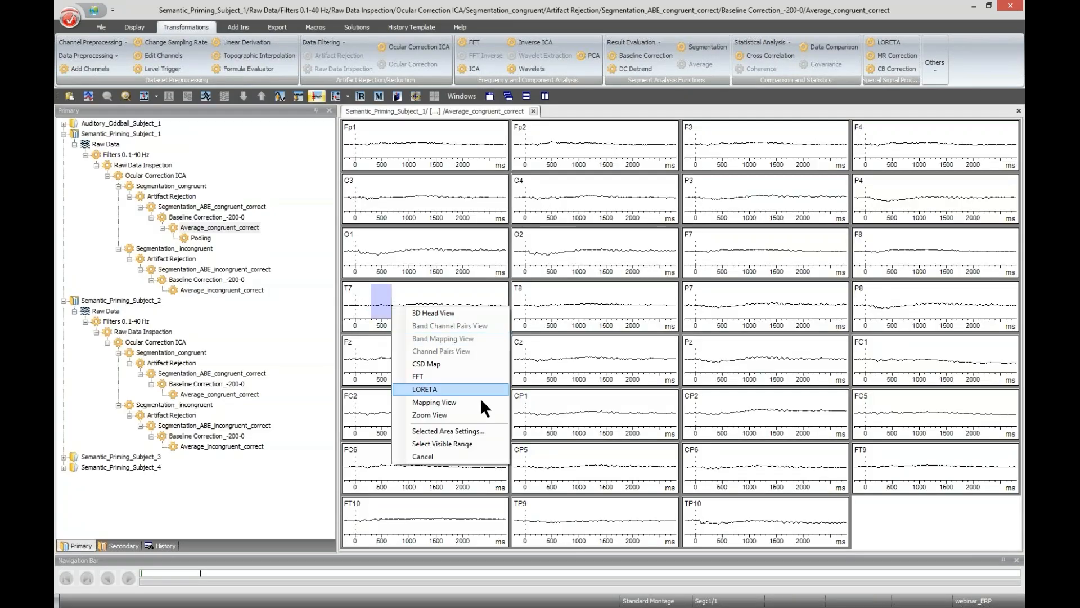
click(457, 396)
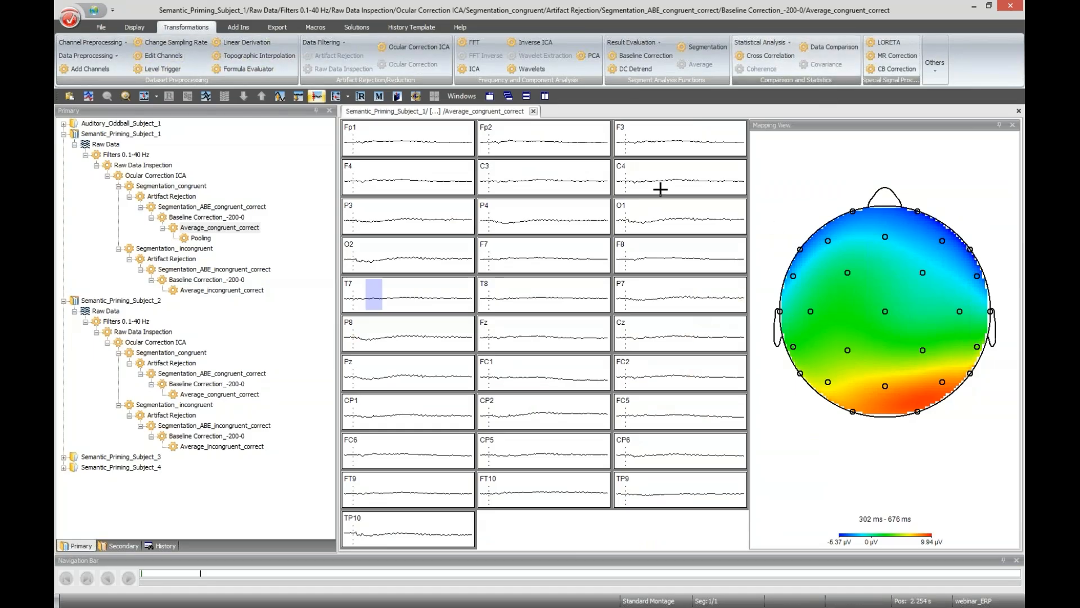
- Edit the channels of Subject 1's congruent average, disabling Fp1, Fp2, F3 and F4
click(165, 57)
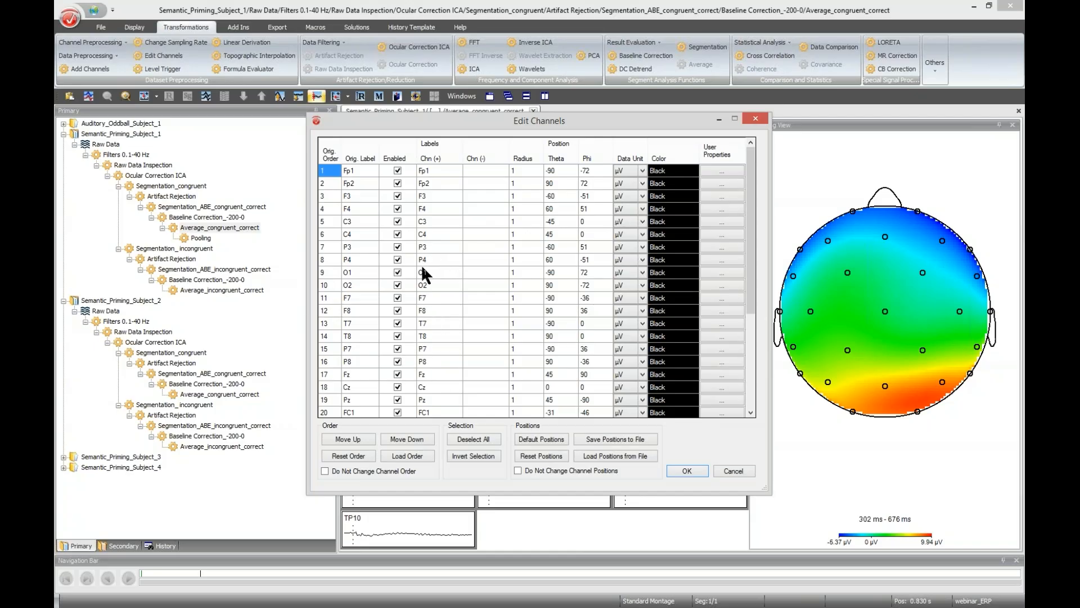
click(397, 170)
click(397, 184)
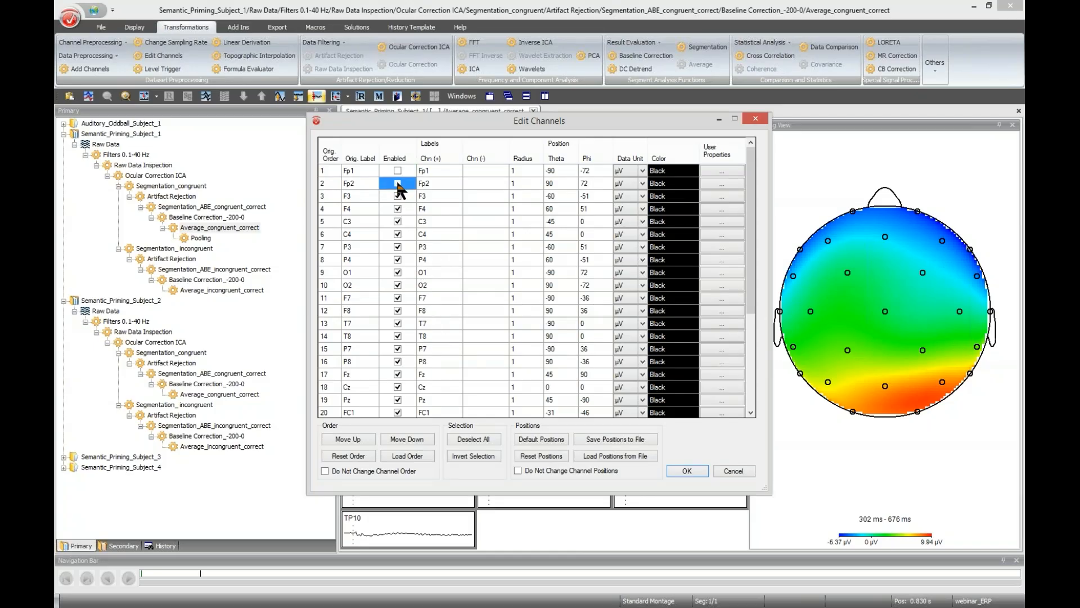
click(398, 195)
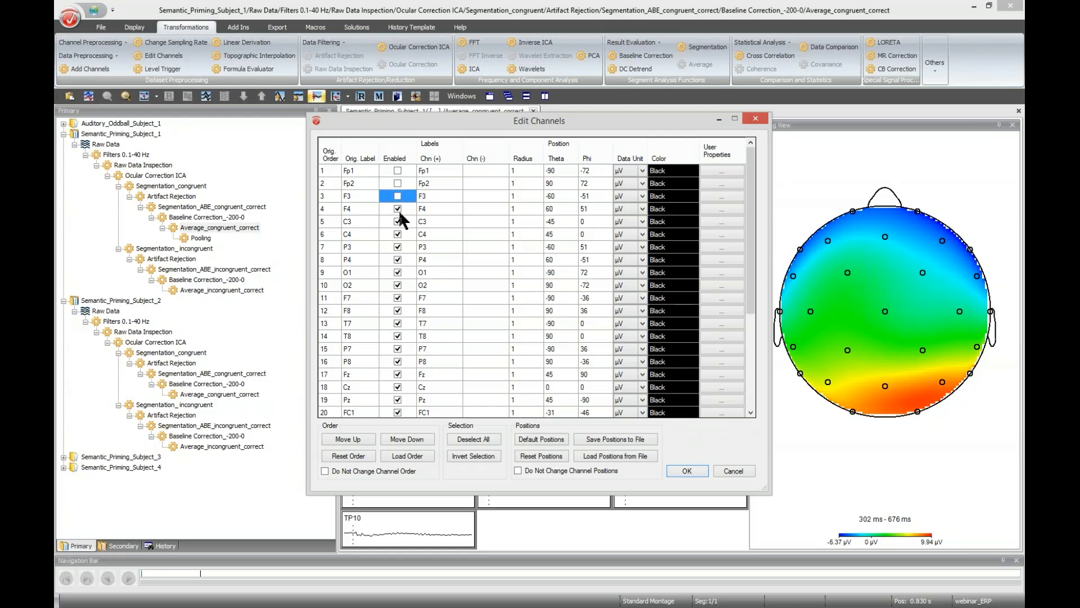
click(397, 209)
click(687, 471)
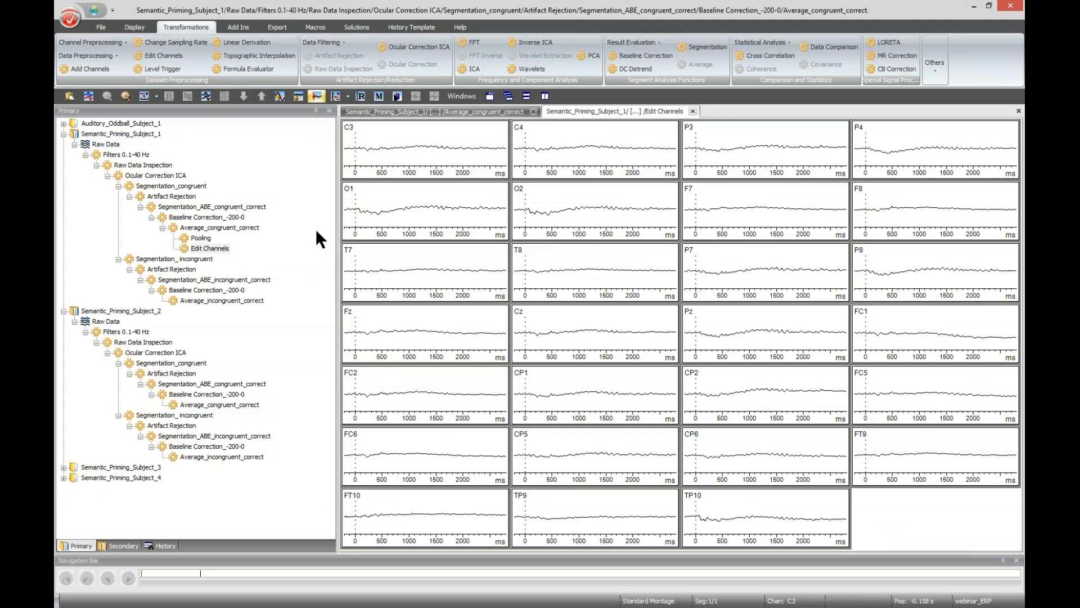
- Mark about 1042–1298 ms on channel T7 of the Edit Channels dataset and show its topographic map
drag(412, 270, 426, 270)
right_click(426, 270)
click(497, 365)
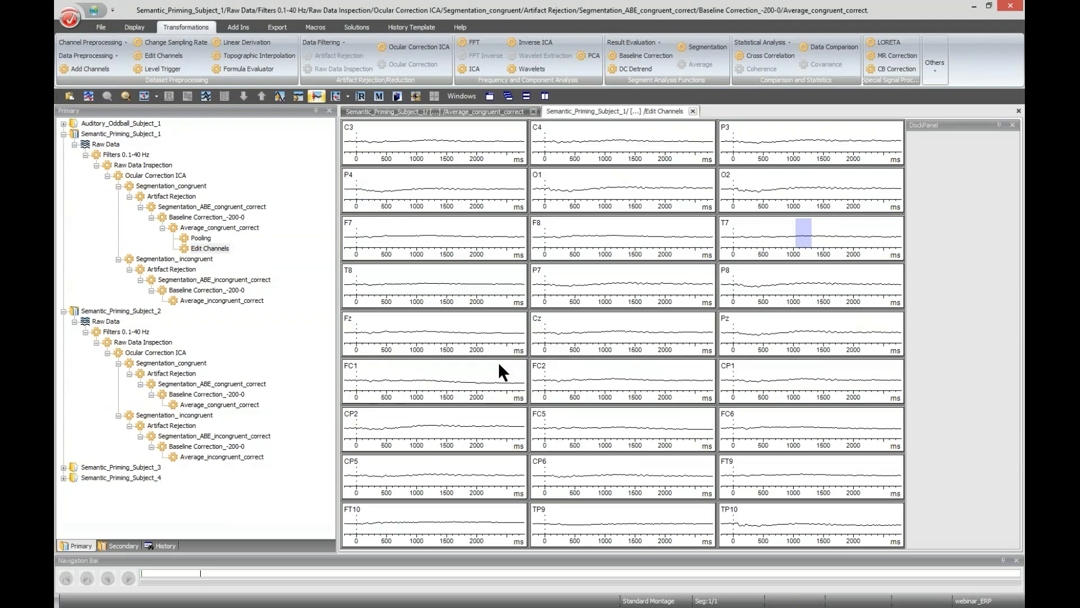
- Set the marked area in the congruent average with all channels to start at 300 ms with a length of 50 ms
click(483, 111)
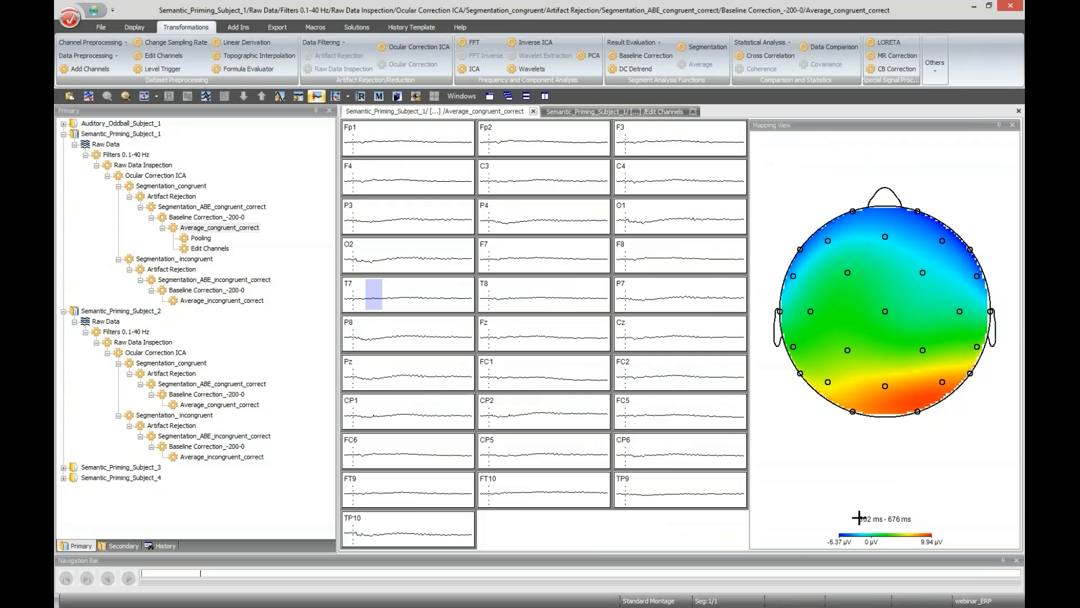
right_click(402, 283)
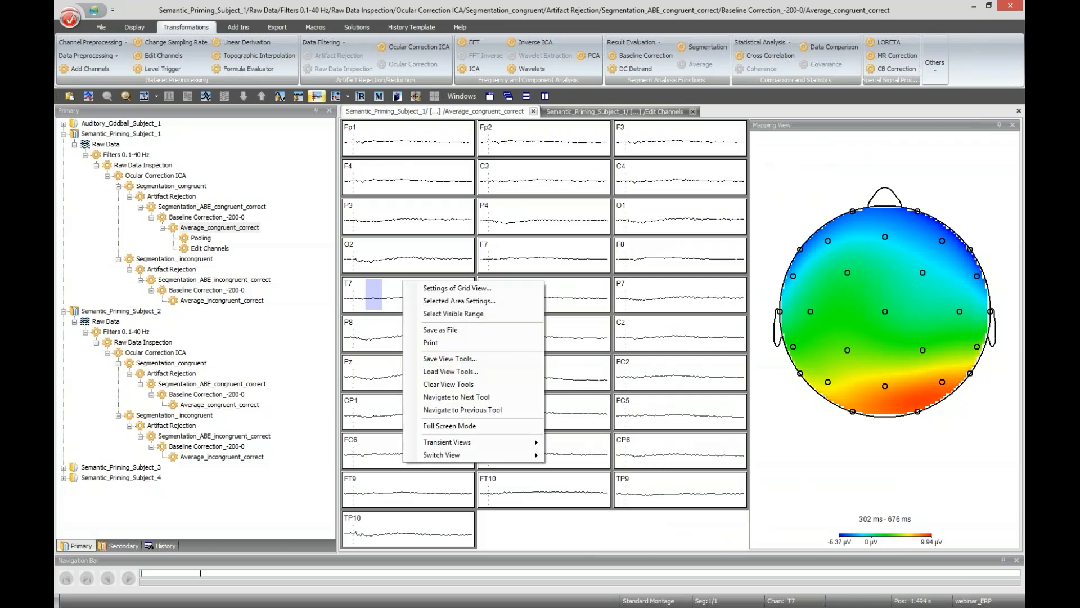
click(447, 301)
text(300)
key(Tab)
text(50)
key(Tab)
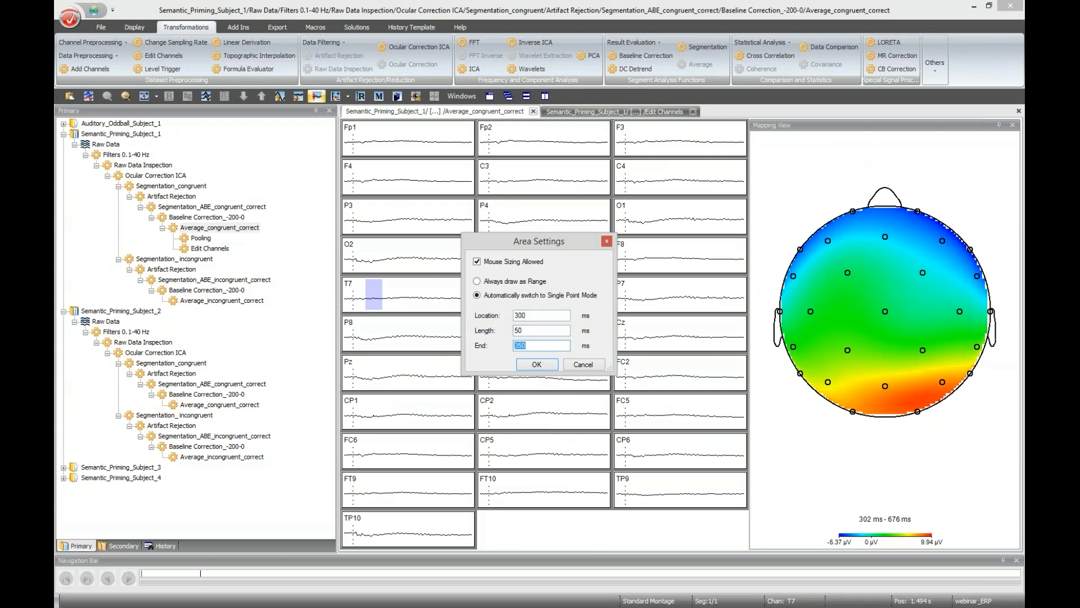
click(535, 365)
- Set the Edit Channels dataset's marked area to 300 ms with a 50 ms length and compare its map with the full average's
click(585, 113)
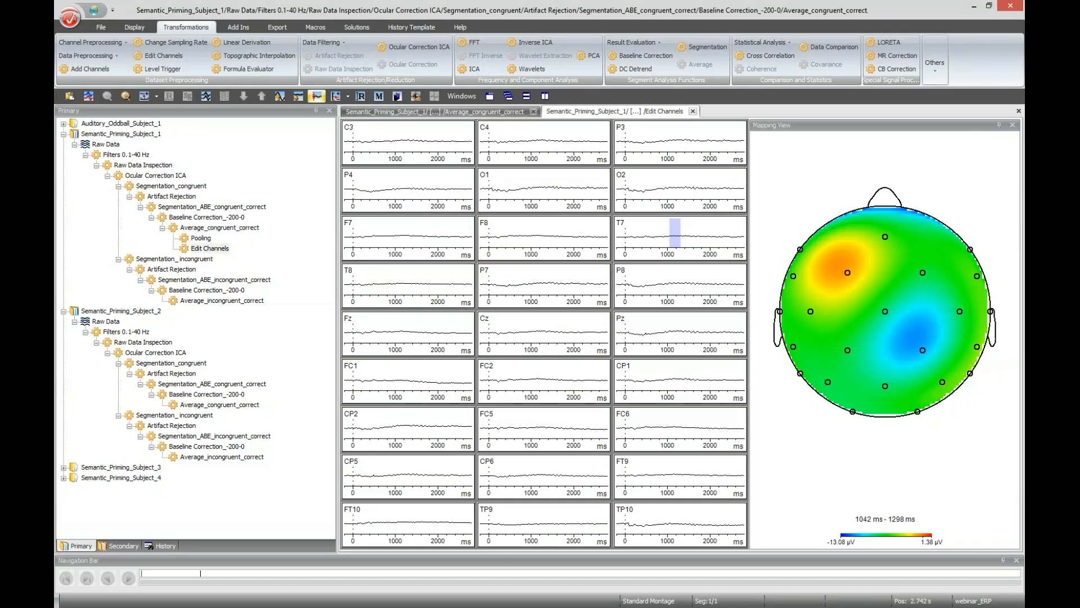
right_click(418, 269)
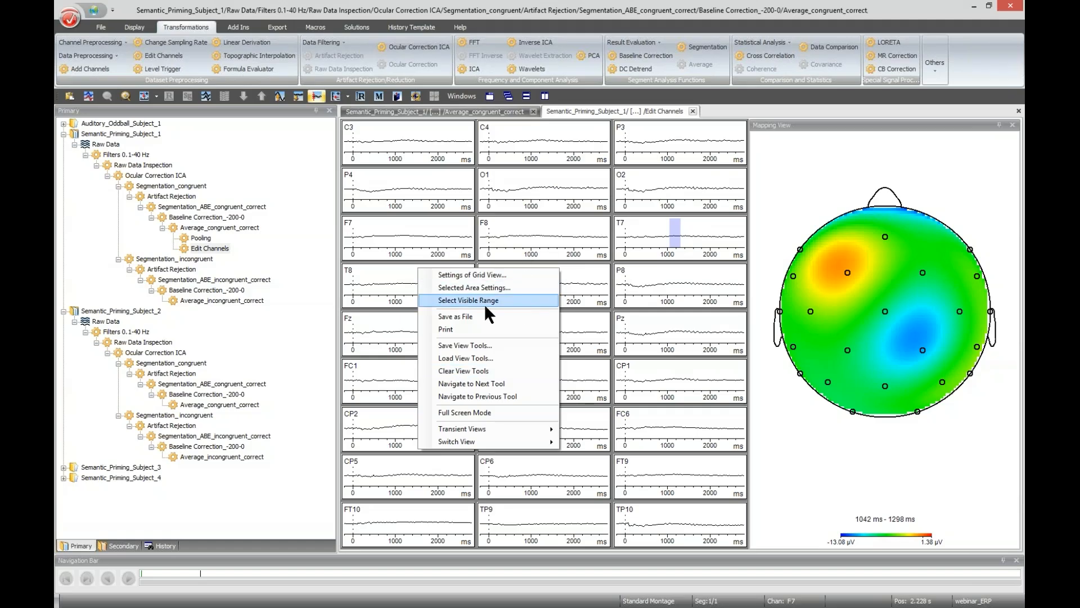
click(495, 289)
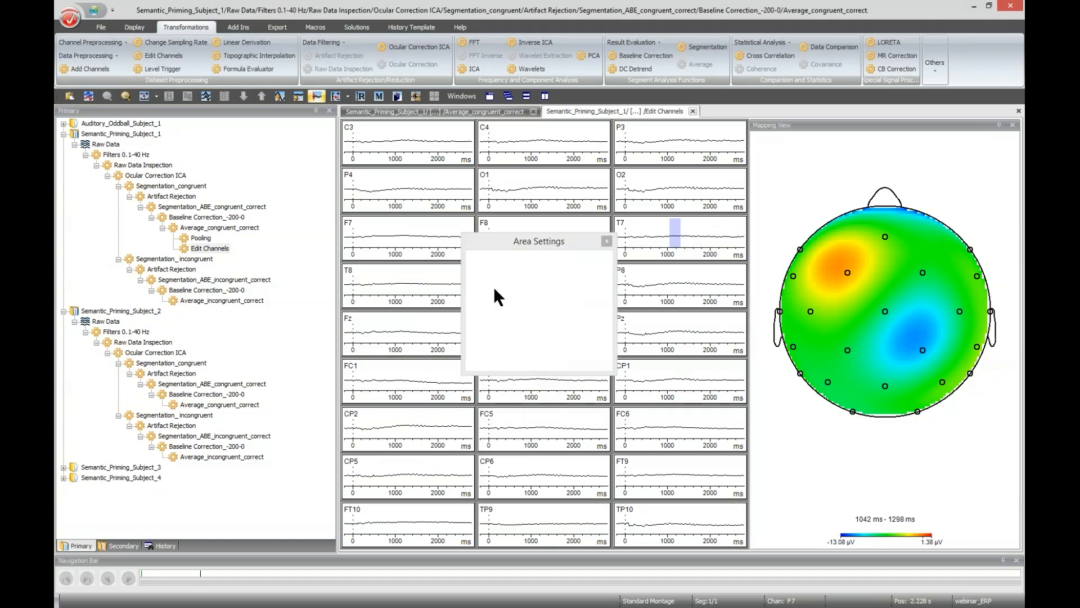
drag(535, 315, 394, 294)
text(300)
key(Tab)
text(5)
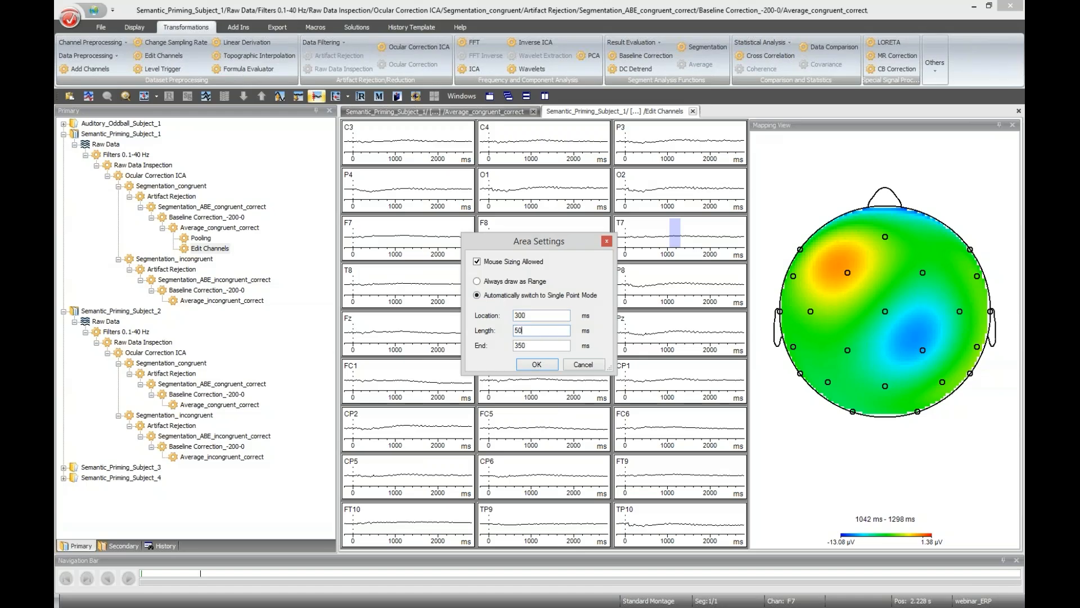
text(0)
click(544, 361)
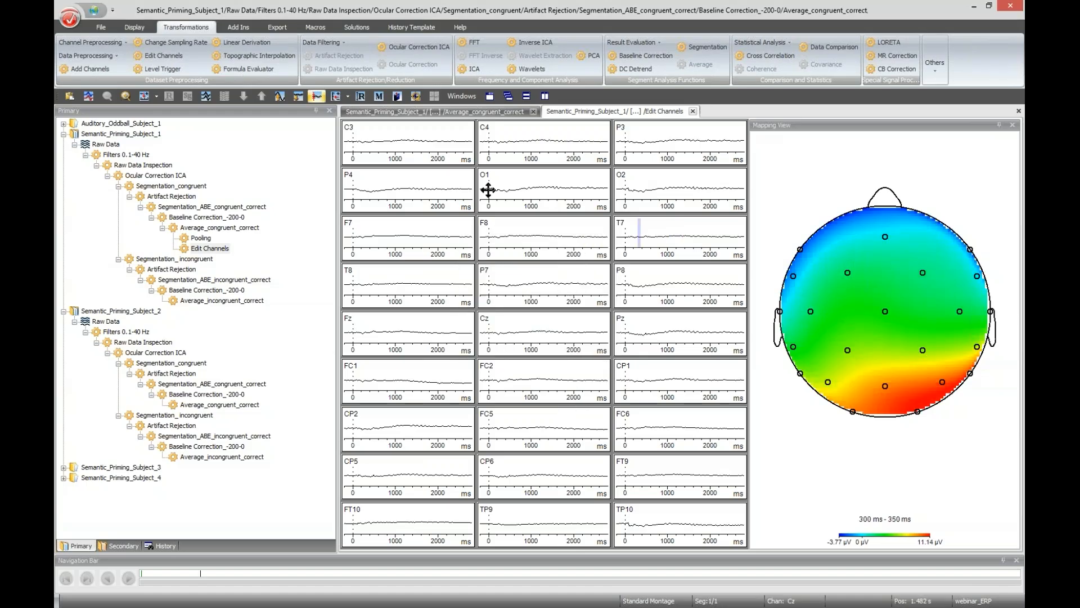
click(491, 112)
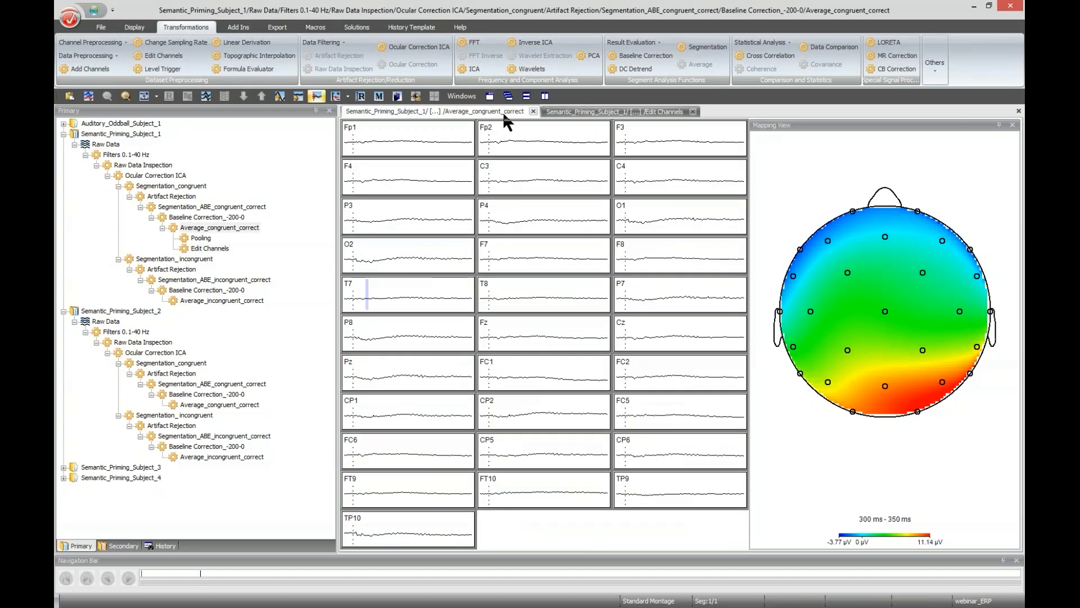
click(562, 113)
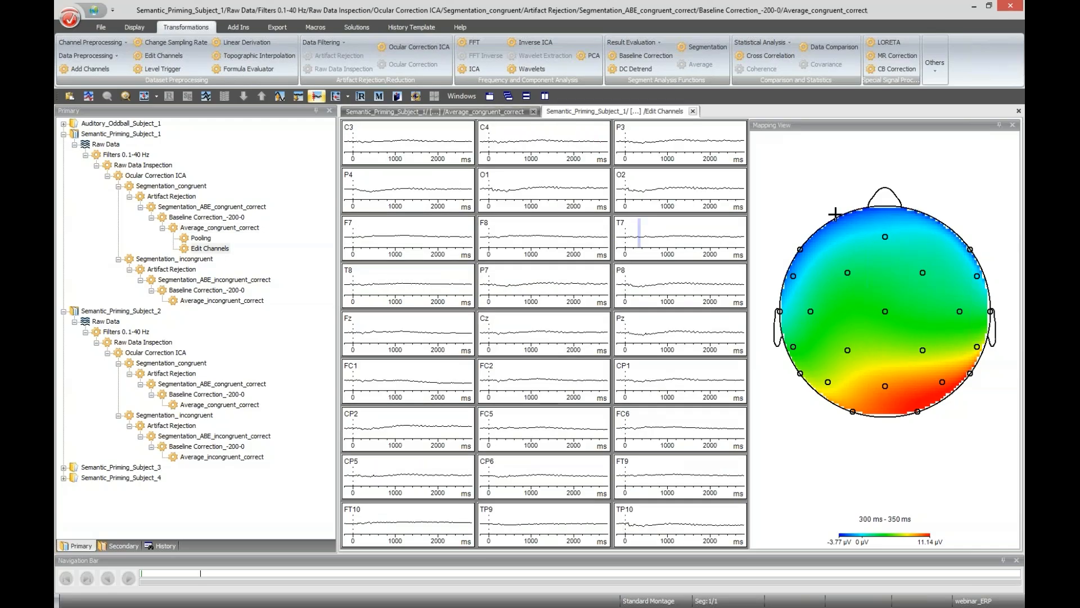
- Compare the maps of the full congruent average and the Edit Channels dataset, and review the interpolation options in the mapping view settings
click(482, 113)
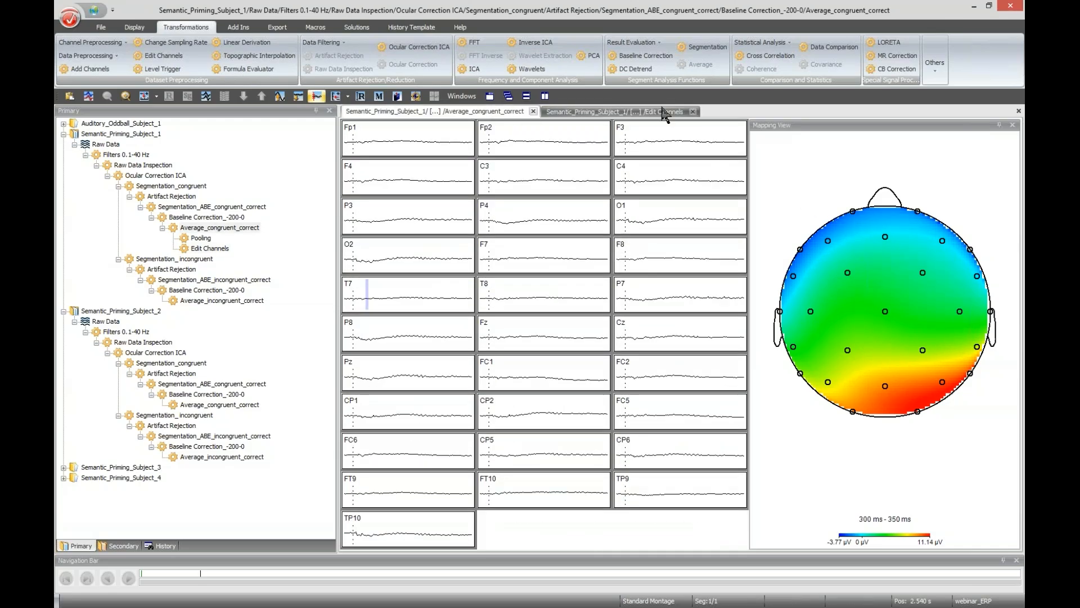
click(638, 112)
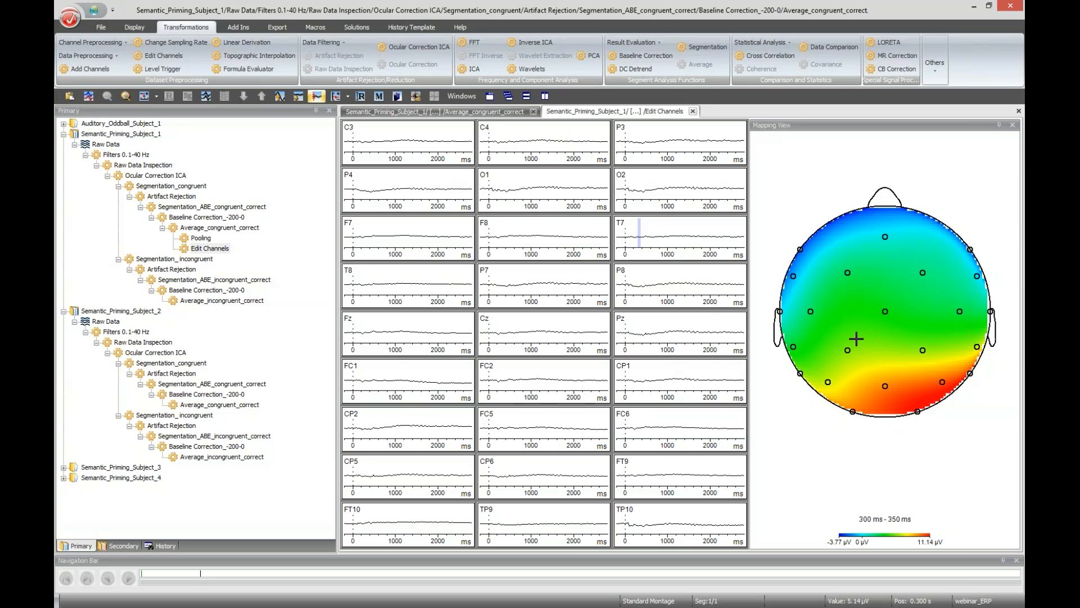
right_click(815, 175)
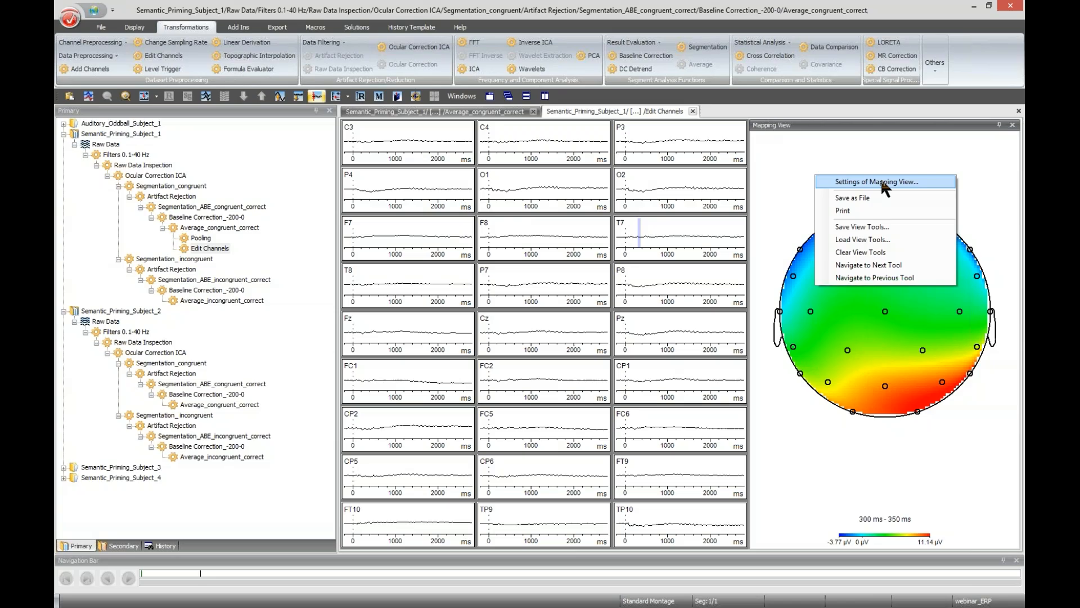
click(903, 178)
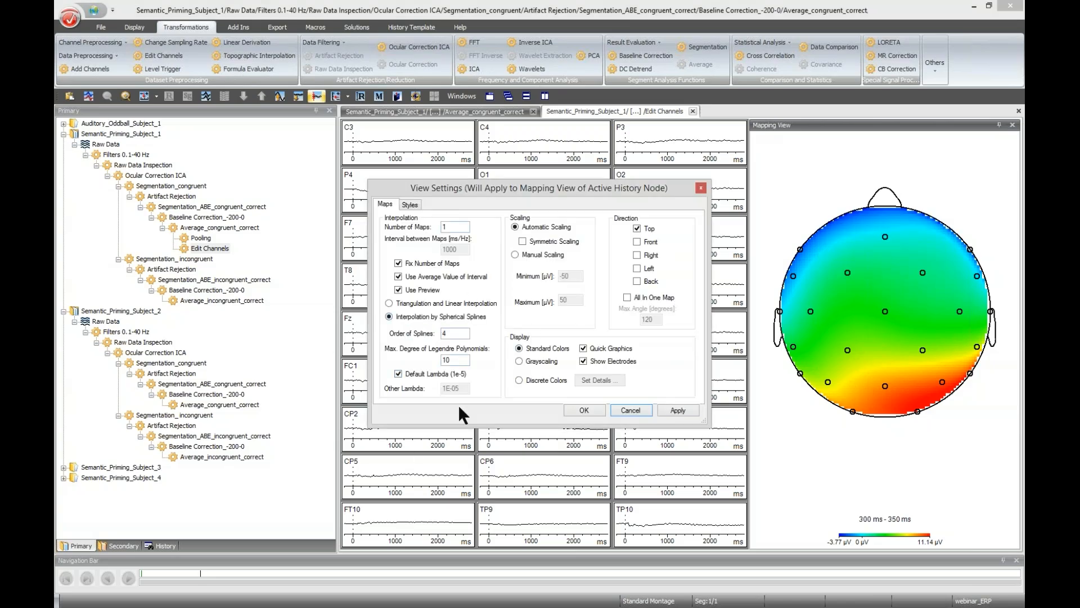
click(631, 410)
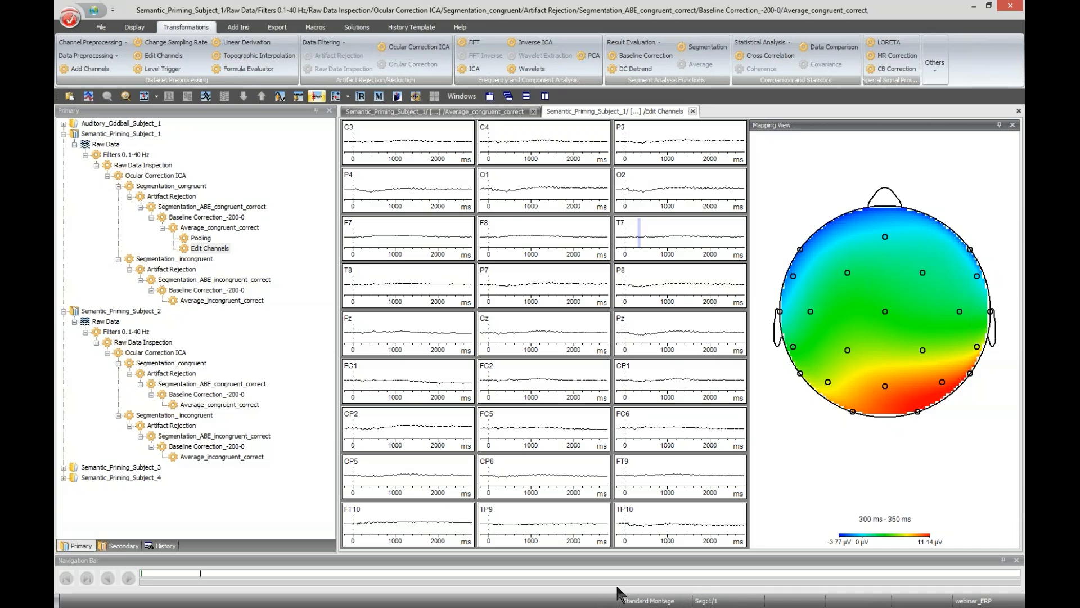
click(987, 7)
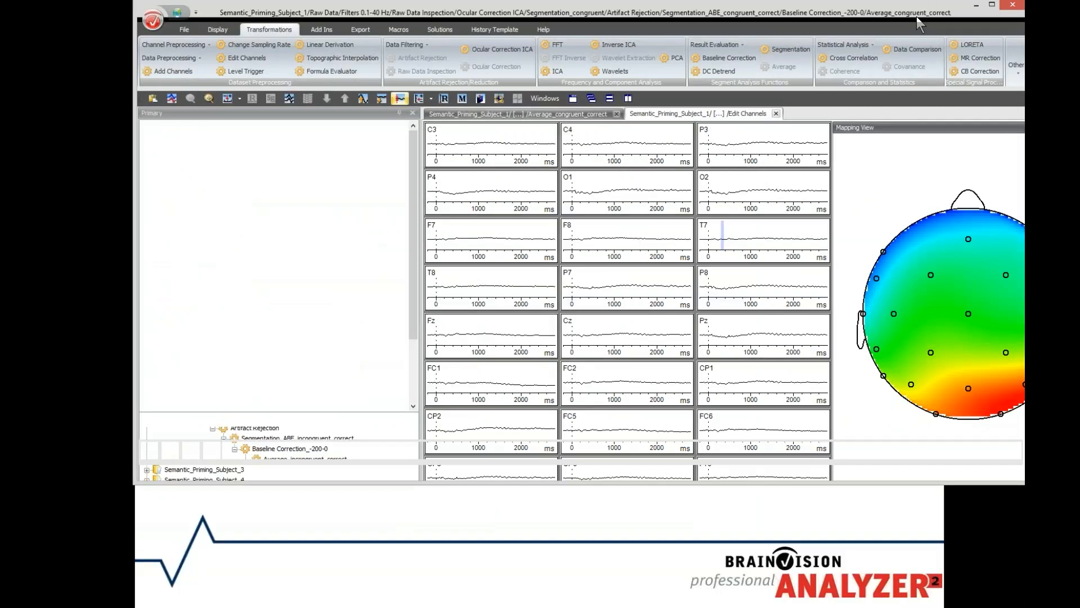
drag(917, 19, 917, 181)
click(994, 180)
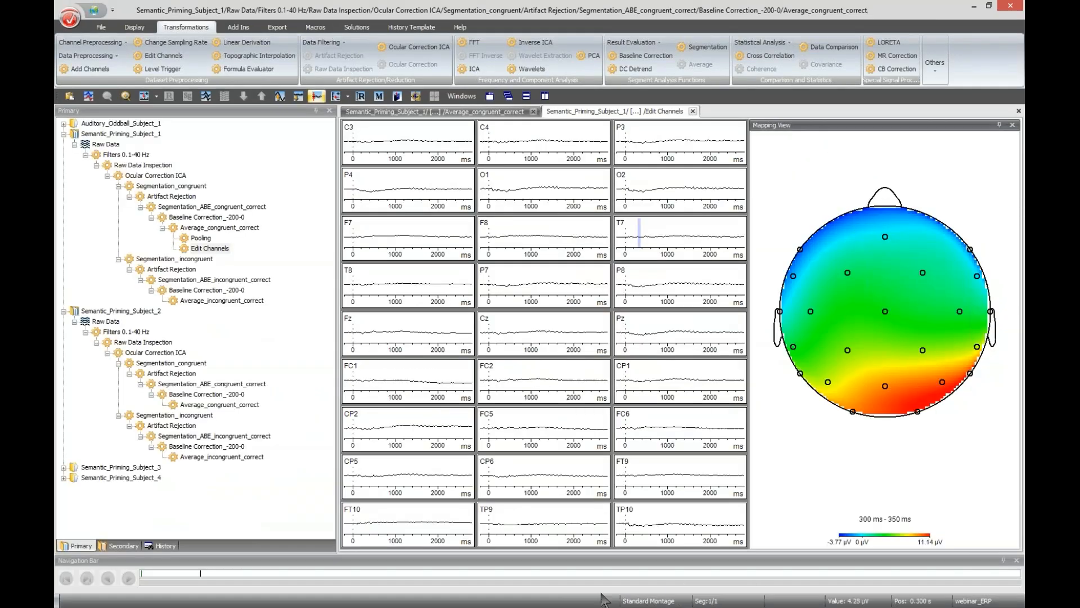
right_click(602, 600)
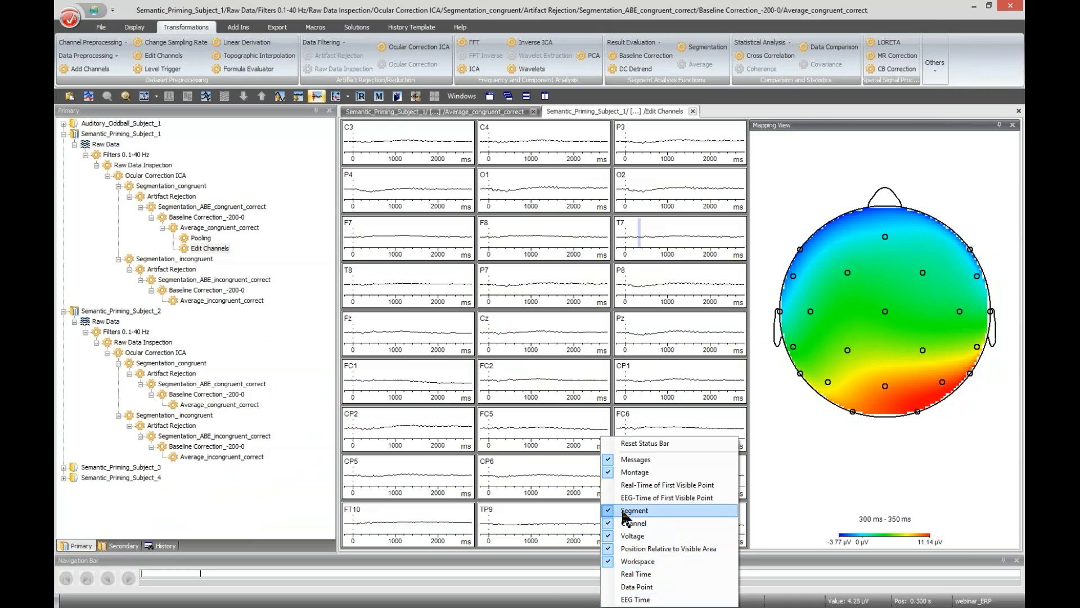
click(568, 593)
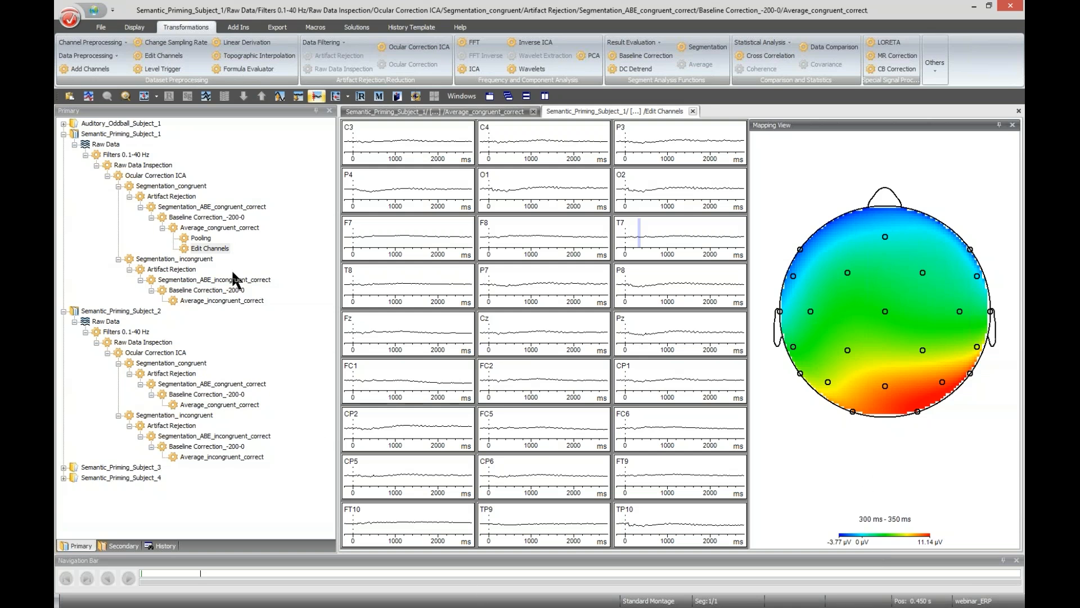
- Open Subject 1's congruent Baseline Correction_-200-0 dataset and page through its first segments to examine the stimulus and response markers
double_click(194, 219)
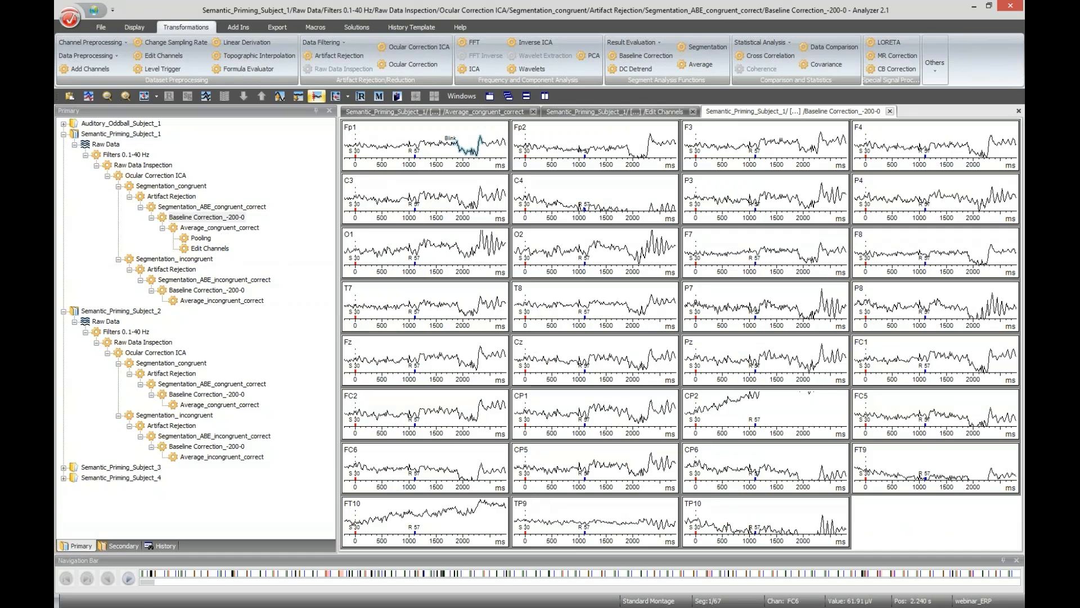
click(127, 579)
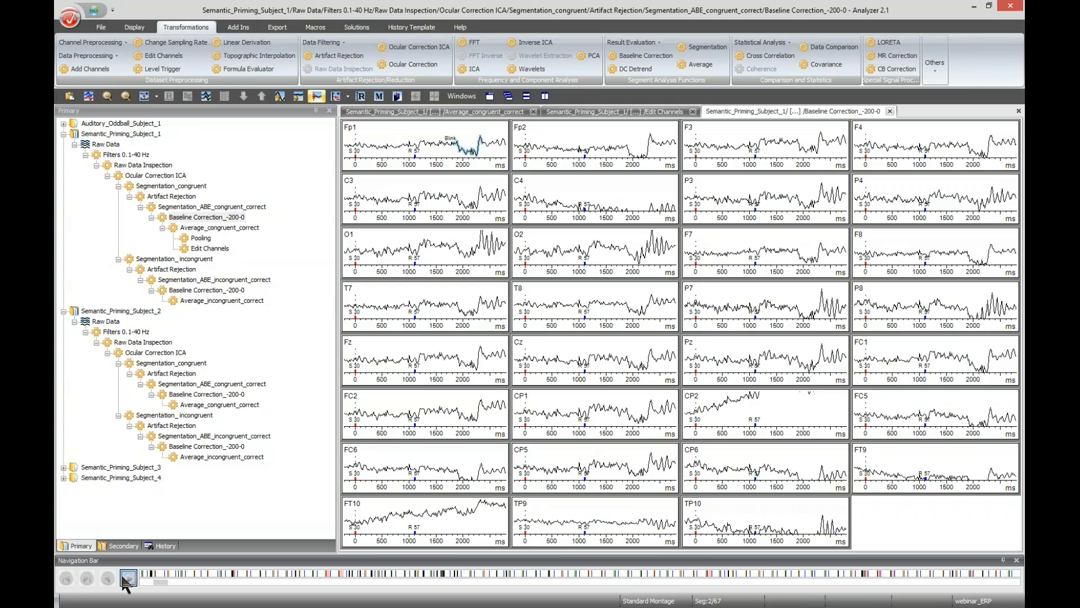
click(127, 579)
click(128, 579)
click(127, 578)
click(127, 578)
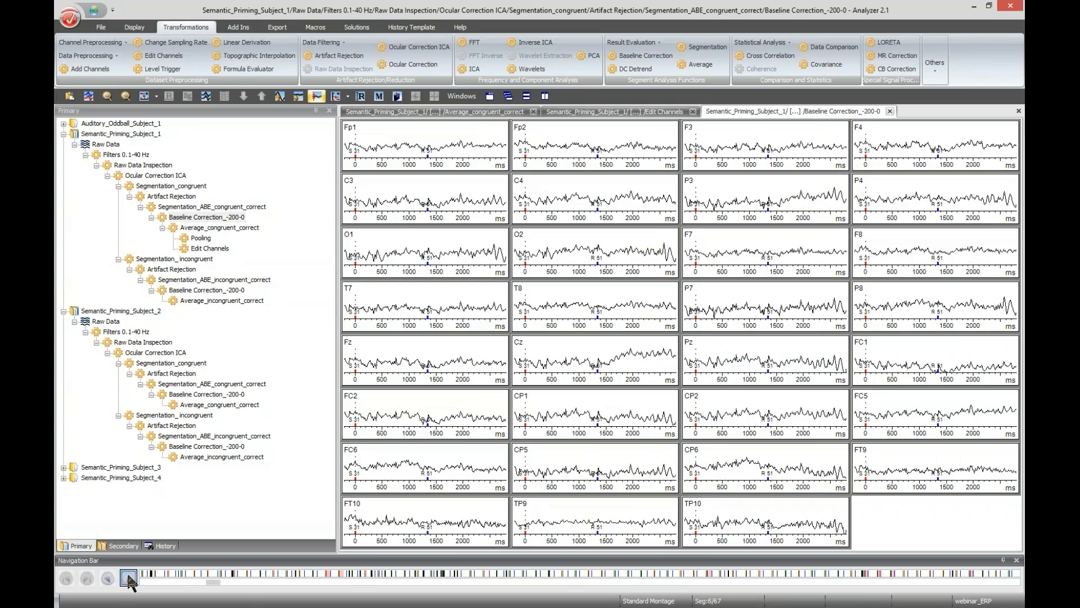
click(128, 579)
click(127, 578)
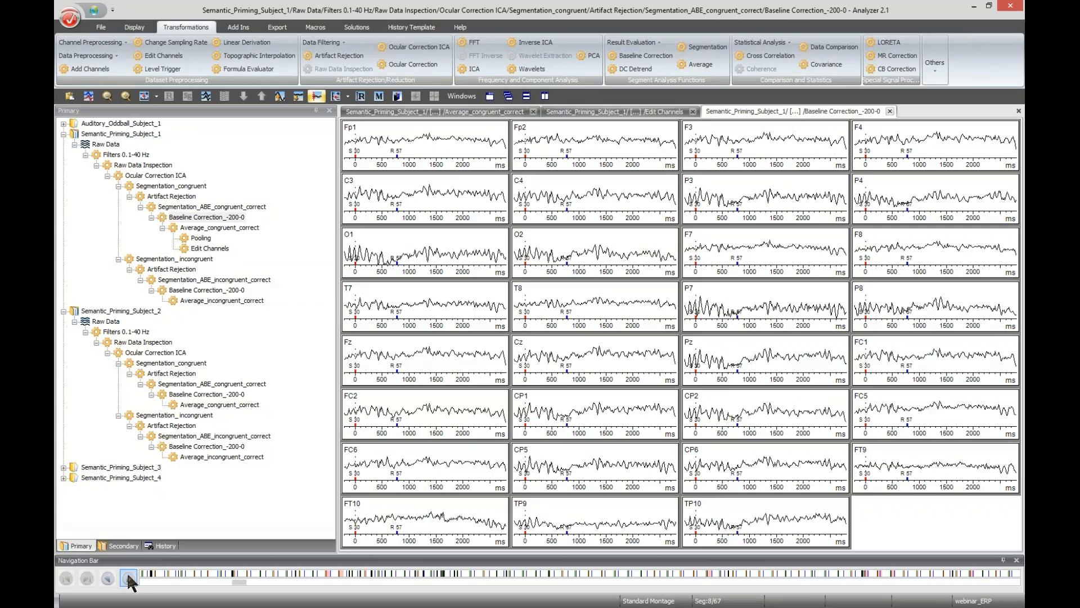
click(127, 579)
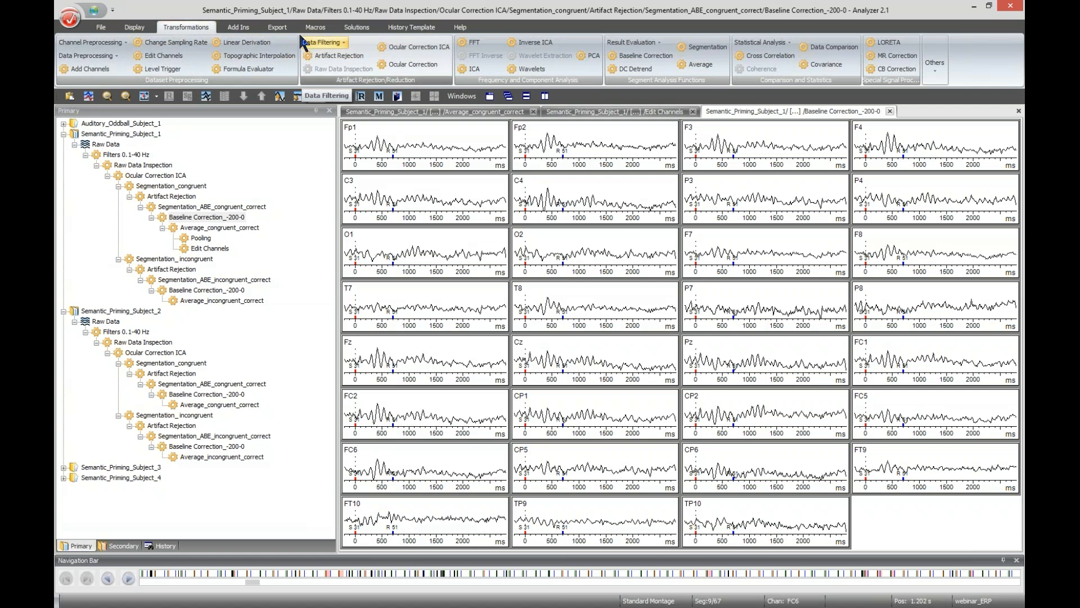
- Run Write Markers on the baseline-corrected segments, exporting stimulus and response markers with Stimulus as the marker type for newlines
click(360, 28)
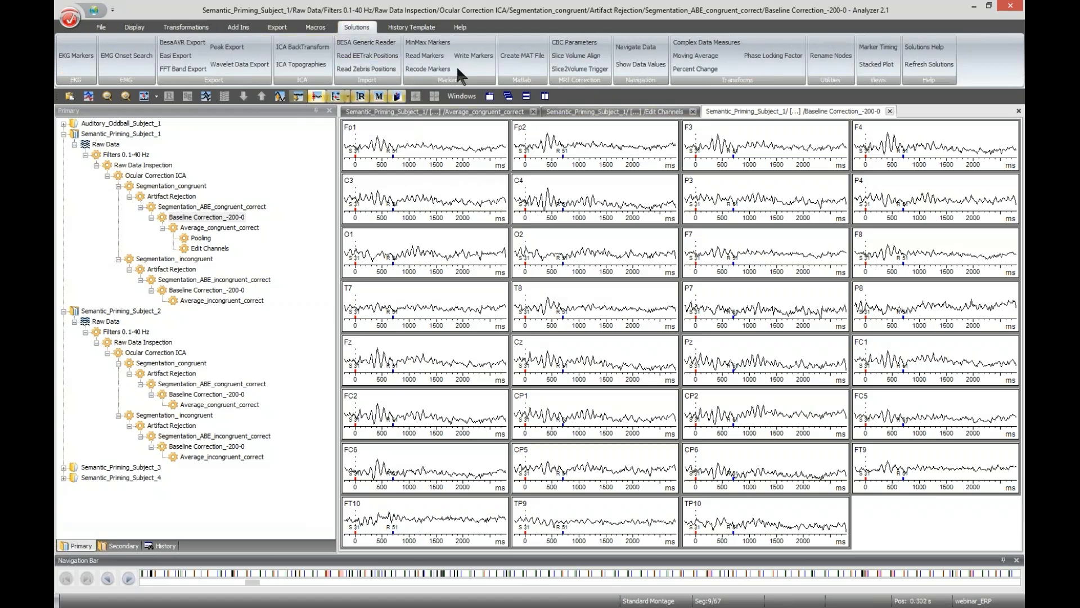
mouse_move(479, 55)
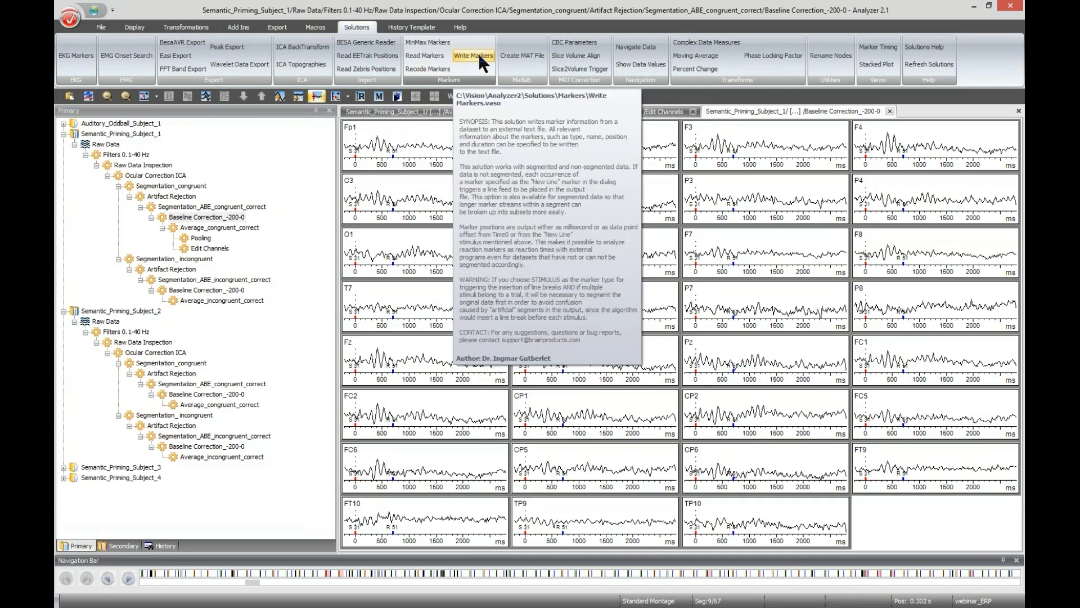
click(479, 56)
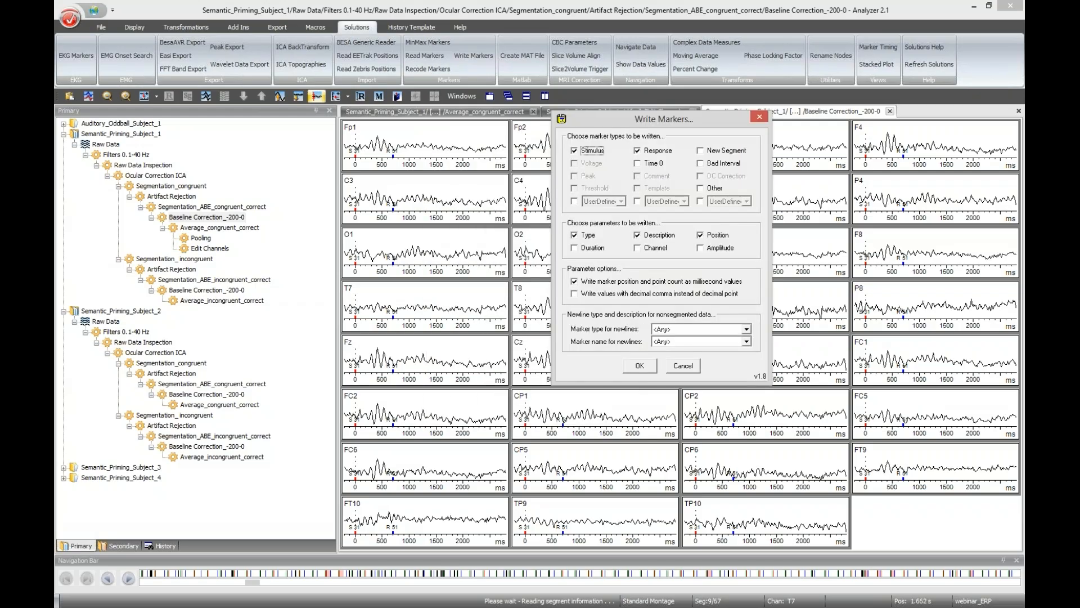
drag(681, 119, 538, 208)
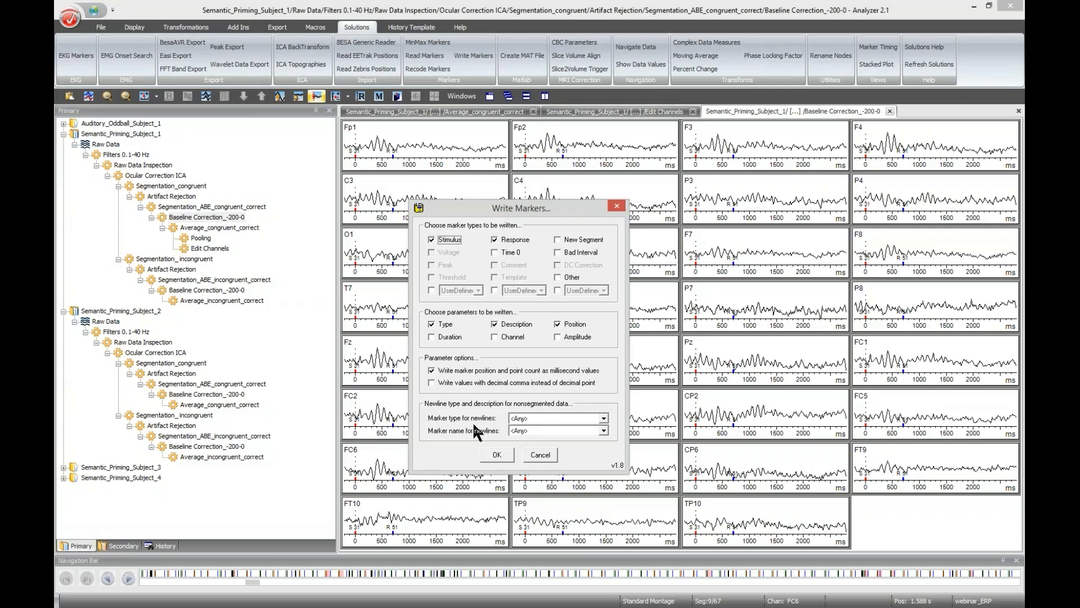
click(526, 419)
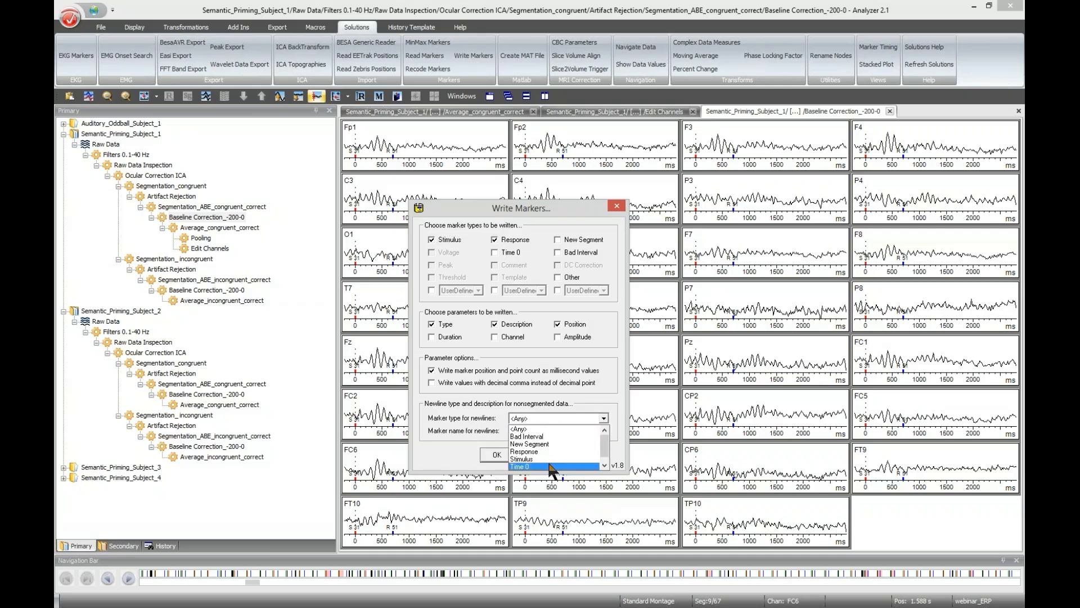
click(550, 465)
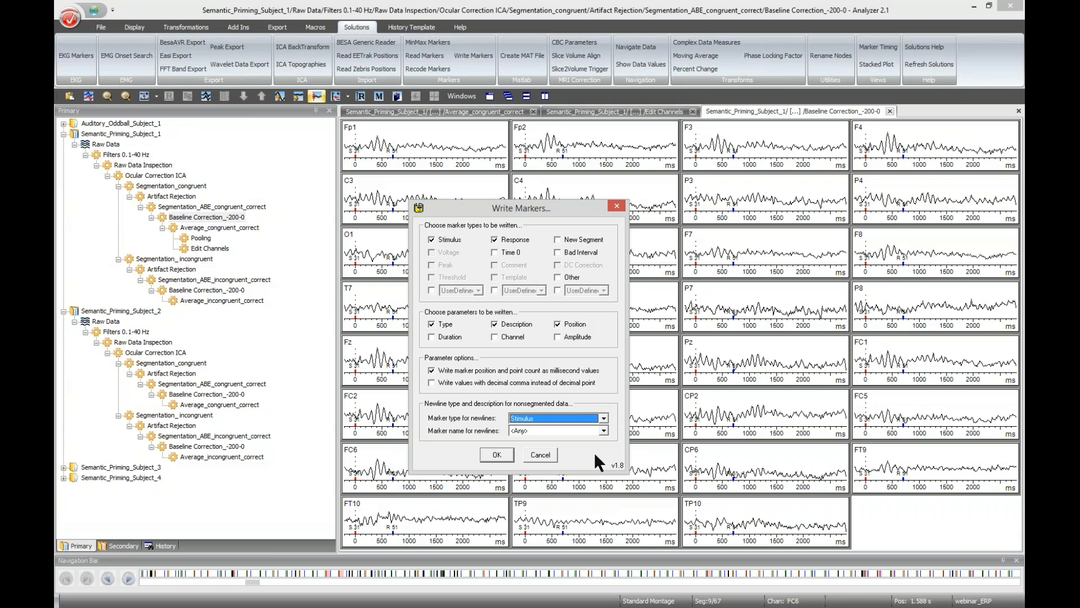
click(497, 455)
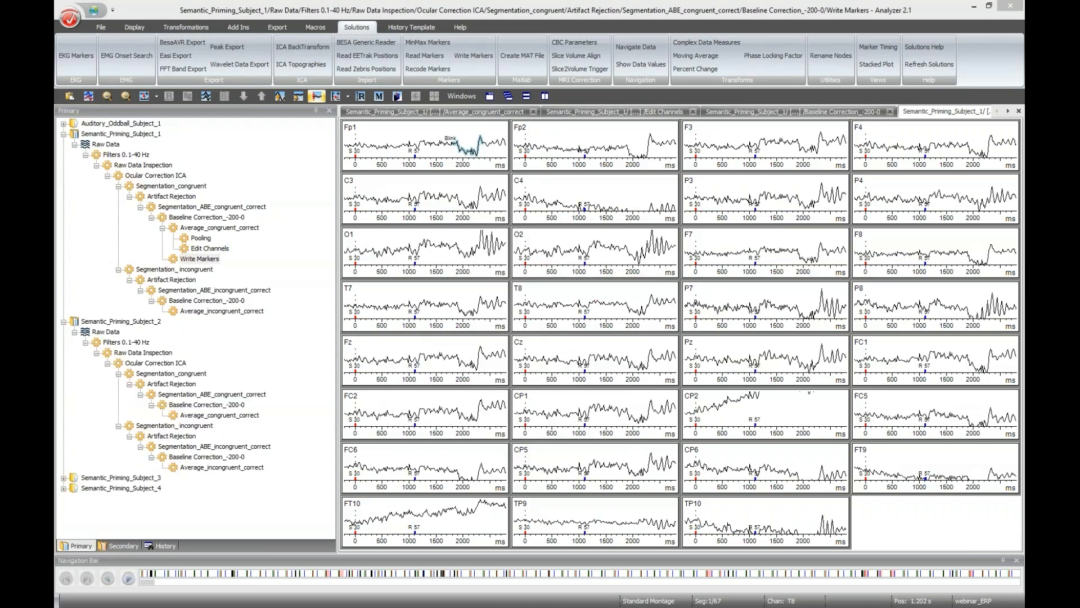
click(925, 46)
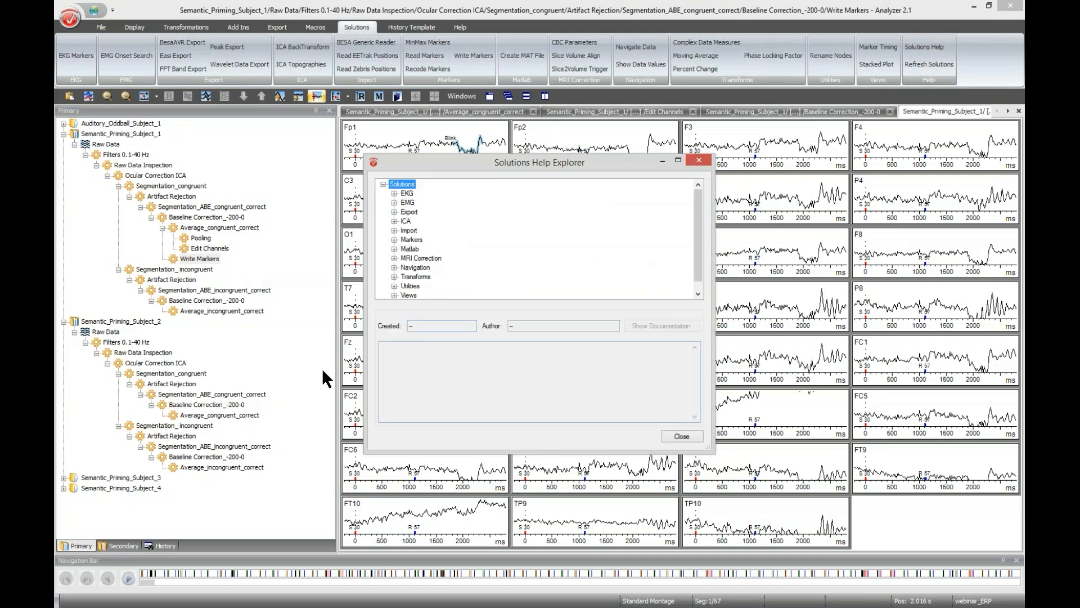
click(704, 161)
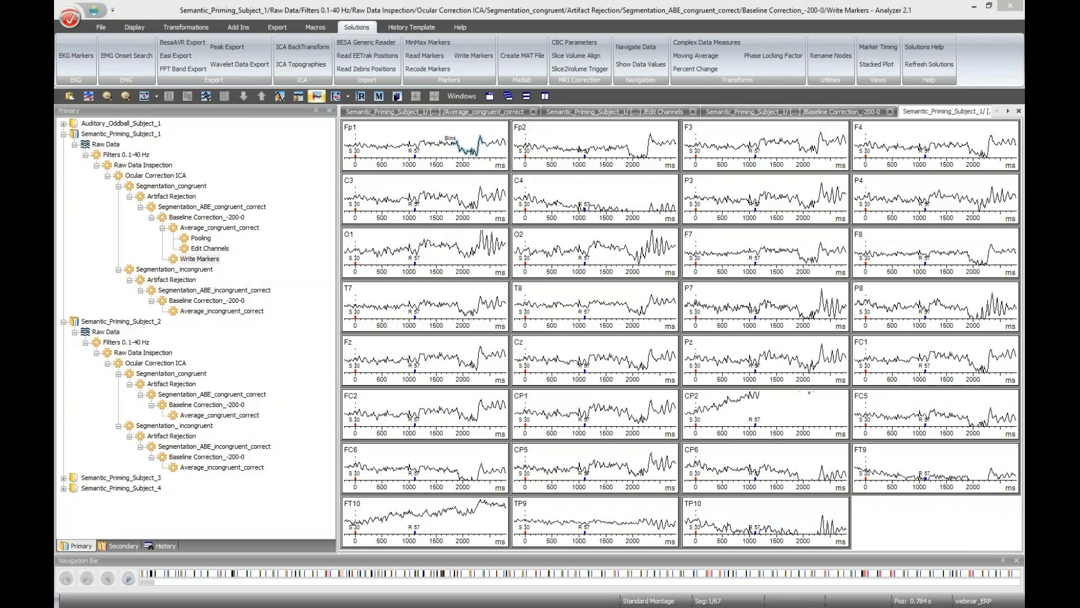
- Switch to File Explorer and browse to the export folder in Desktop > Webinar ERP > data
key(super+e)
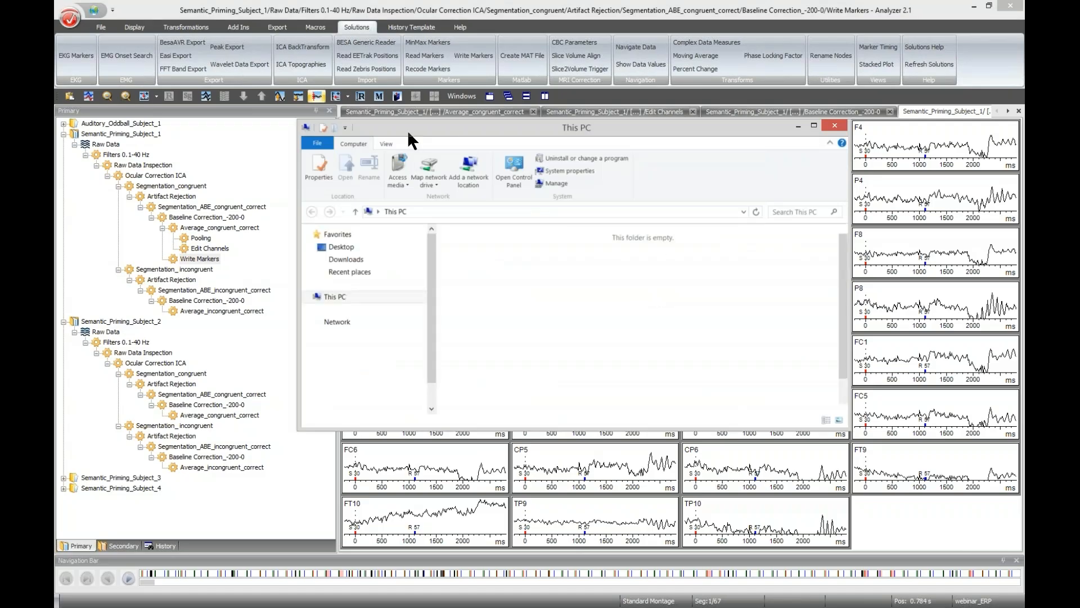
scroll(484, 394, down, 1)
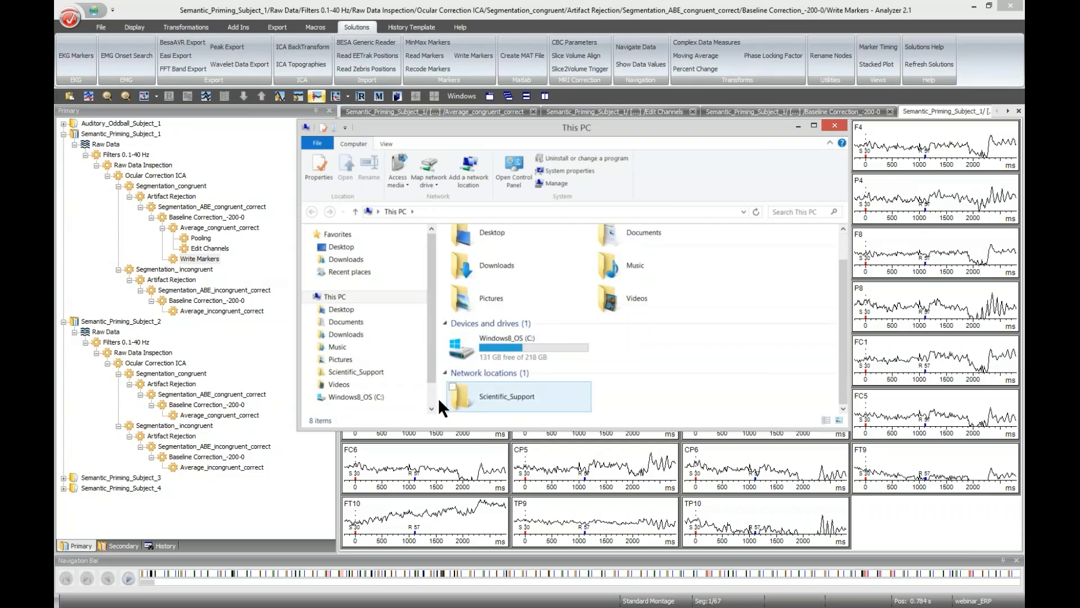
scroll(463, 352, up, 1)
click(400, 311)
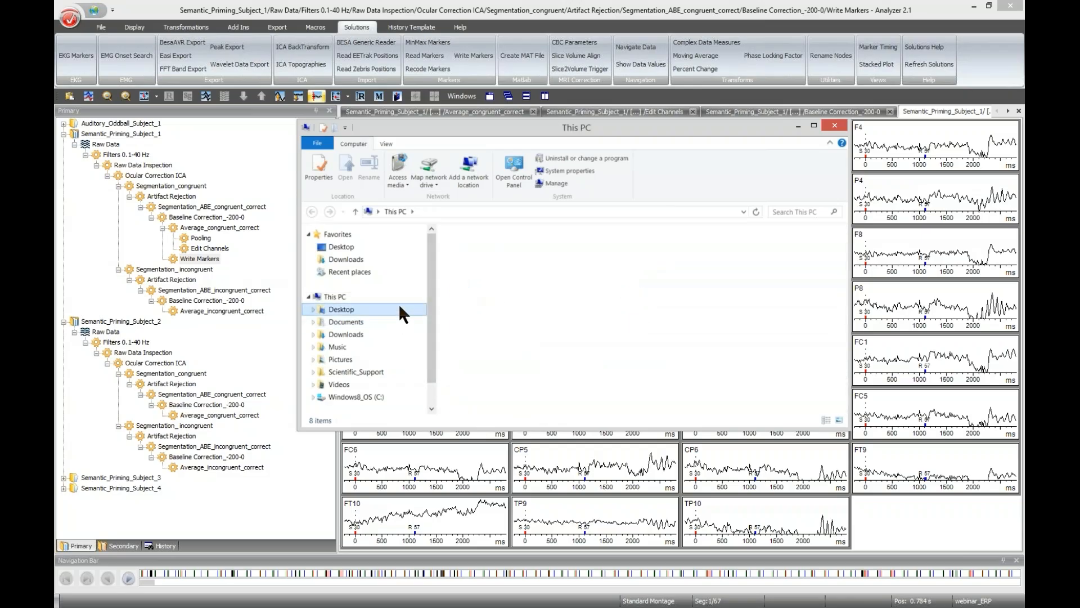
click(487, 261)
double_click(488, 260)
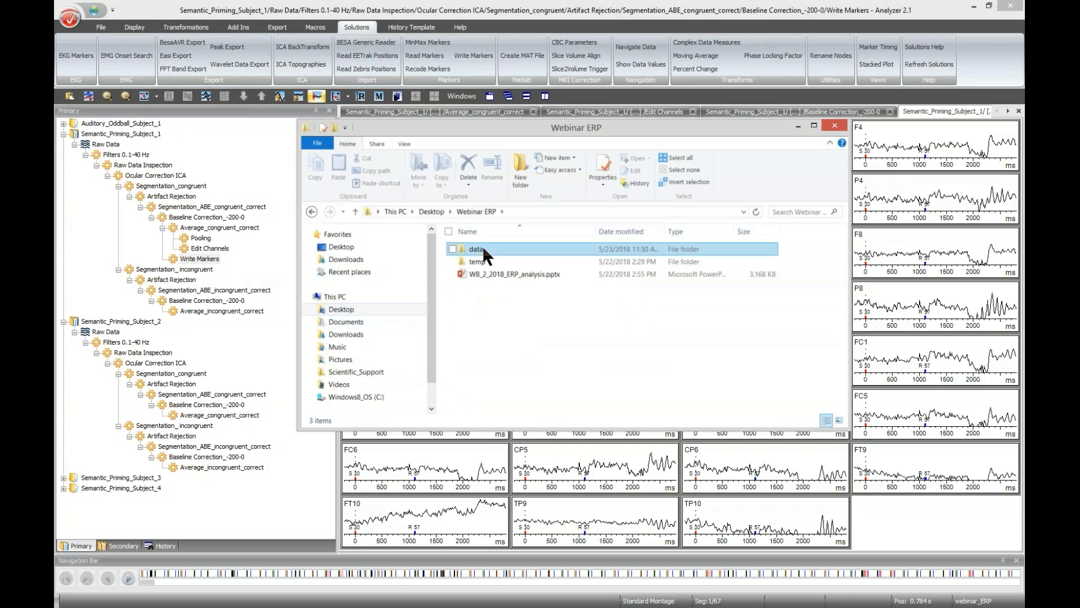
double_click(481, 246)
double_click(481, 248)
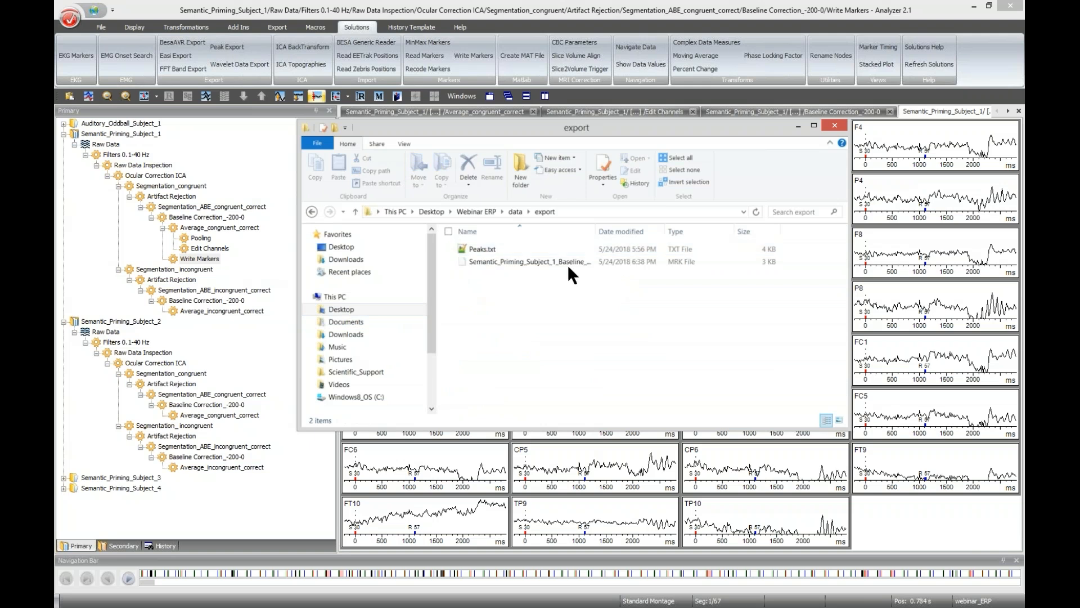
- Open the Semantic_Priming_Subject_1_Baseline_Correction_-200-0.MRK file in Notepad++, examine the response marker positions, and close the file
right_click(542, 260)
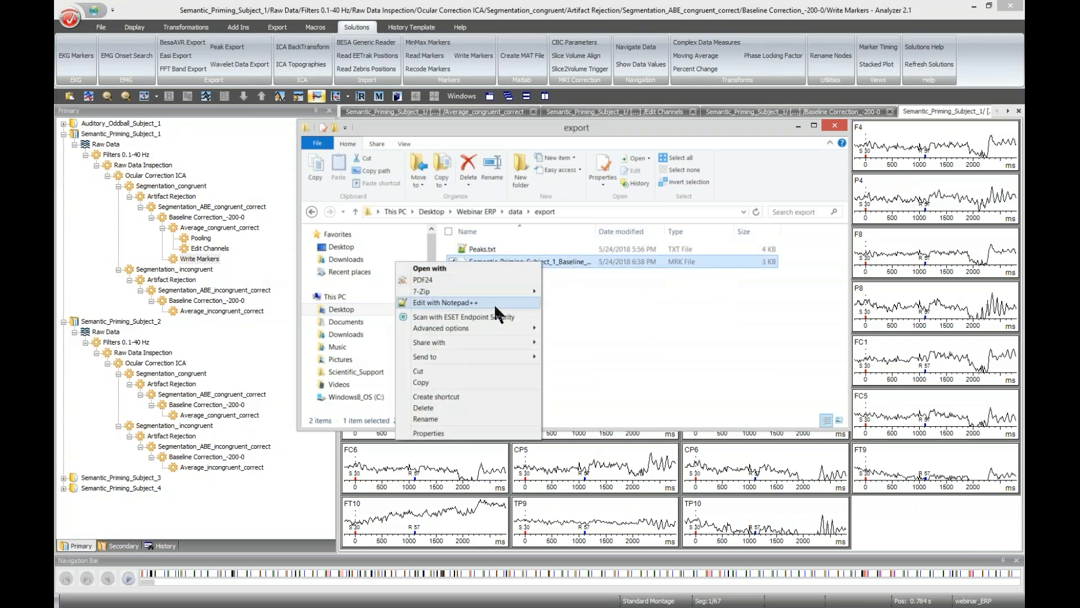
click(495, 303)
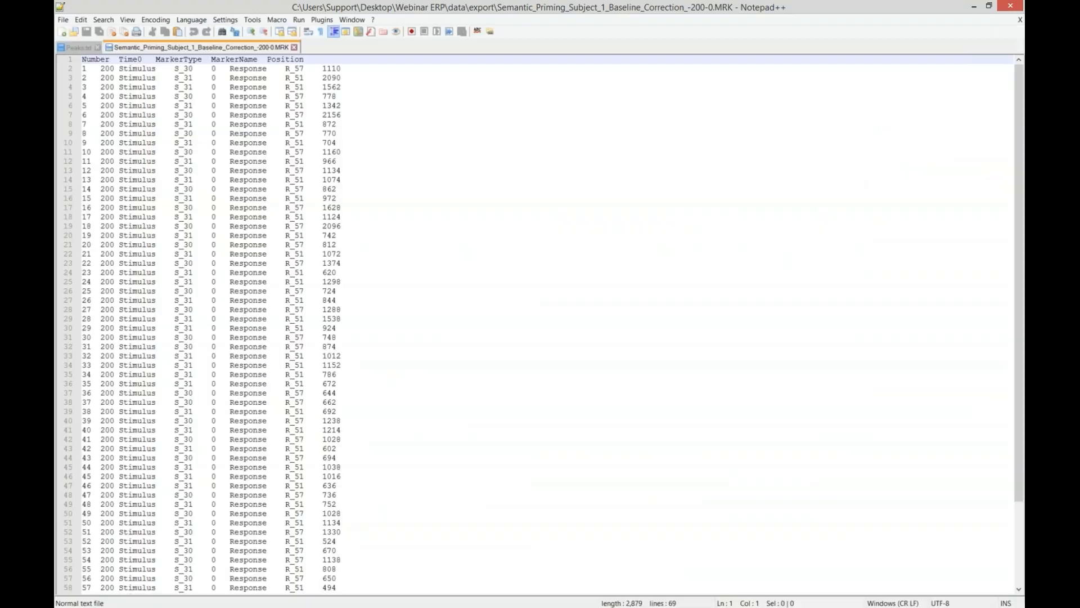
double_click(350, 11)
drag(529, 125, 538, 90)
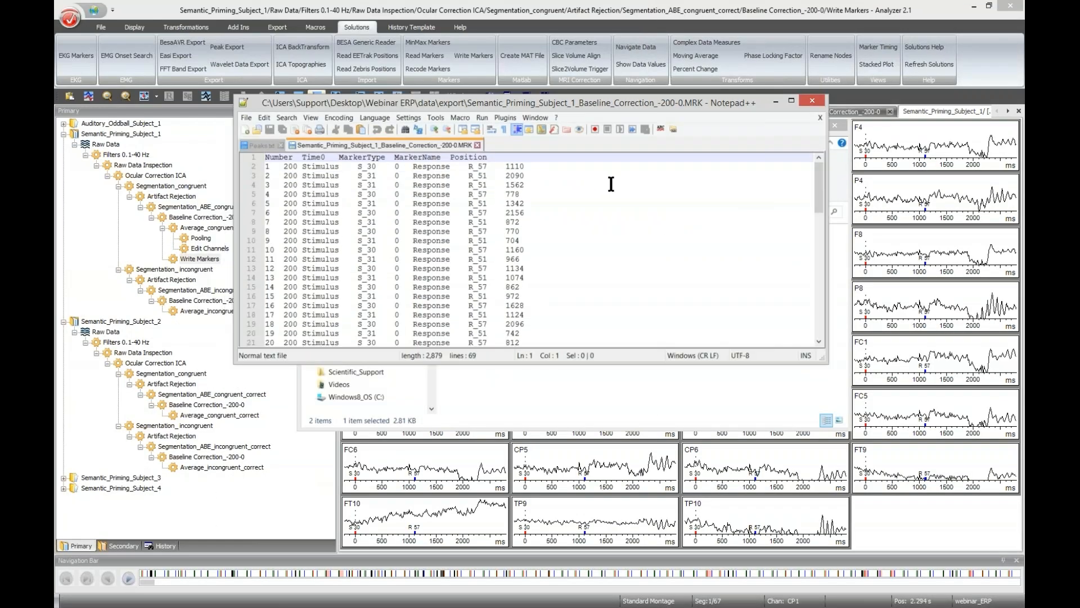
double_click(584, 104)
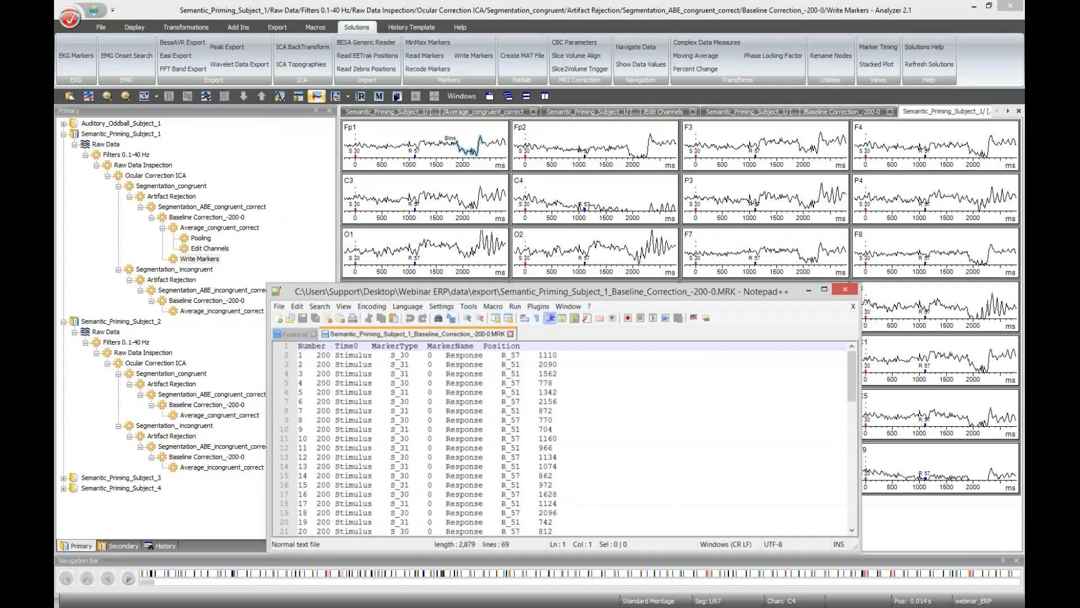
drag(536, 292, 546, 1)
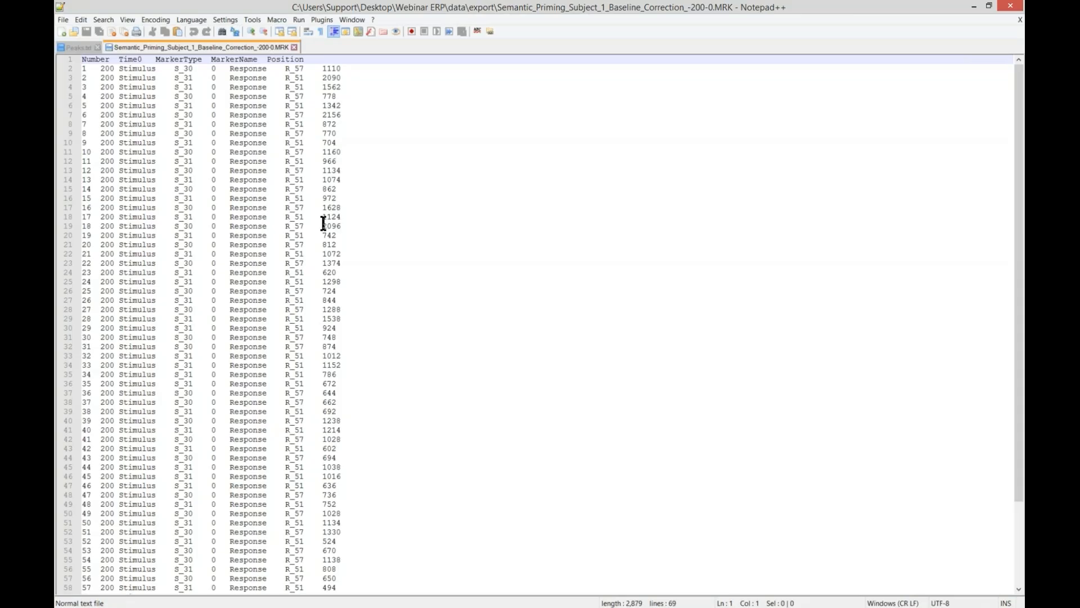
mouse_move(1023, 7)
click(1009, 8)
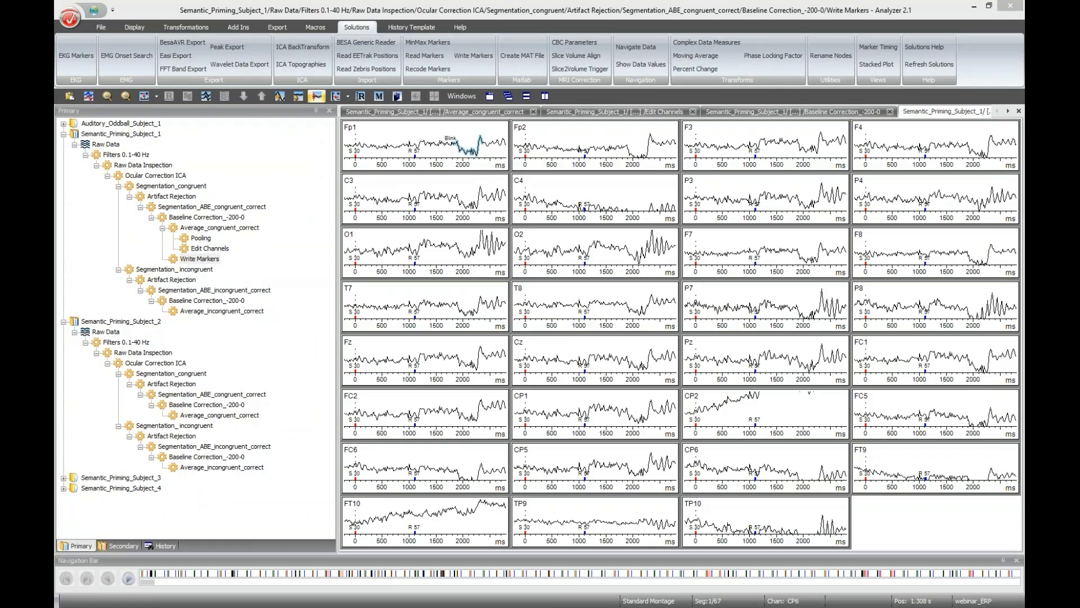
key(alt+Tab)
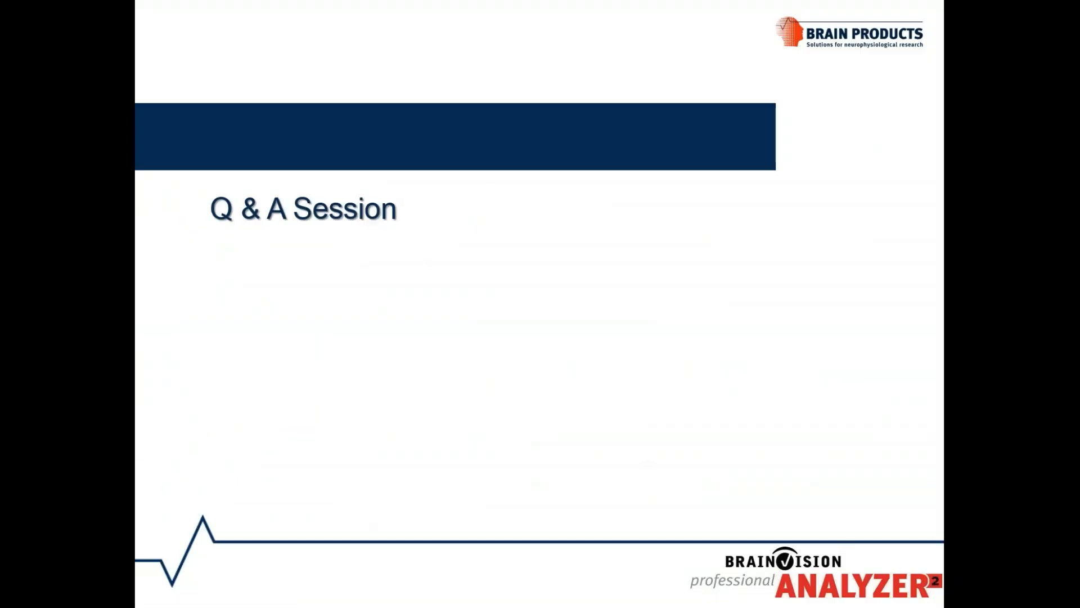
key(Right)
key(Right)
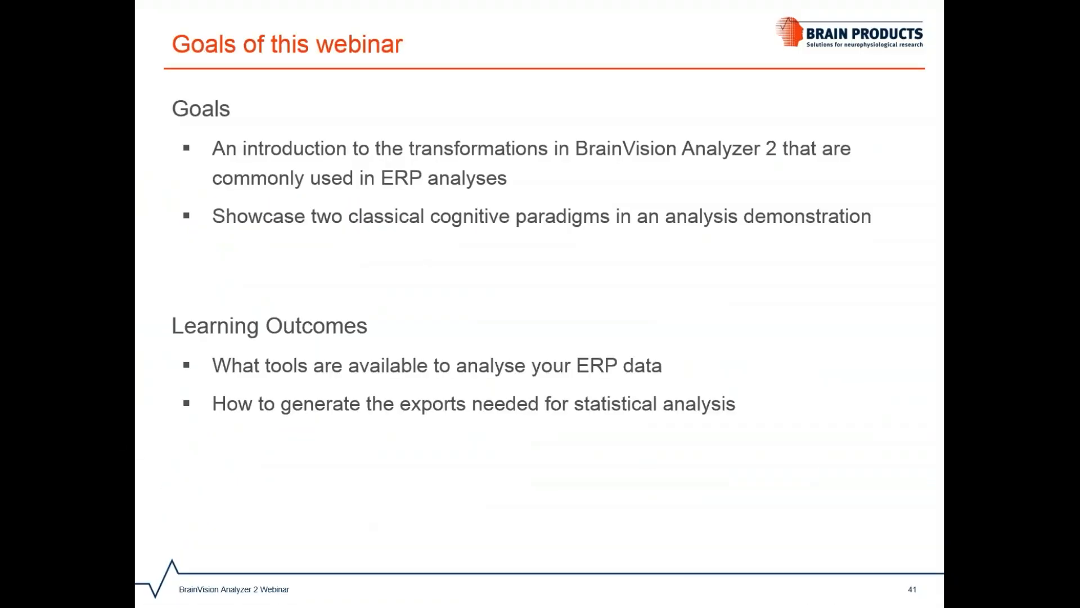